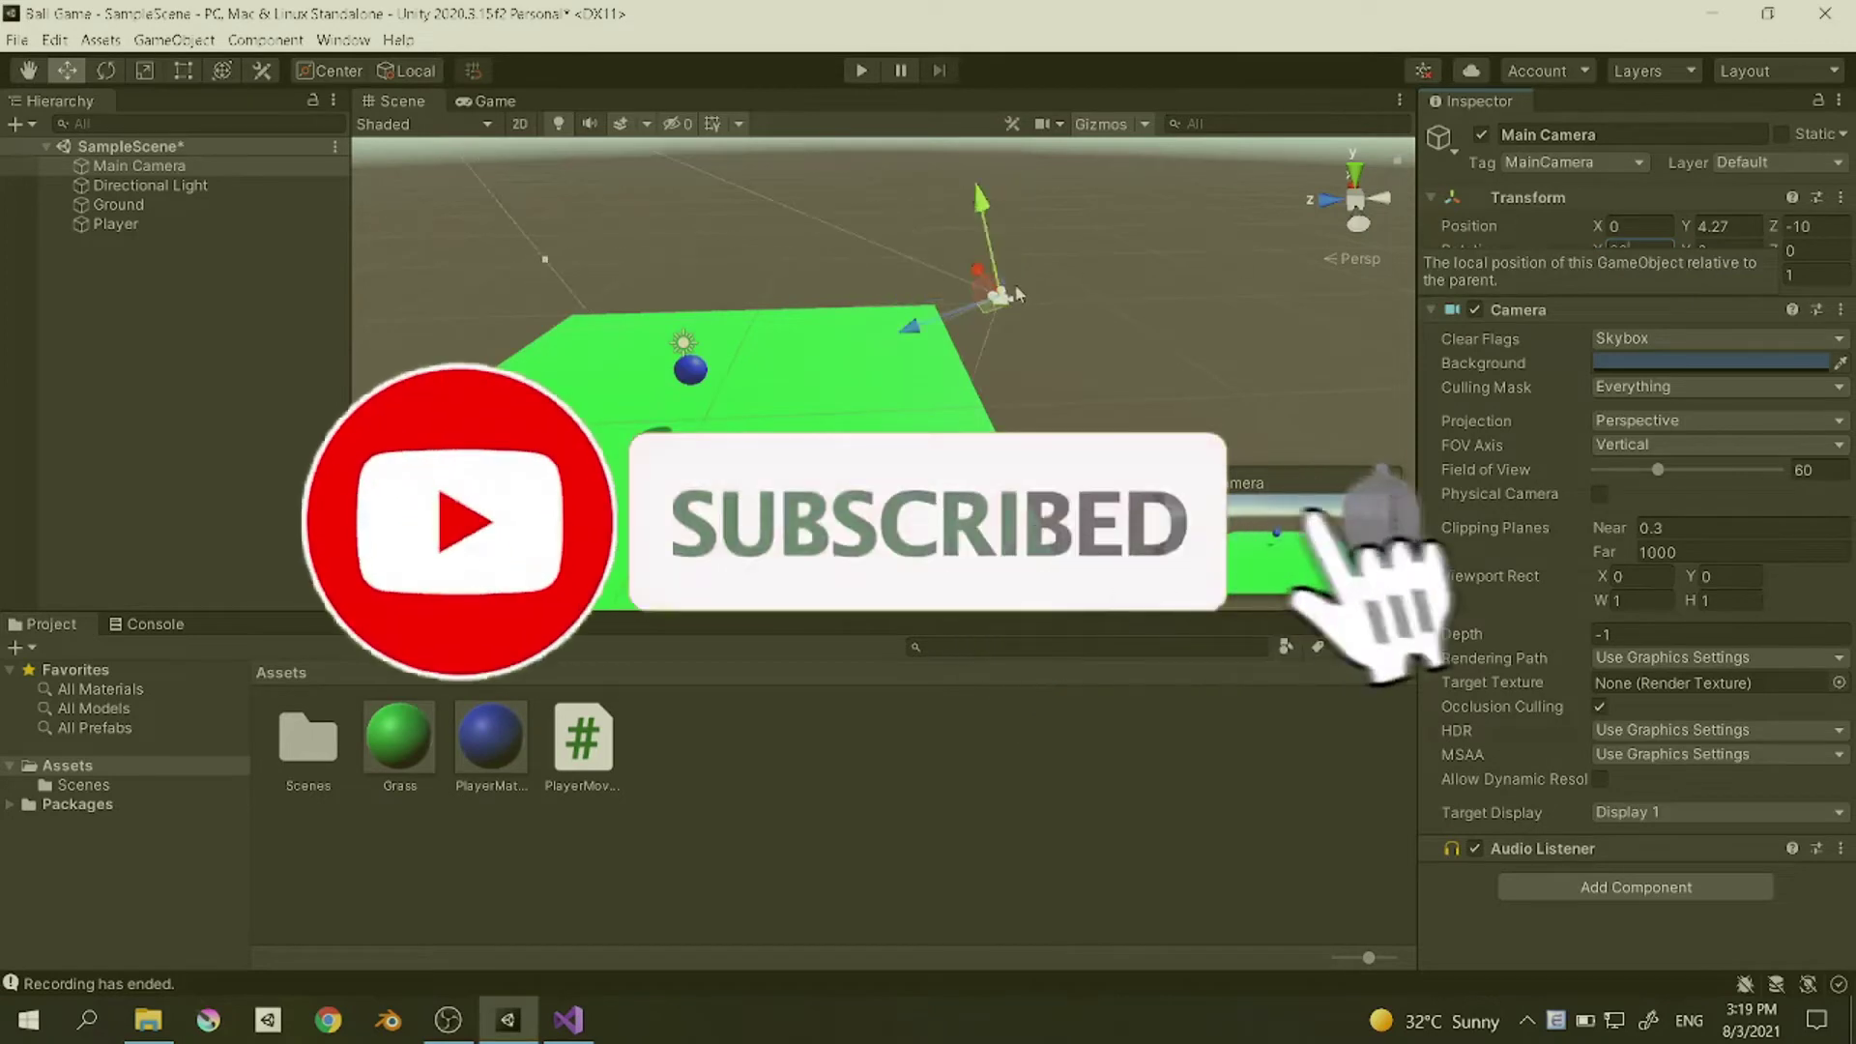
# Step: Raise the Main Camera slightly in the empty SampleScene
pyautogui.moveTo(1009, 213); pyautogui.dragTo(983, 188)
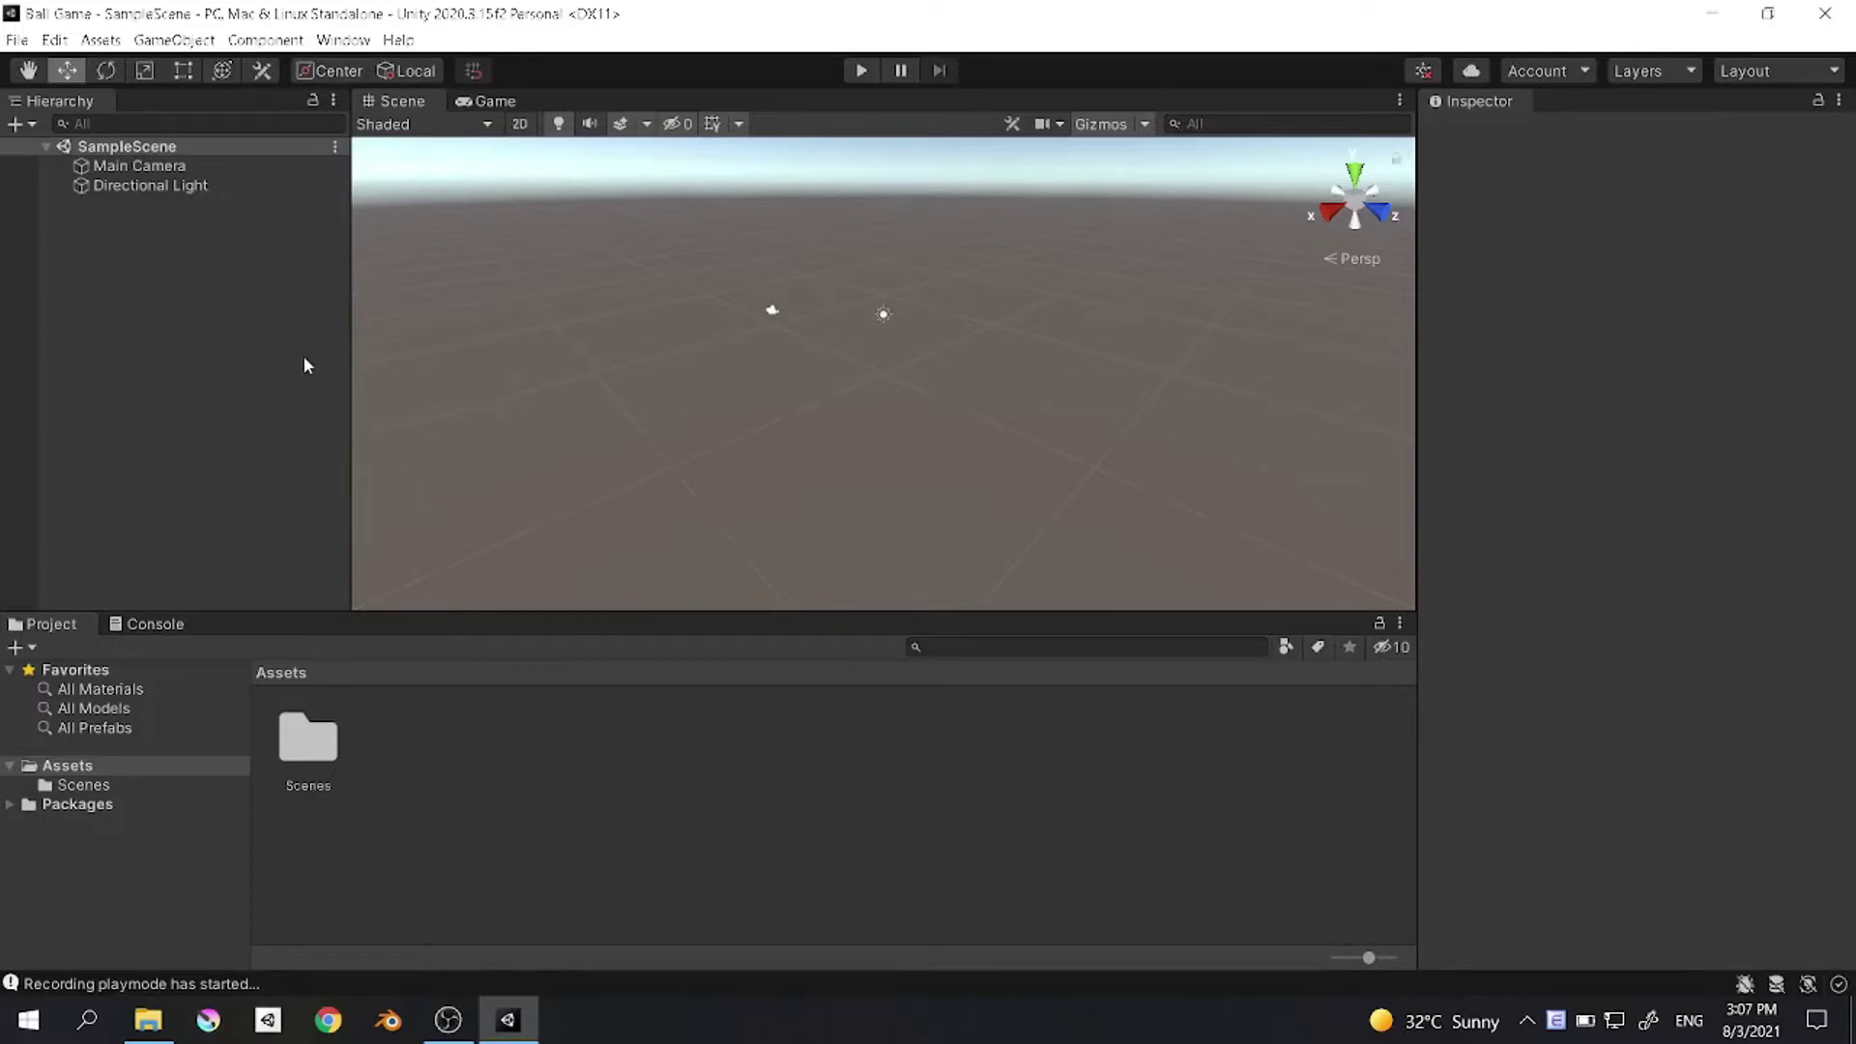
# Step: Add a 3D plane to the Hierarchy and name it Ground
pyautogui.rightClick(120, 206)
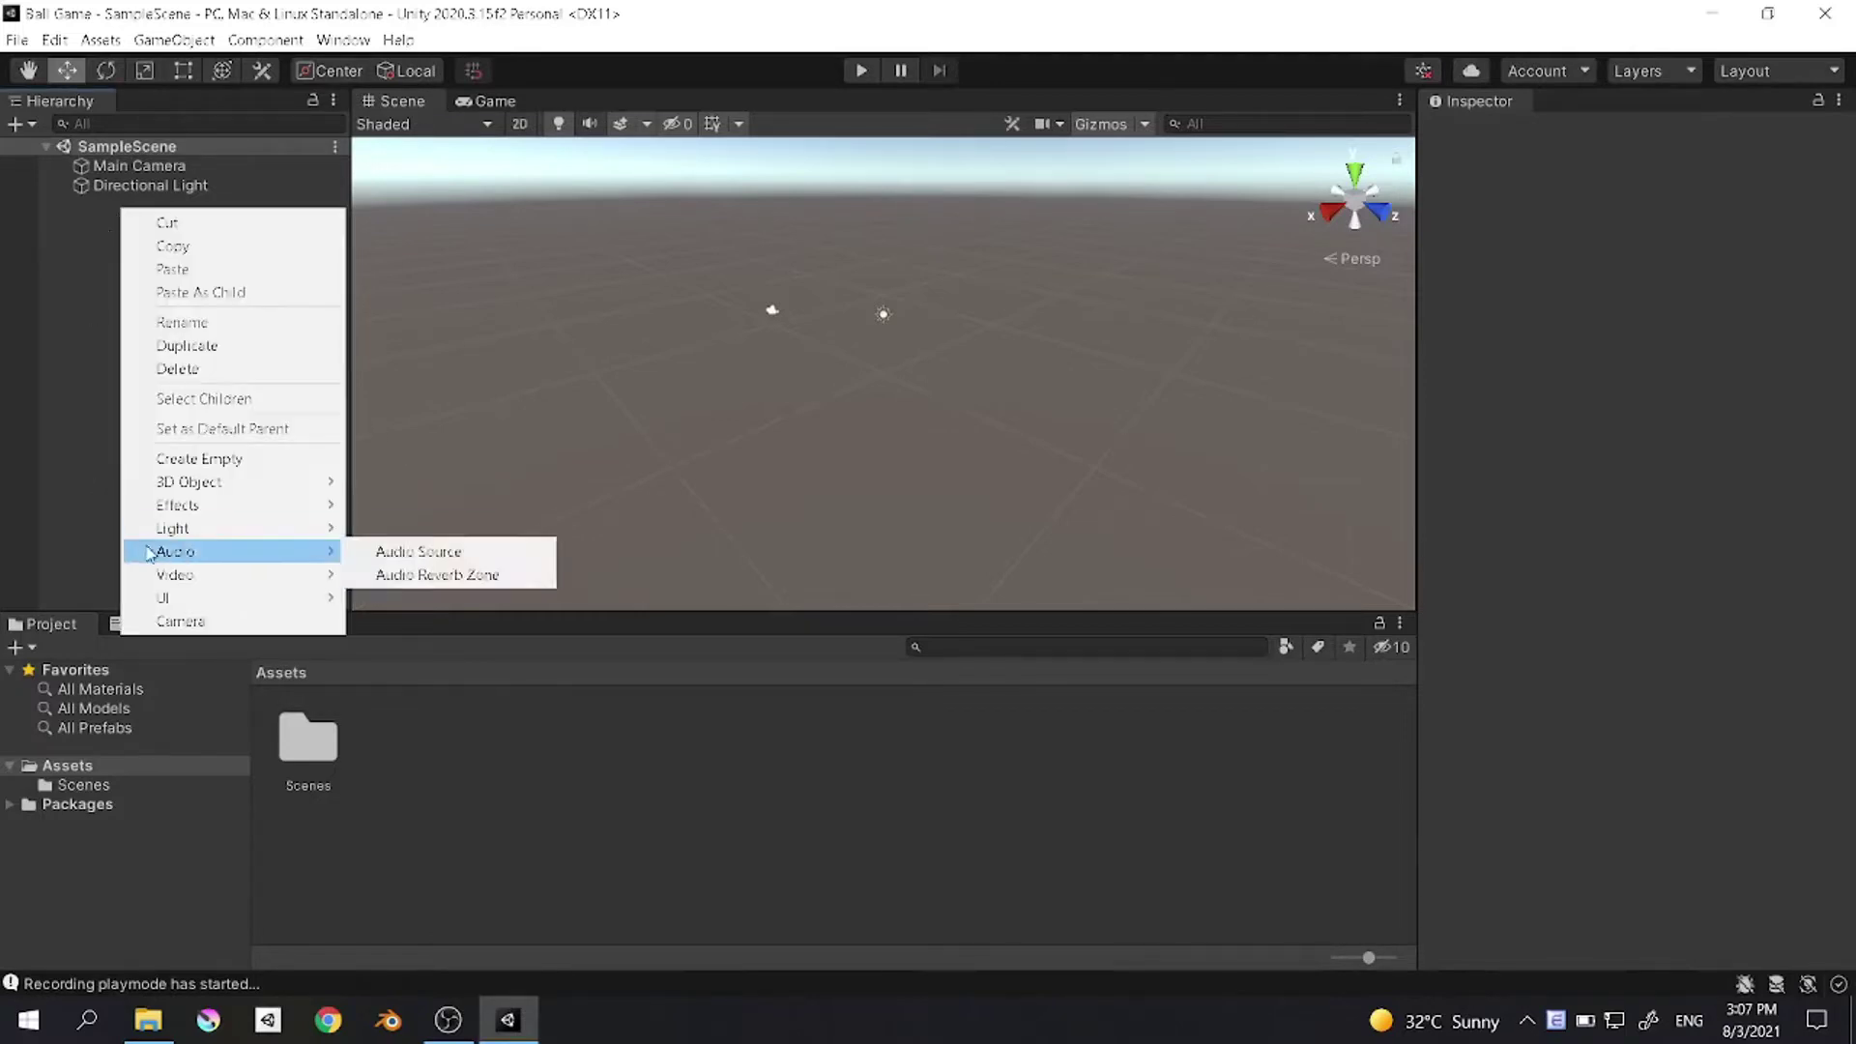
pyautogui.moveTo(194, 481)
pyautogui.click(399, 504)
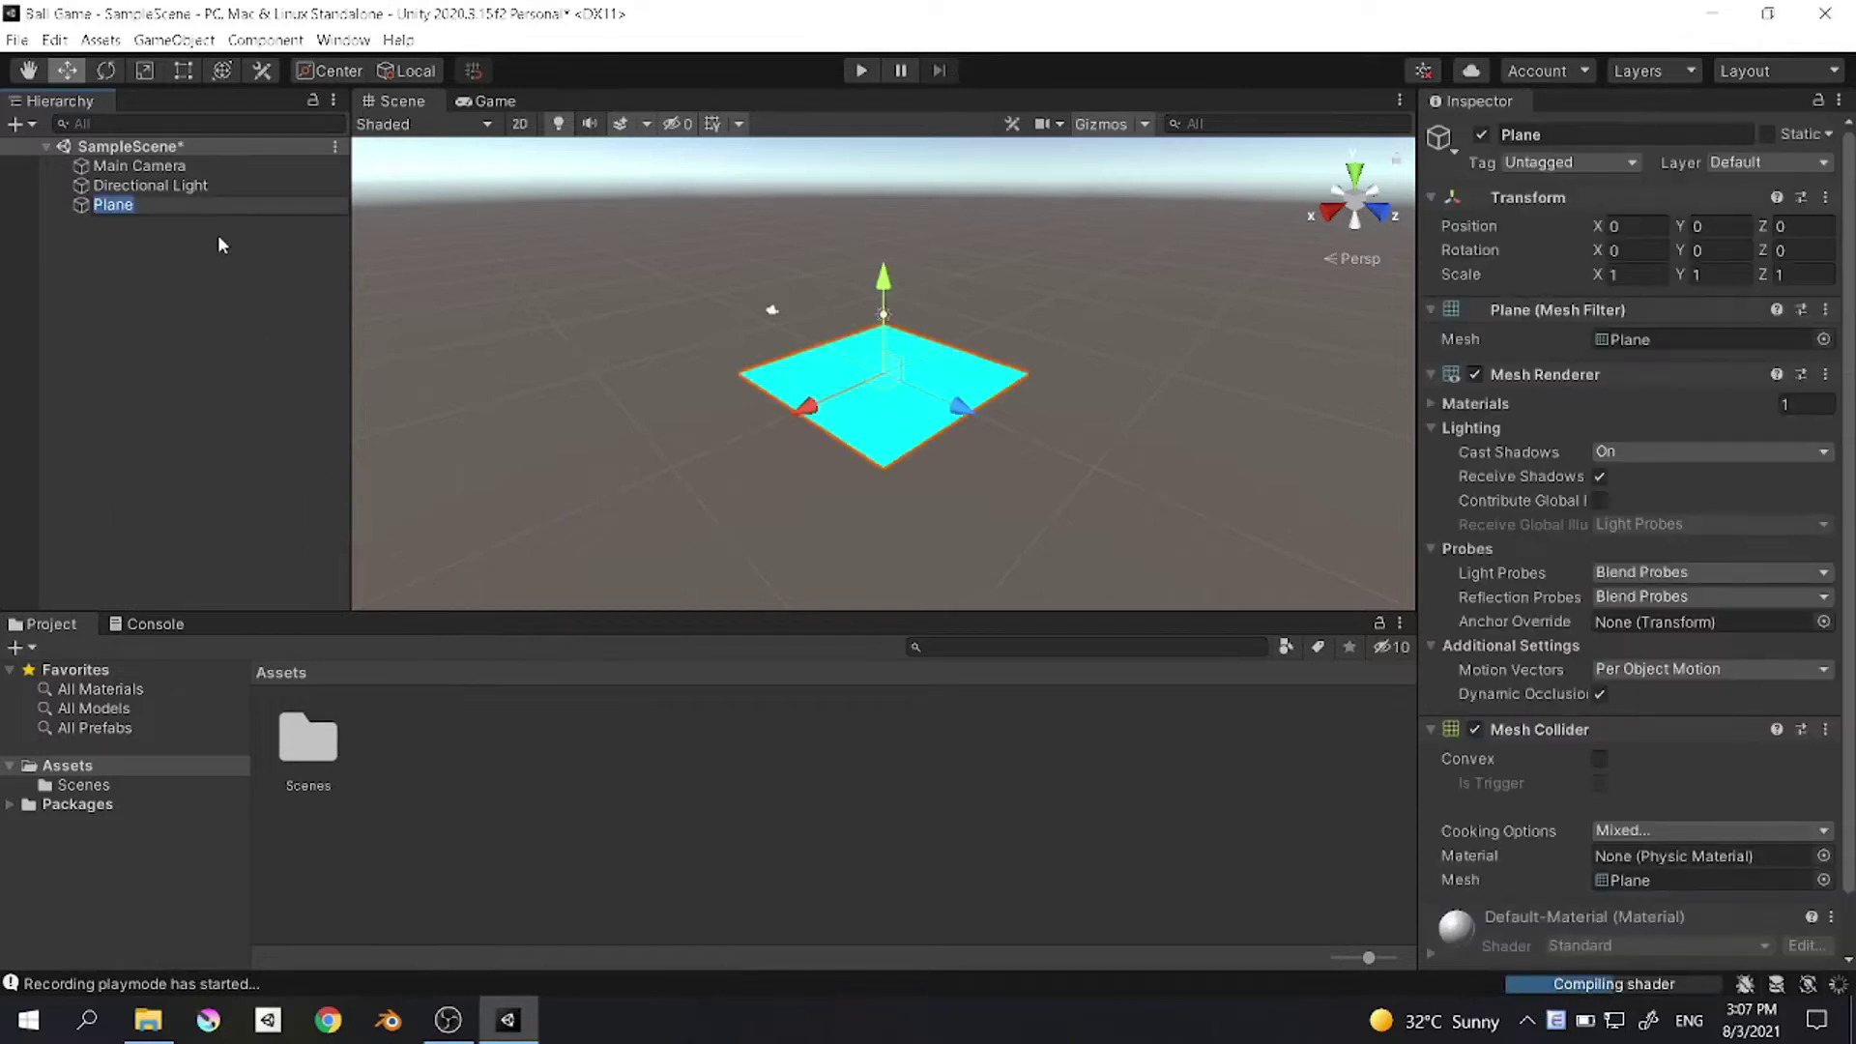
pyautogui.write('Ground')
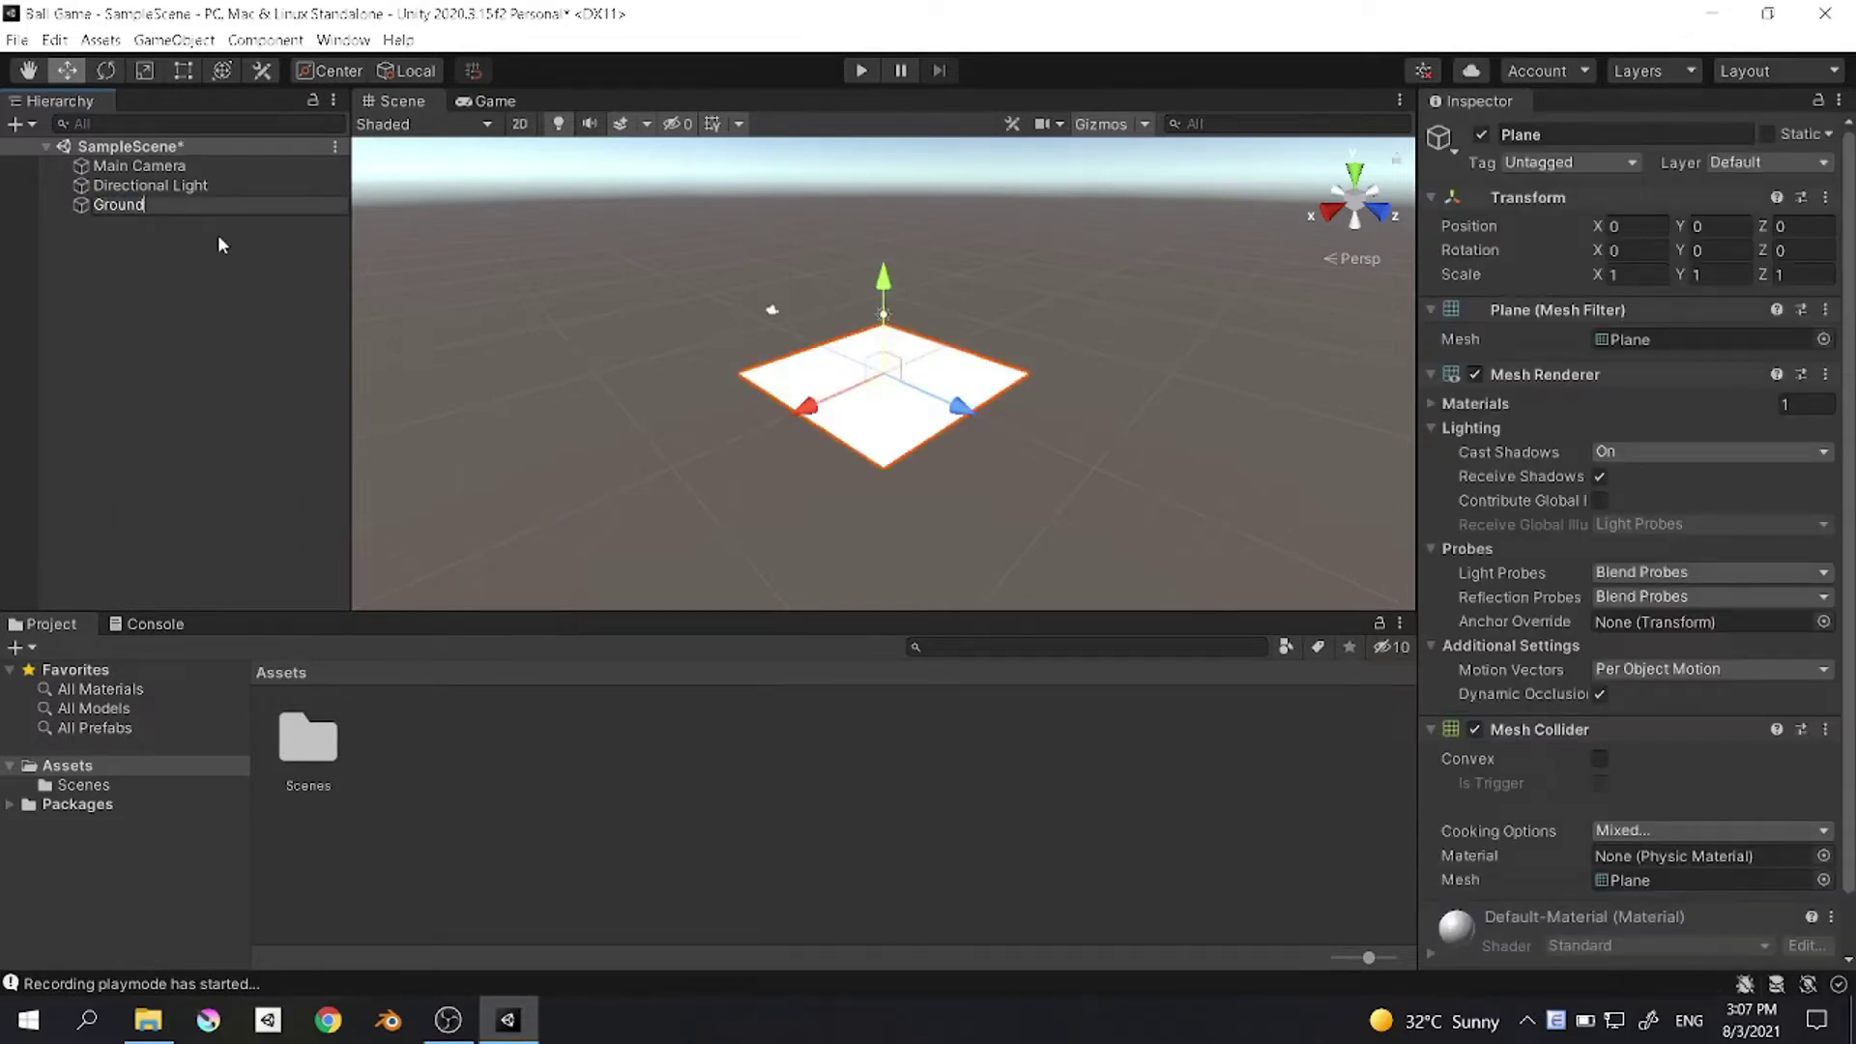
pyautogui.press('Return')
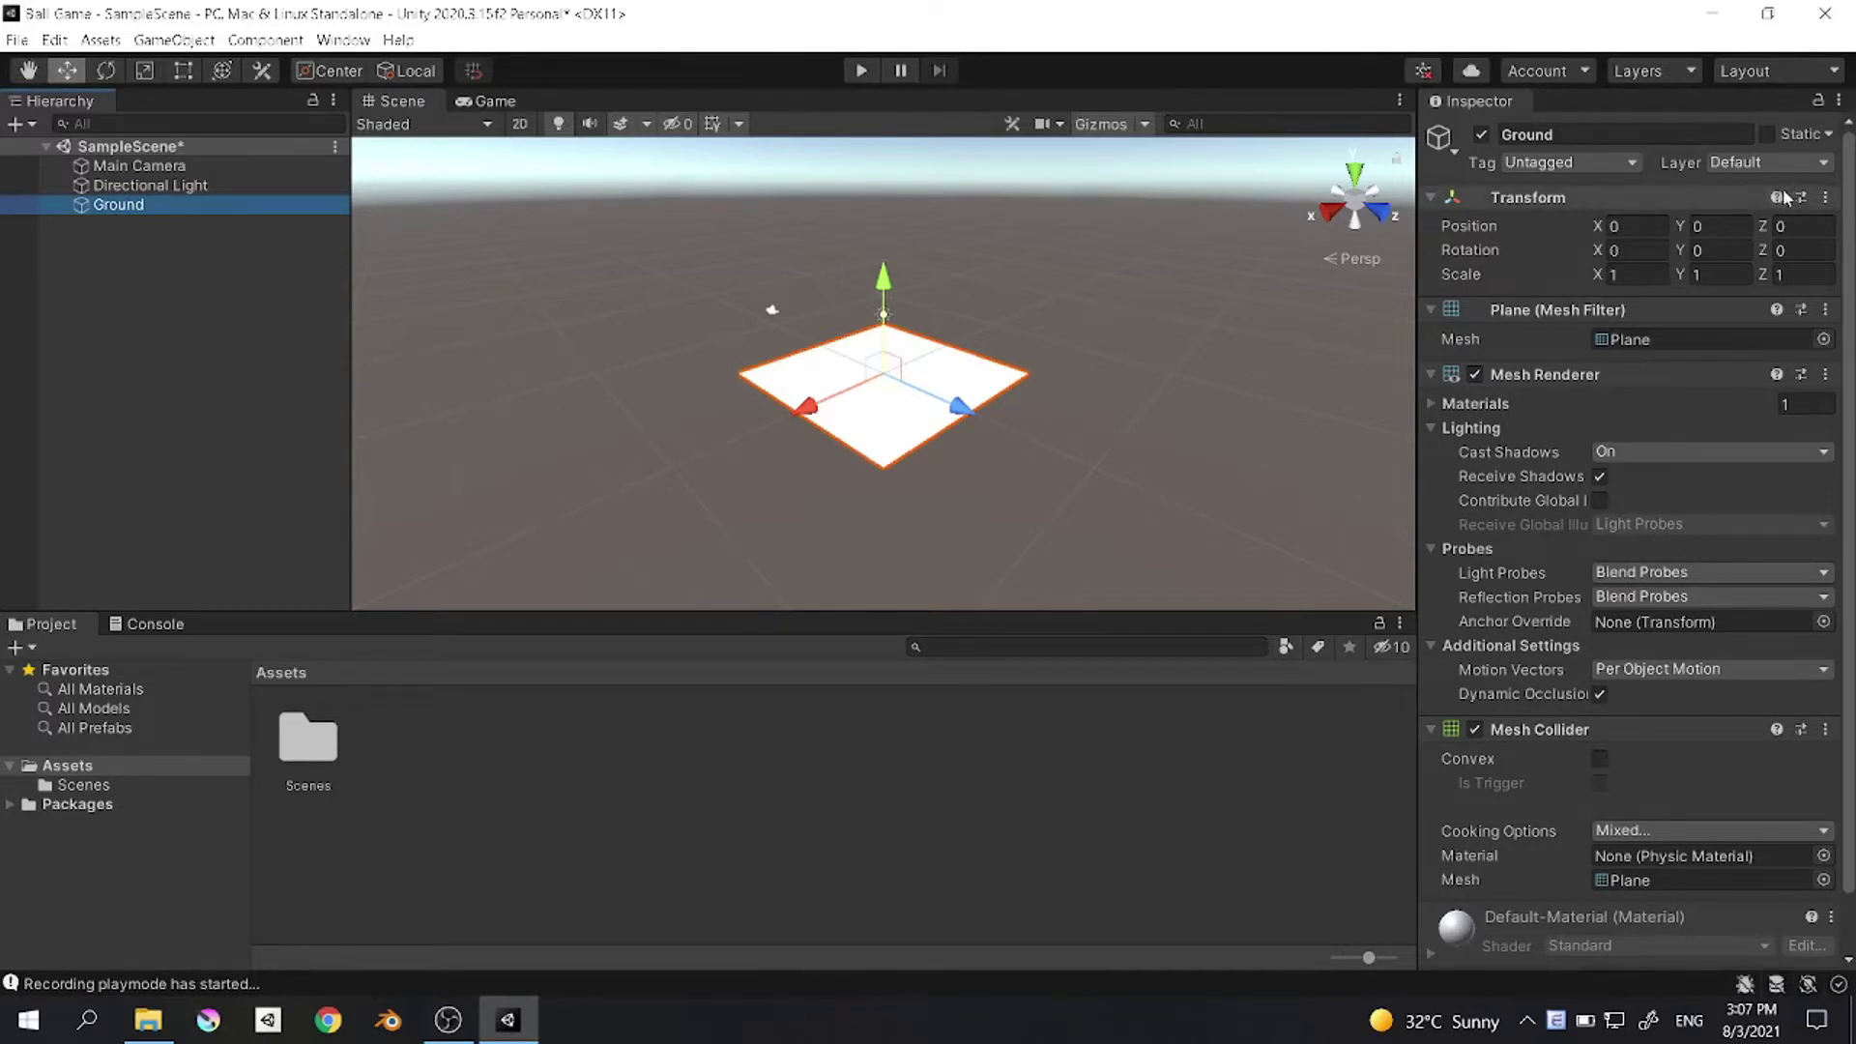
# Step: Reset Ground's transform to the origin and set its Scale X and Z to 2
pyautogui.click(1826, 199)
pyautogui.click(1809, 222)
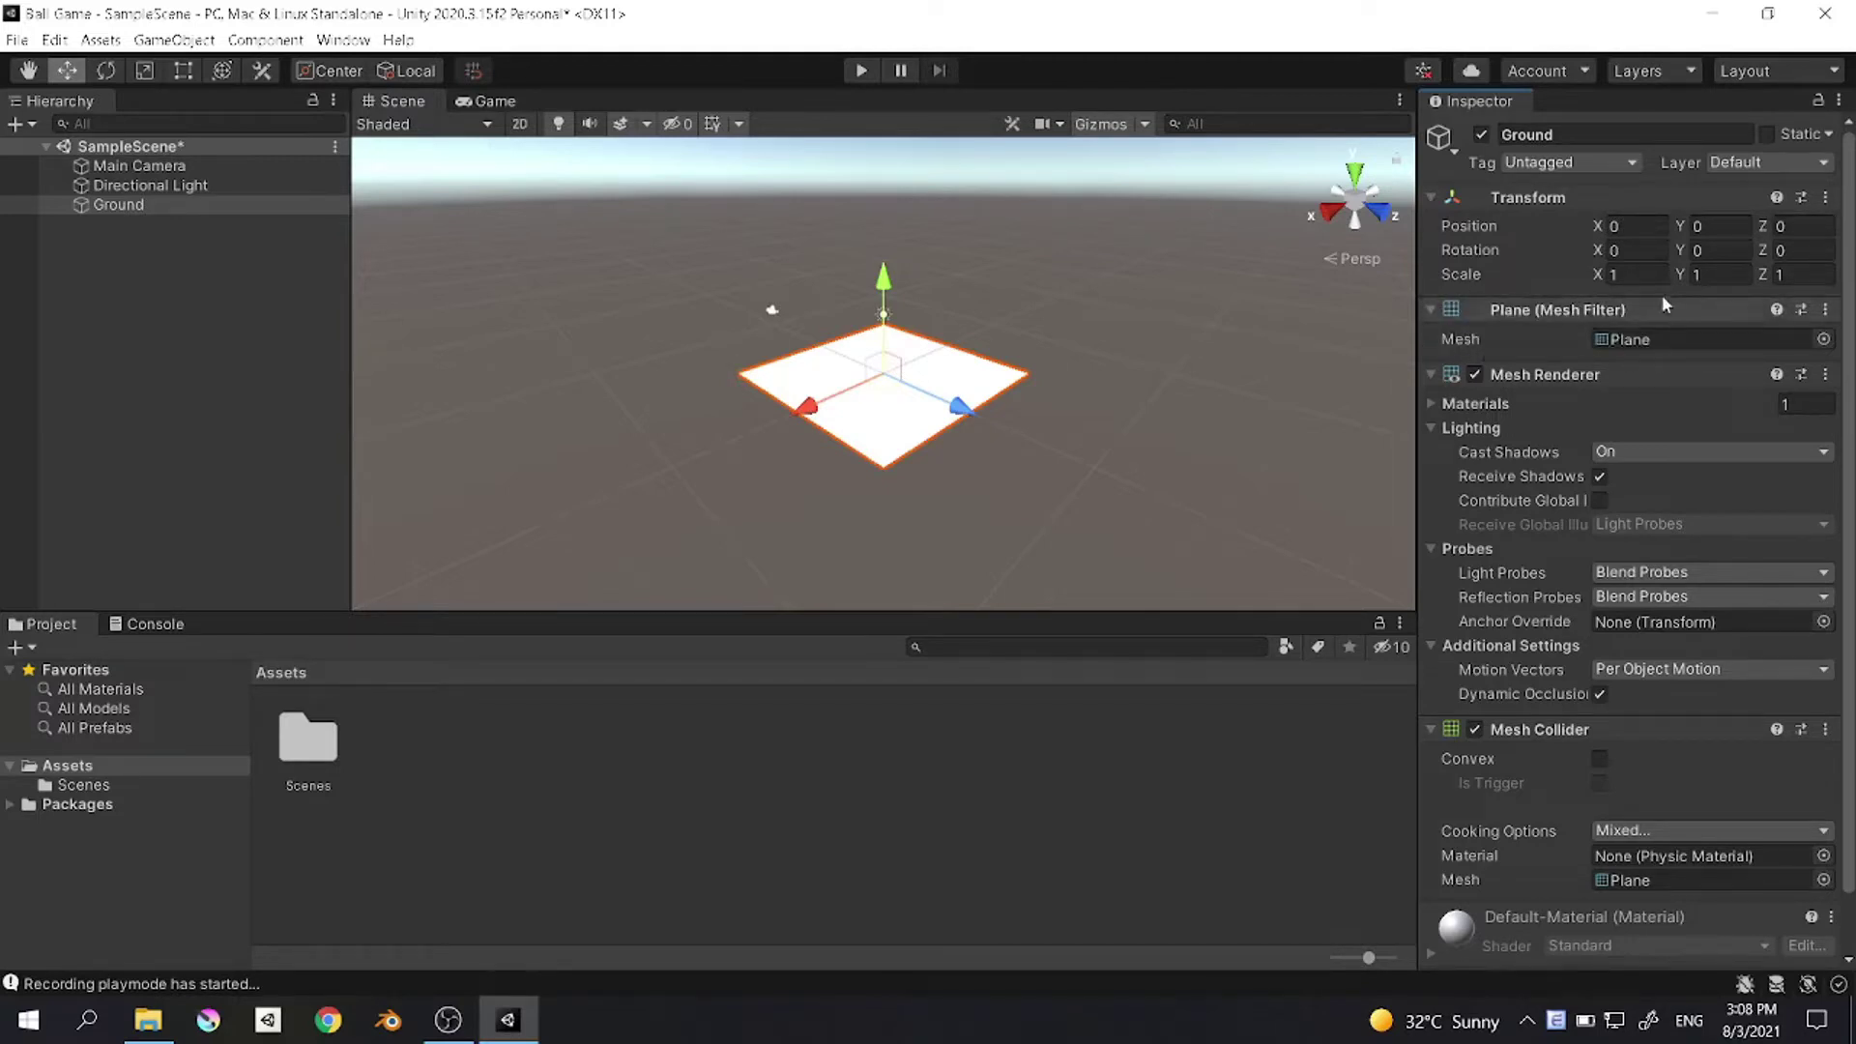
pyautogui.click(1634, 274)
pyautogui.write('2')
pyautogui.click(1802, 275)
pyautogui.write('2')
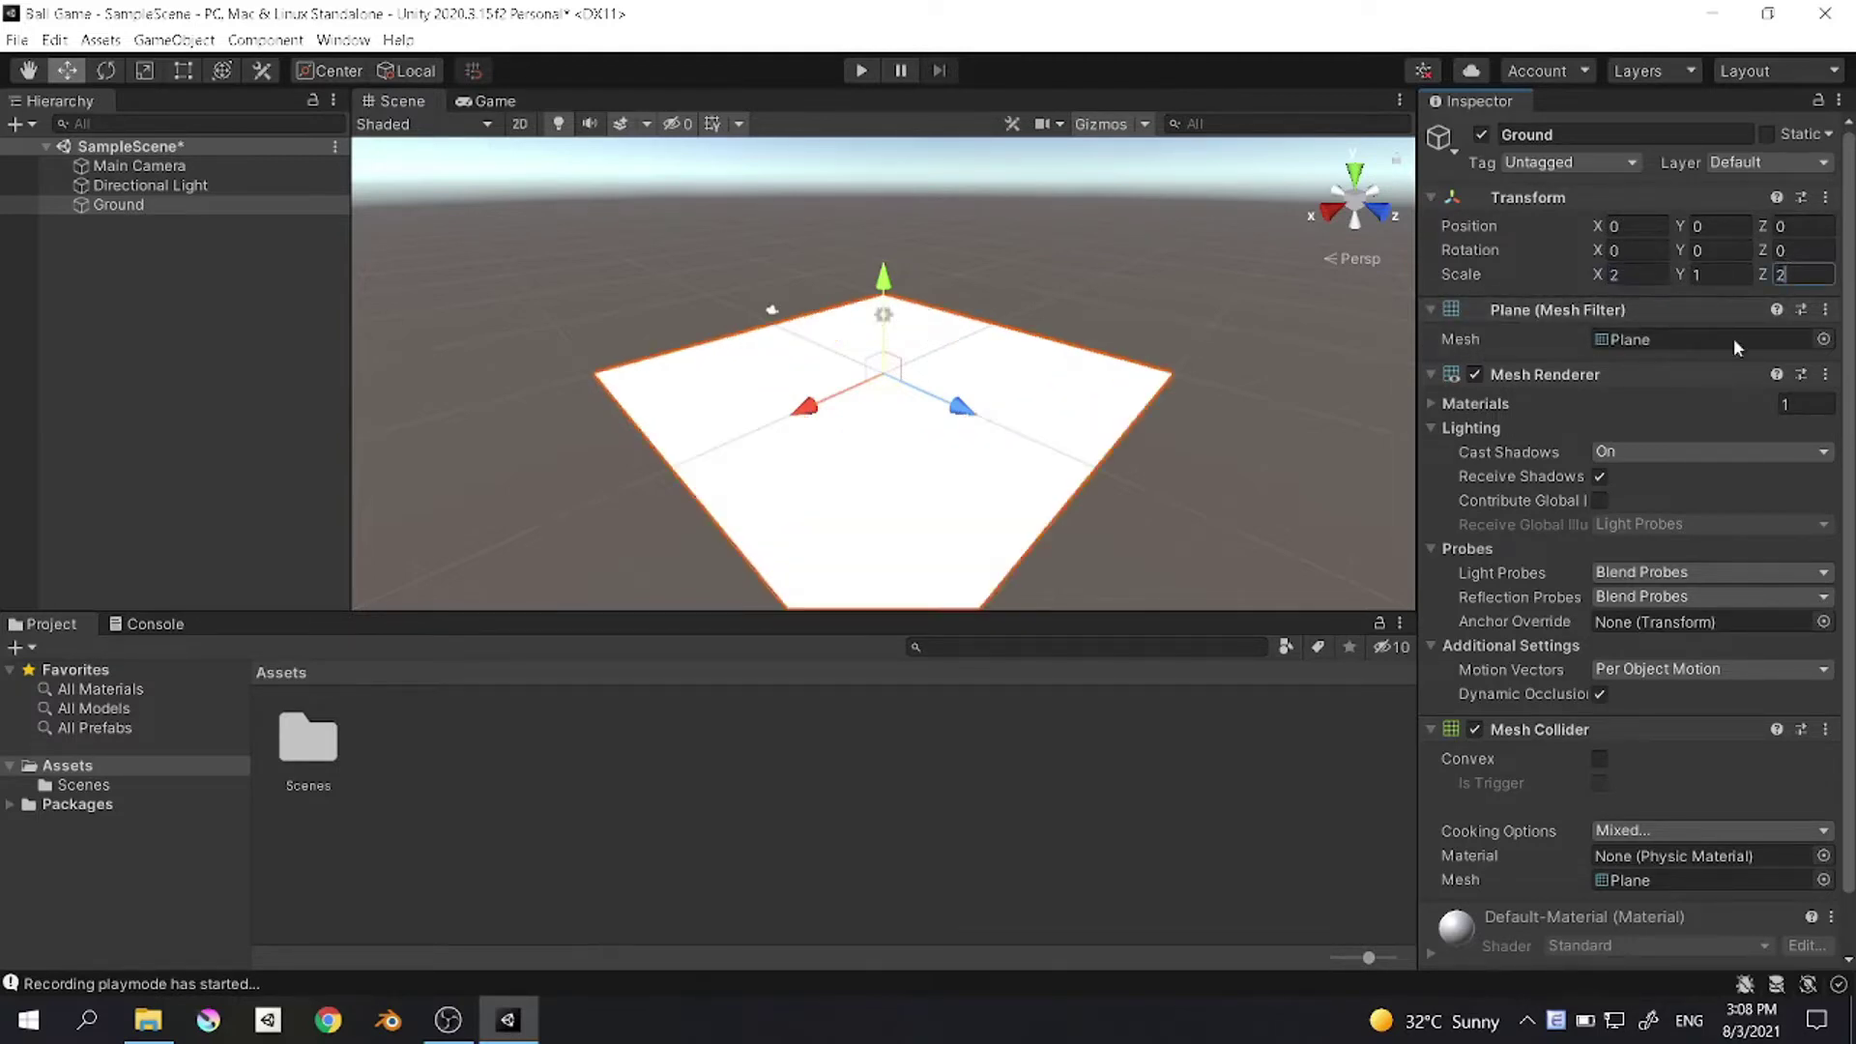
pyautogui.click(677, 296)
pyautogui.keyDown('alt'); pyautogui.moveTo(677, 296); pyautogui.dragTo(1044, 348); pyautogui.keyUp('alt')
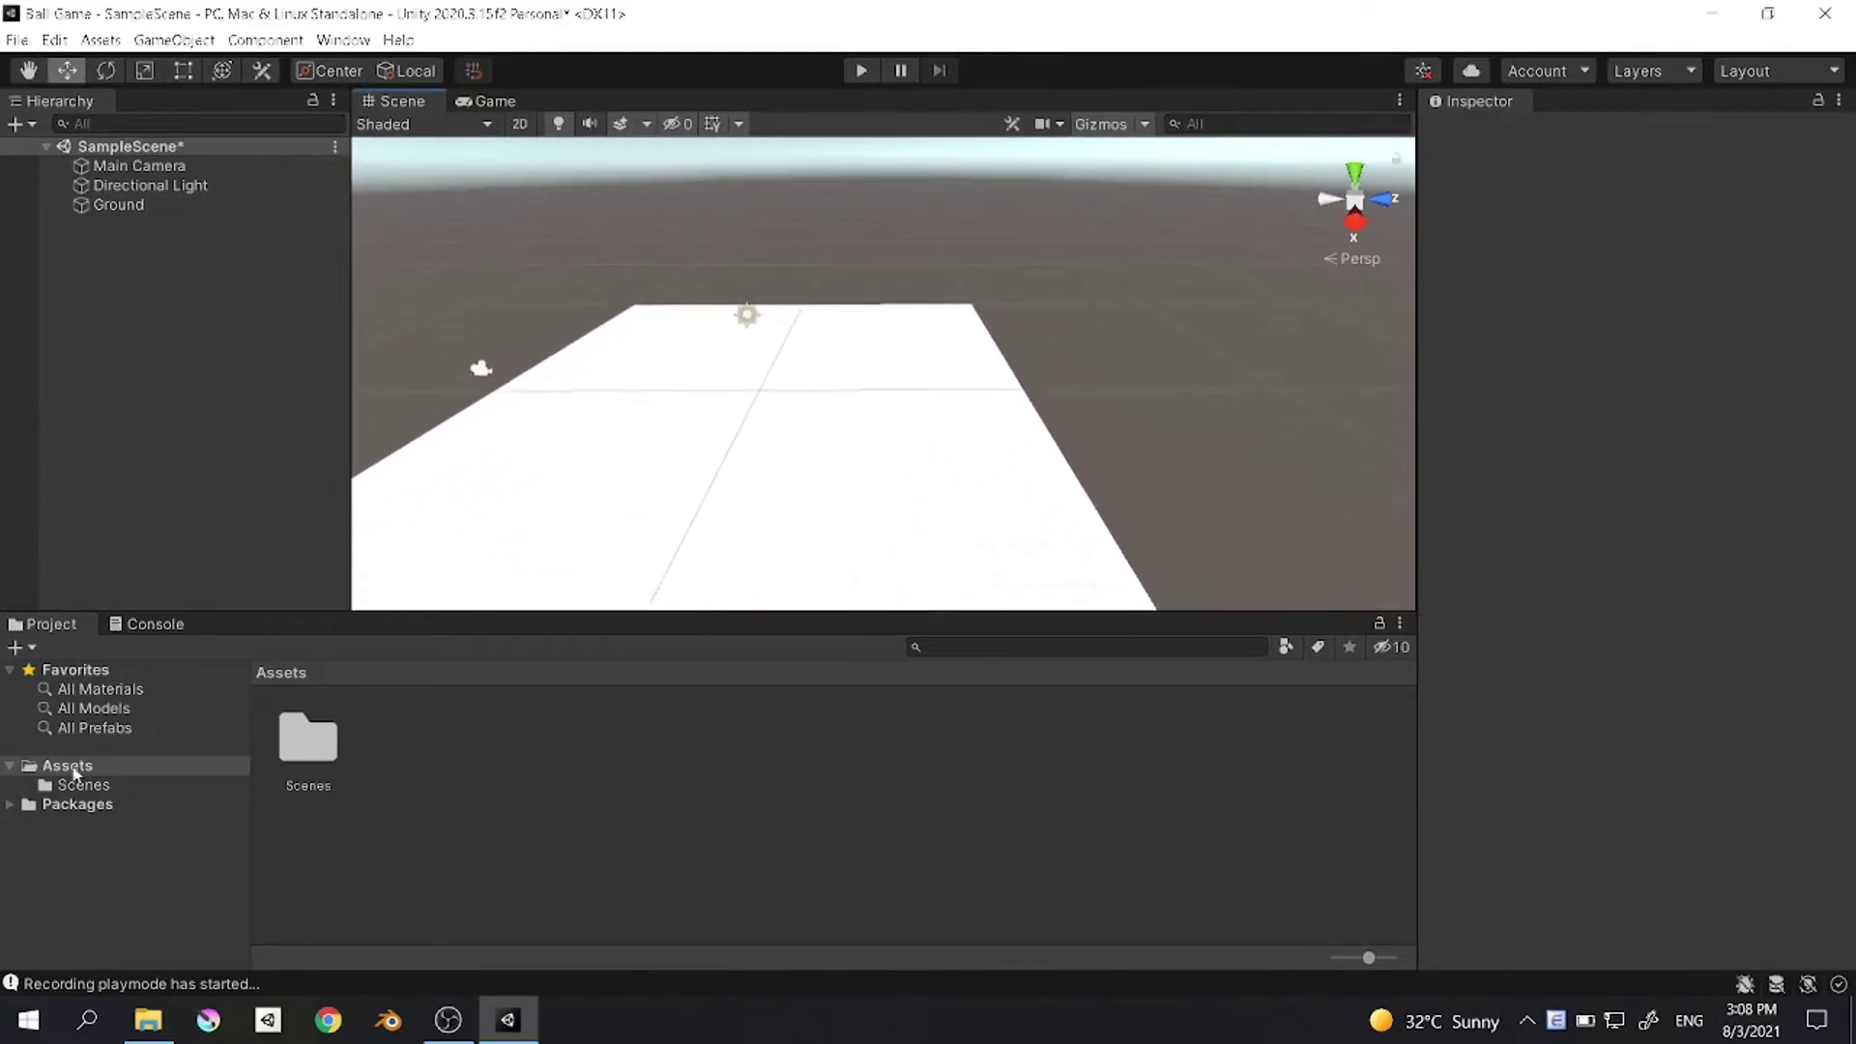
# Step: Create a new material in Assets named Grass
pyautogui.click(78, 772)
pyautogui.rightClick(634, 708)
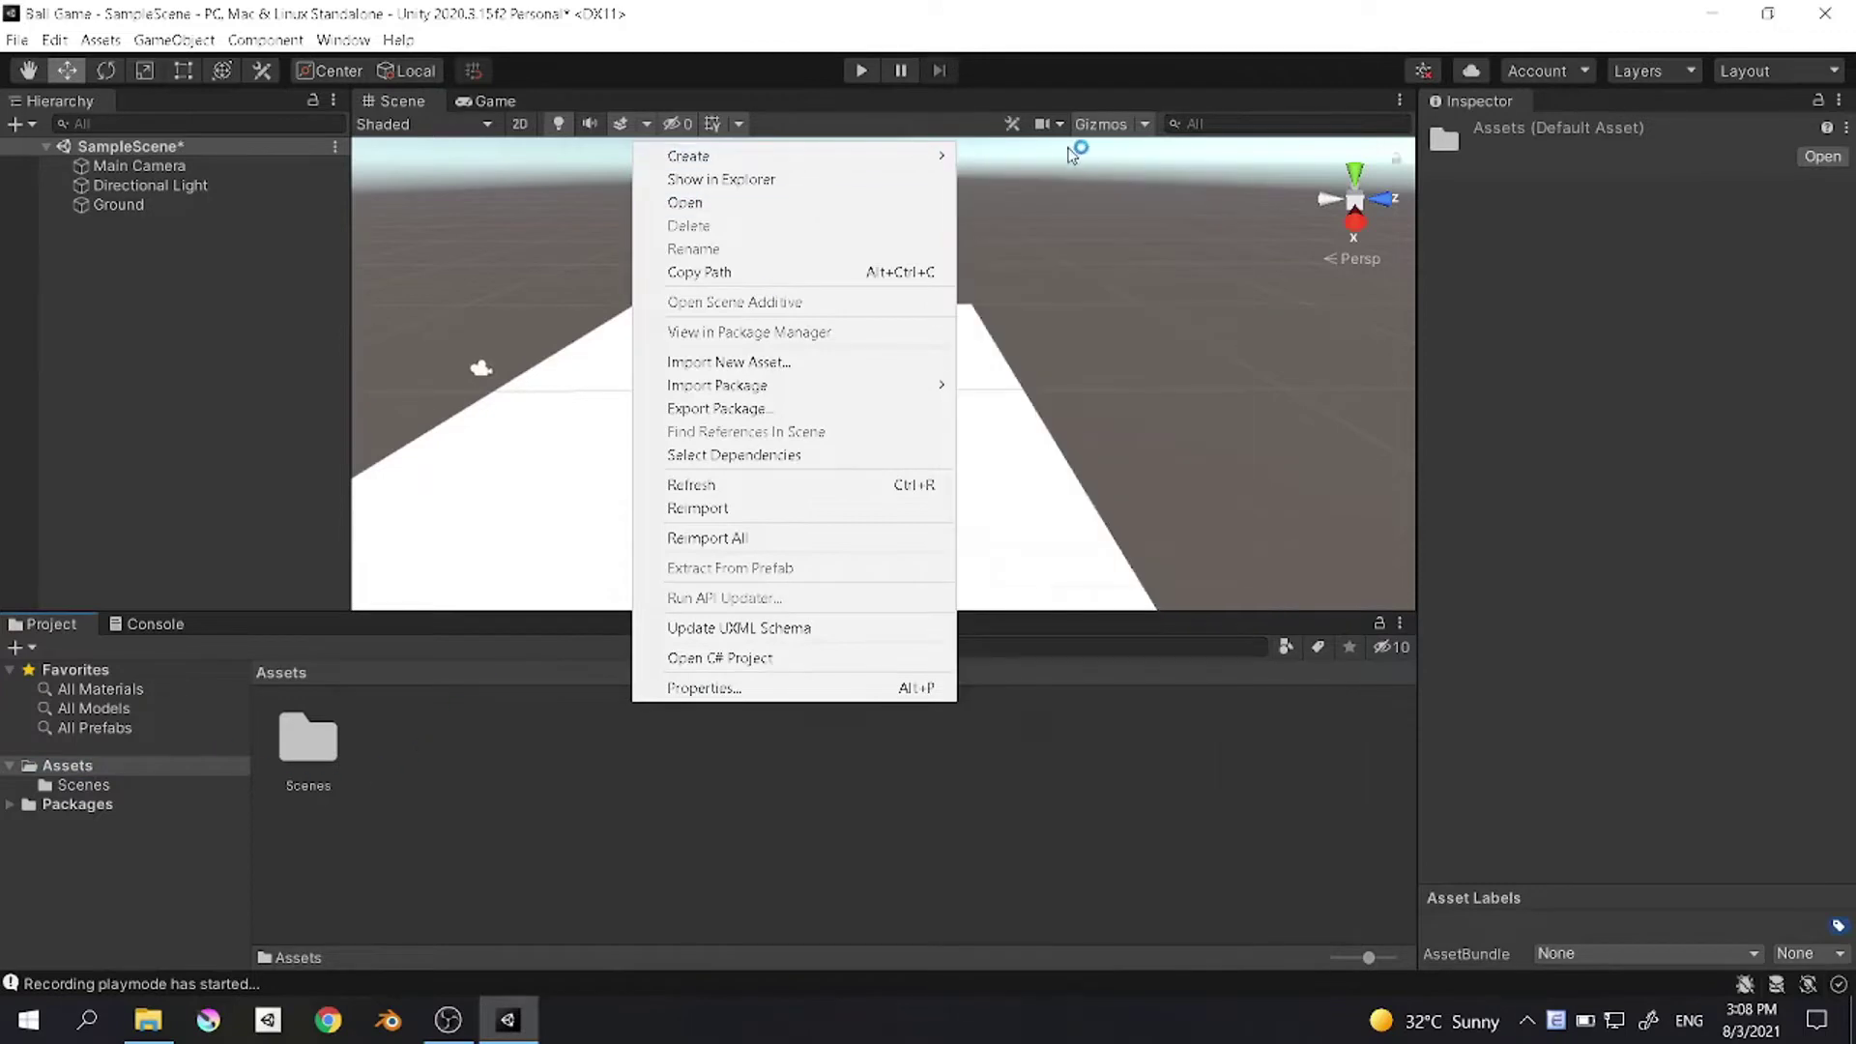
pyautogui.moveTo(943, 157)
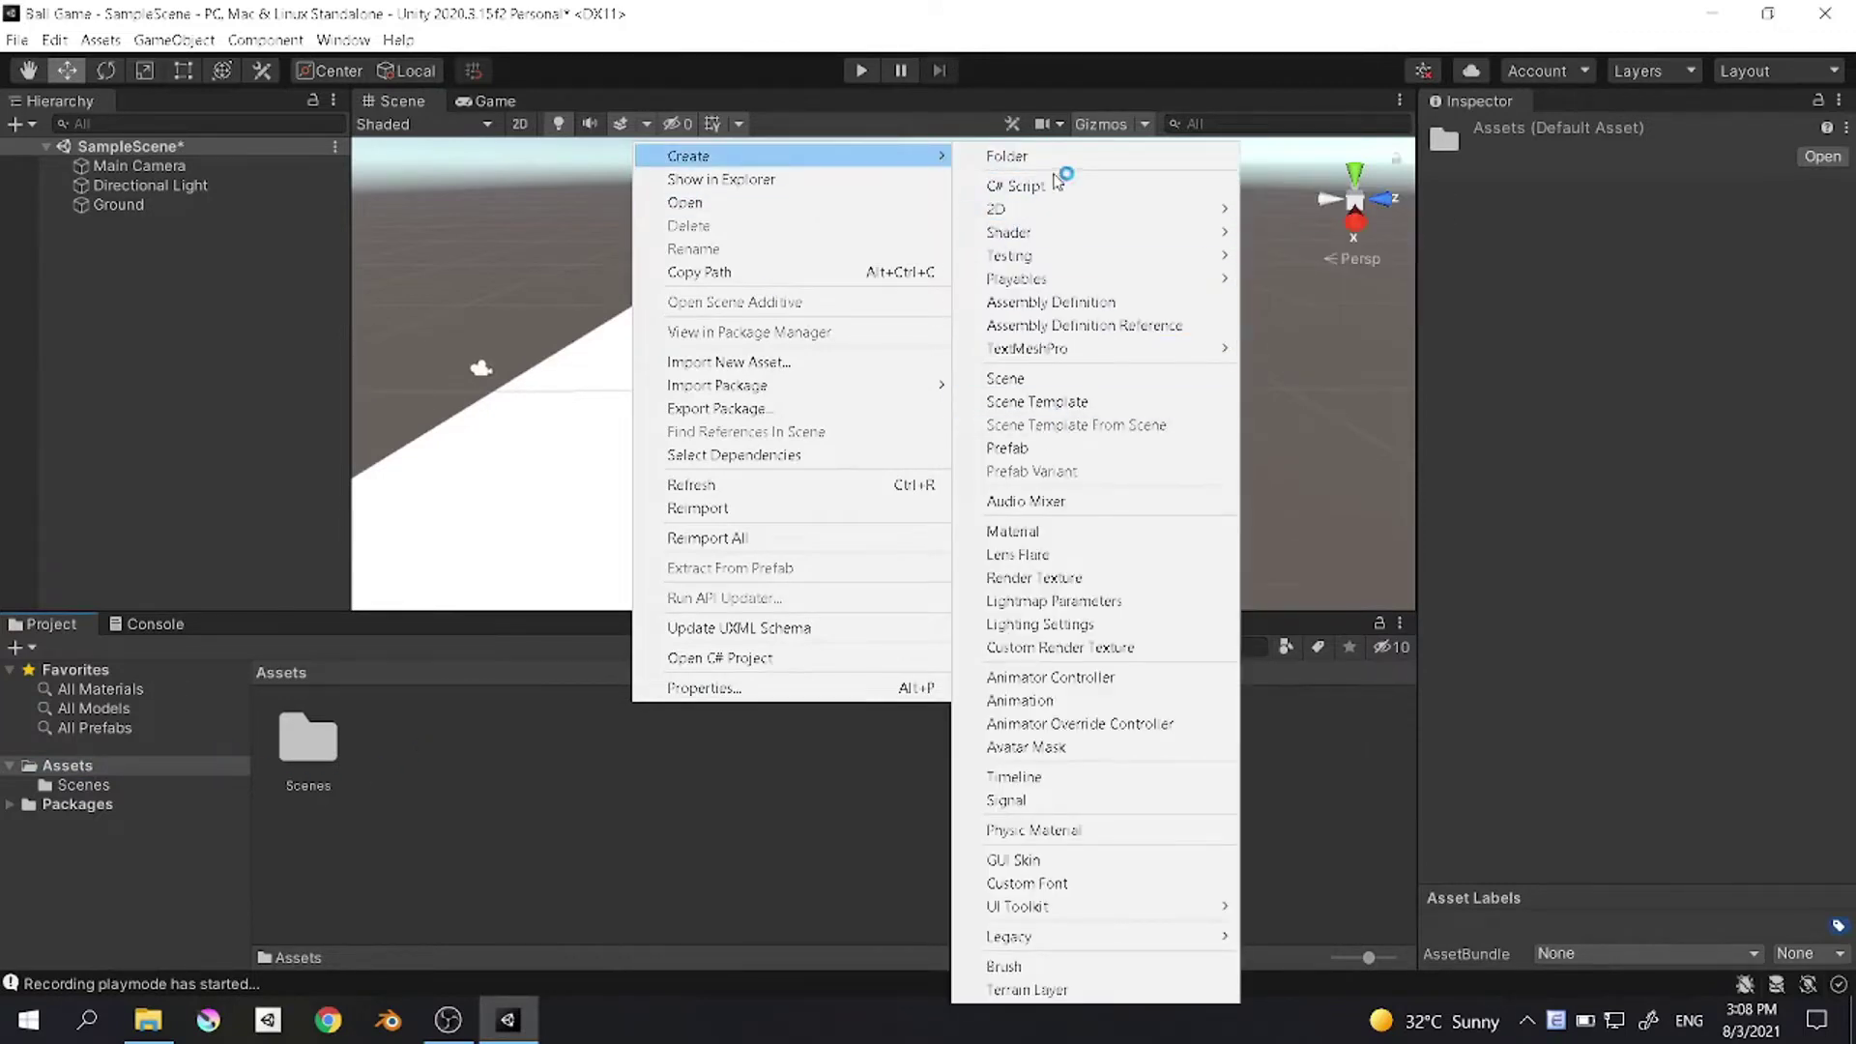
pyautogui.click(1025, 532)
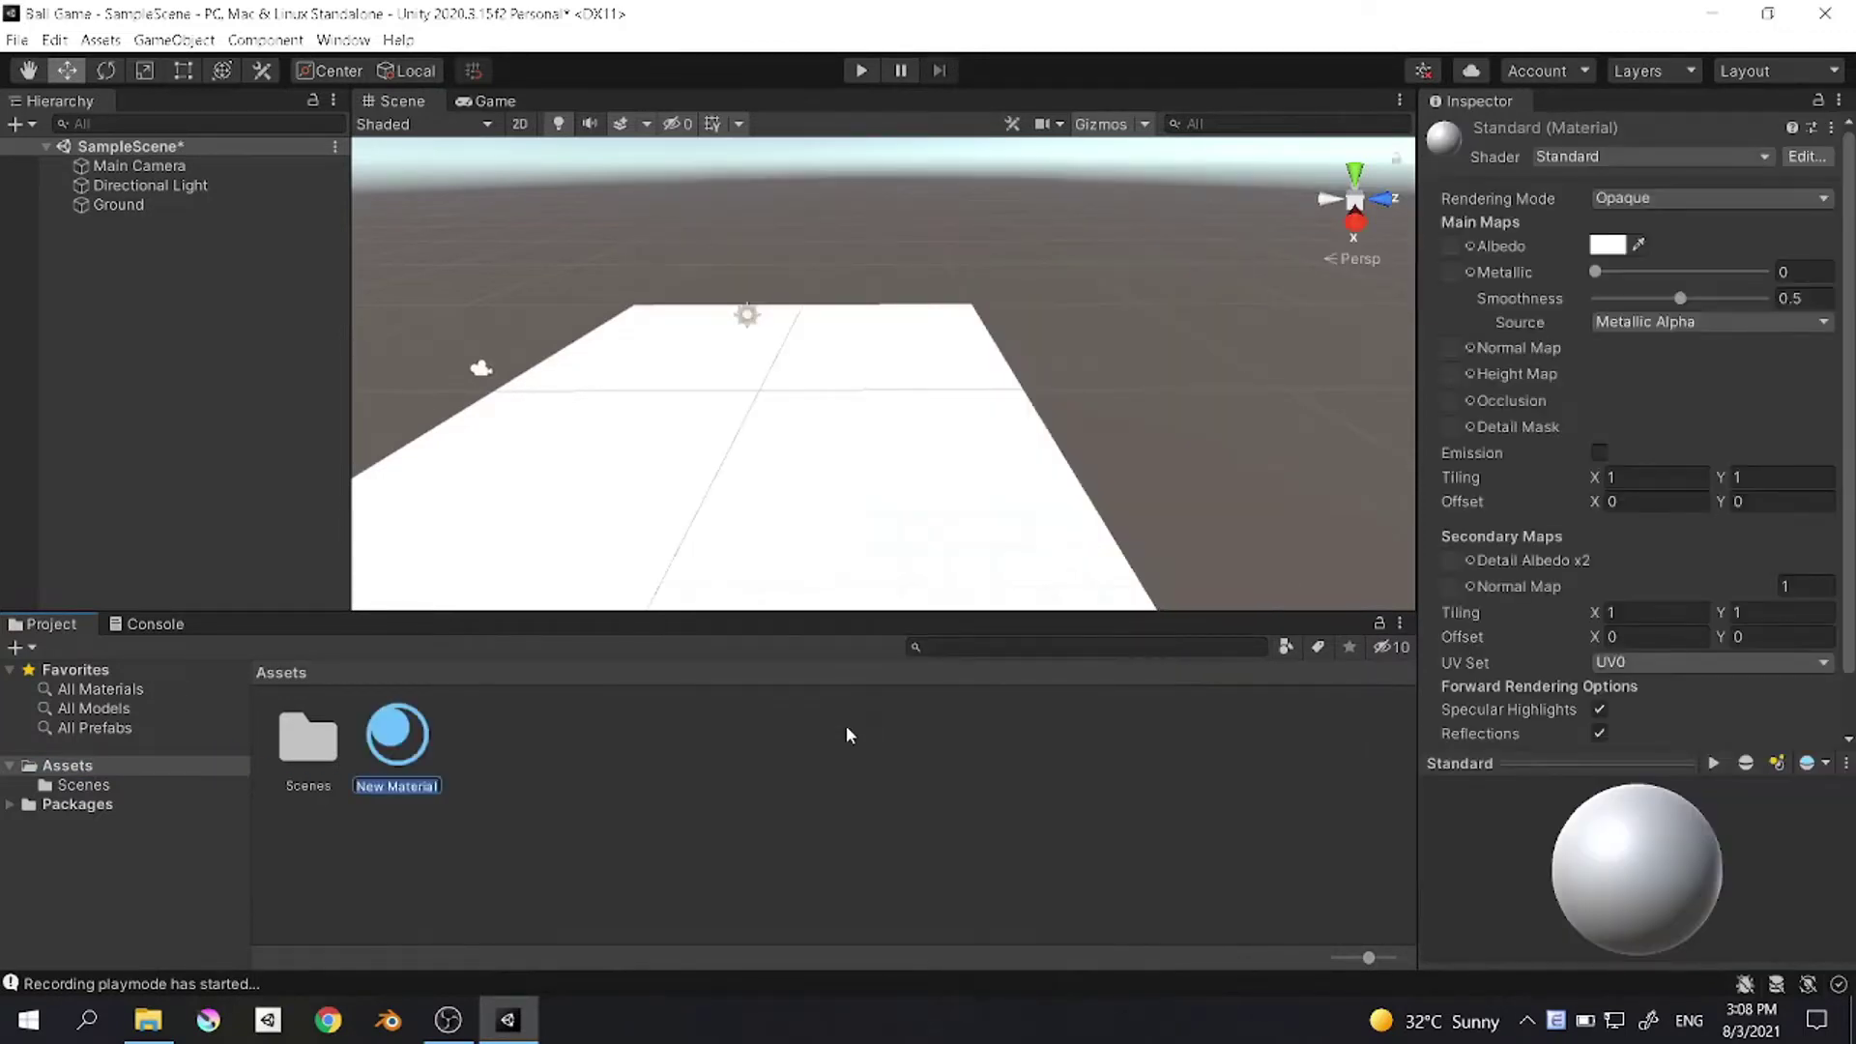
pyautogui.write('Grass')
pyautogui.press('Return')
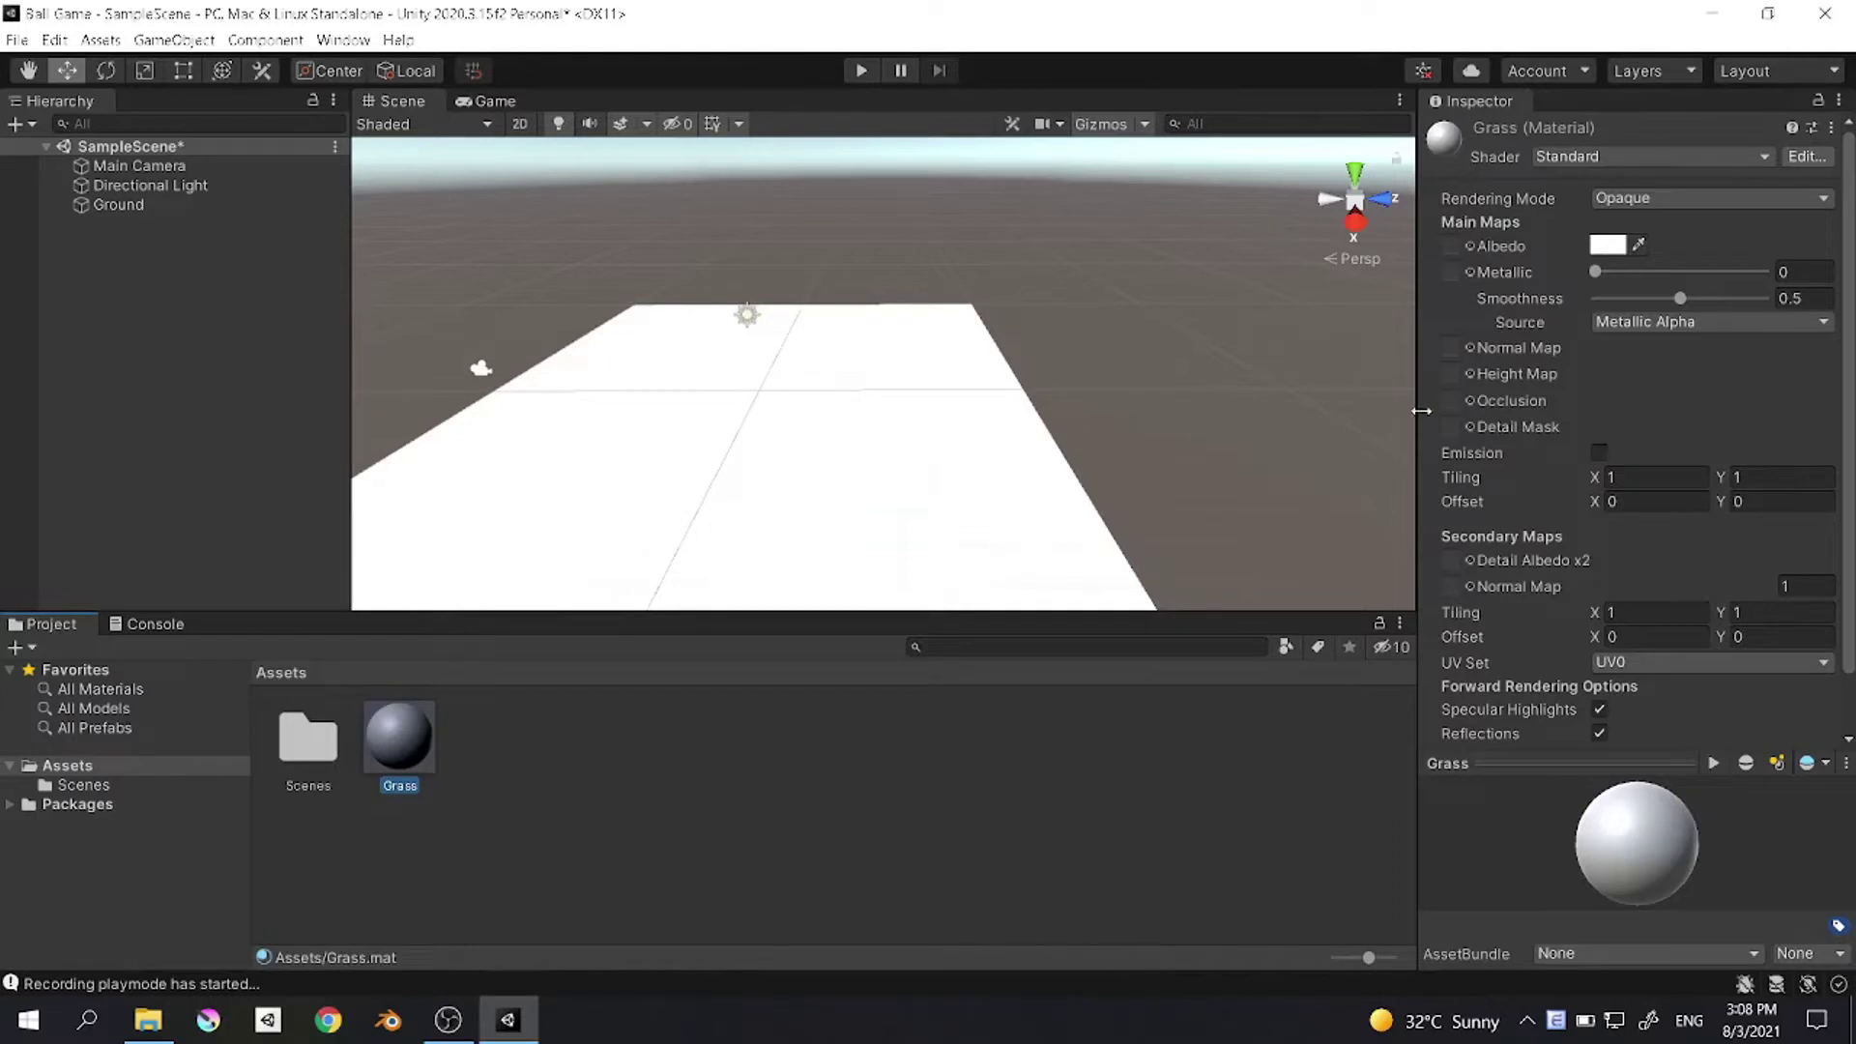
# Step: Give Grass a bright green albedo and drag it onto the Ground plane
pyautogui.click(1607, 245)
pyautogui.click(1634, 346)
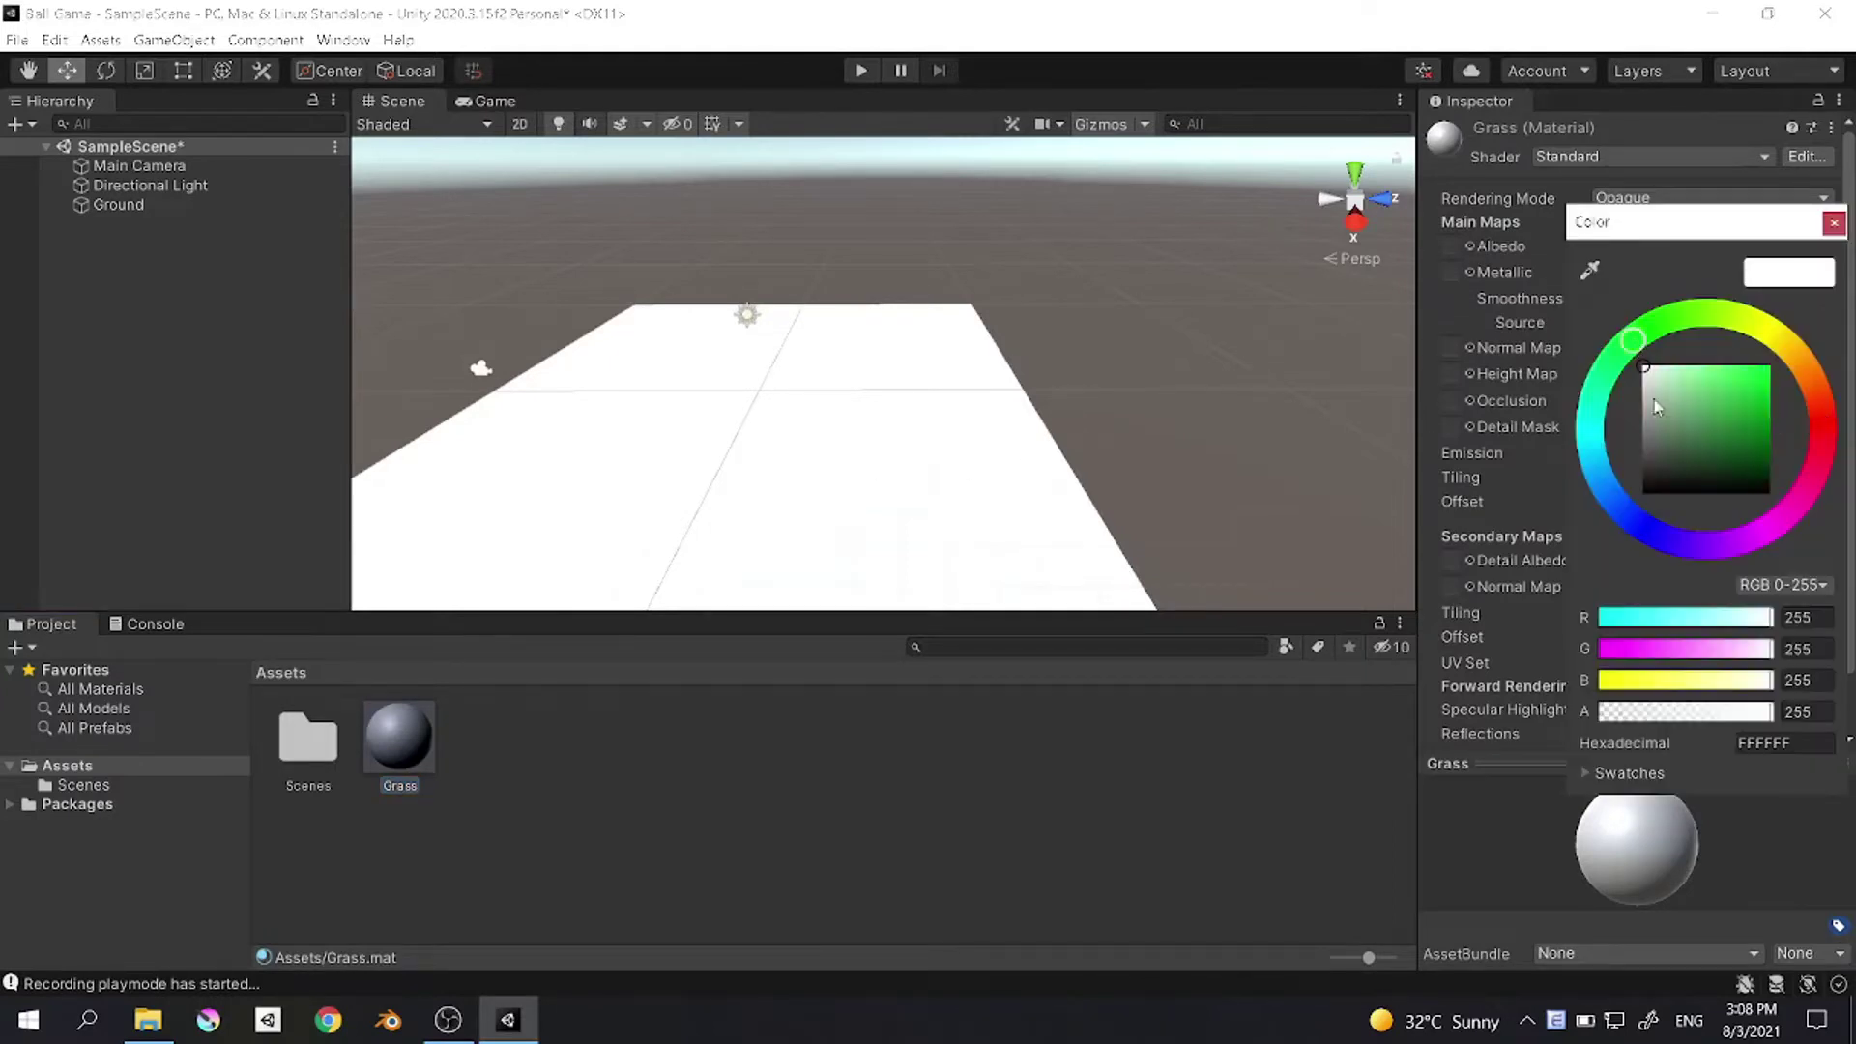
pyautogui.click(1769, 366)
pyautogui.click(1834, 223)
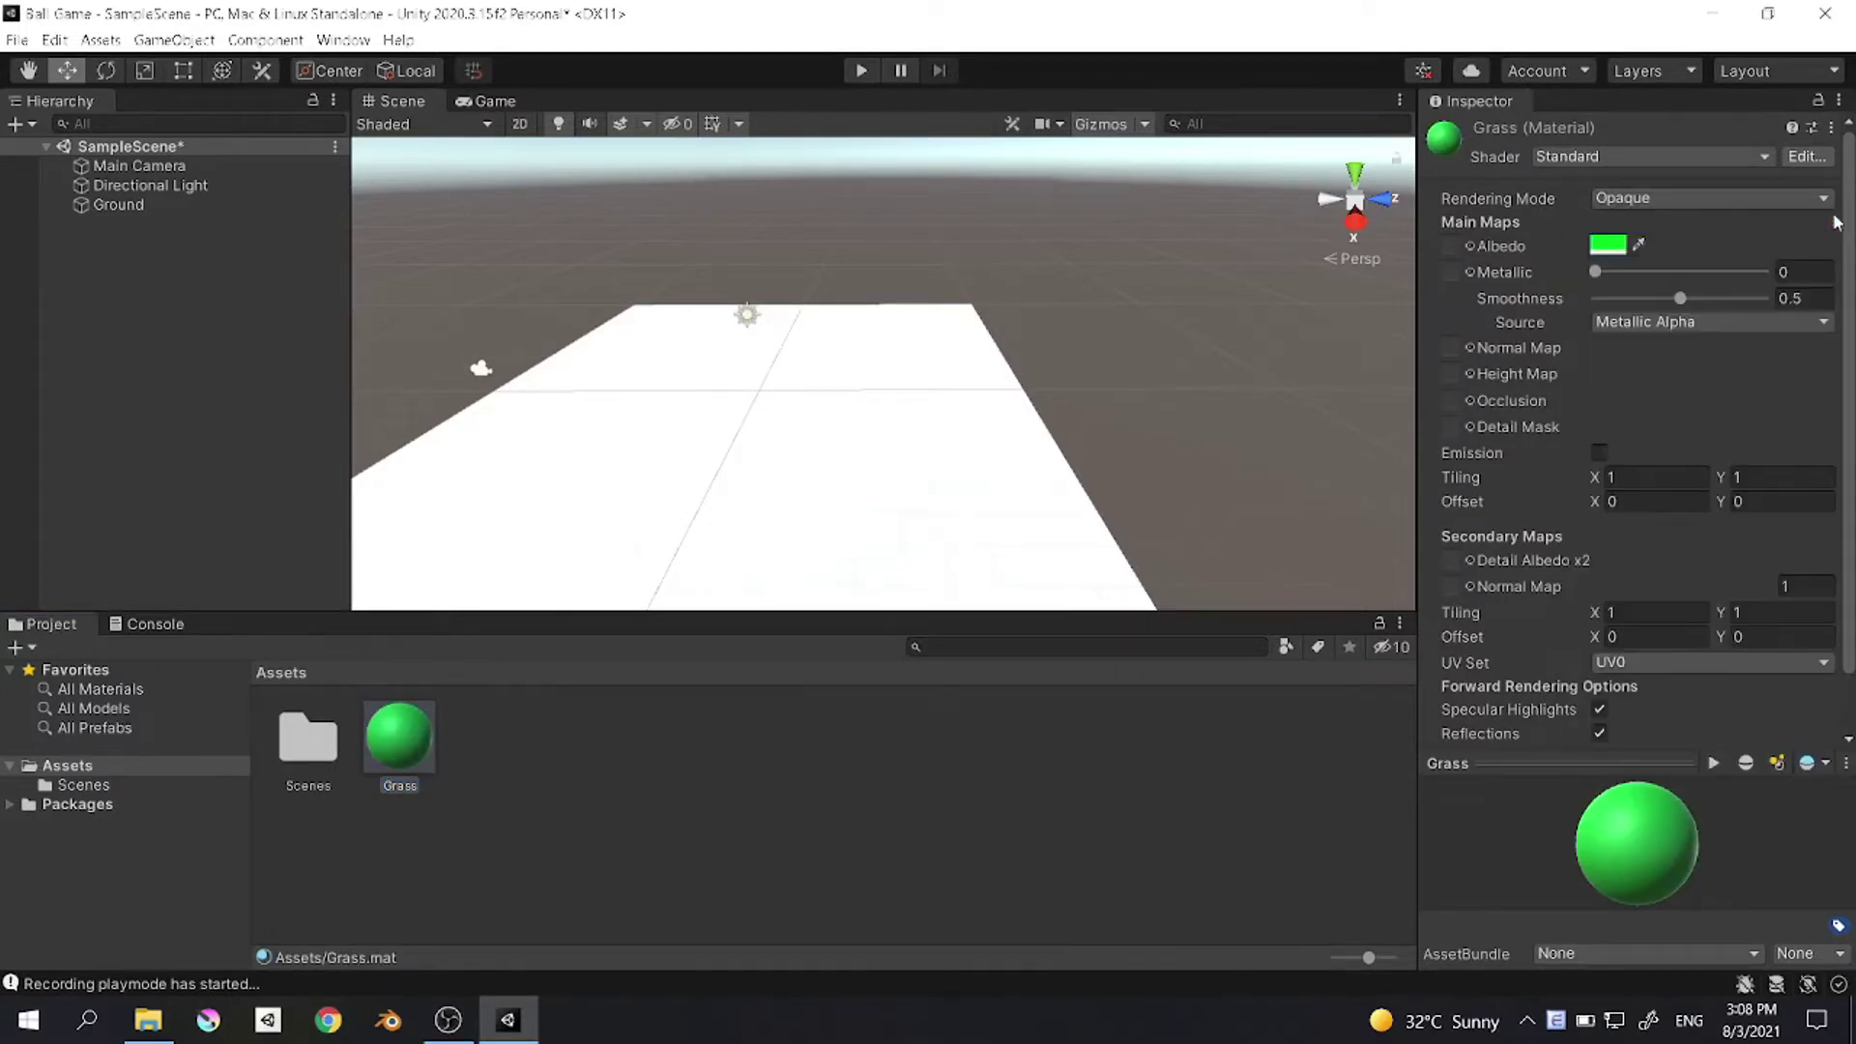
pyautogui.moveTo(399, 736); pyautogui.dragTo(705, 484)
pyautogui.keyDown('alt'); pyautogui.moveTo(1146, 338); pyautogui.dragTo(768, 389); pyautogui.keyUp('alt')
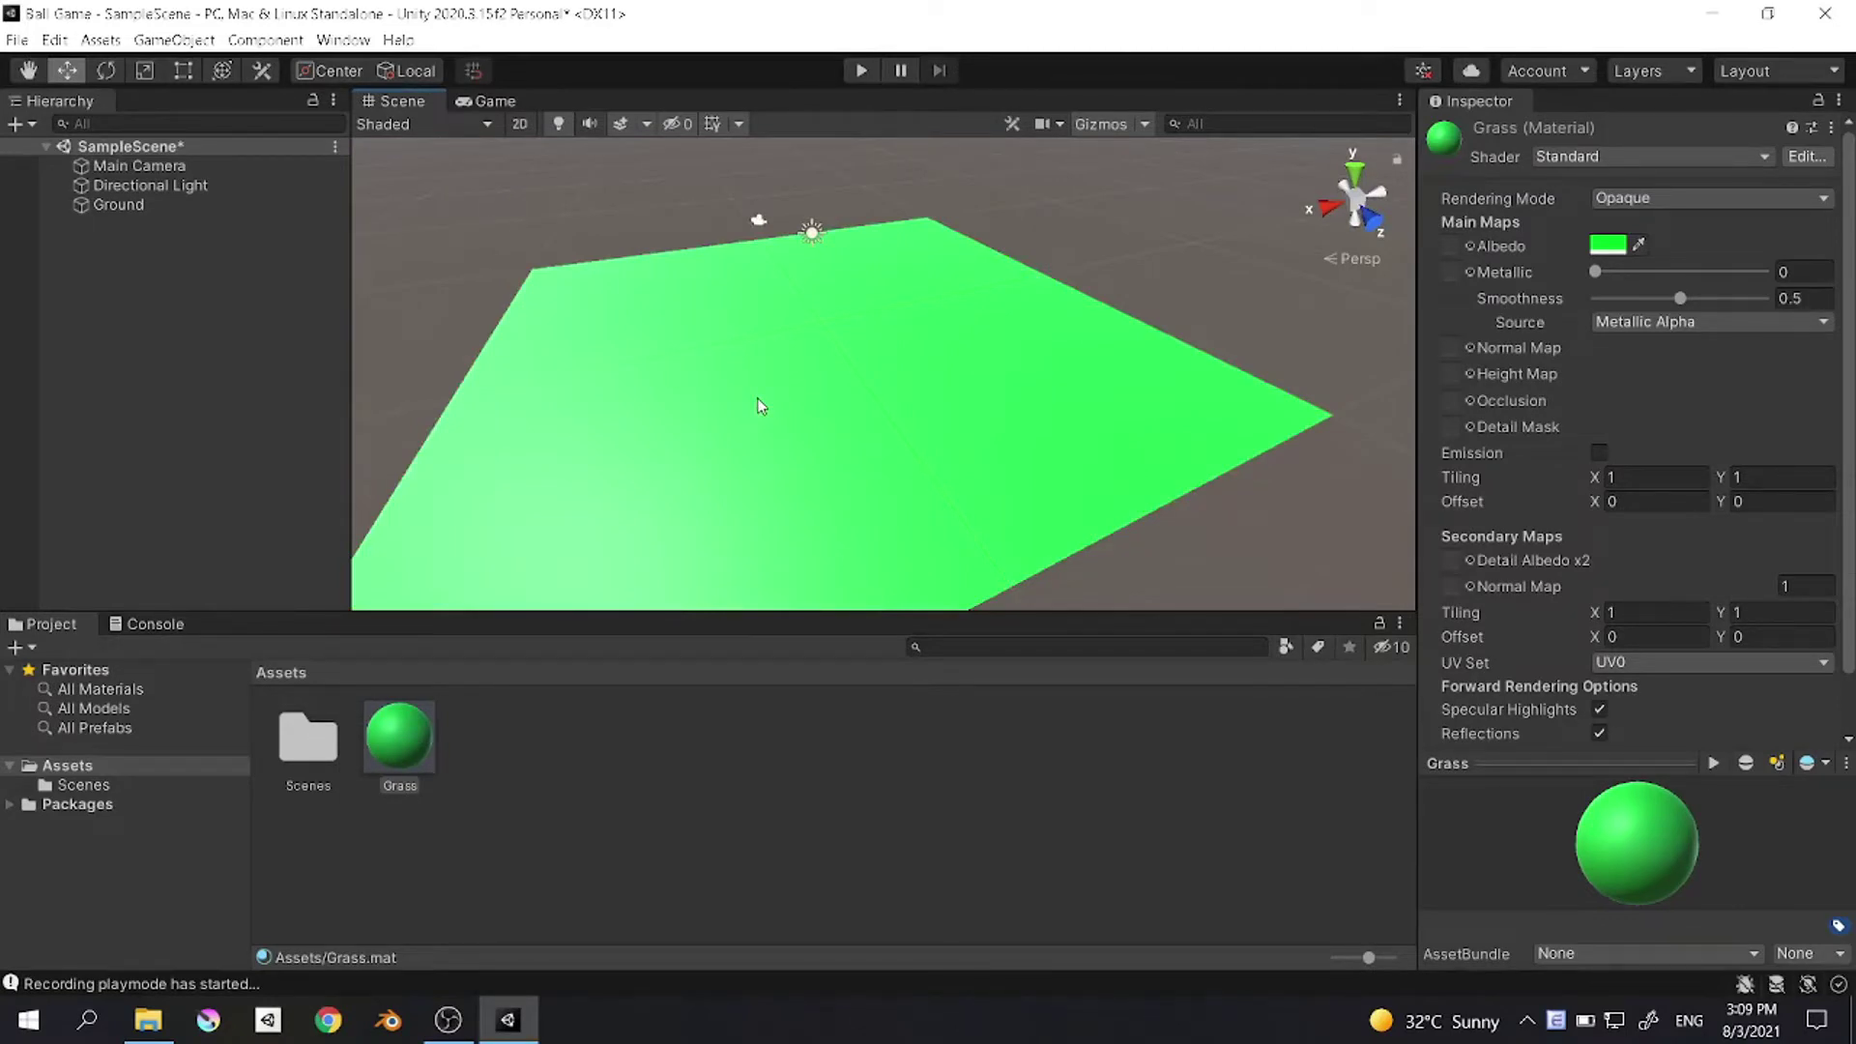
# Step: Add a 3D sphere to the Hierarchy and name it Player
pyautogui.rightClick(134, 238)
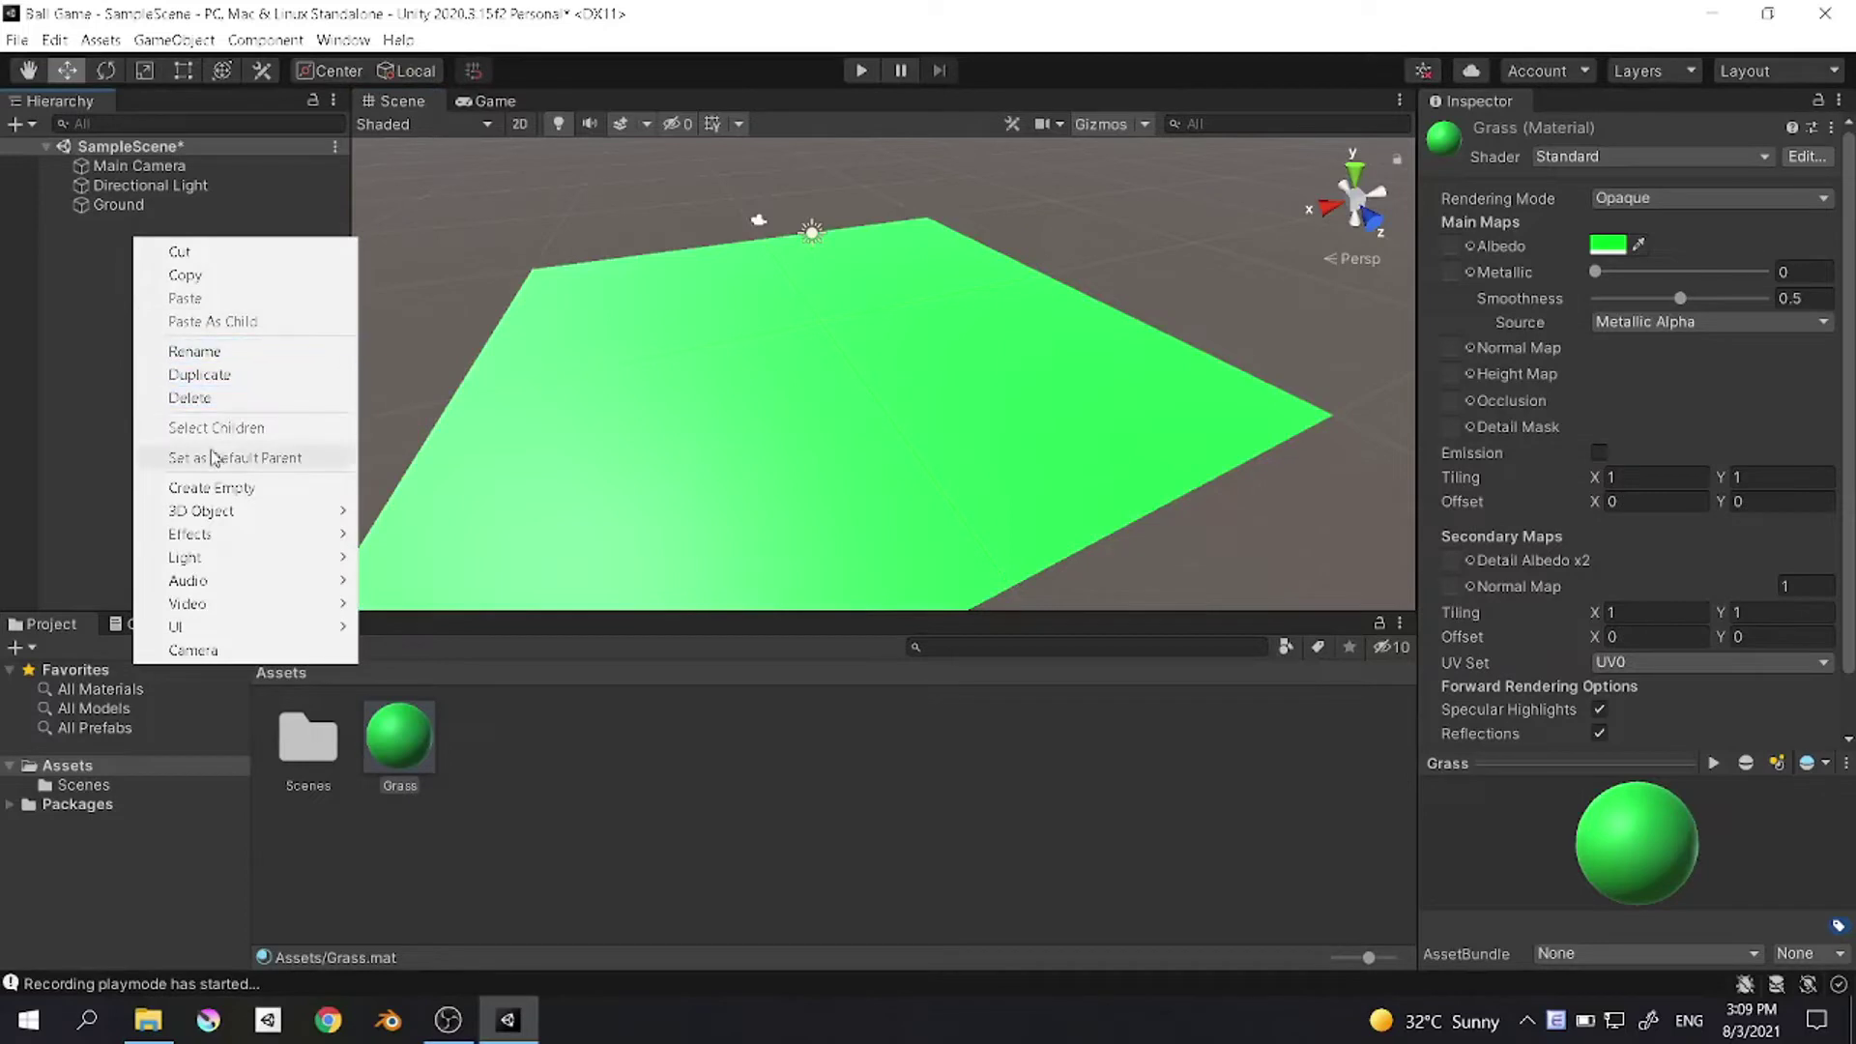
pyautogui.moveTo(228, 520)
pyautogui.click(464, 535)
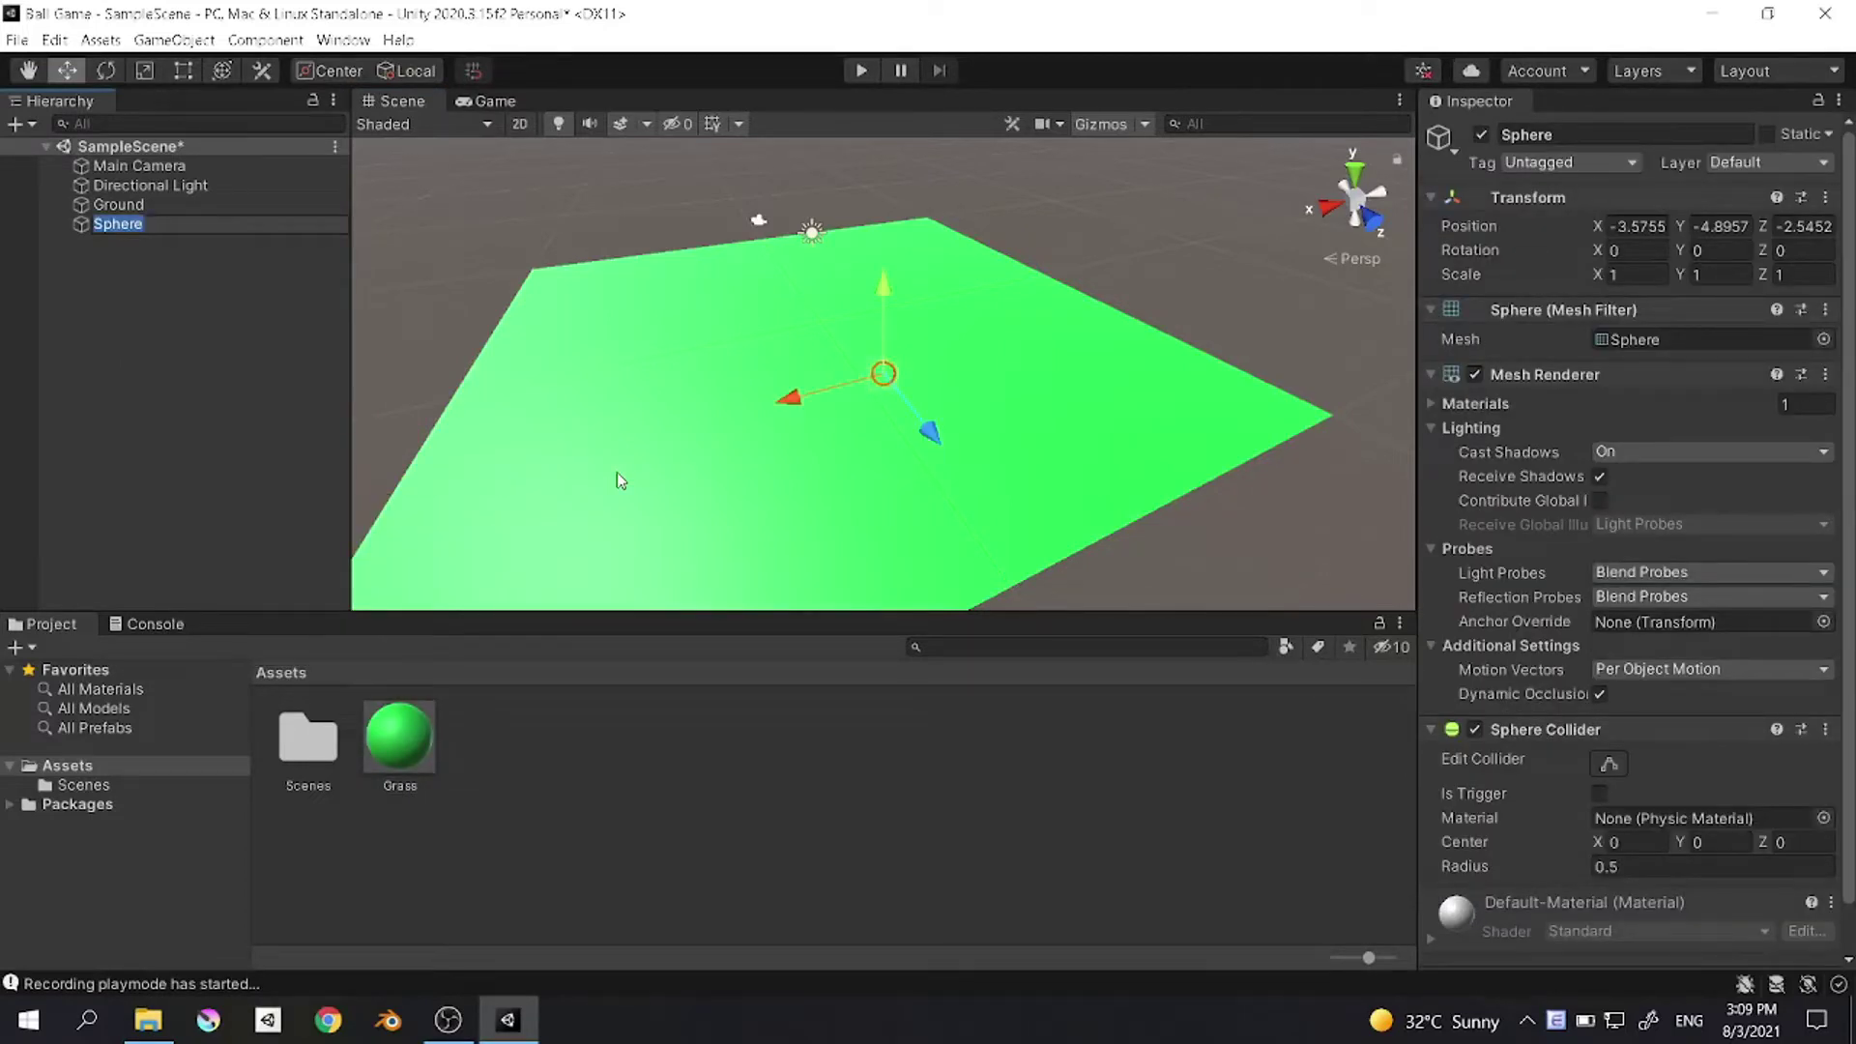
pyautogui.write('Player')
pyautogui.press('Return')
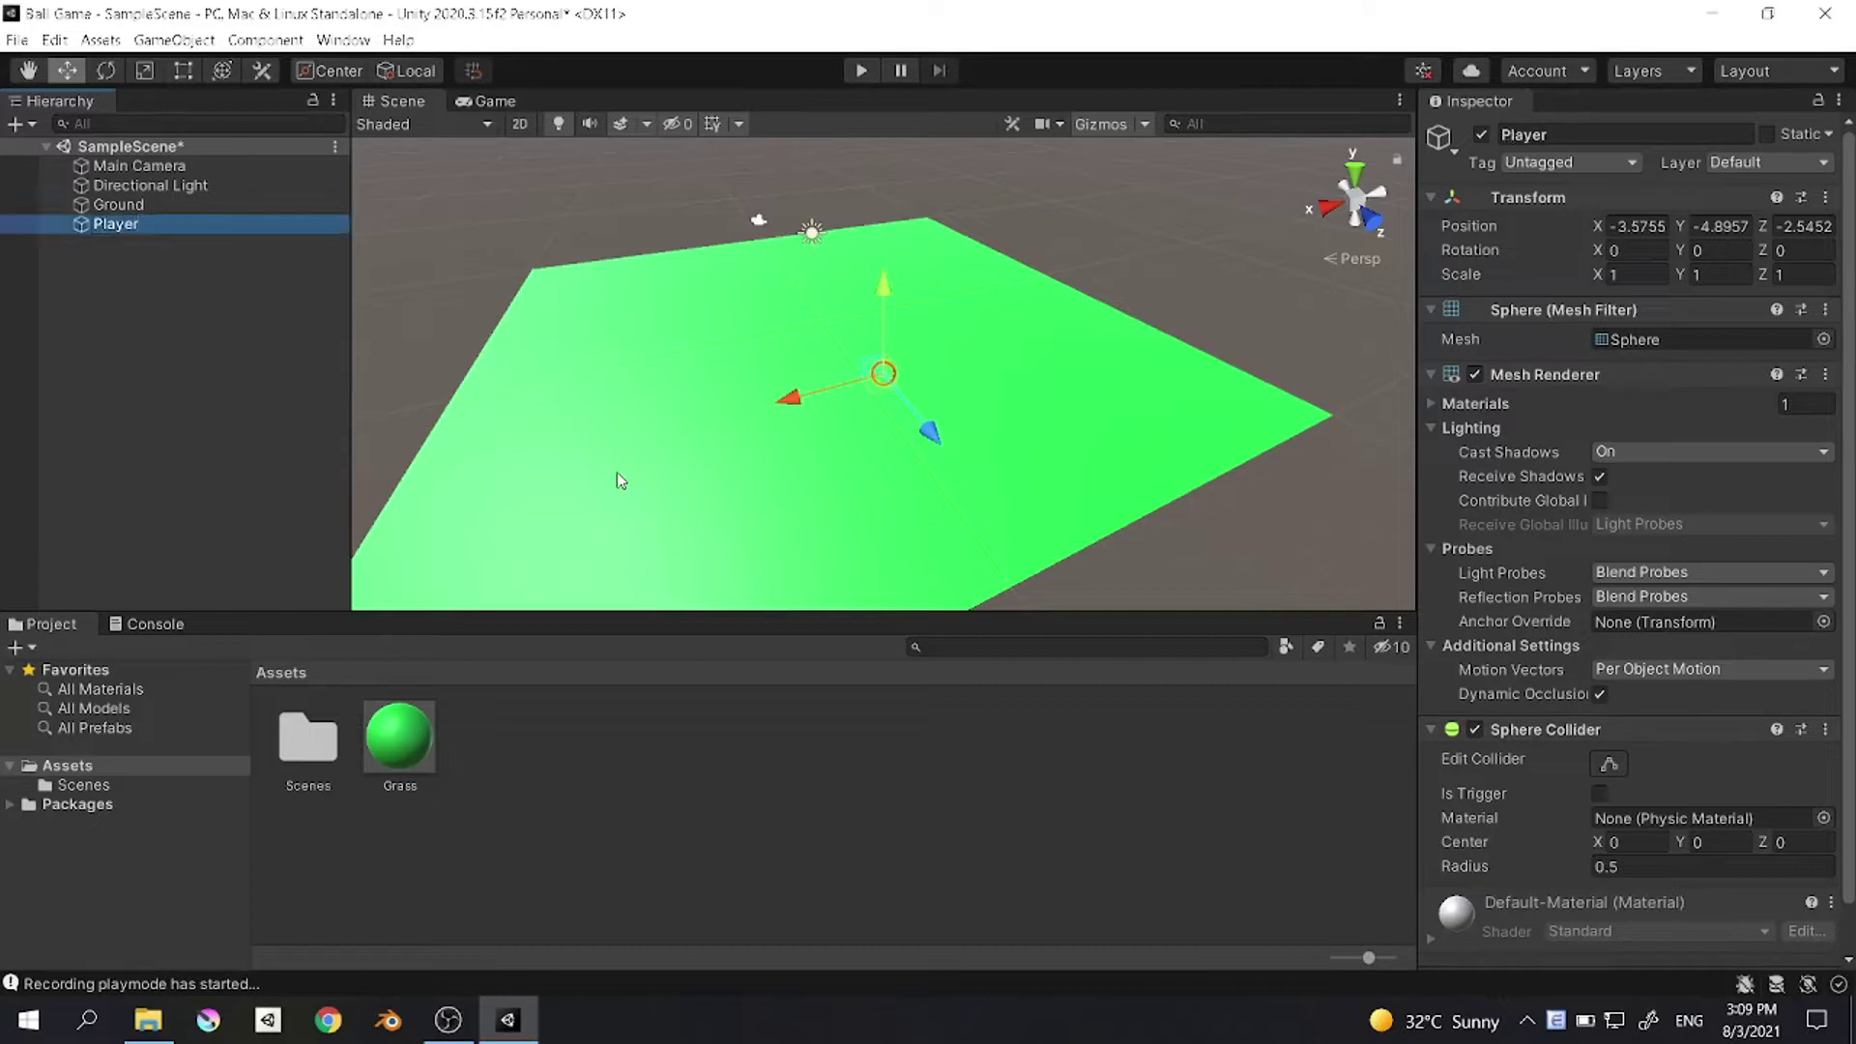
# Step: Reset Player's transform to the origin and set its Position Y to 2
pyautogui.click(1825, 197)
pyautogui.click(1652, 222)
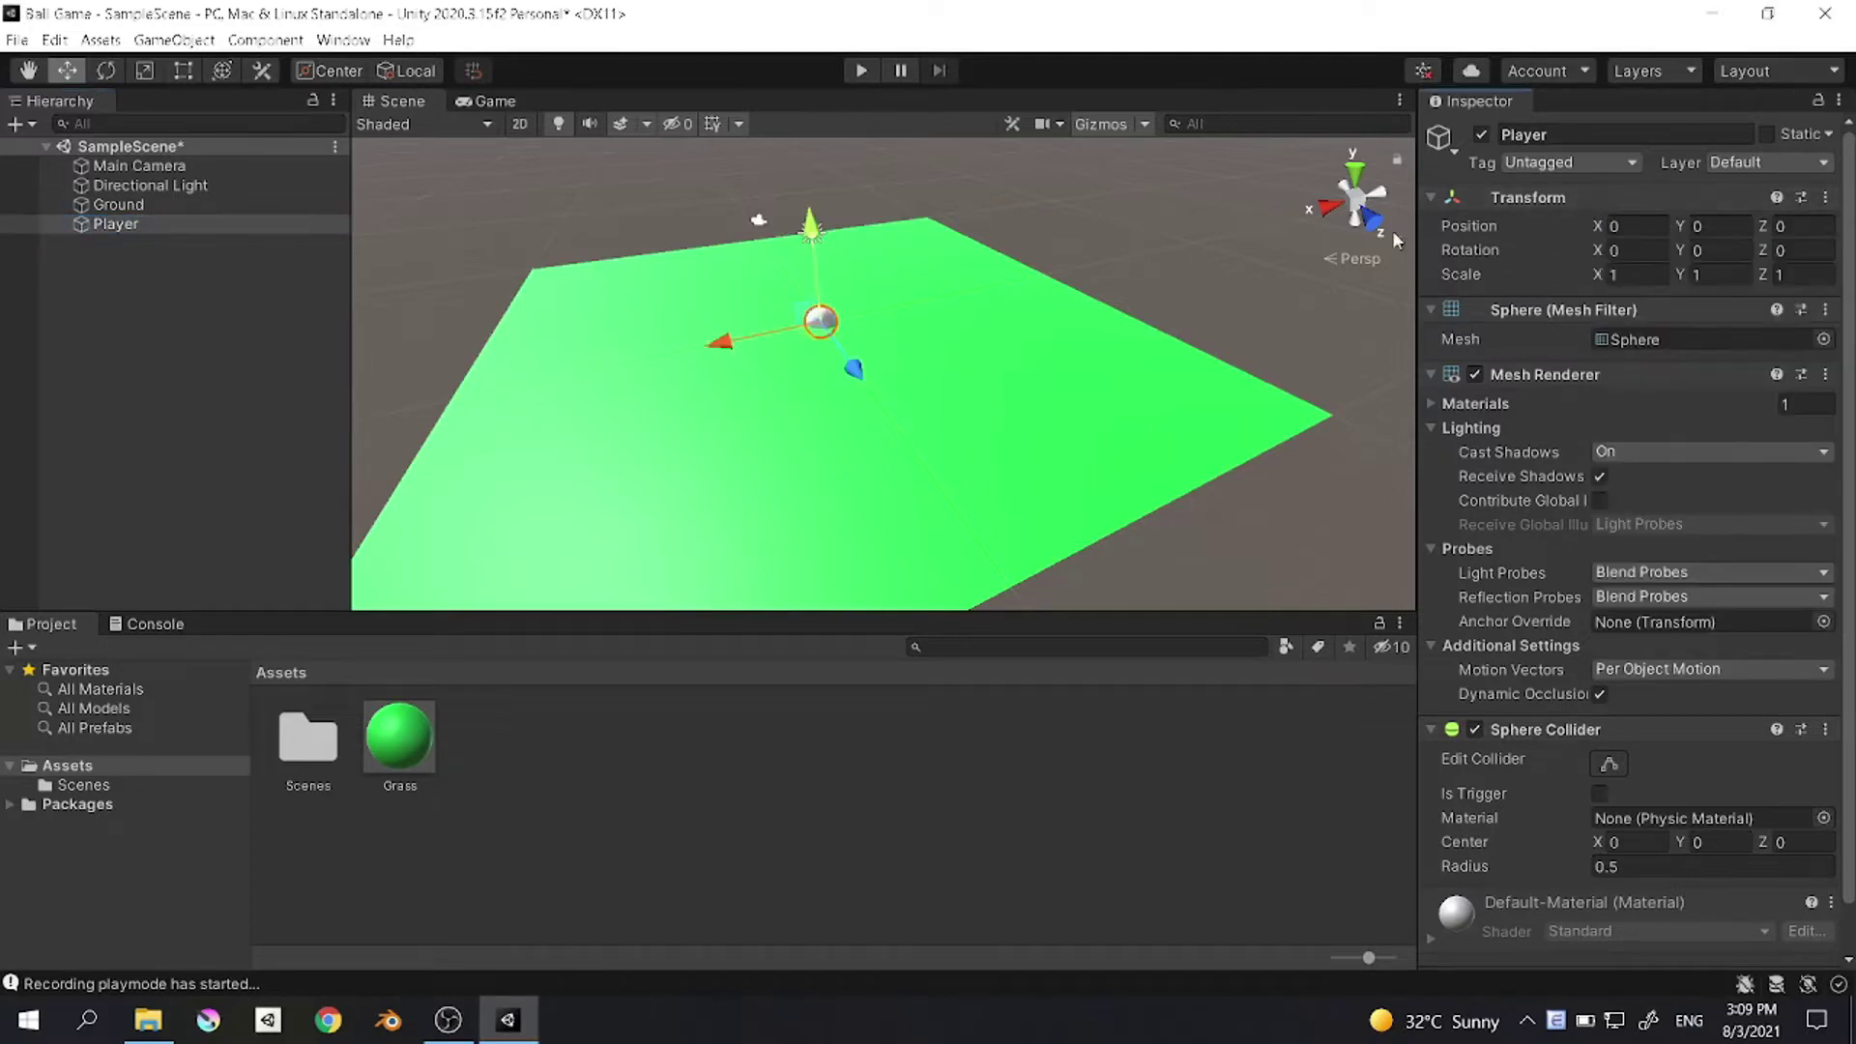
pyautogui.moveTo(810, 247); pyautogui.dragTo(810, 225)
pyautogui.click(1713, 225)
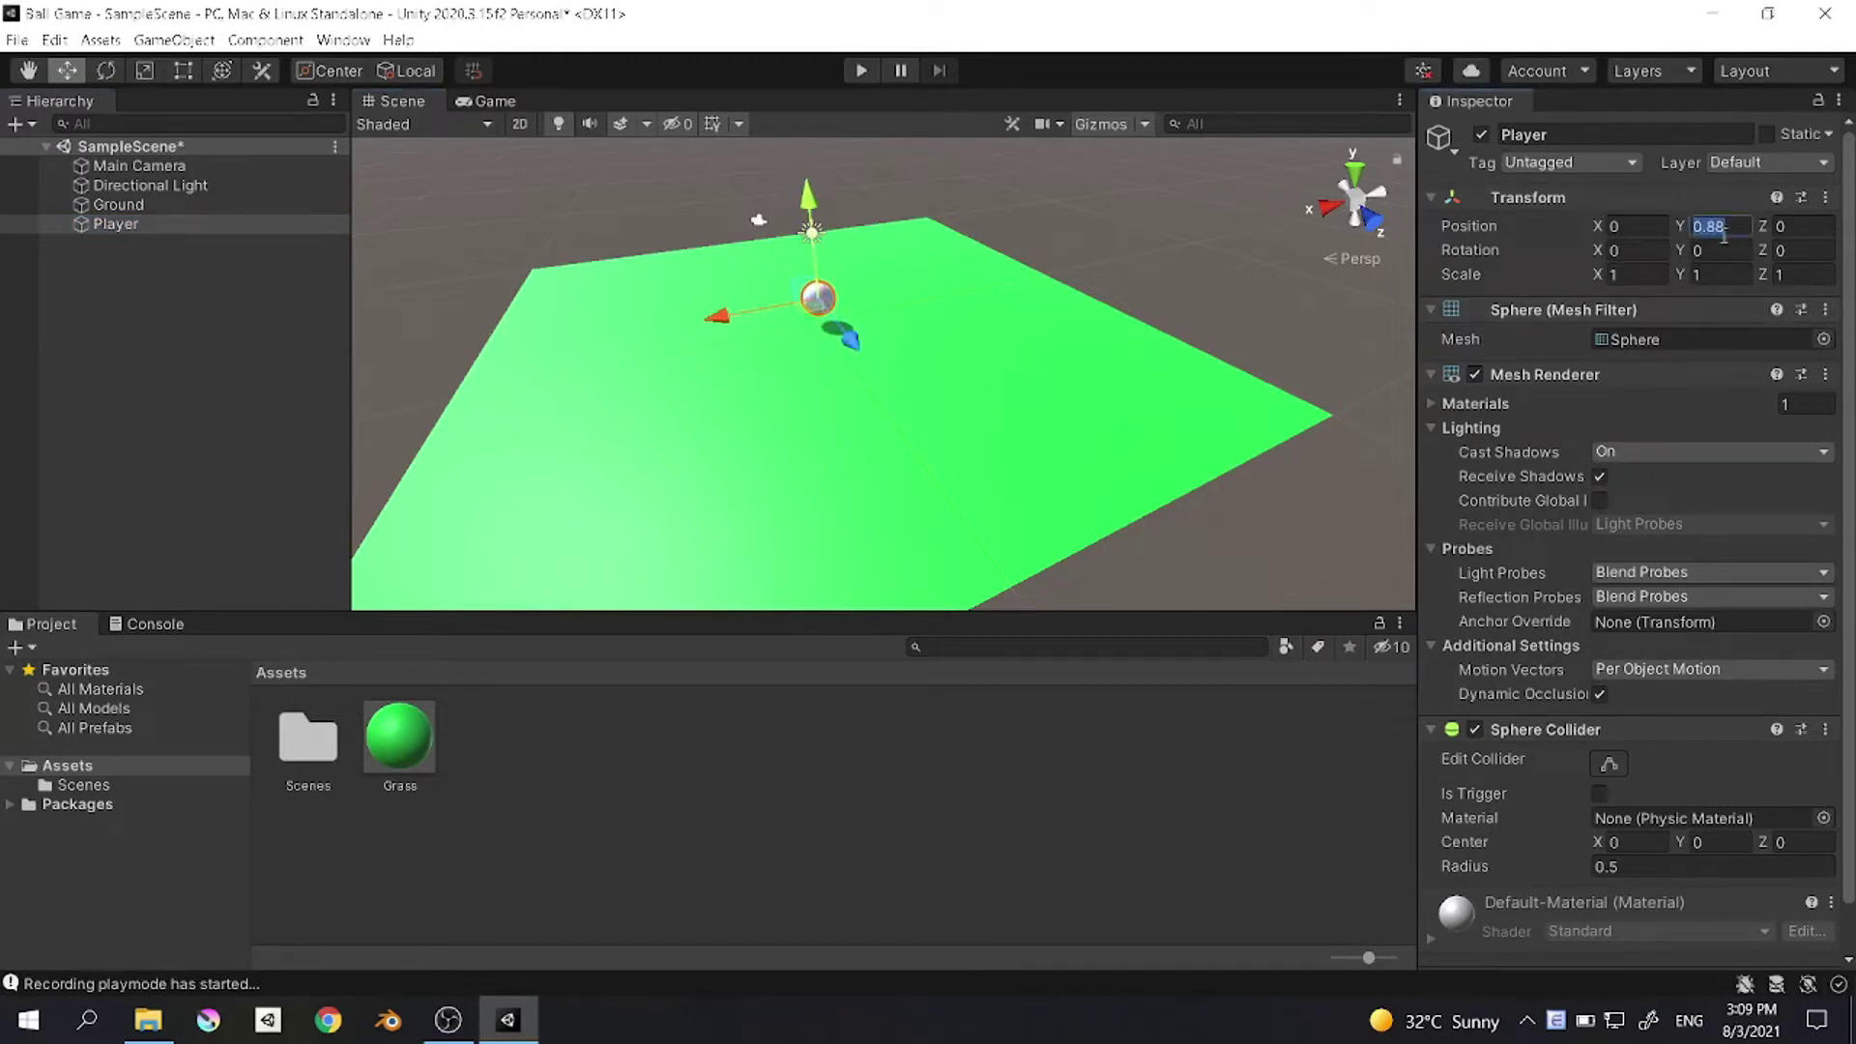
pyautogui.write('2')
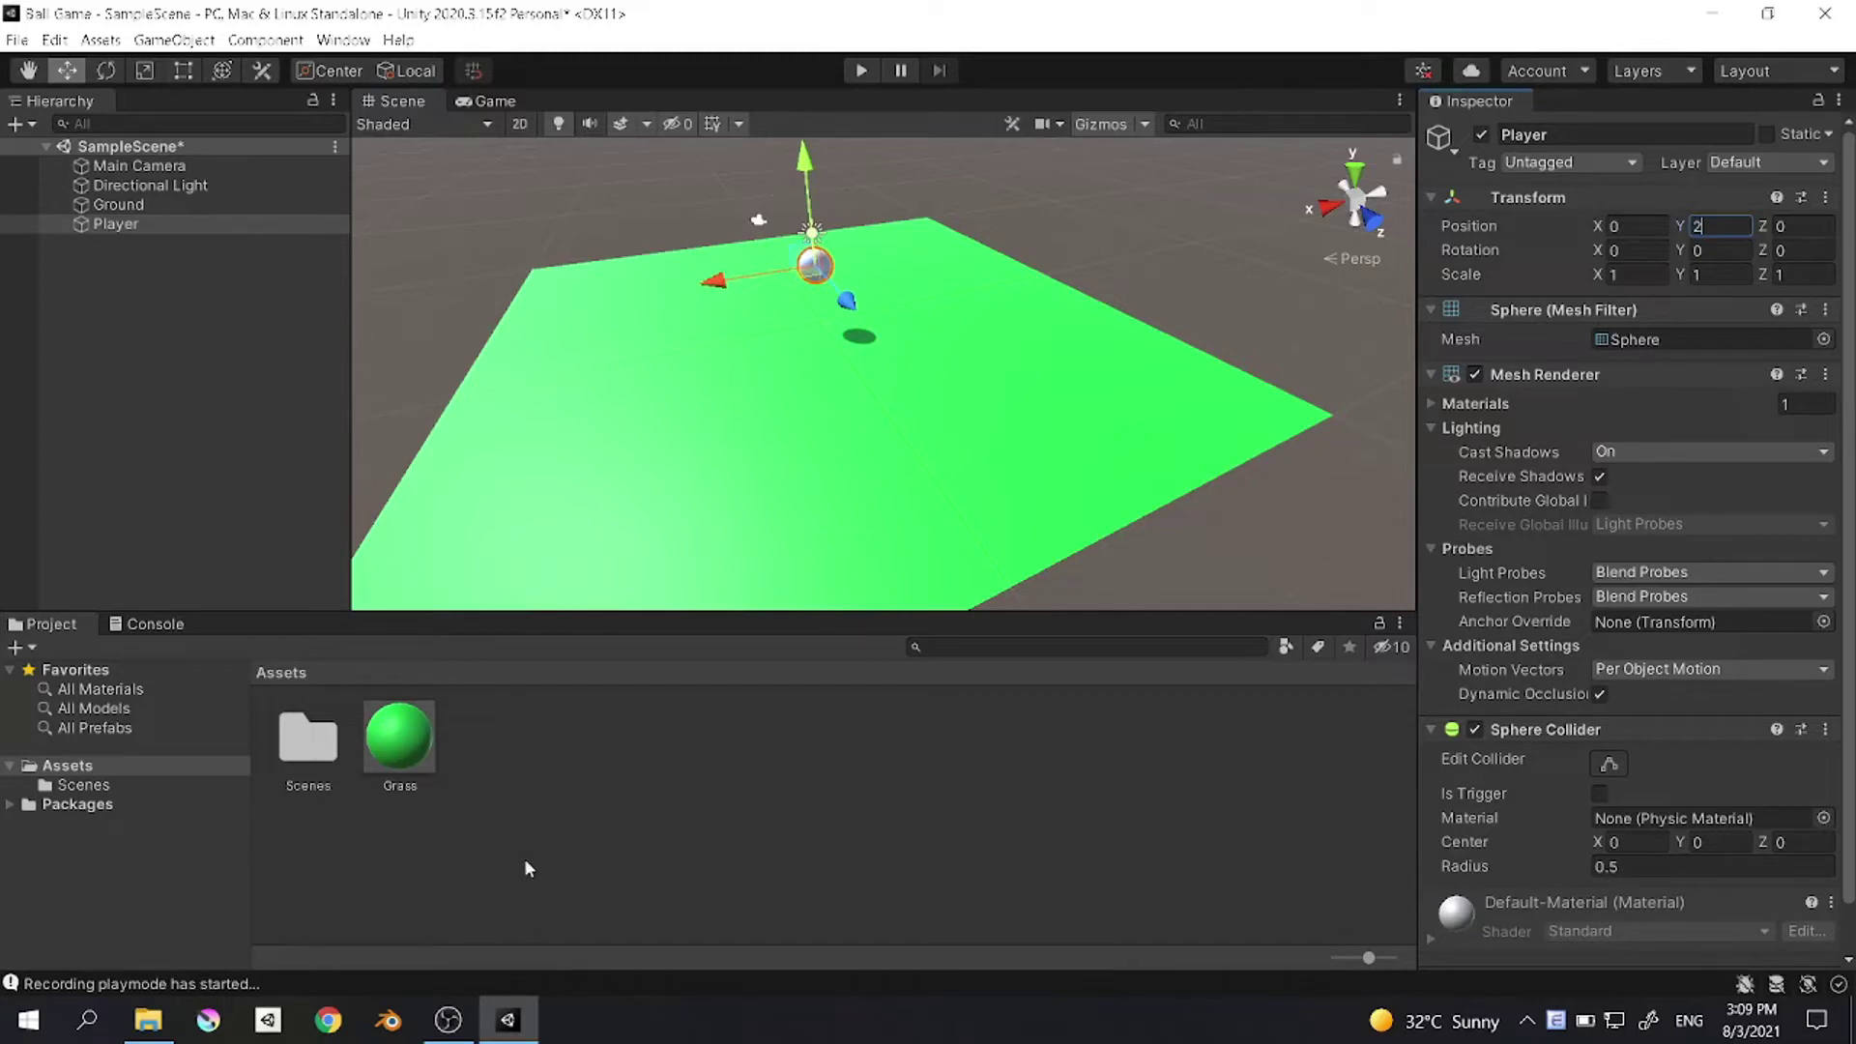
# Step: Create a new material in Assets named PlayerMaterial
pyautogui.click(601, 757)
pyautogui.rightClick(601, 757)
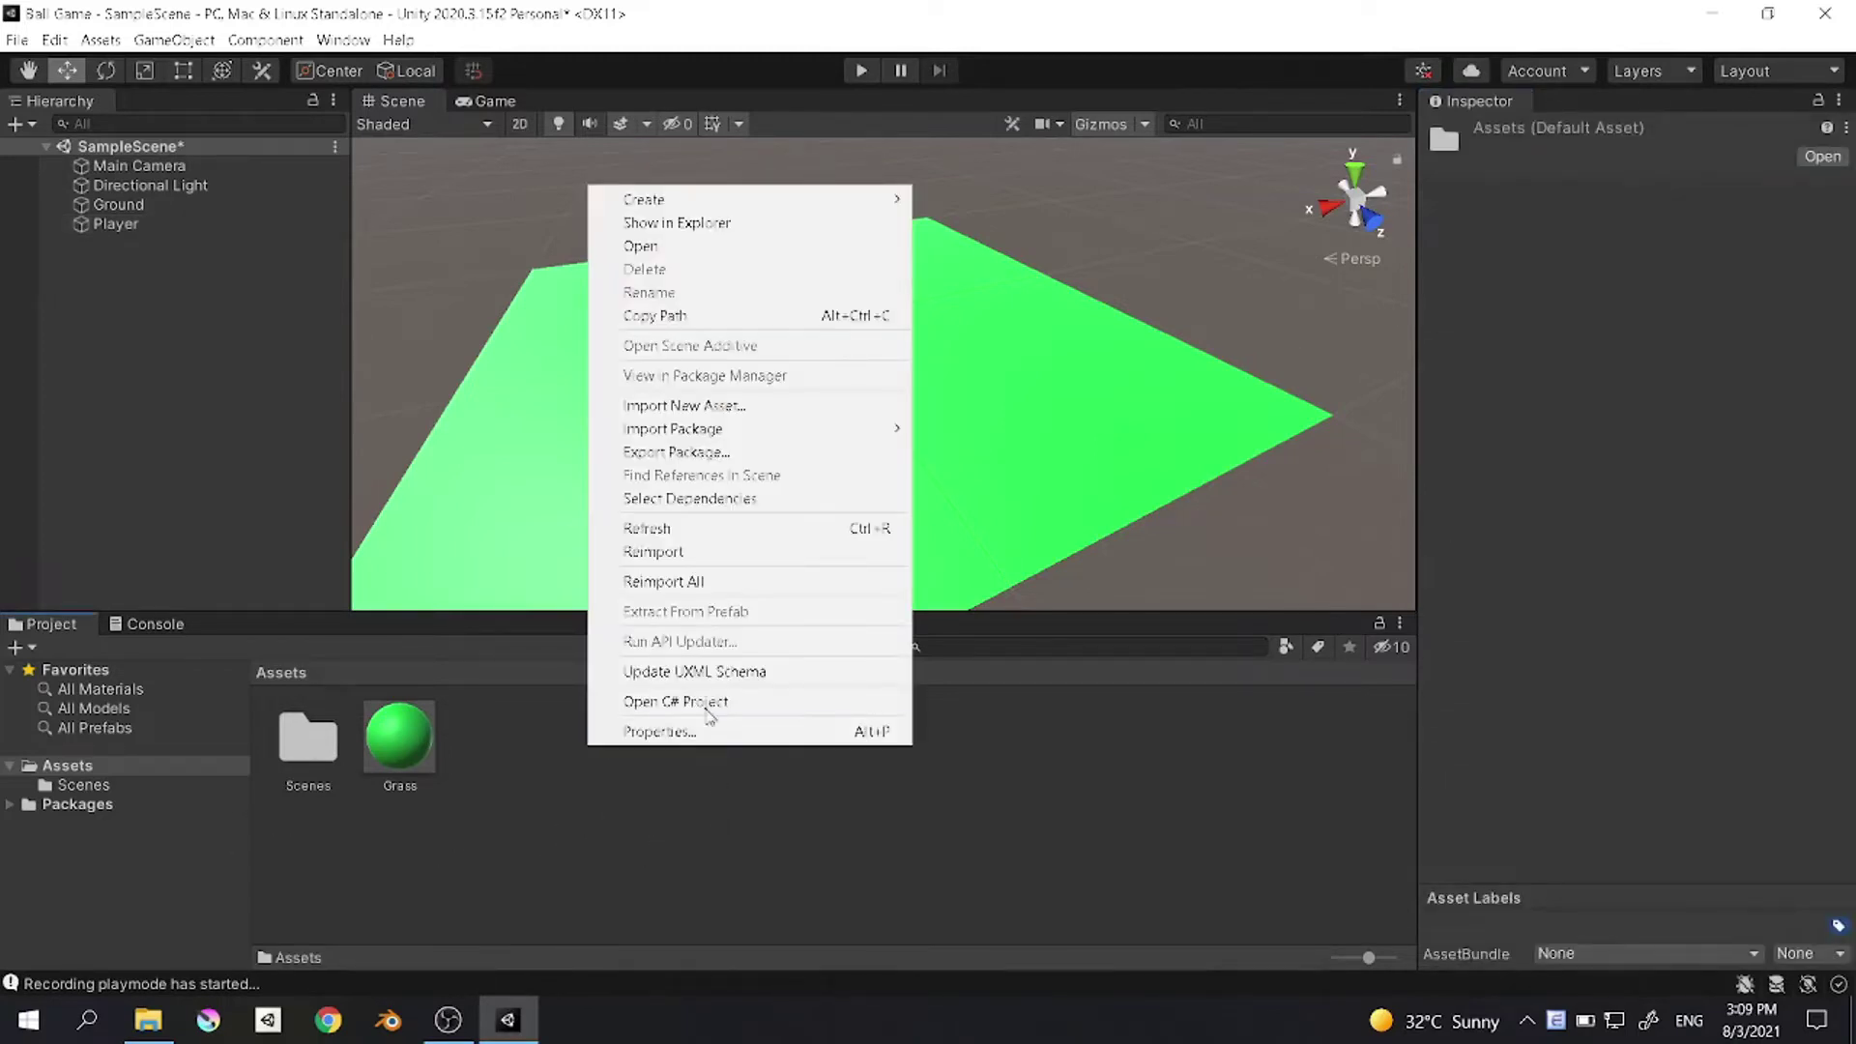
pyautogui.moveTo(759, 186)
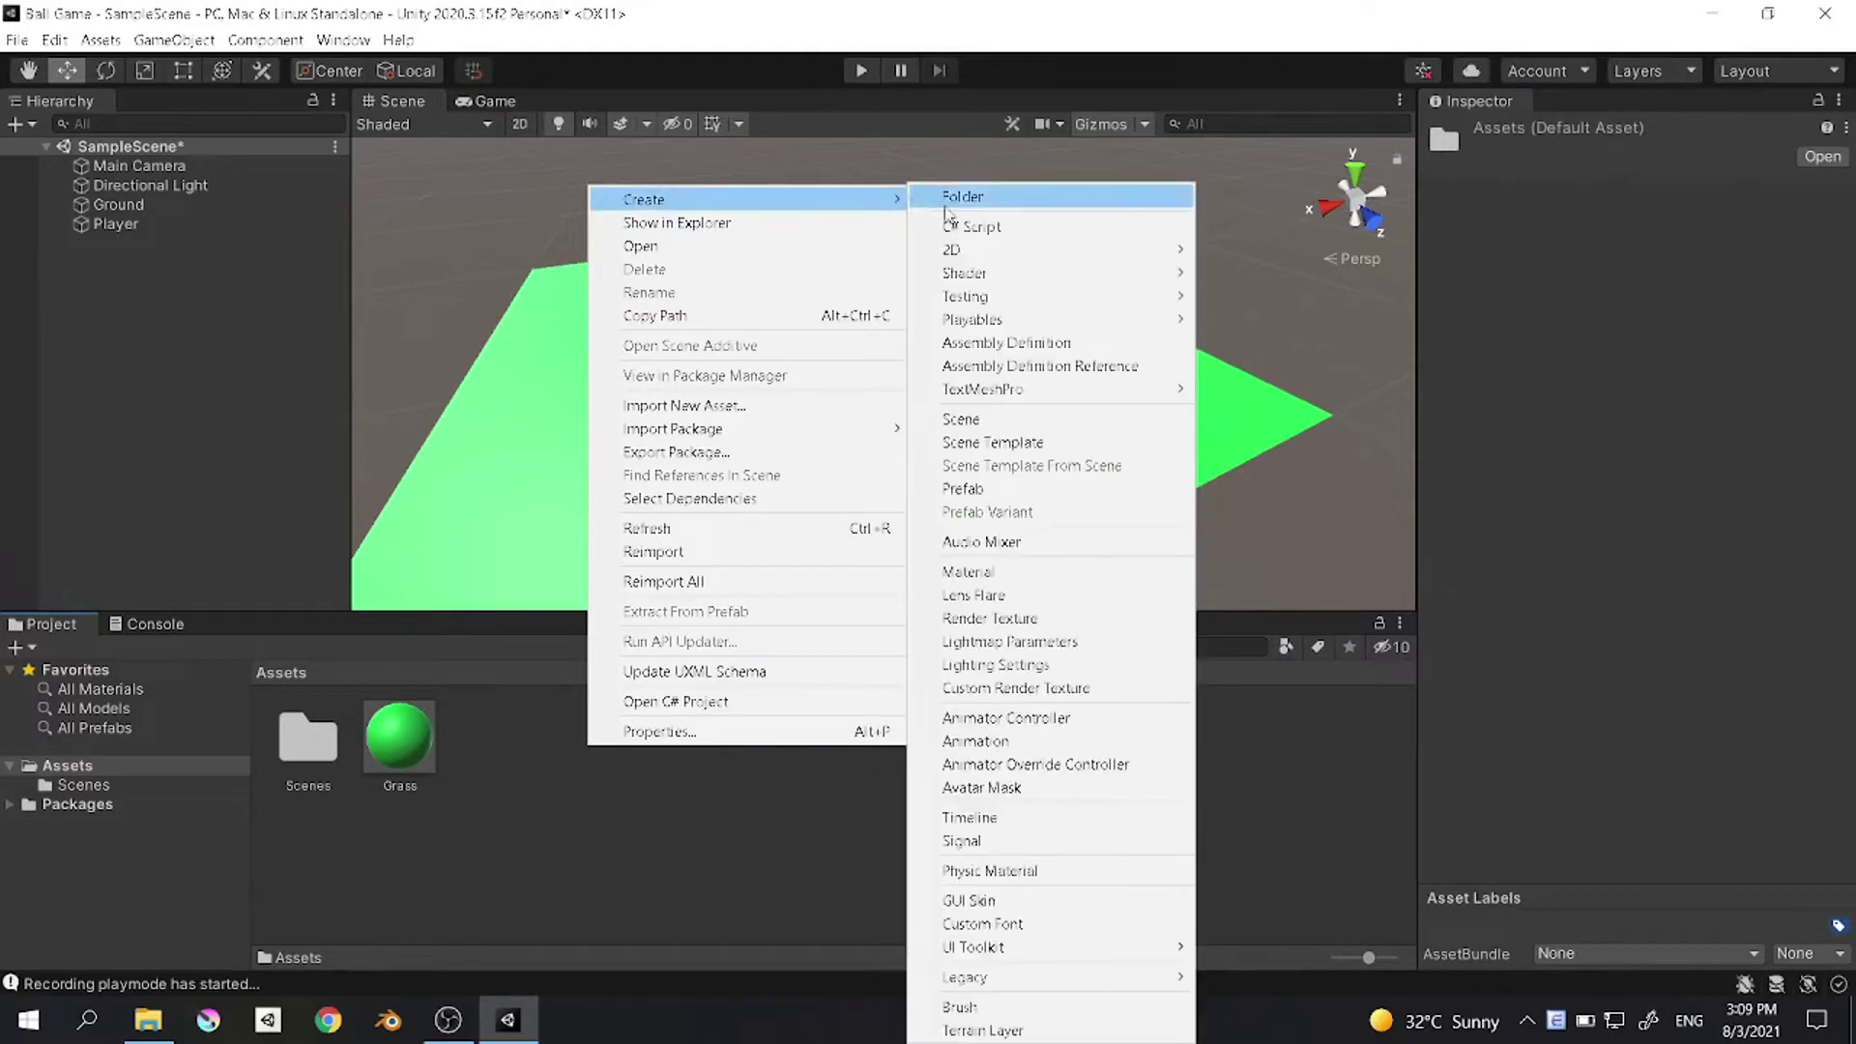
pyautogui.click(1005, 571)
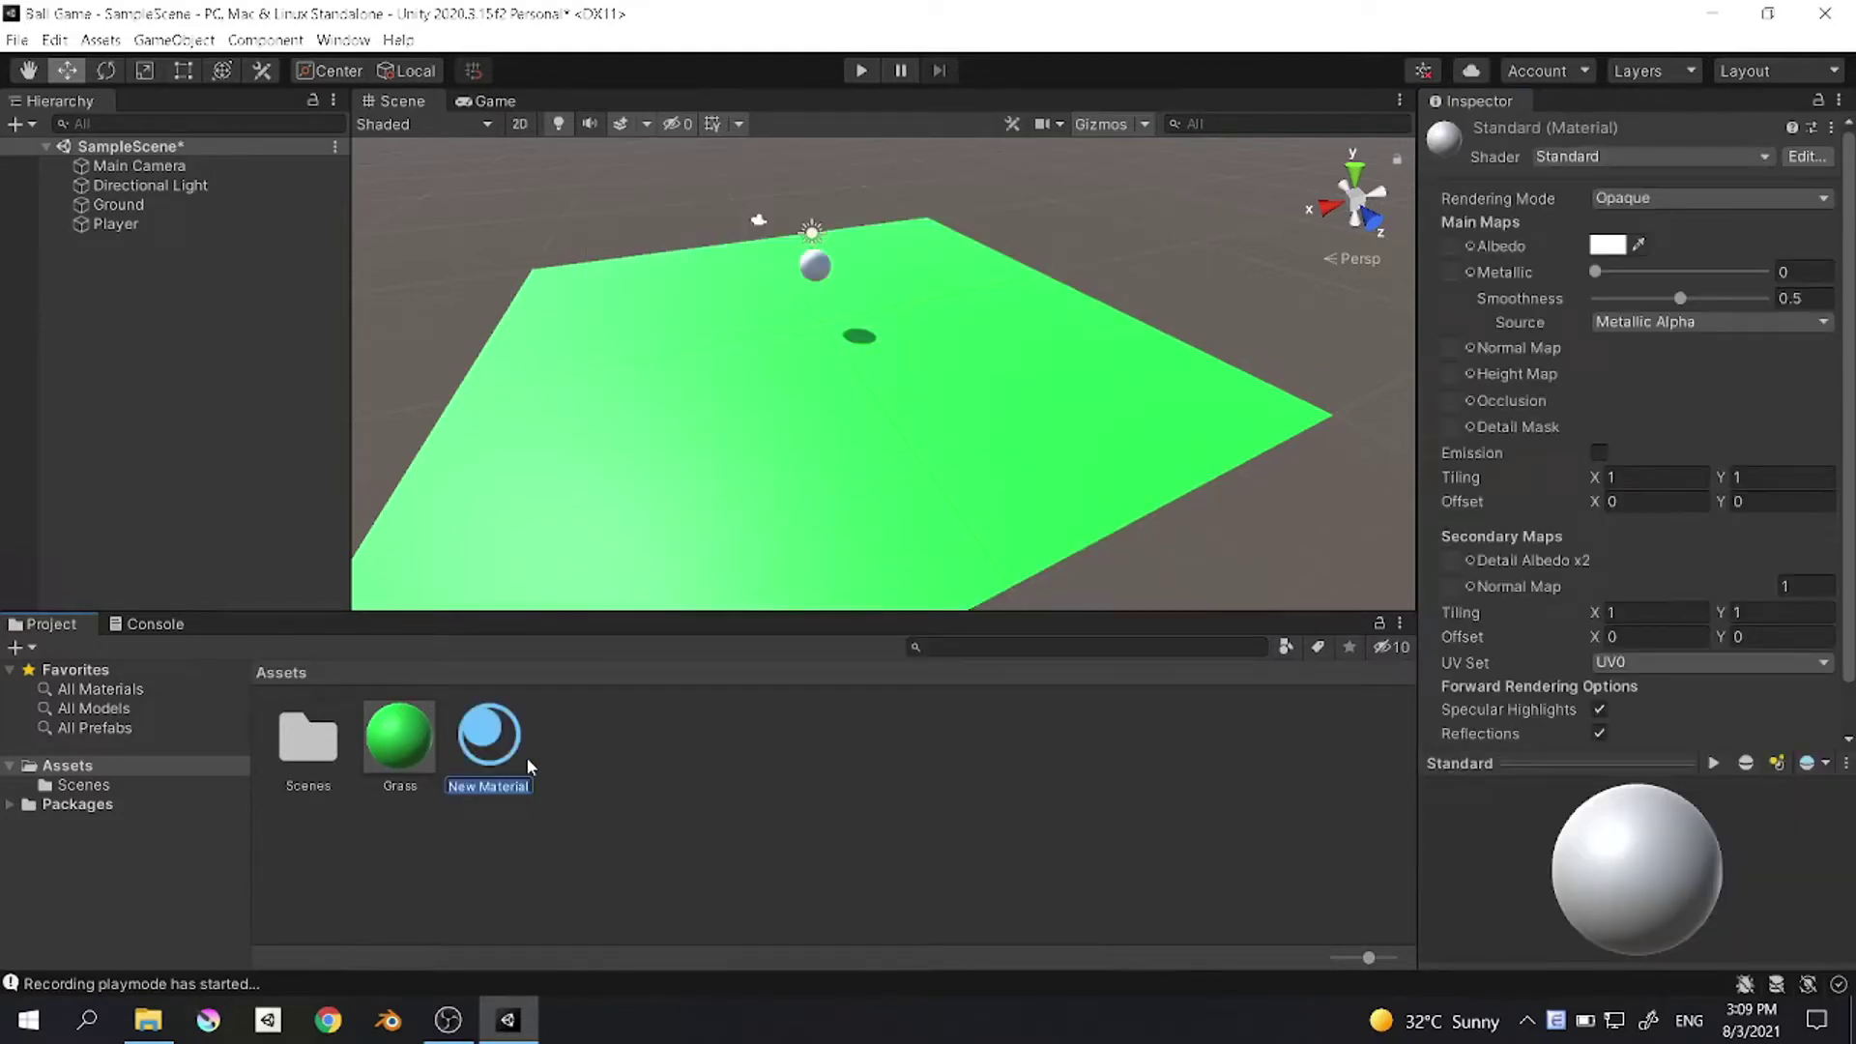
pyautogui.write('PL')
pyautogui.press('BackSpace')
pyautogui.press('BackSpace')
pyautogui.press('BackSpace')
pyautogui.write('layerMaterial')
pyautogui.press('Return')
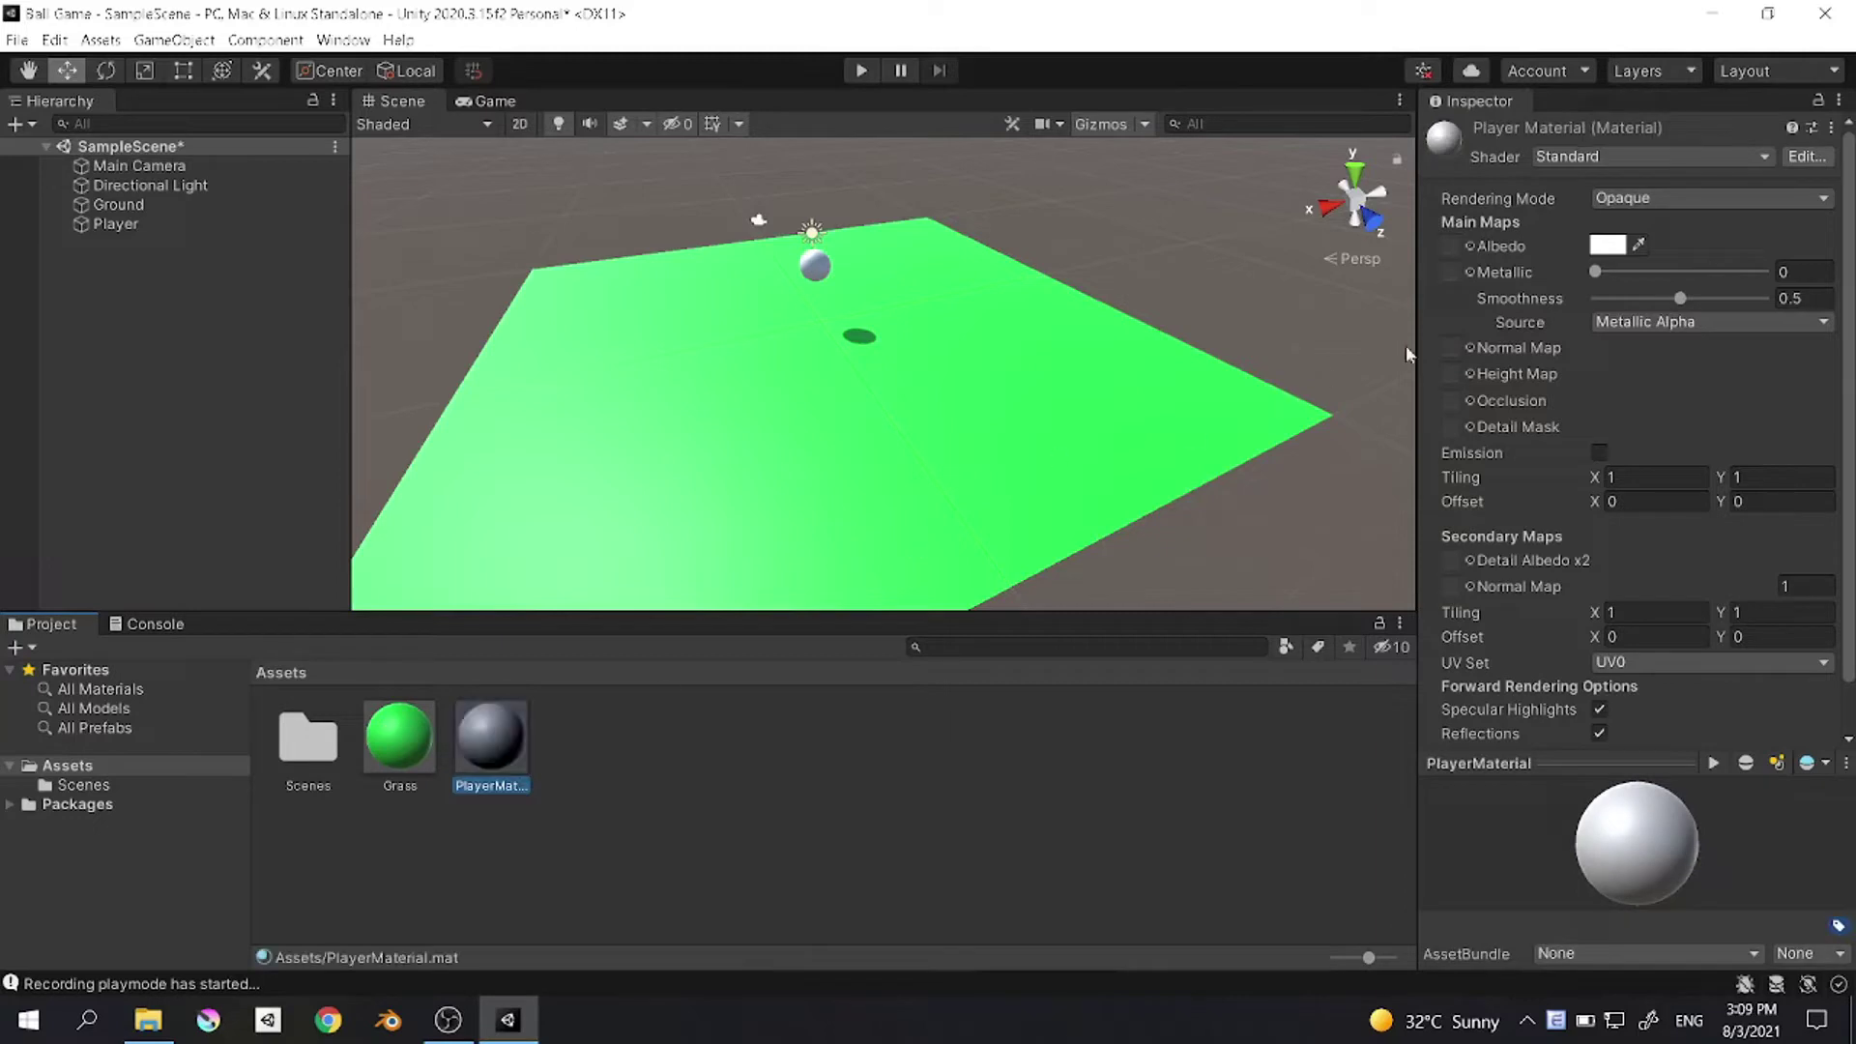
# Step: Set PlayerMaterial's albedo to saturated blue 0023FF and apply it to the Player ball
pyautogui.click(1605, 245)
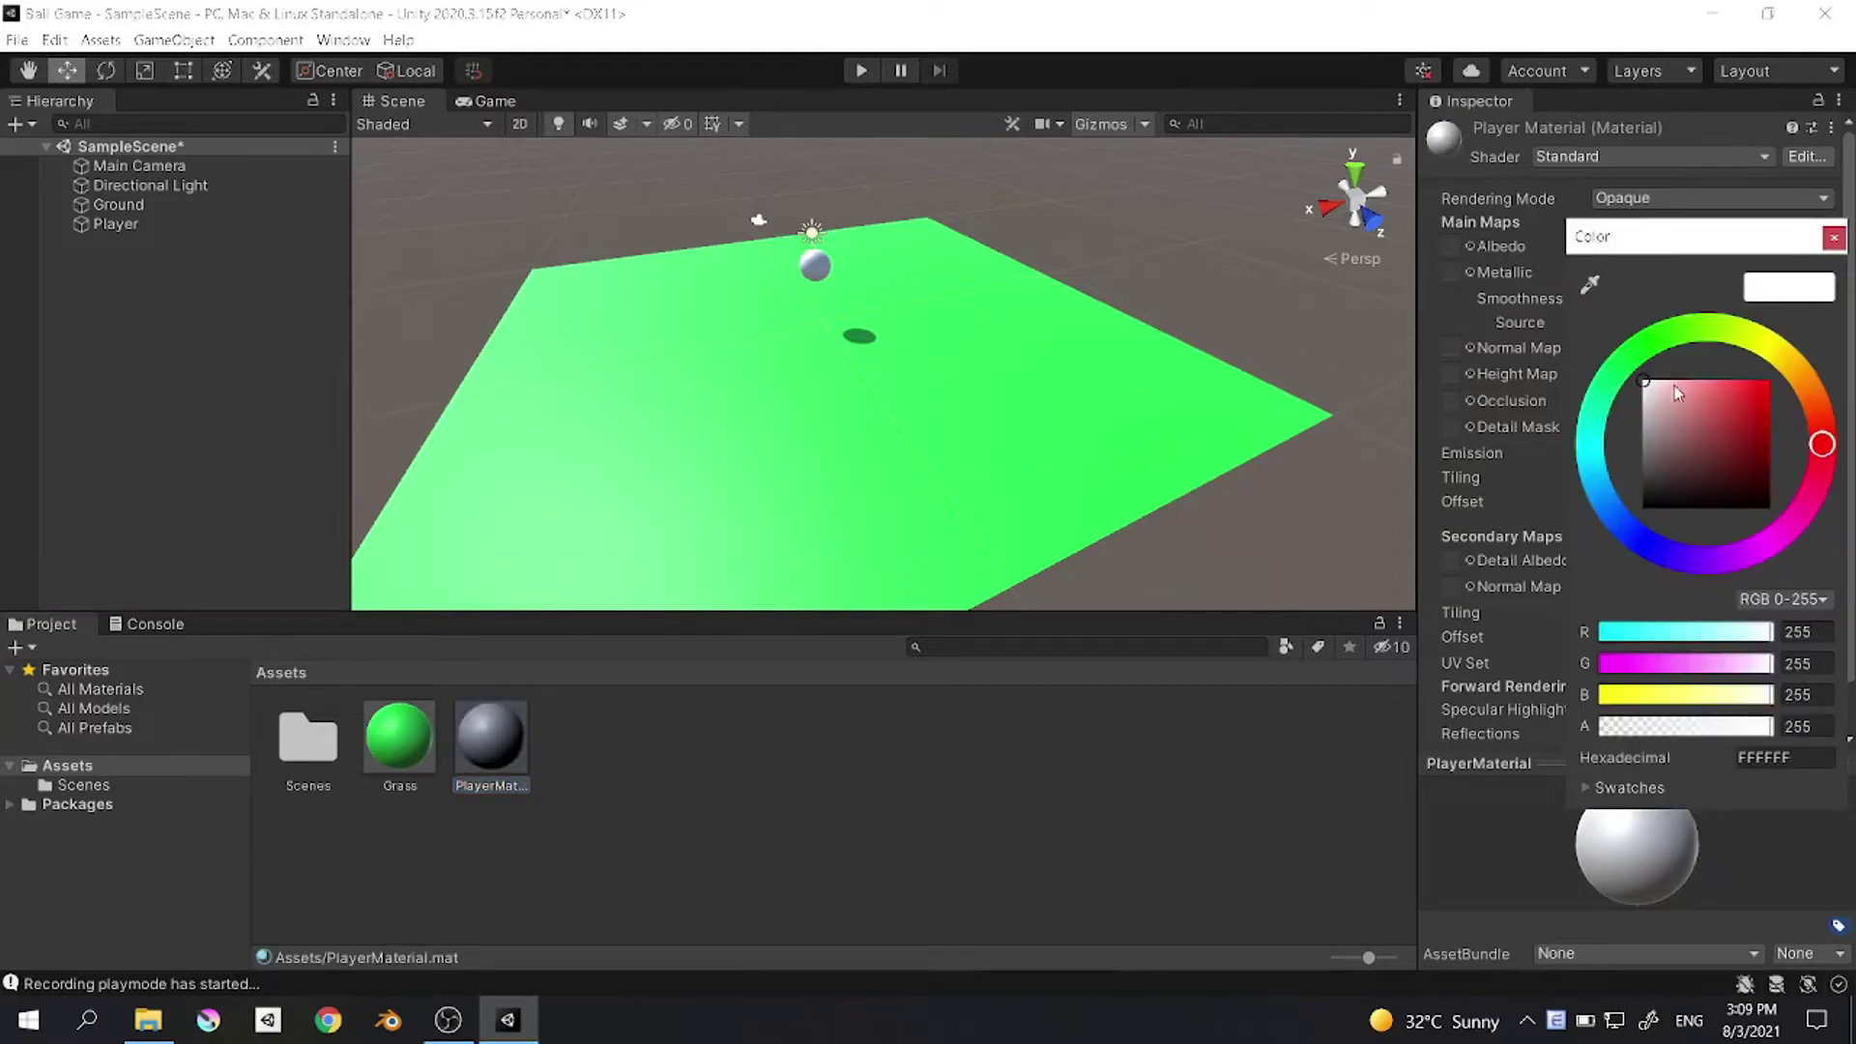
pyautogui.click(1634, 537)
pyautogui.click(1770, 379)
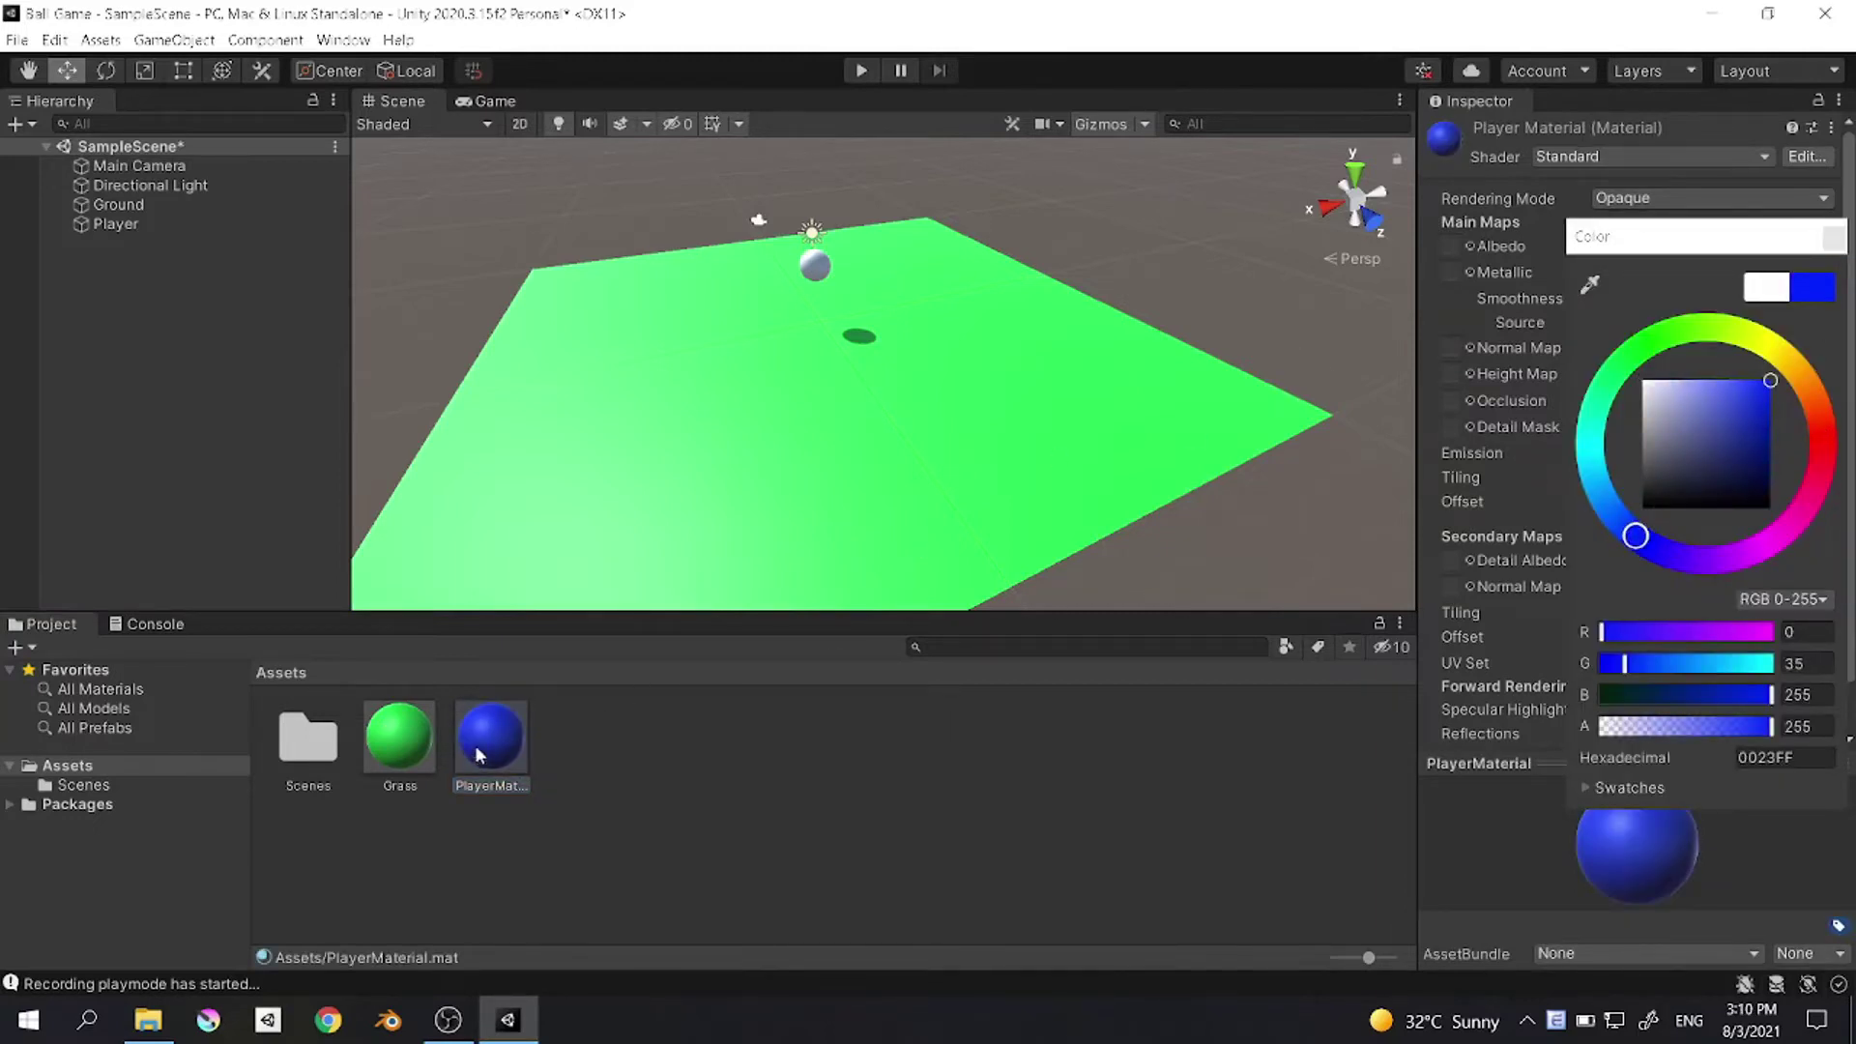
pyautogui.moveTo(490, 737); pyautogui.dragTo(764, 384)
# Step: Add a Rigidbody component to the Player ball
pyautogui.click(786, 359)
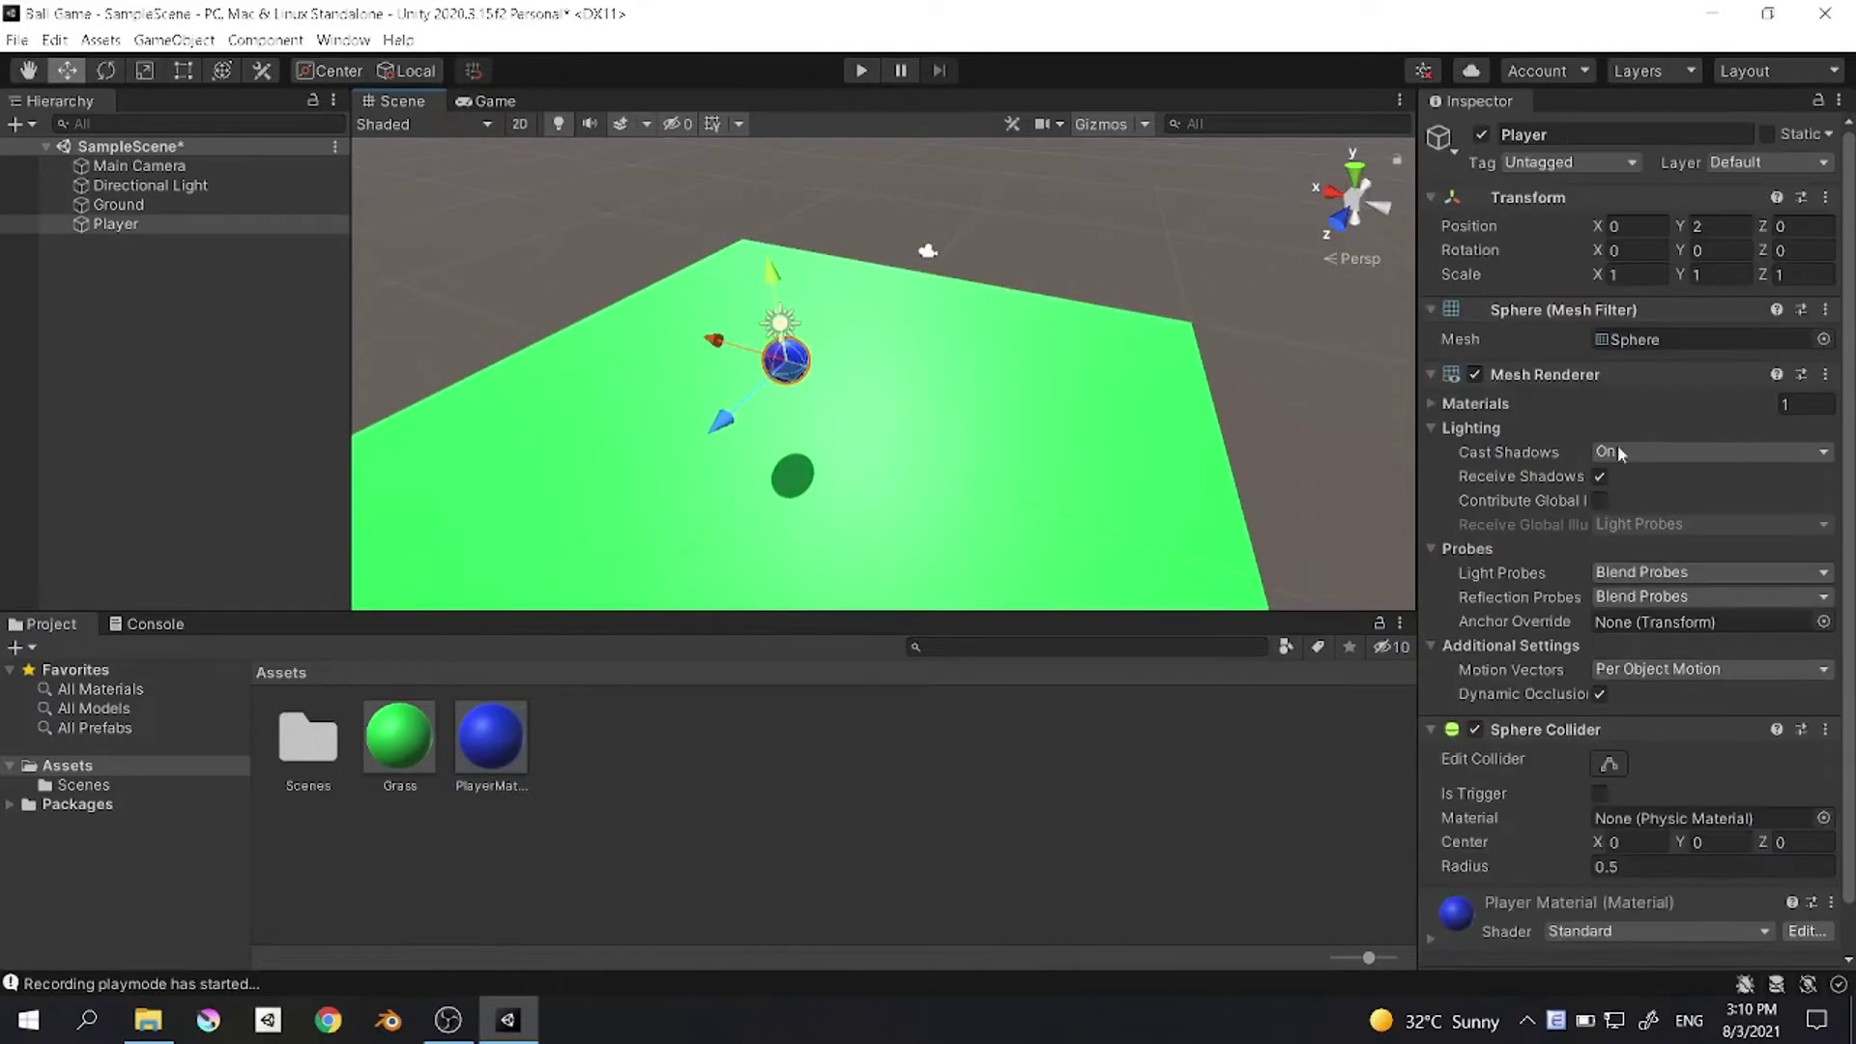
pyautogui.scroll(-2, 1595, 677)
pyautogui.click(1561, 940)
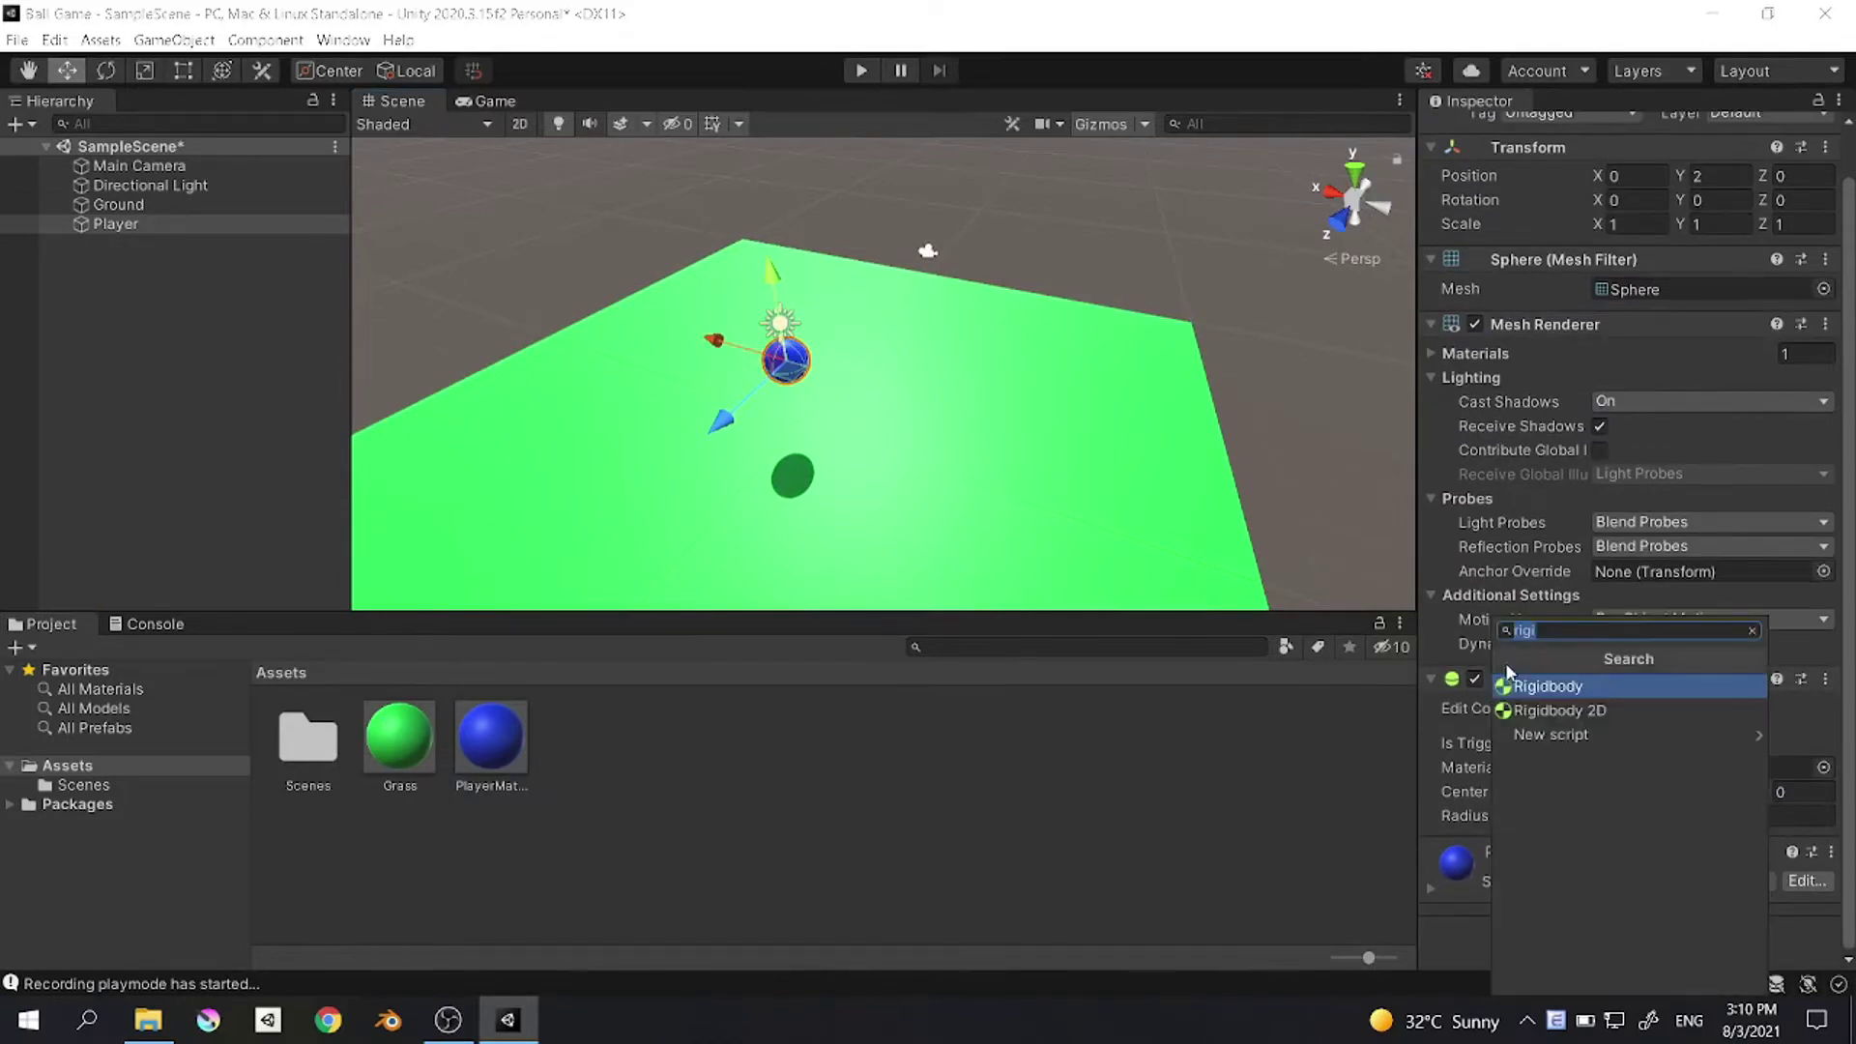
pyautogui.click(1529, 692)
pyautogui.keyDown('alt'); pyautogui.moveTo(1028, 479); pyautogui.dragTo(1064, 348); pyautogui.keyUp('alt')
# Step: Play the scene to watch the ball drop onto the ground, then stop it
pyautogui.click(860, 71)
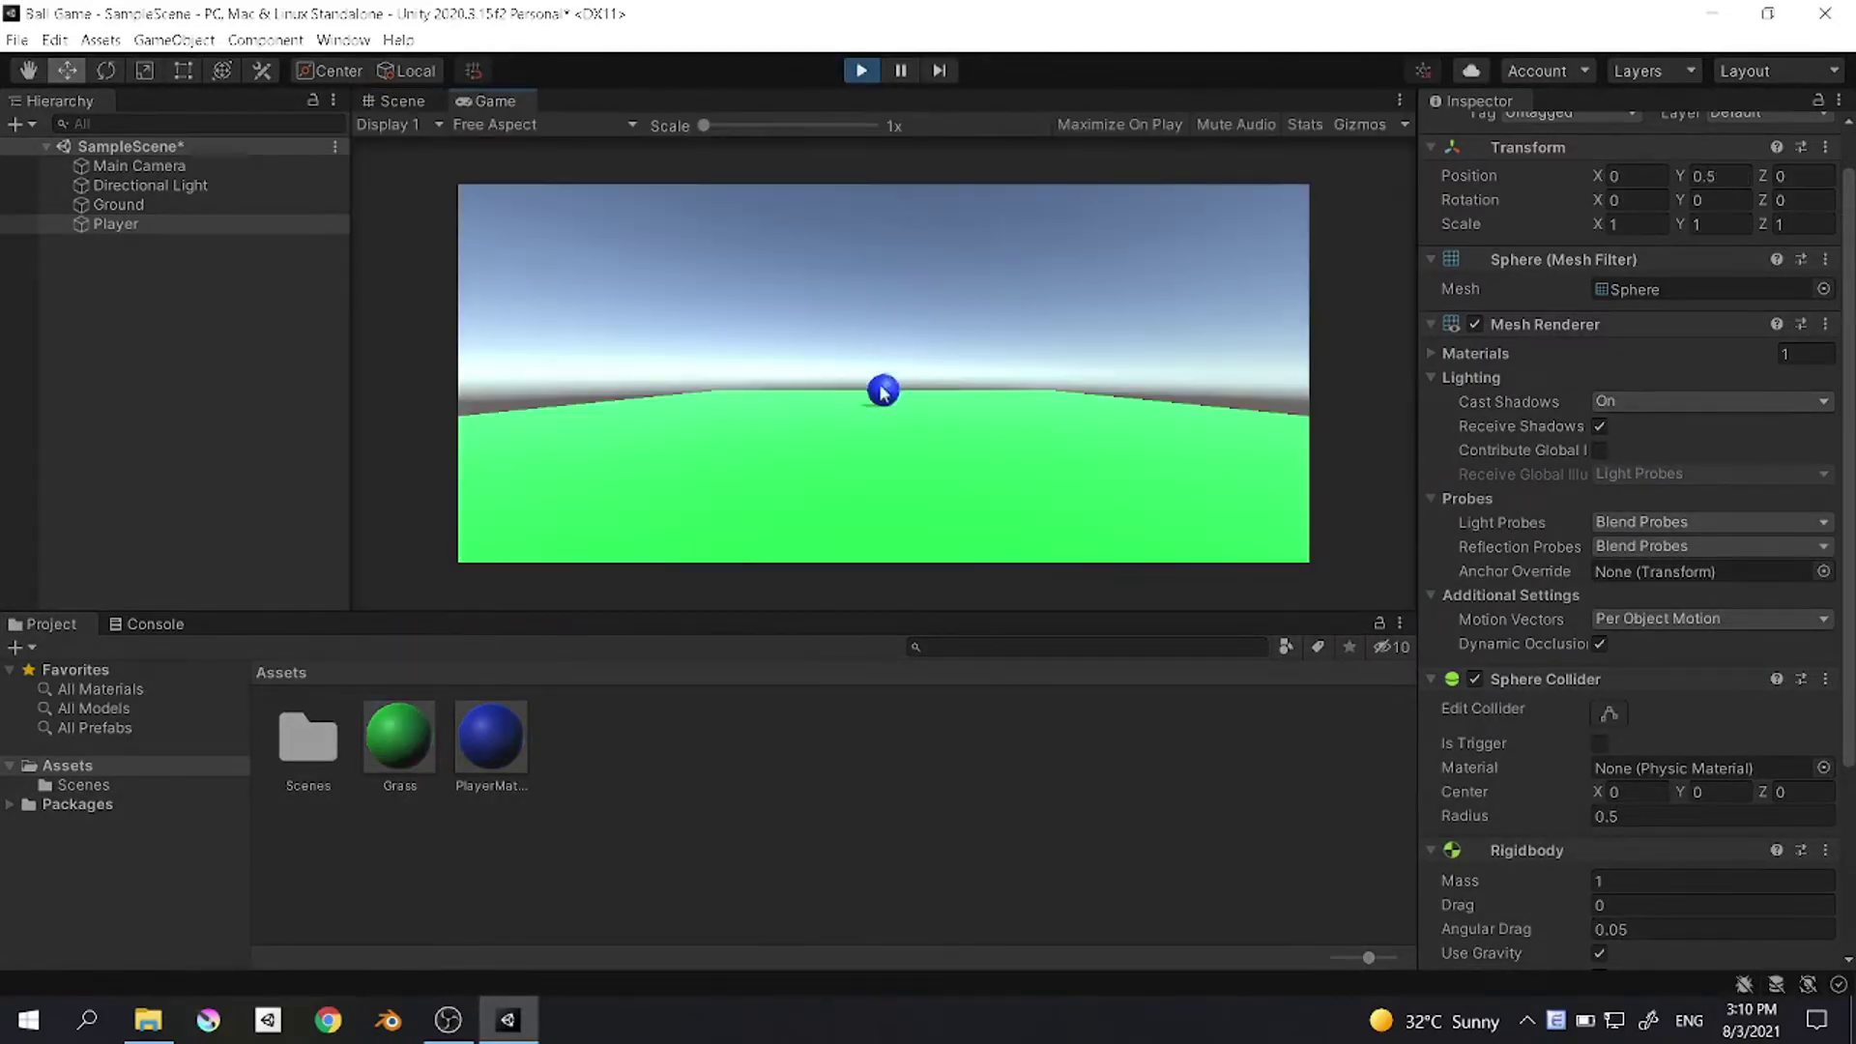
pyautogui.click(860, 71)
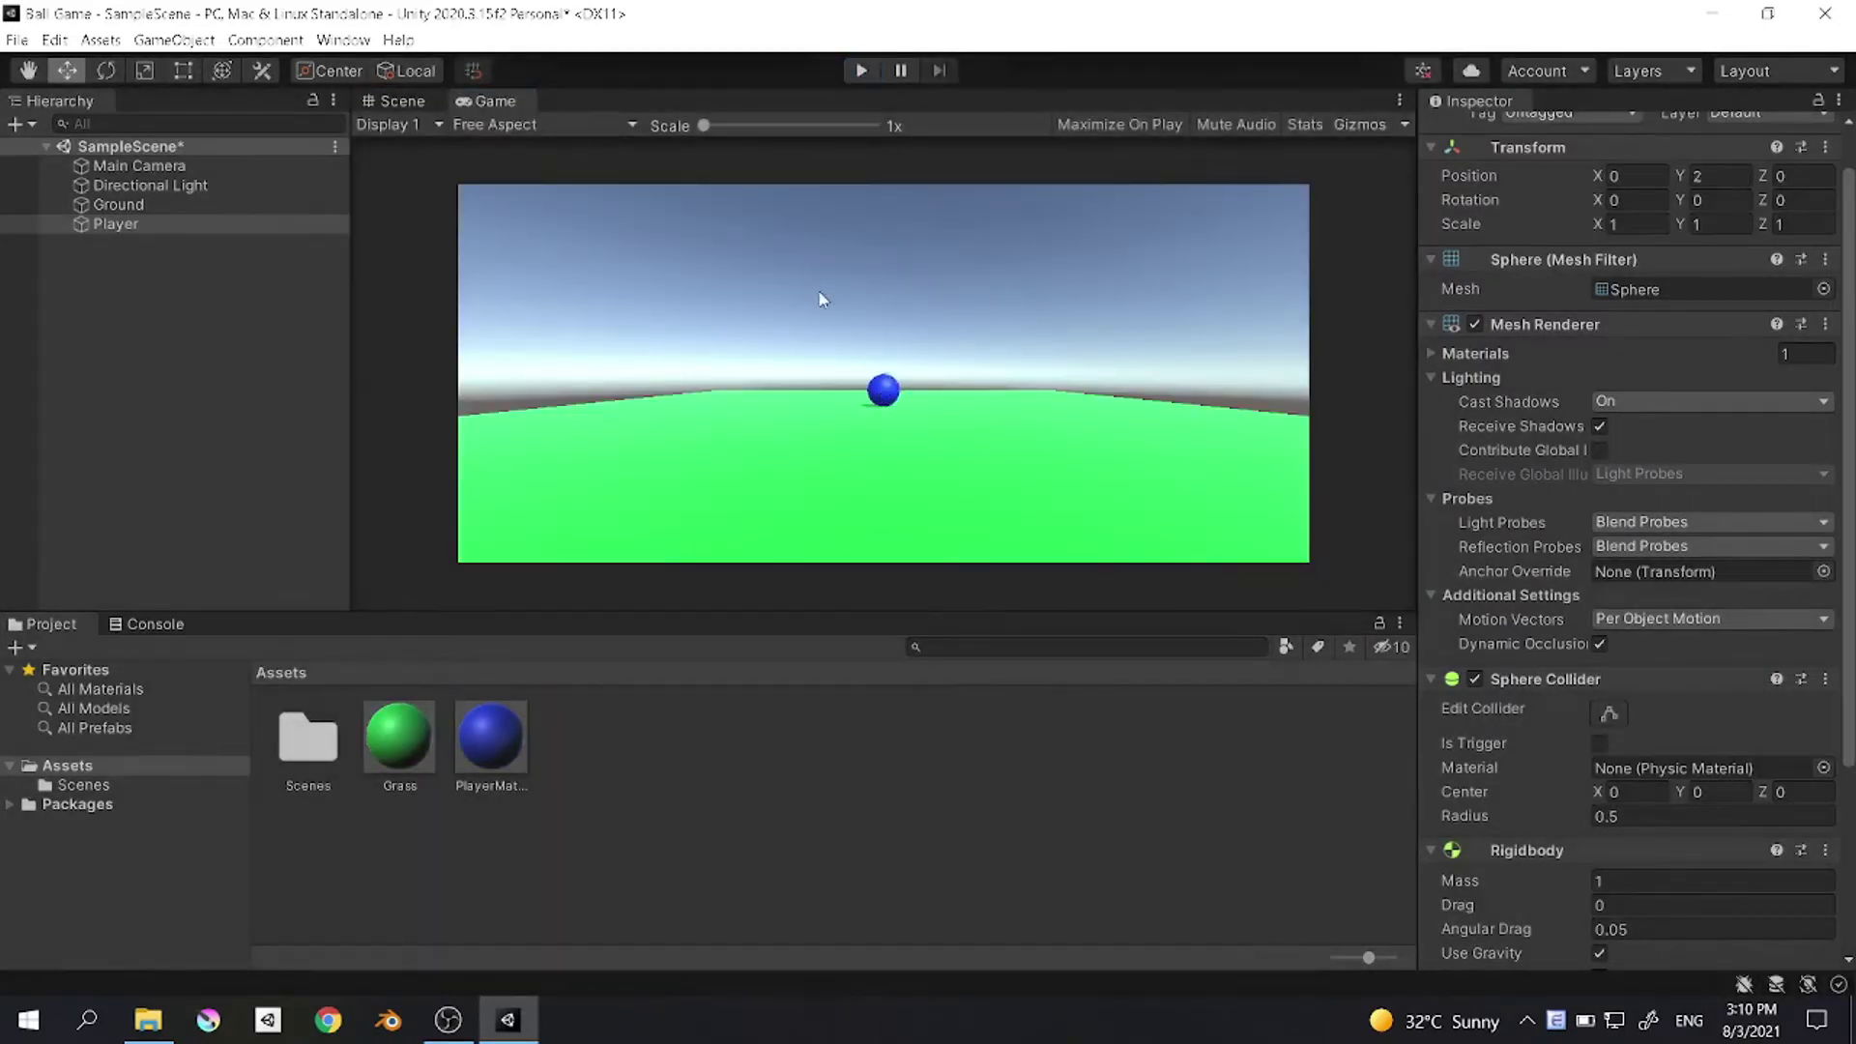
pyautogui.keyDown('alt'); pyautogui.moveTo(764, 319); pyautogui.dragTo(580, 338); pyautogui.keyUp('alt')
pyautogui.click(572, 290)
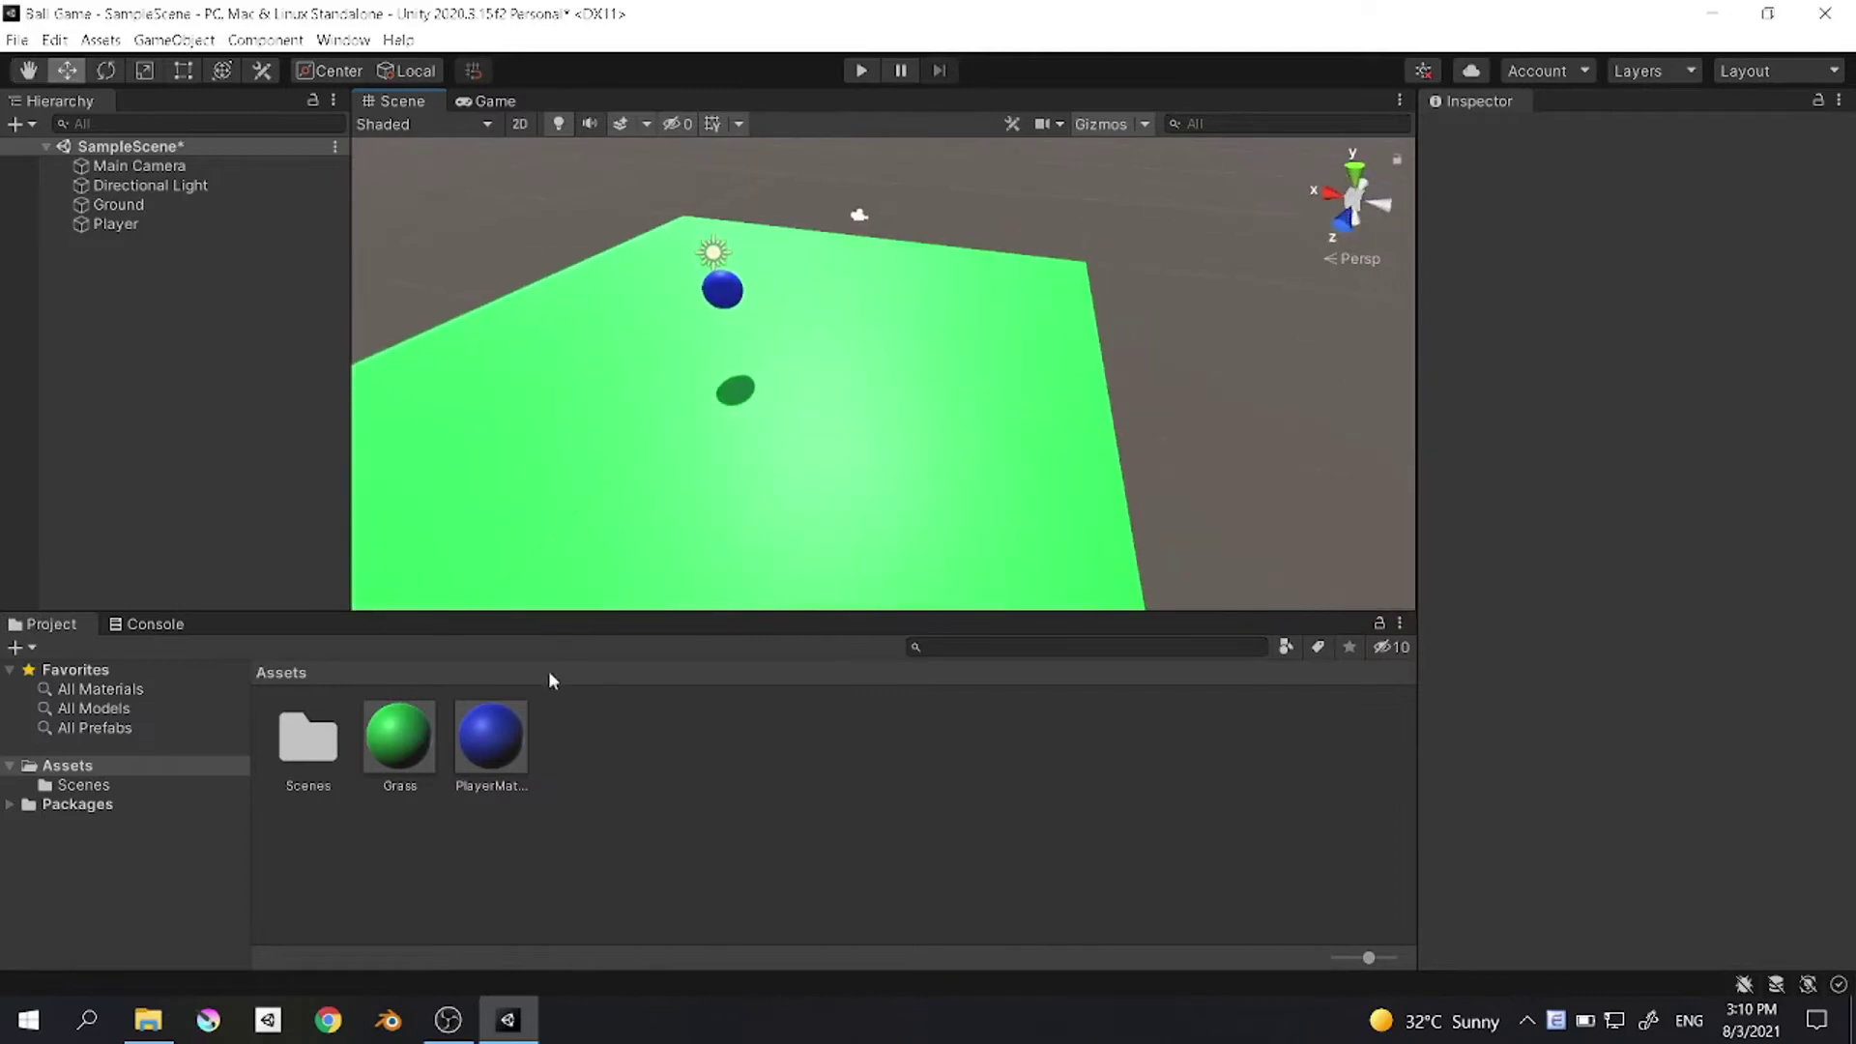
# Step: Create a new C# script in Assets named PlayerMovement
pyautogui.rightClick(567, 736)
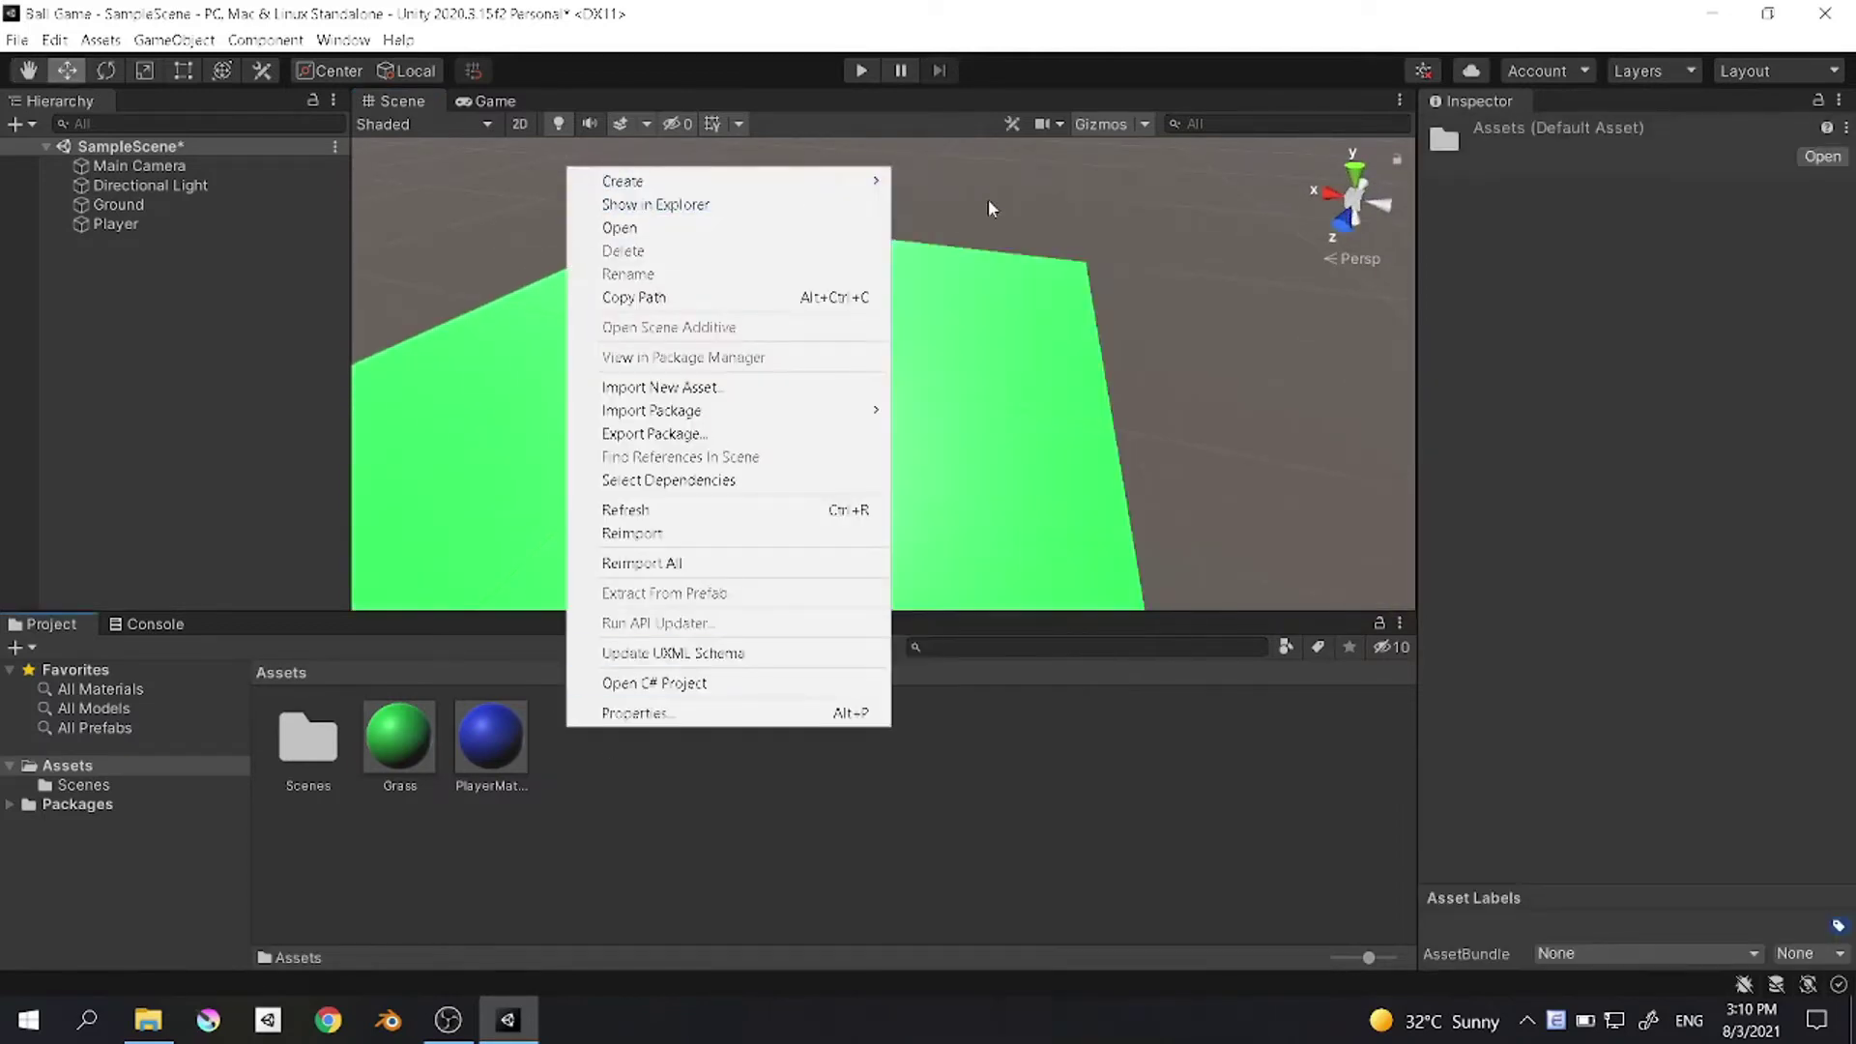
pyautogui.moveTo(783, 179)
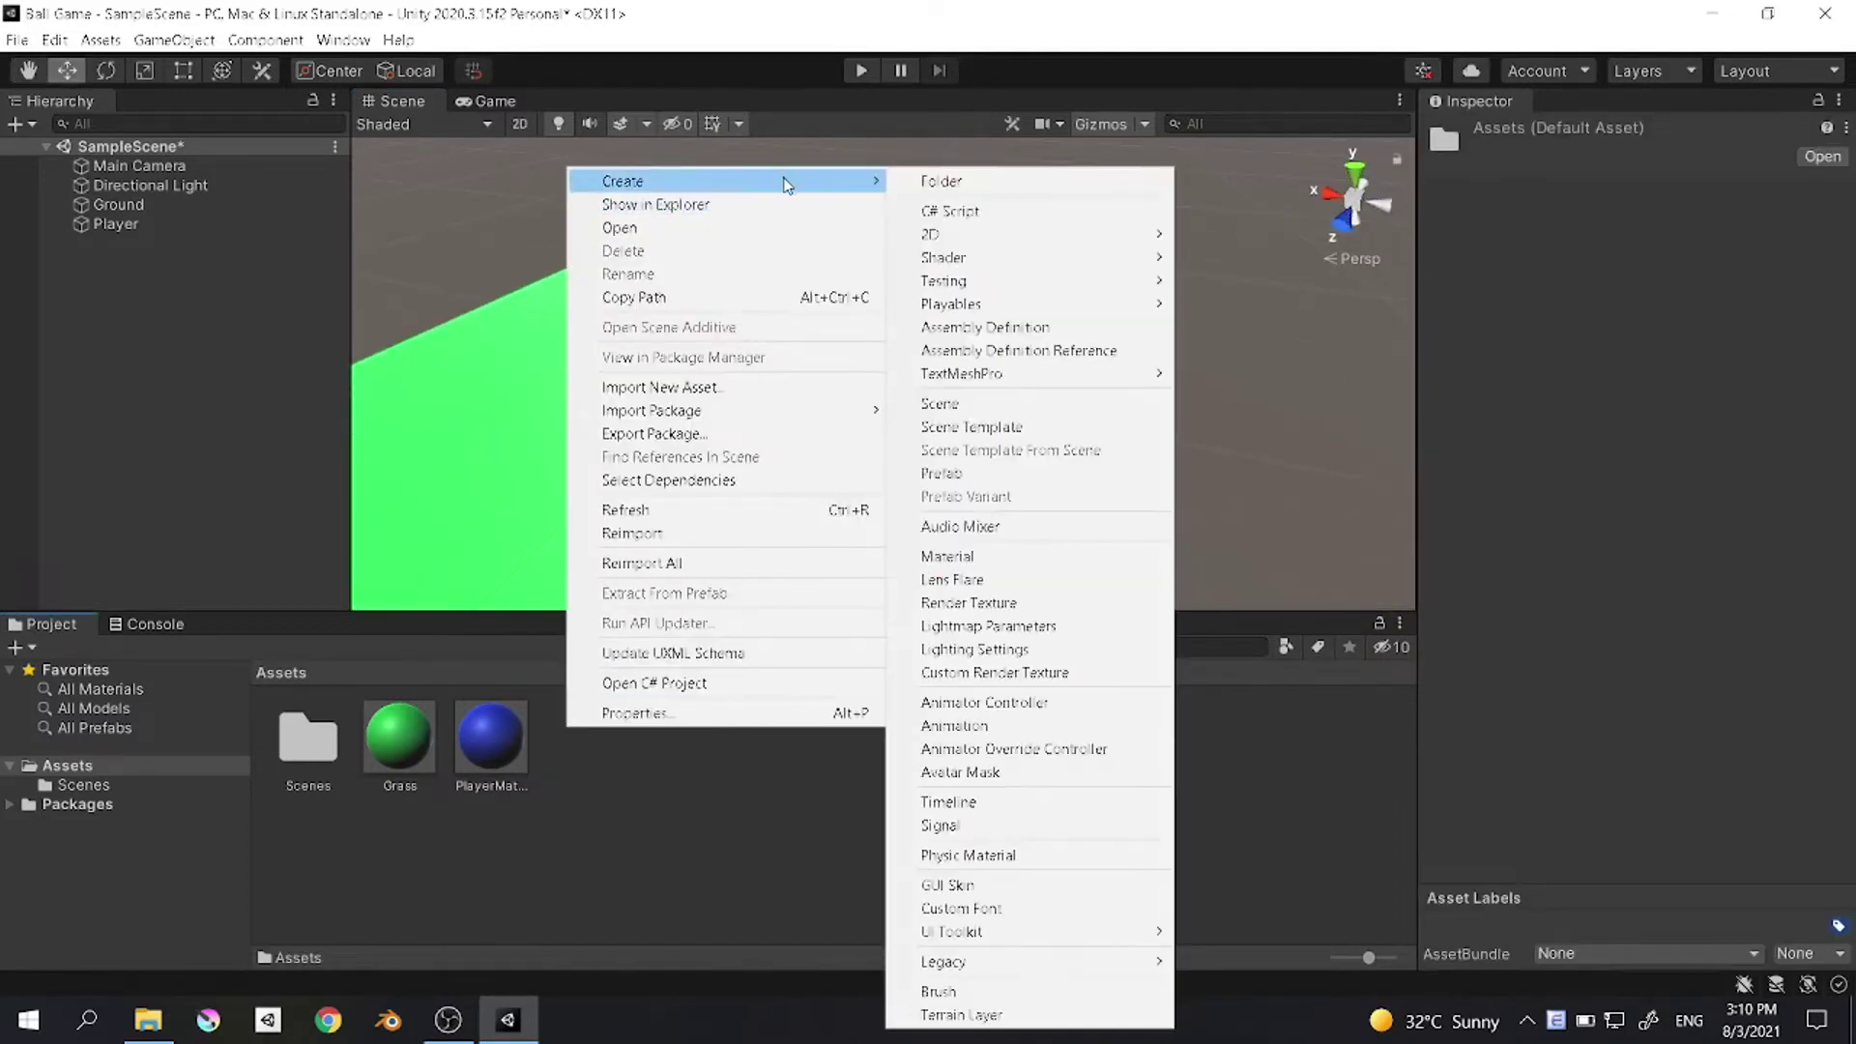
pyautogui.click(948, 213)
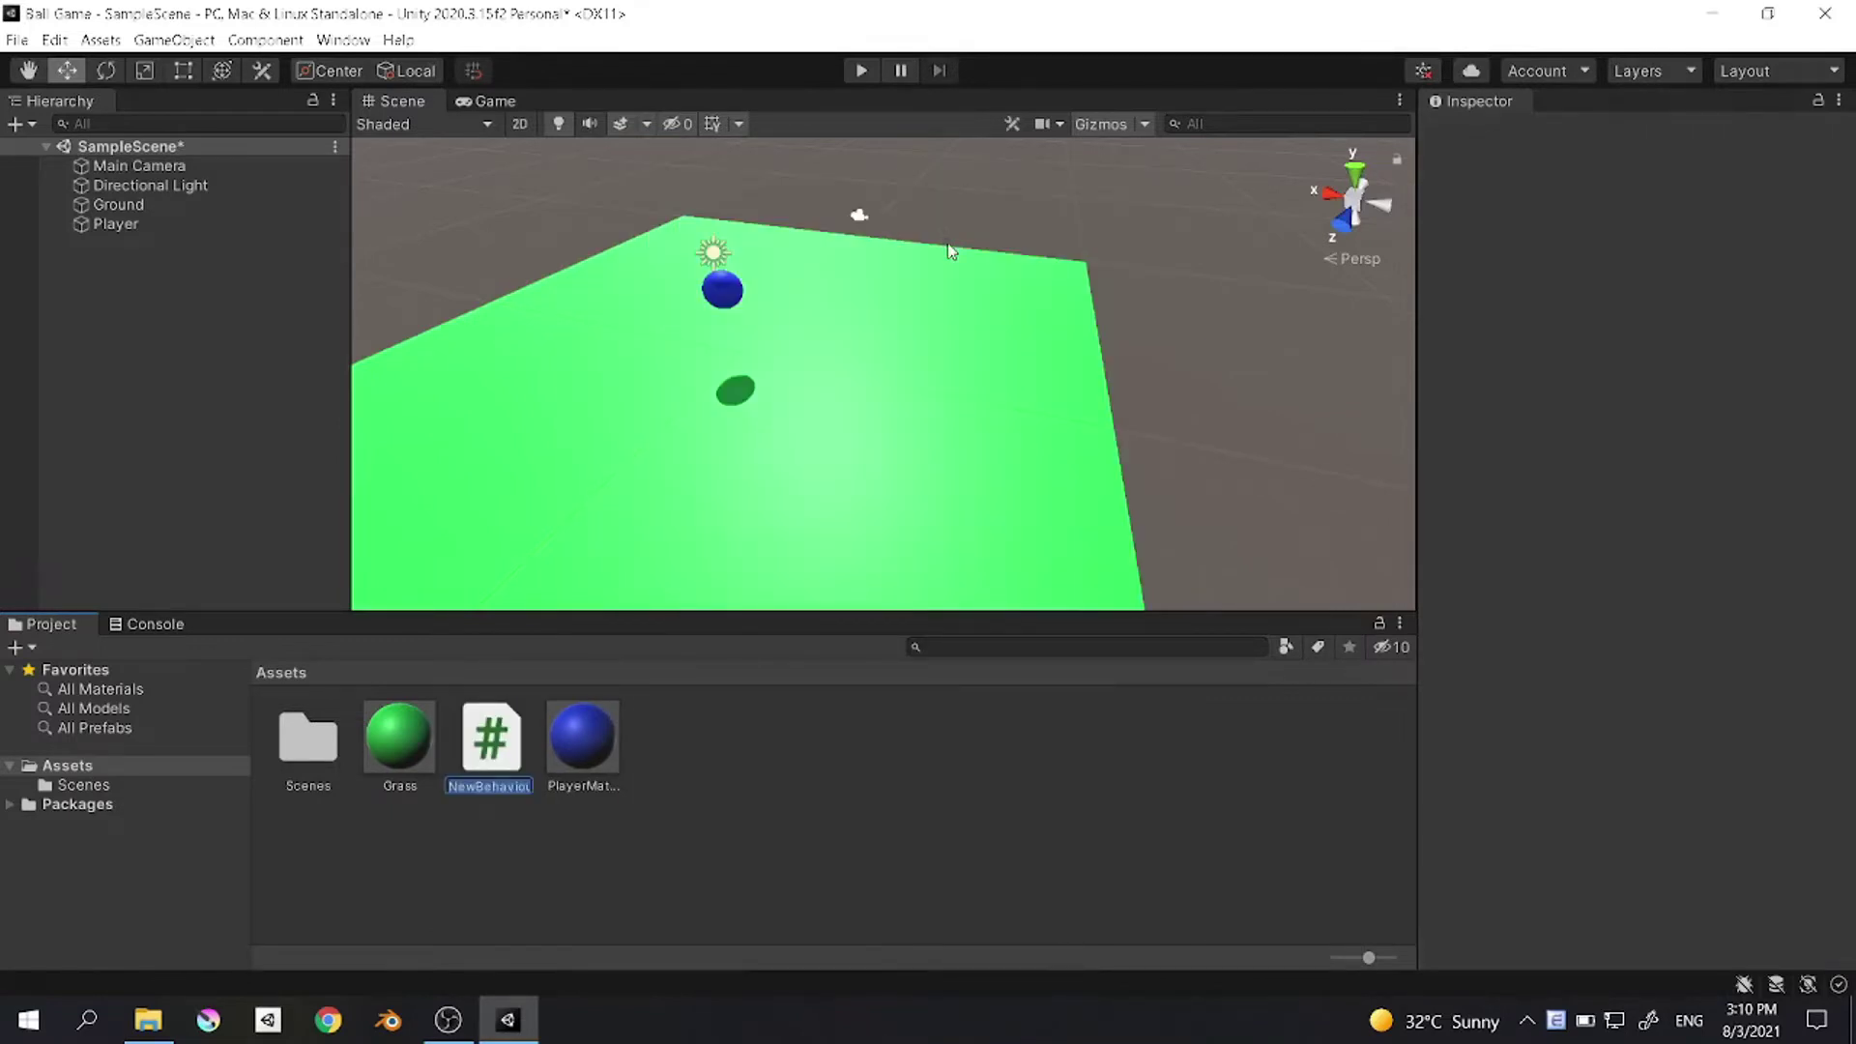
pyautogui.write('PLy')
pyautogui.write('yerMovement')
pyautogui.press('Return')
# Step: Attach PlayerMovement to the blue Player ball and select the script to preview its code
pyautogui.moveTo(787, 510); pyautogui.dragTo(721, 295)
pyautogui.scroll(-5, 1644, 864)
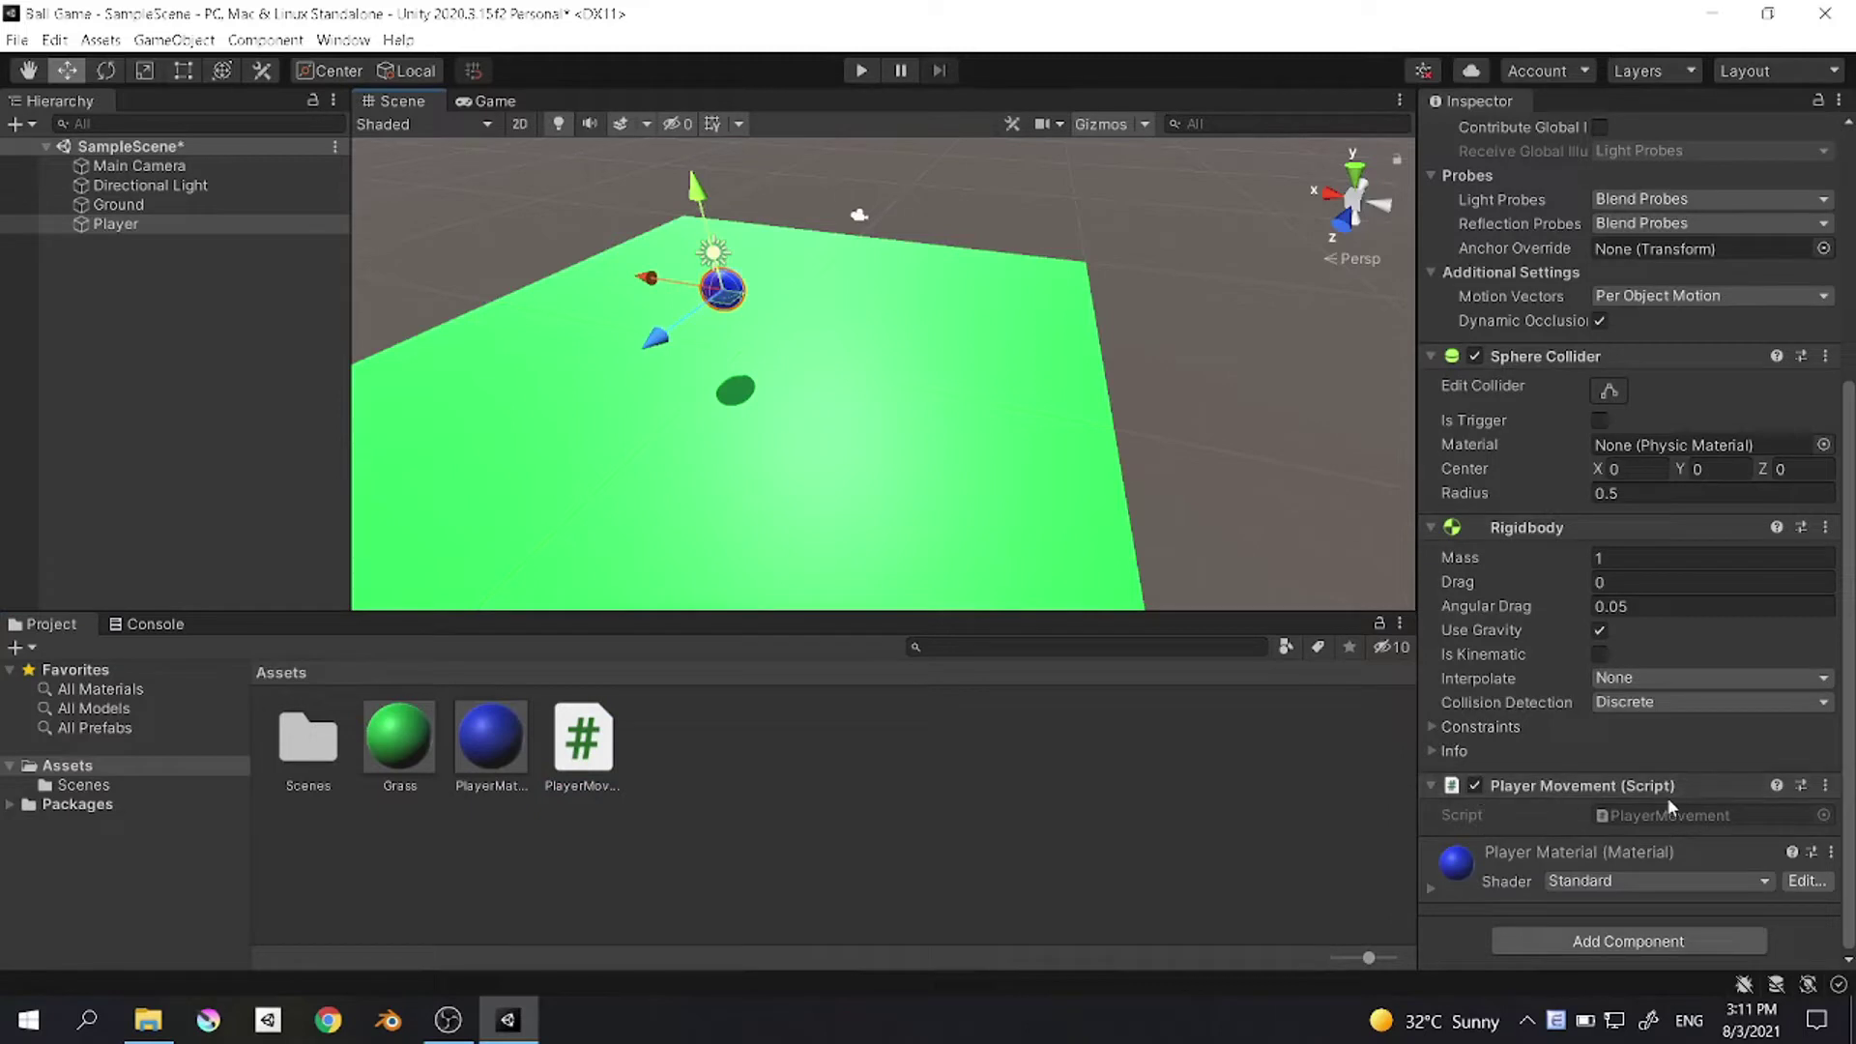
pyautogui.keyDown('alt'); pyautogui.moveTo(1065, 337); pyautogui.dragTo(850, 346); pyautogui.keyUp('alt')
pyautogui.click(589, 754)
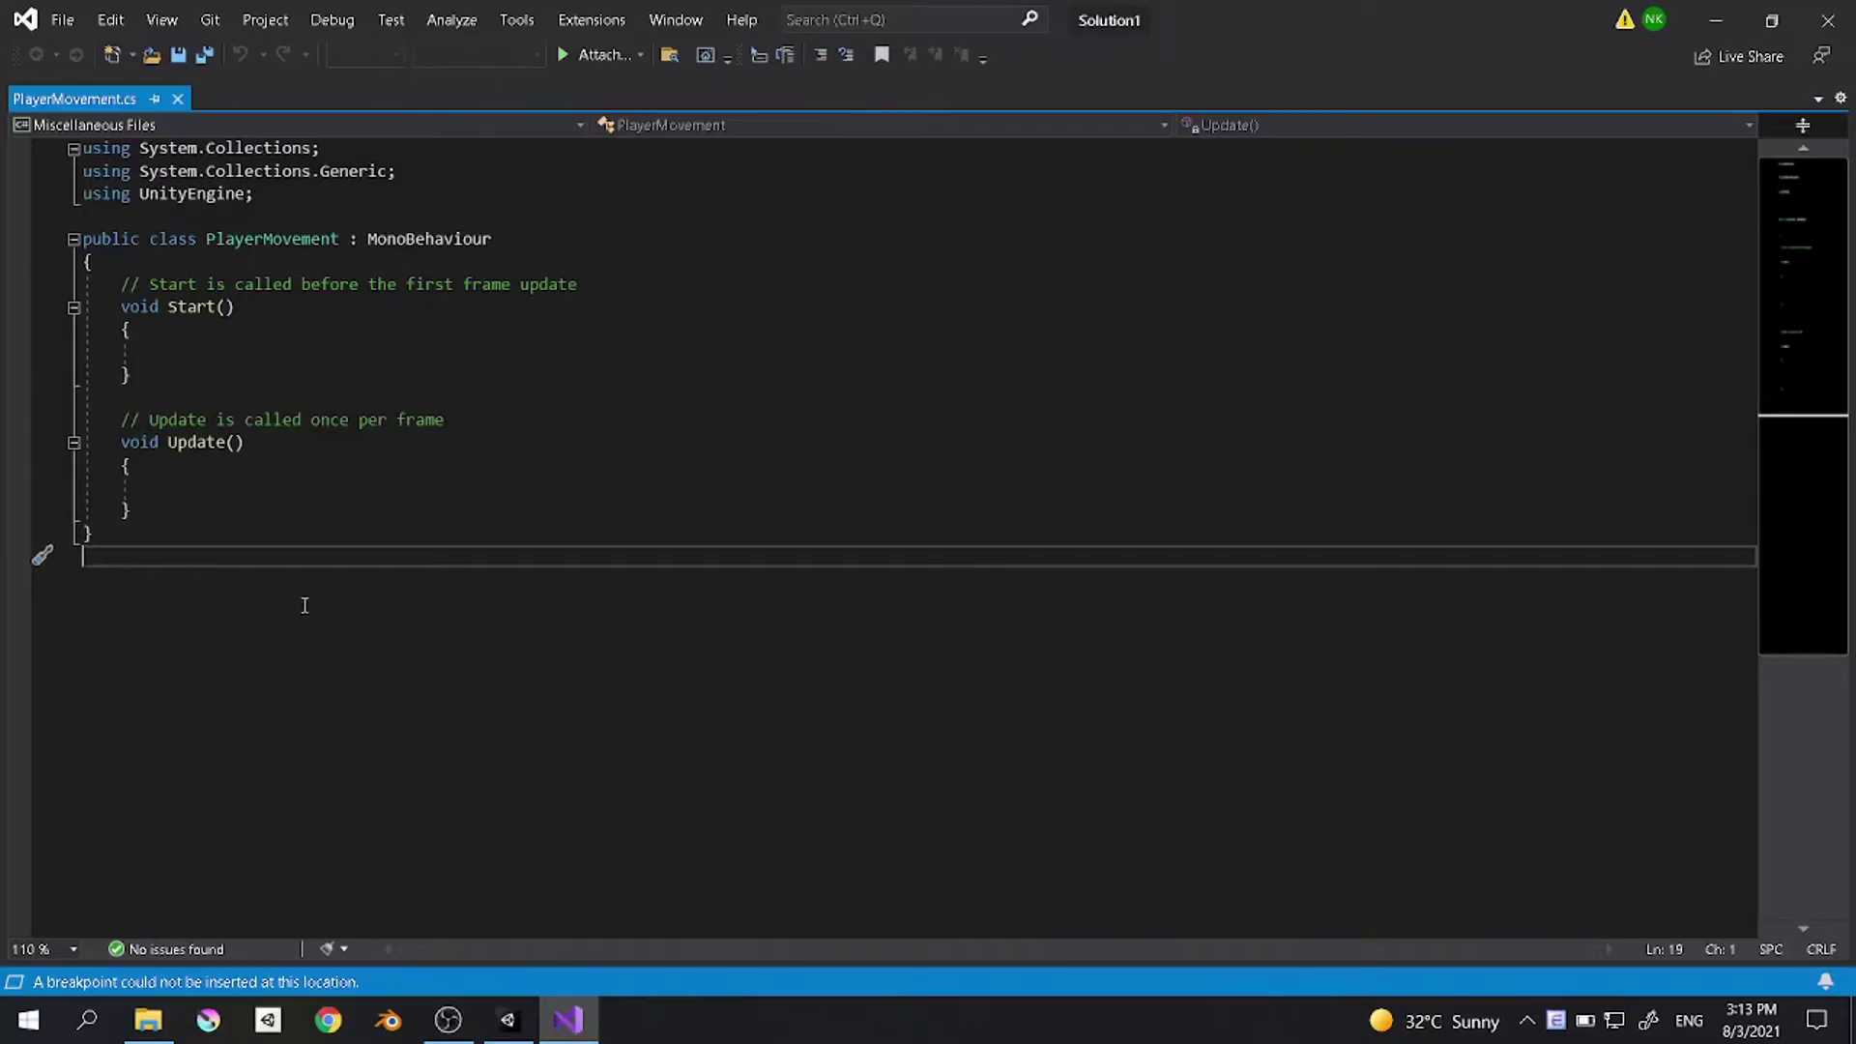
# Step: Add an empty void FixedUpdate() method below Update() in PlayerMovement.cs
pyautogui.click(319, 520)
pyautogui.press('Return')
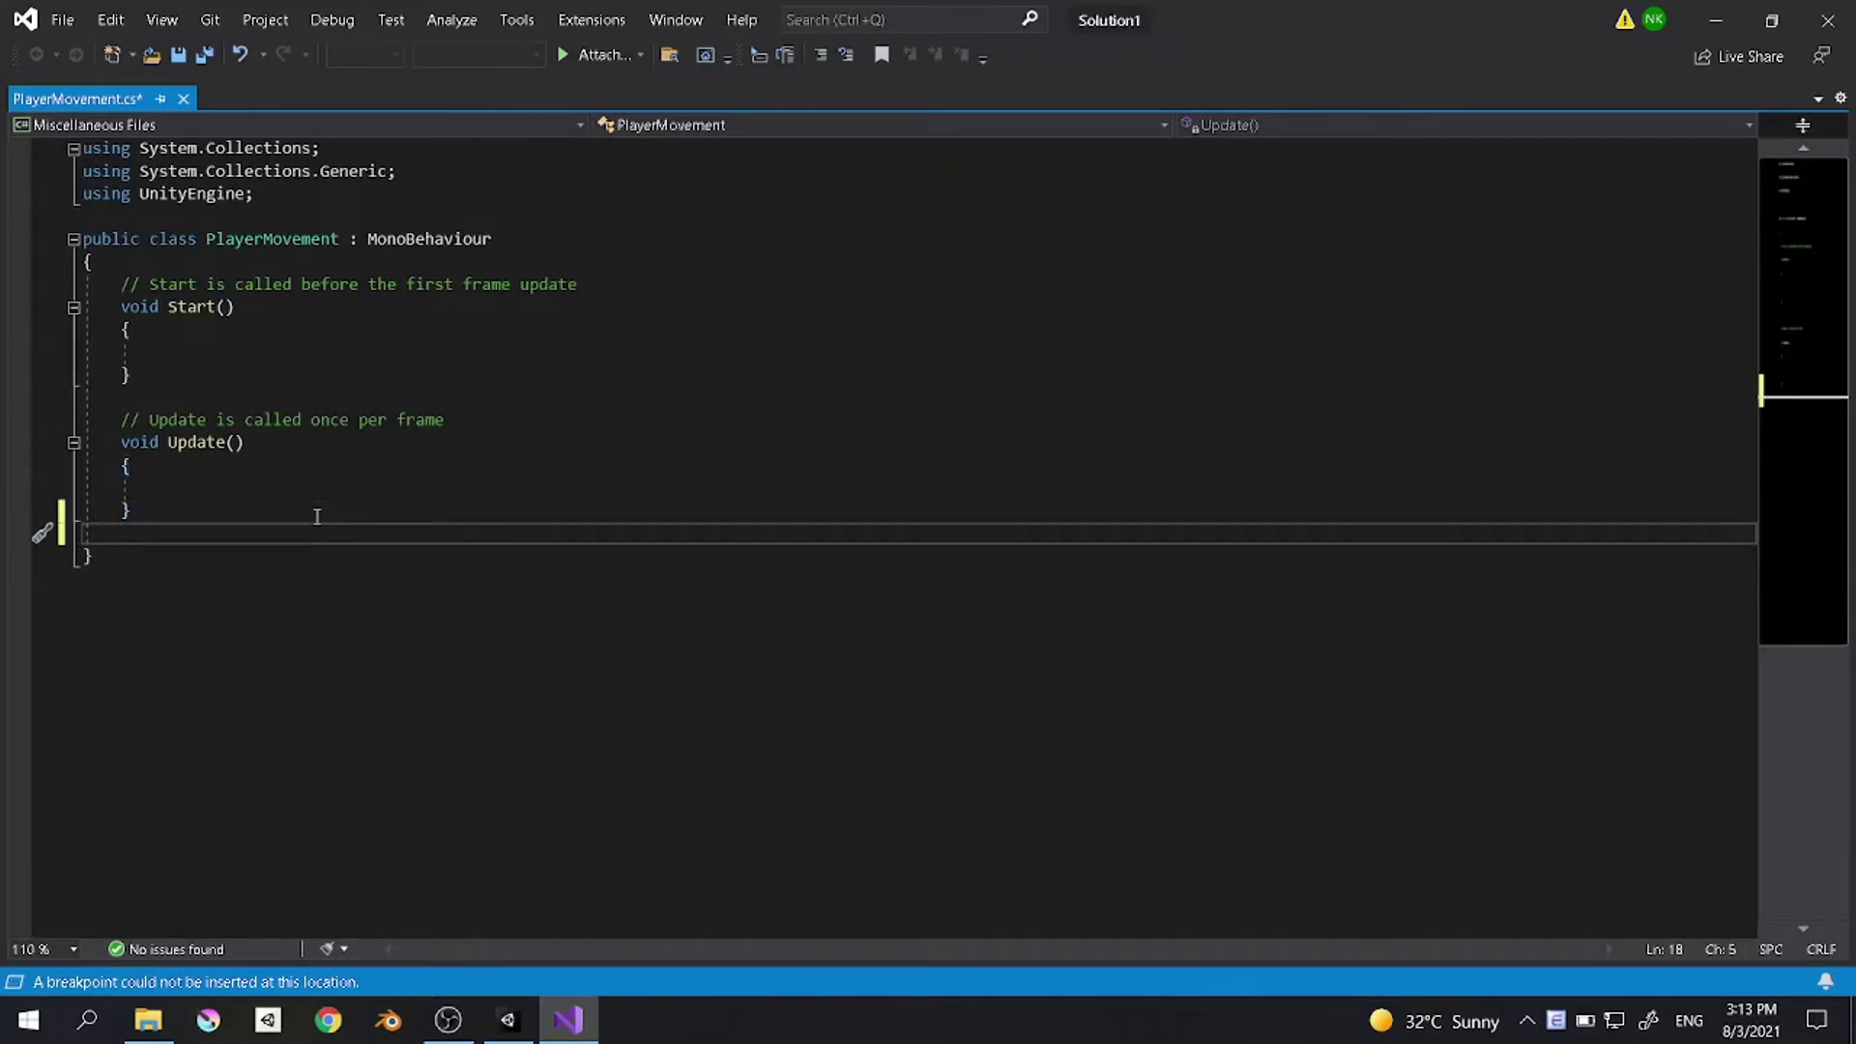
pyautogui.write('void Fix')
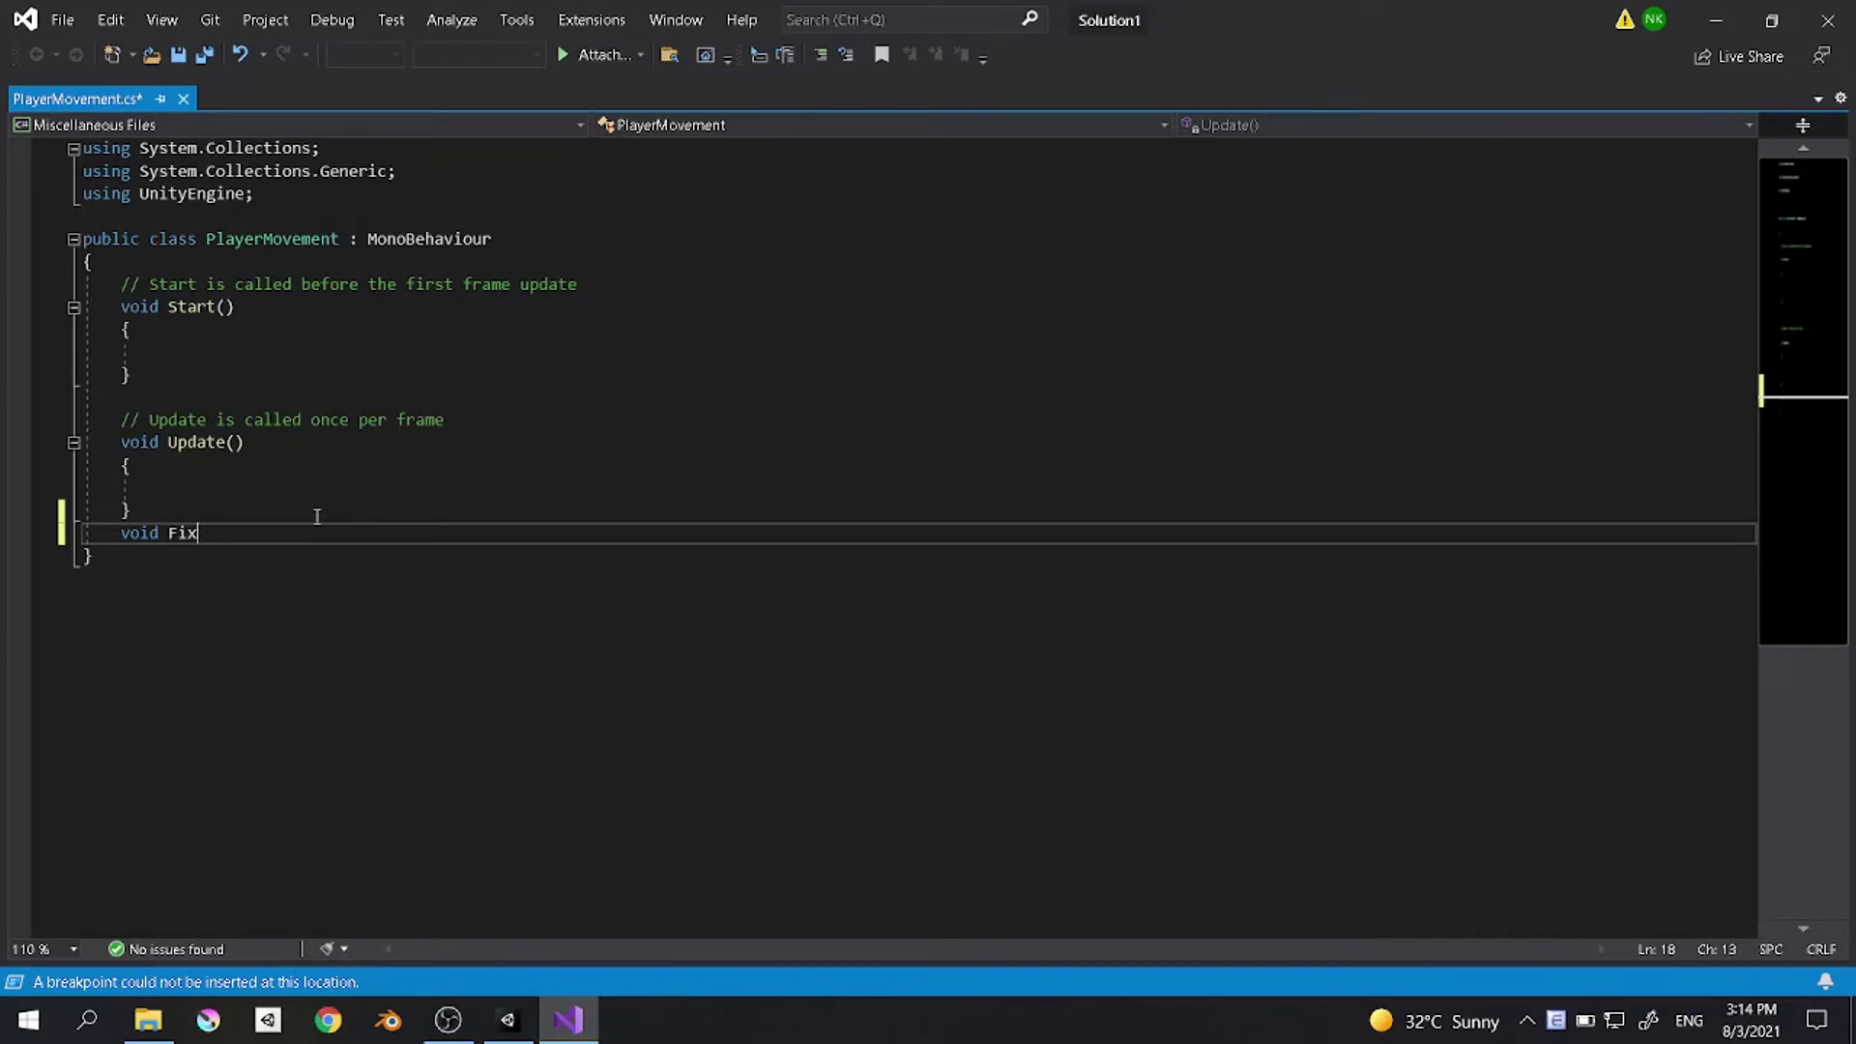
pyautogui.write('edUPdate()')
pyautogui.press('BackSpace')
pyautogui.press('BackSpace')
pyautogui.press('BackSpace')
pyautogui.press('BackSpace')
pyautogui.press('BackSpace')
pyautogui.press('BackSpace')
pyautogui.press('BackSpace')
pyautogui.write('pdate')
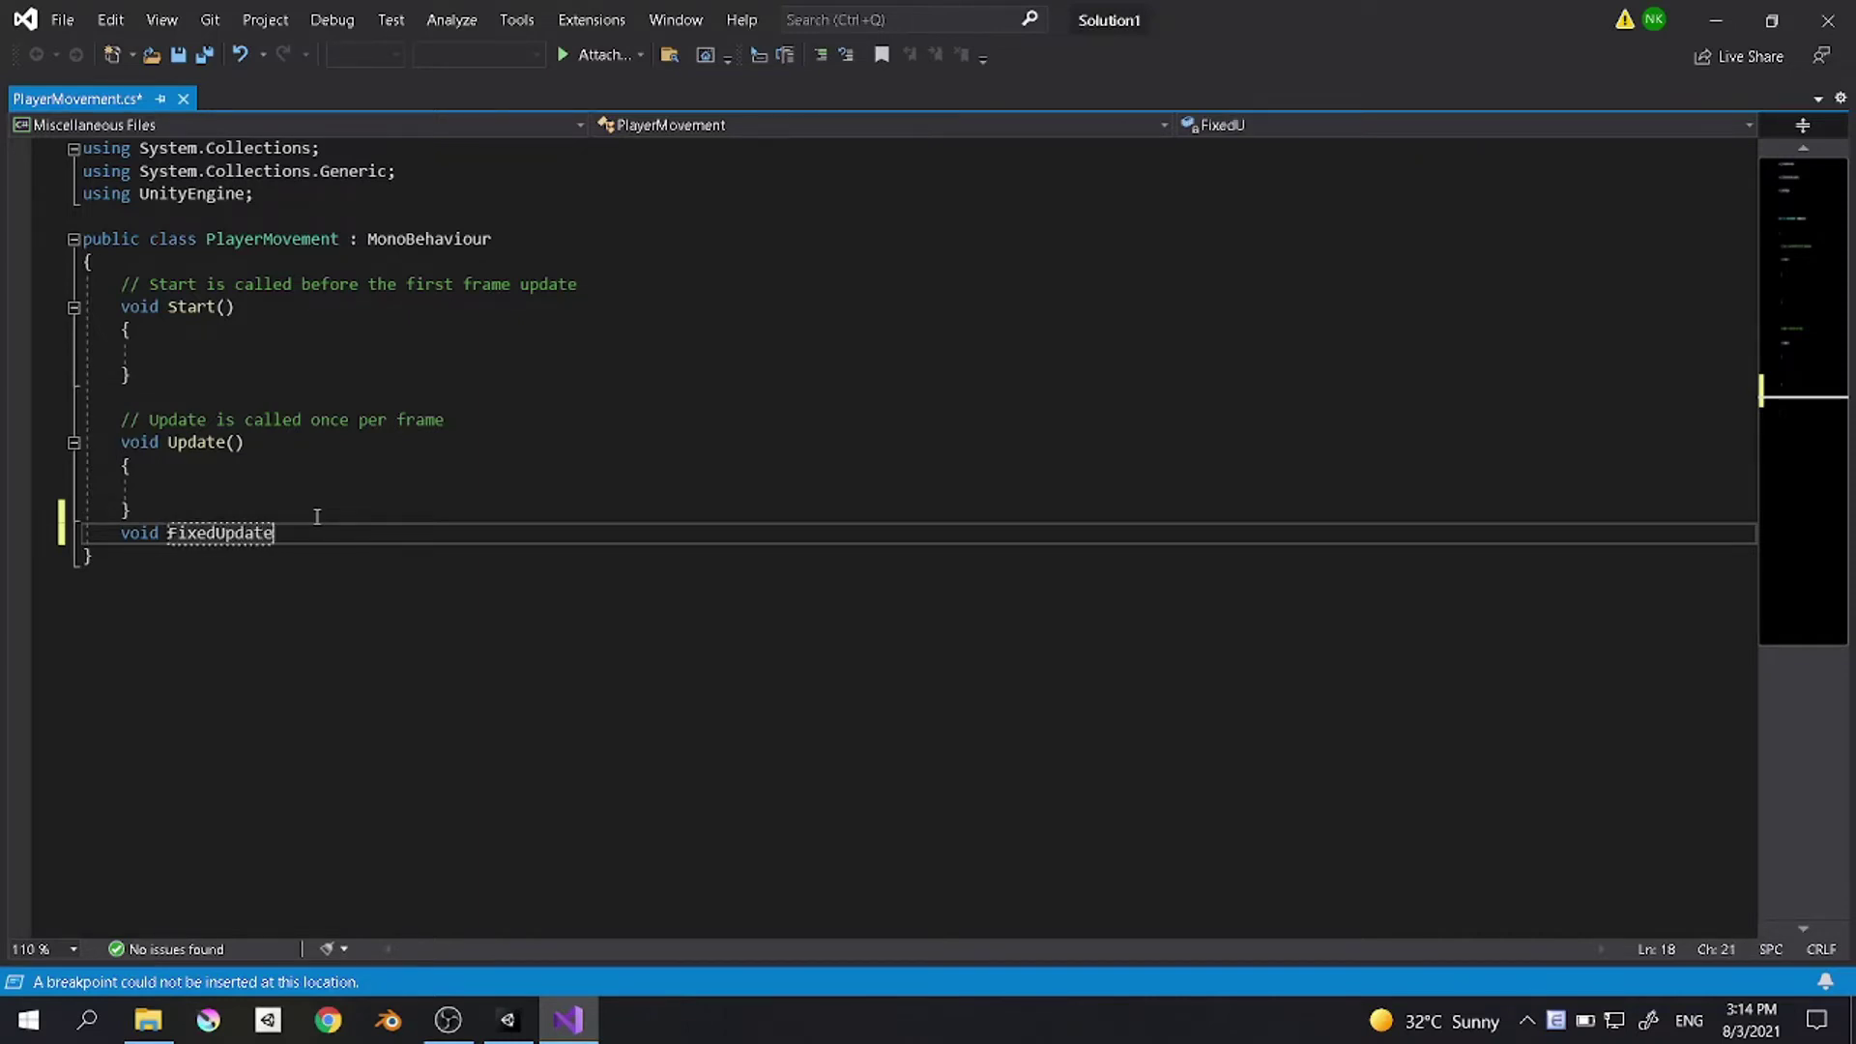
pyautogui.write('({')
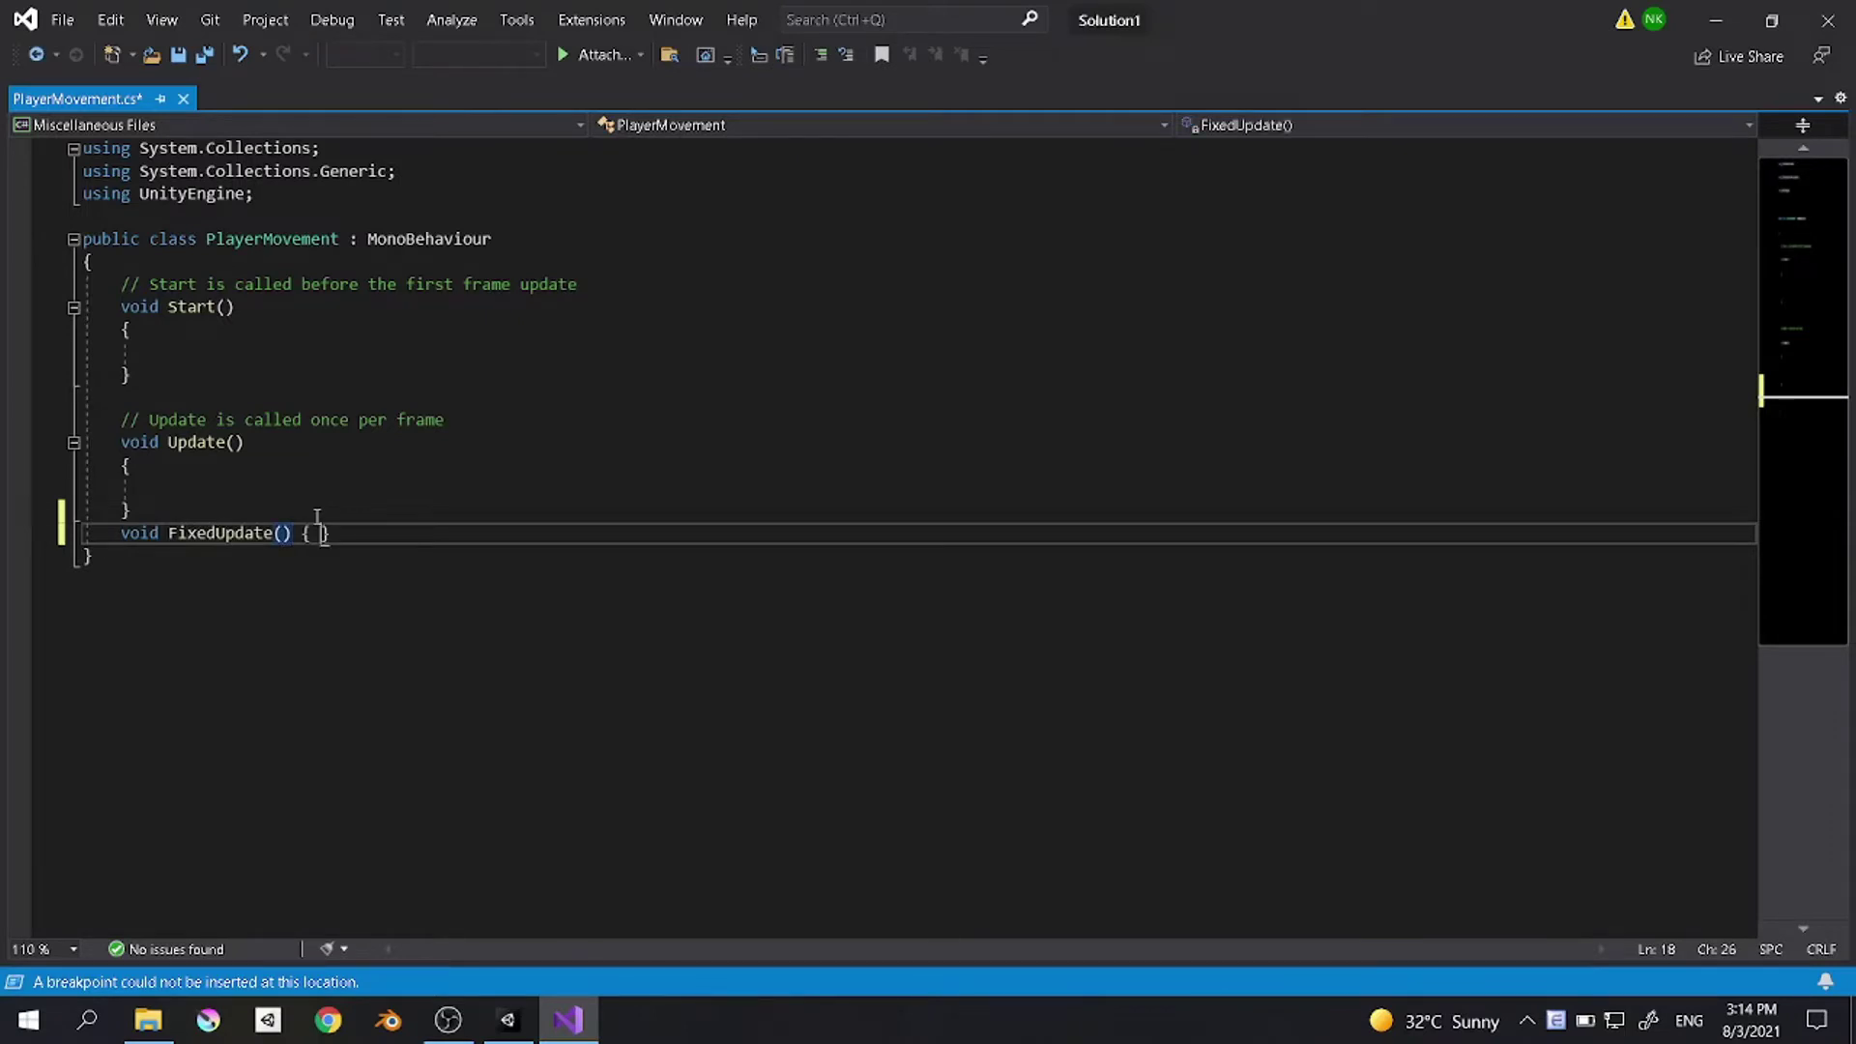
pyautogui.press('Return')
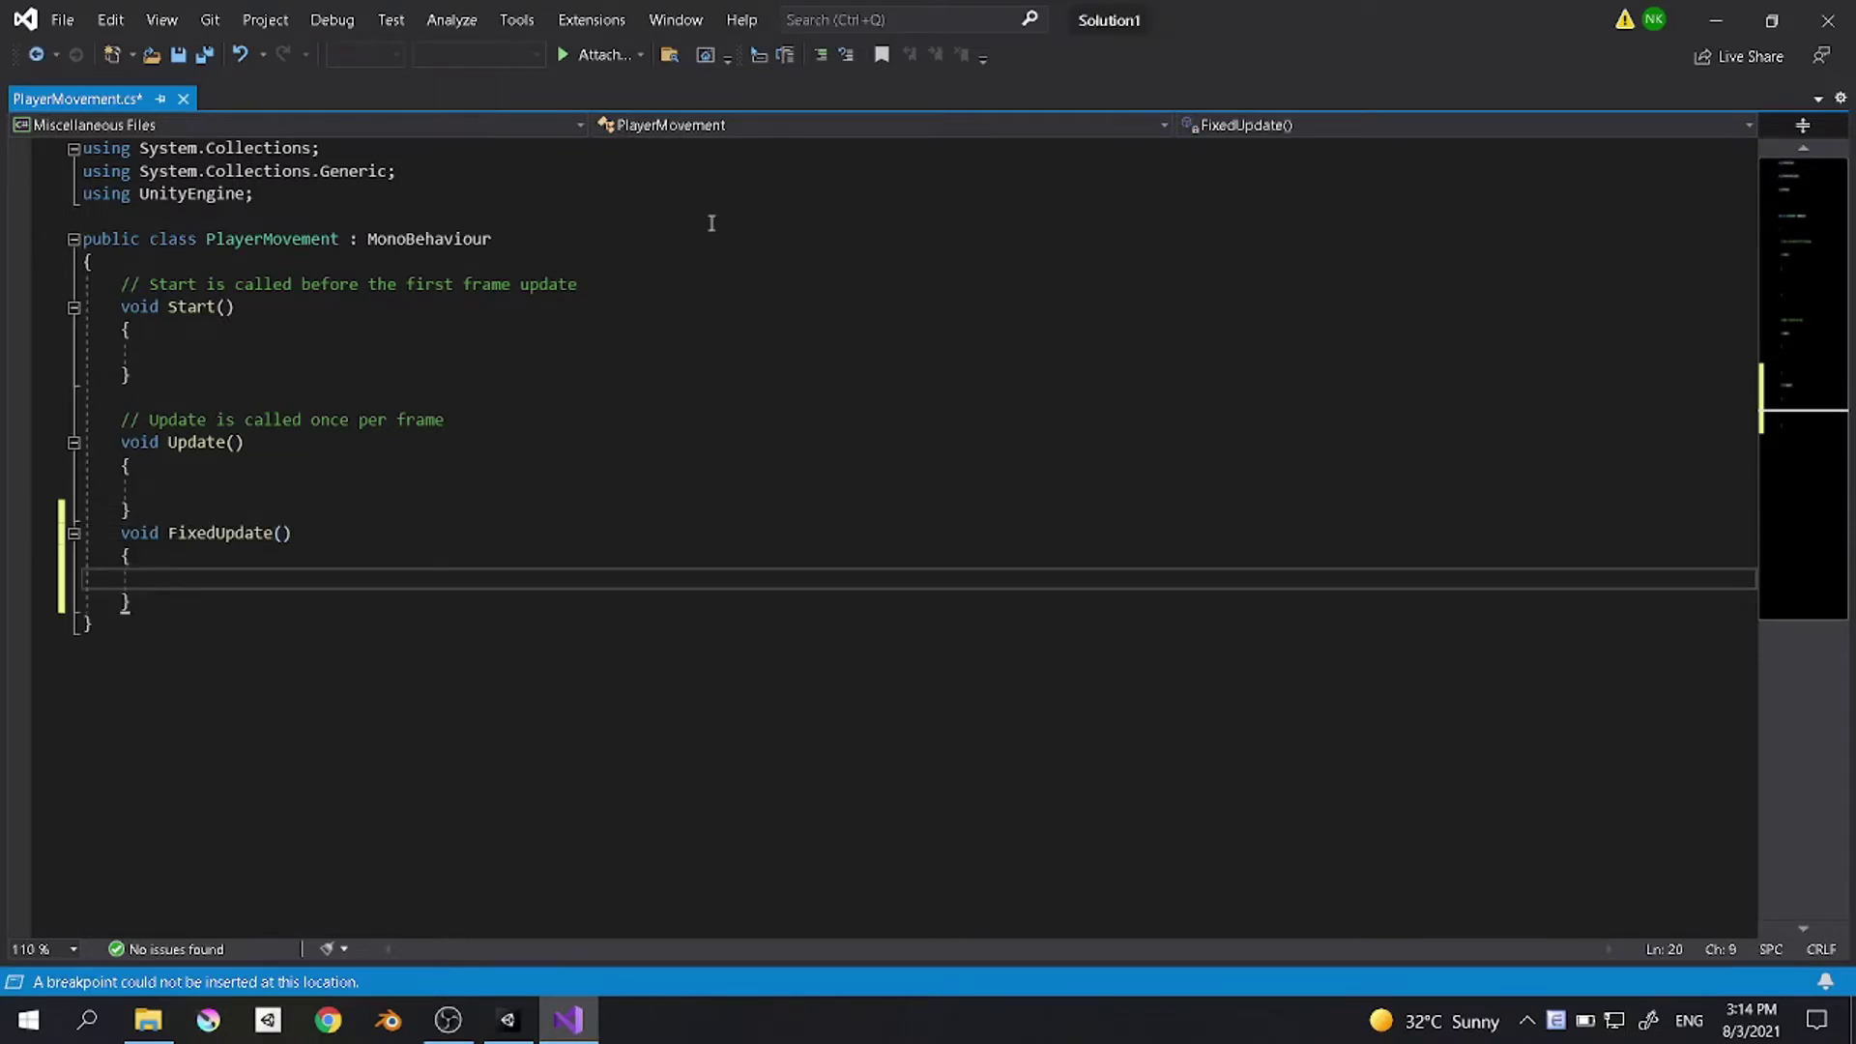
pyautogui.click(197, 267)
pyautogui.hotkey('ctrl', '-')
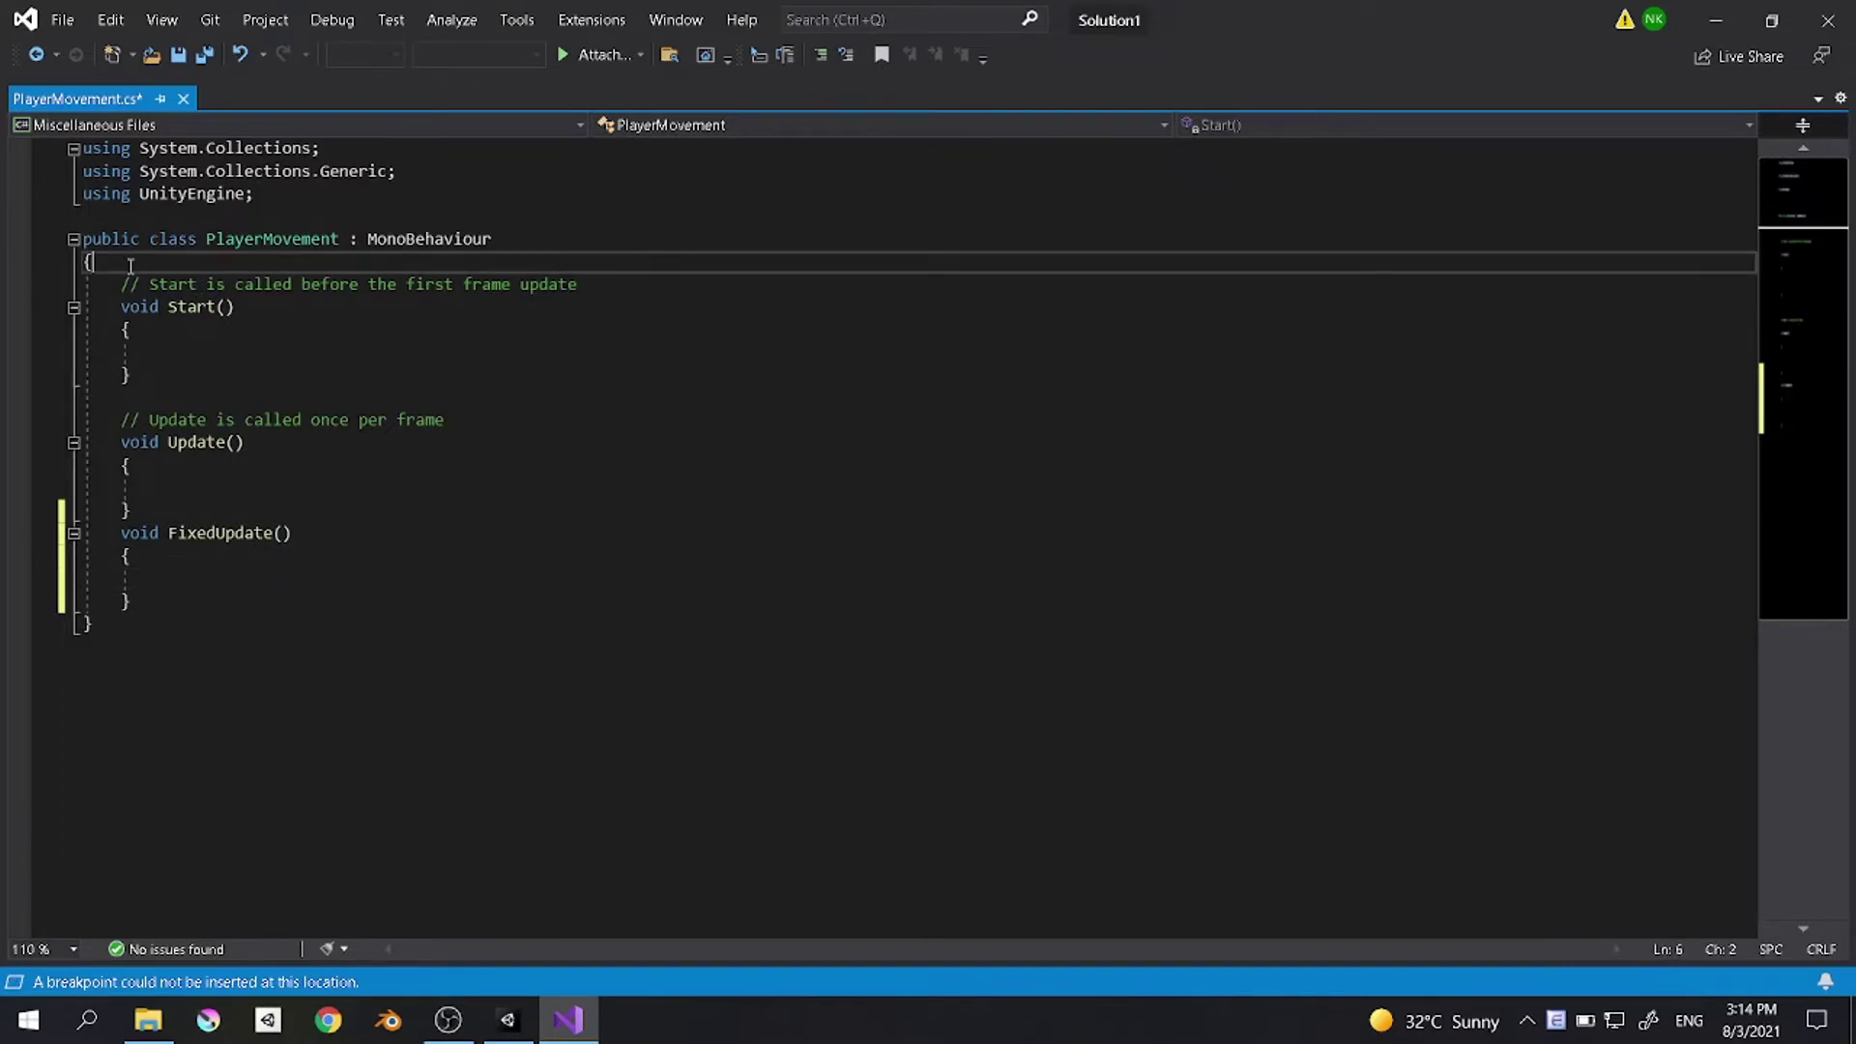
# Step: Add 'public Rigidbody rb;' at the top of the PlayerMovement class, save, and return to Unity
pyautogui.press('Return')
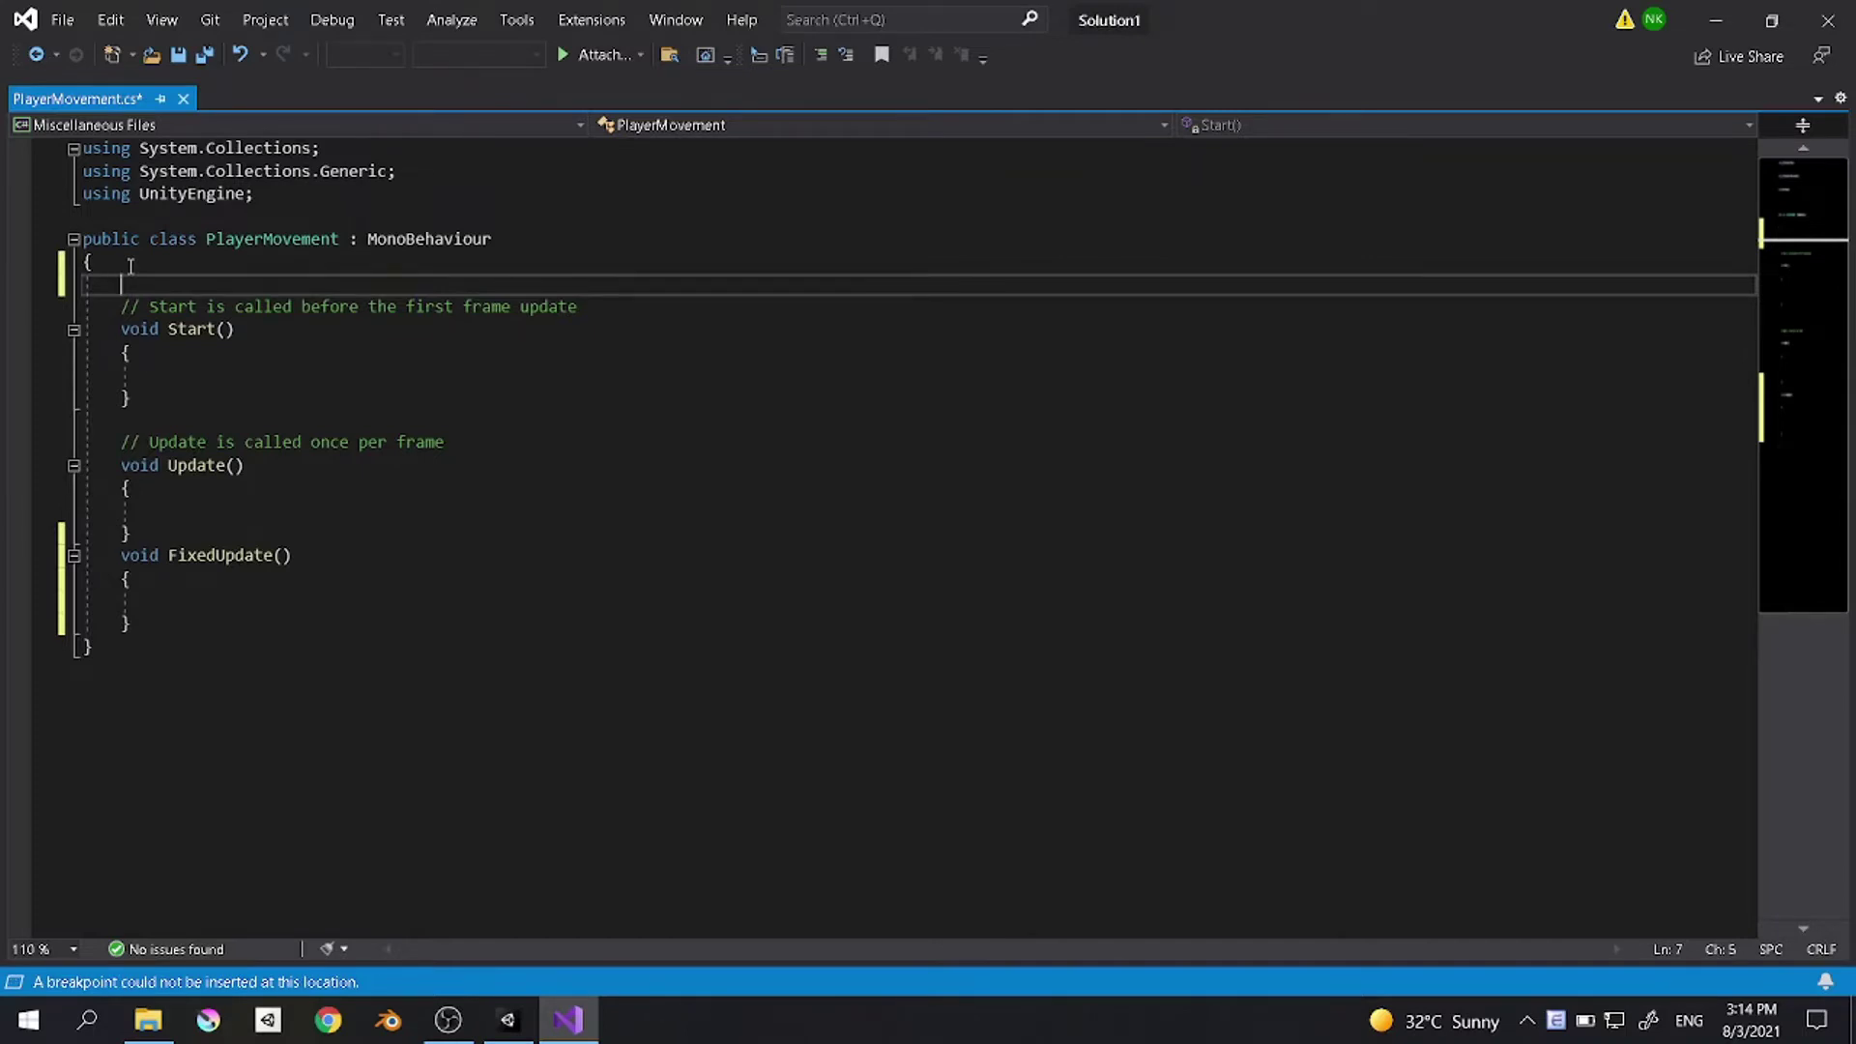
pyautogui.write('public Rigidbod')
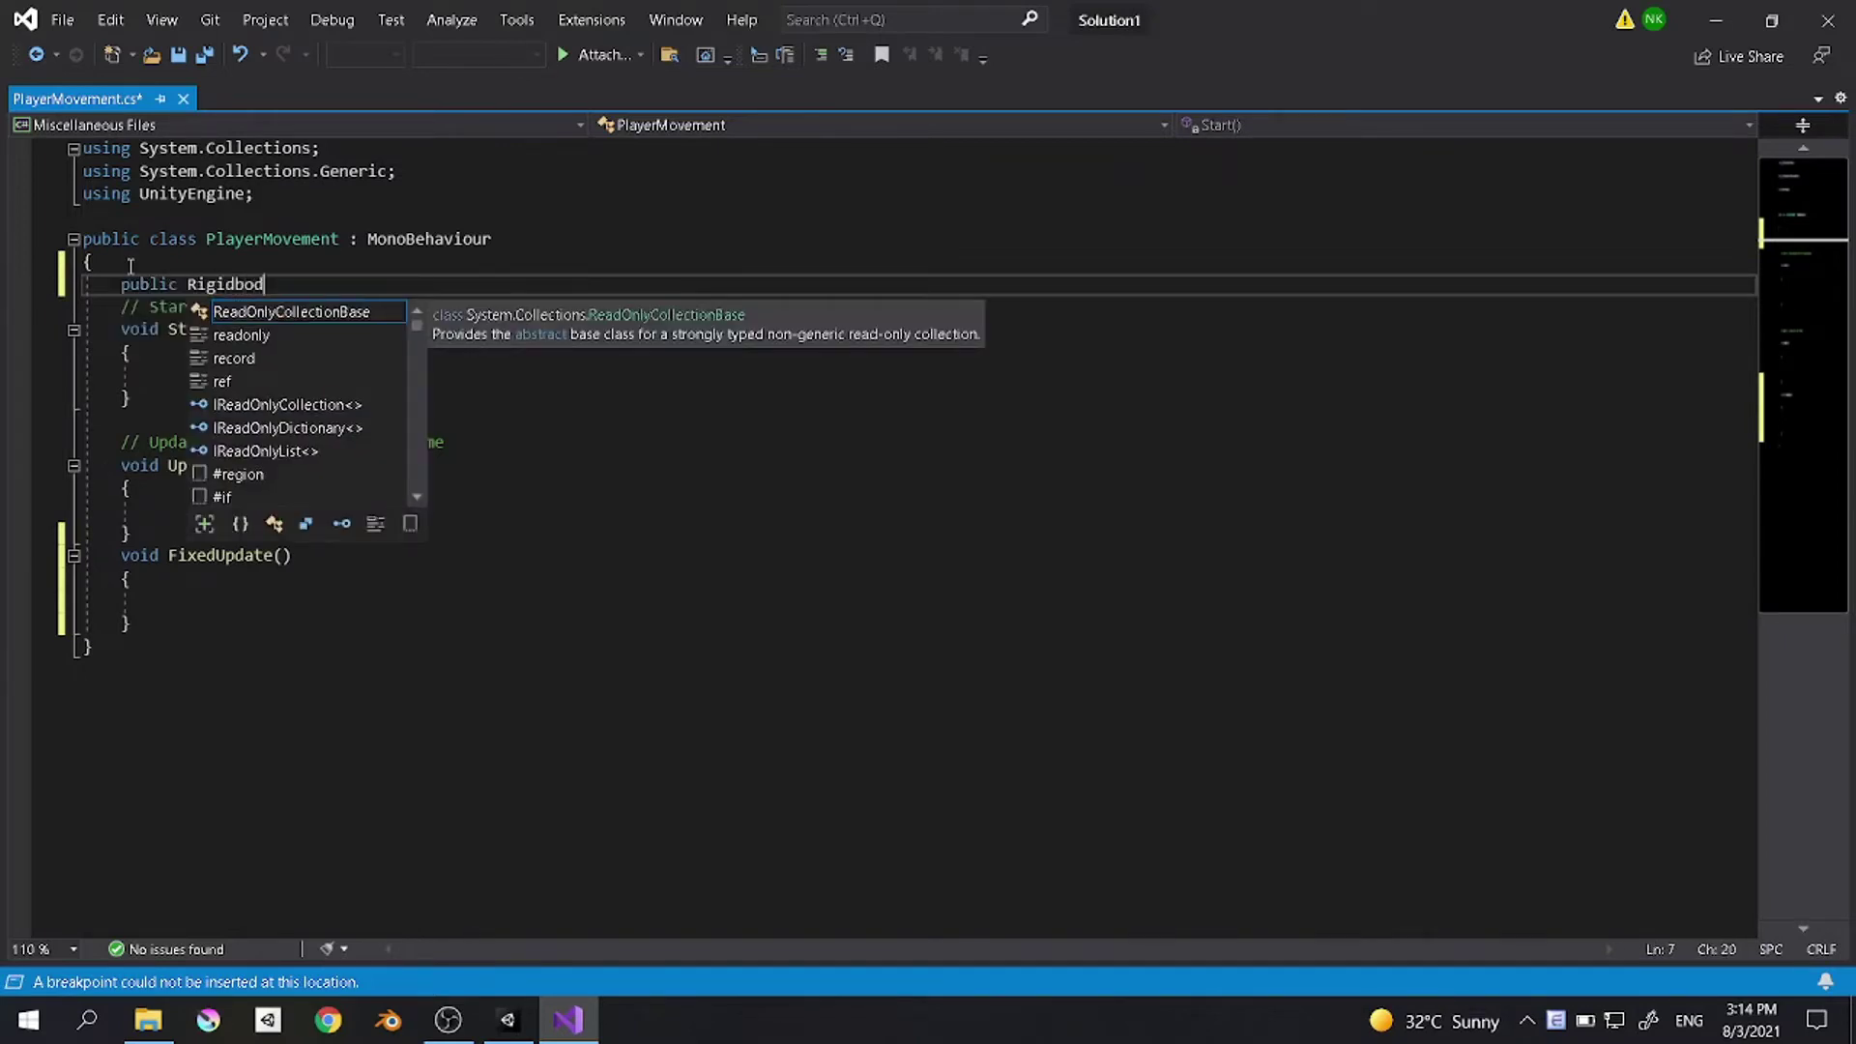
pyautogui.write('y rb;')
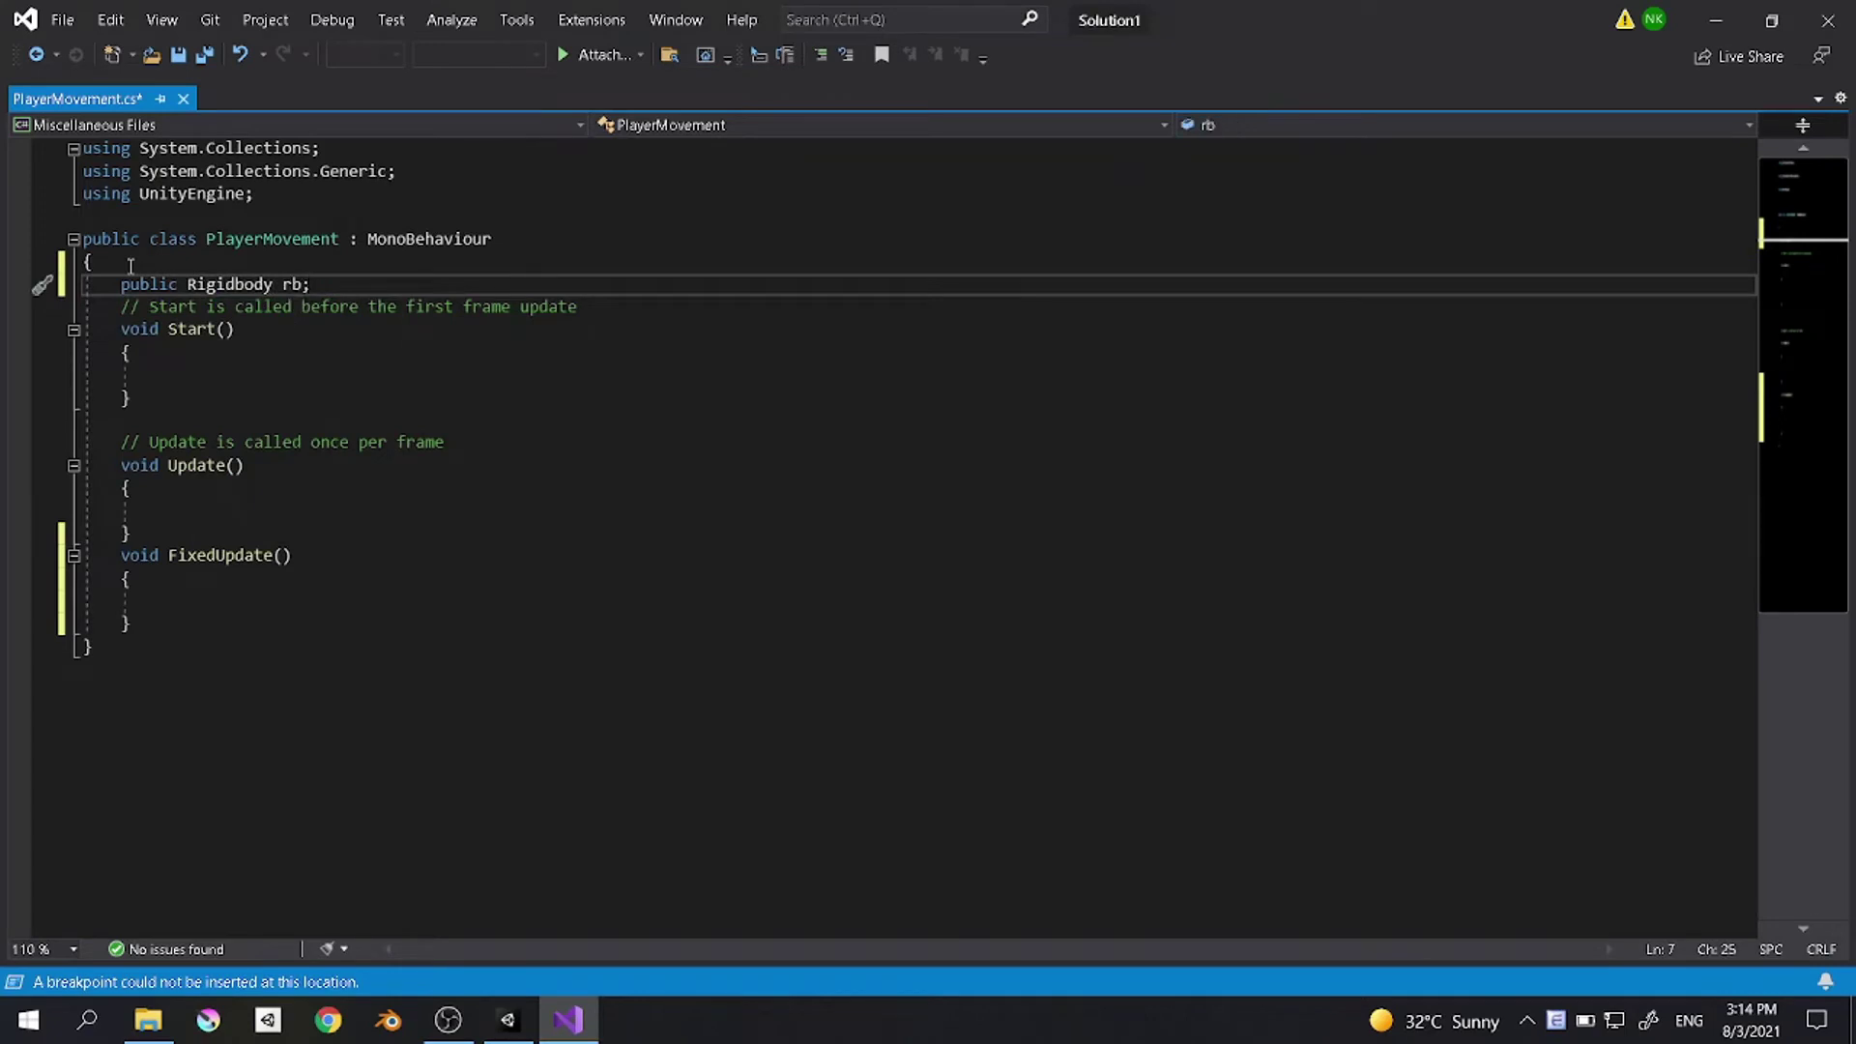
pyautogui.moveTo(186, 284); pyautogui.dragTo(305, 284)
pyautogui.click(348, 291)
pyautogui.hotkey('ctrl', 's')
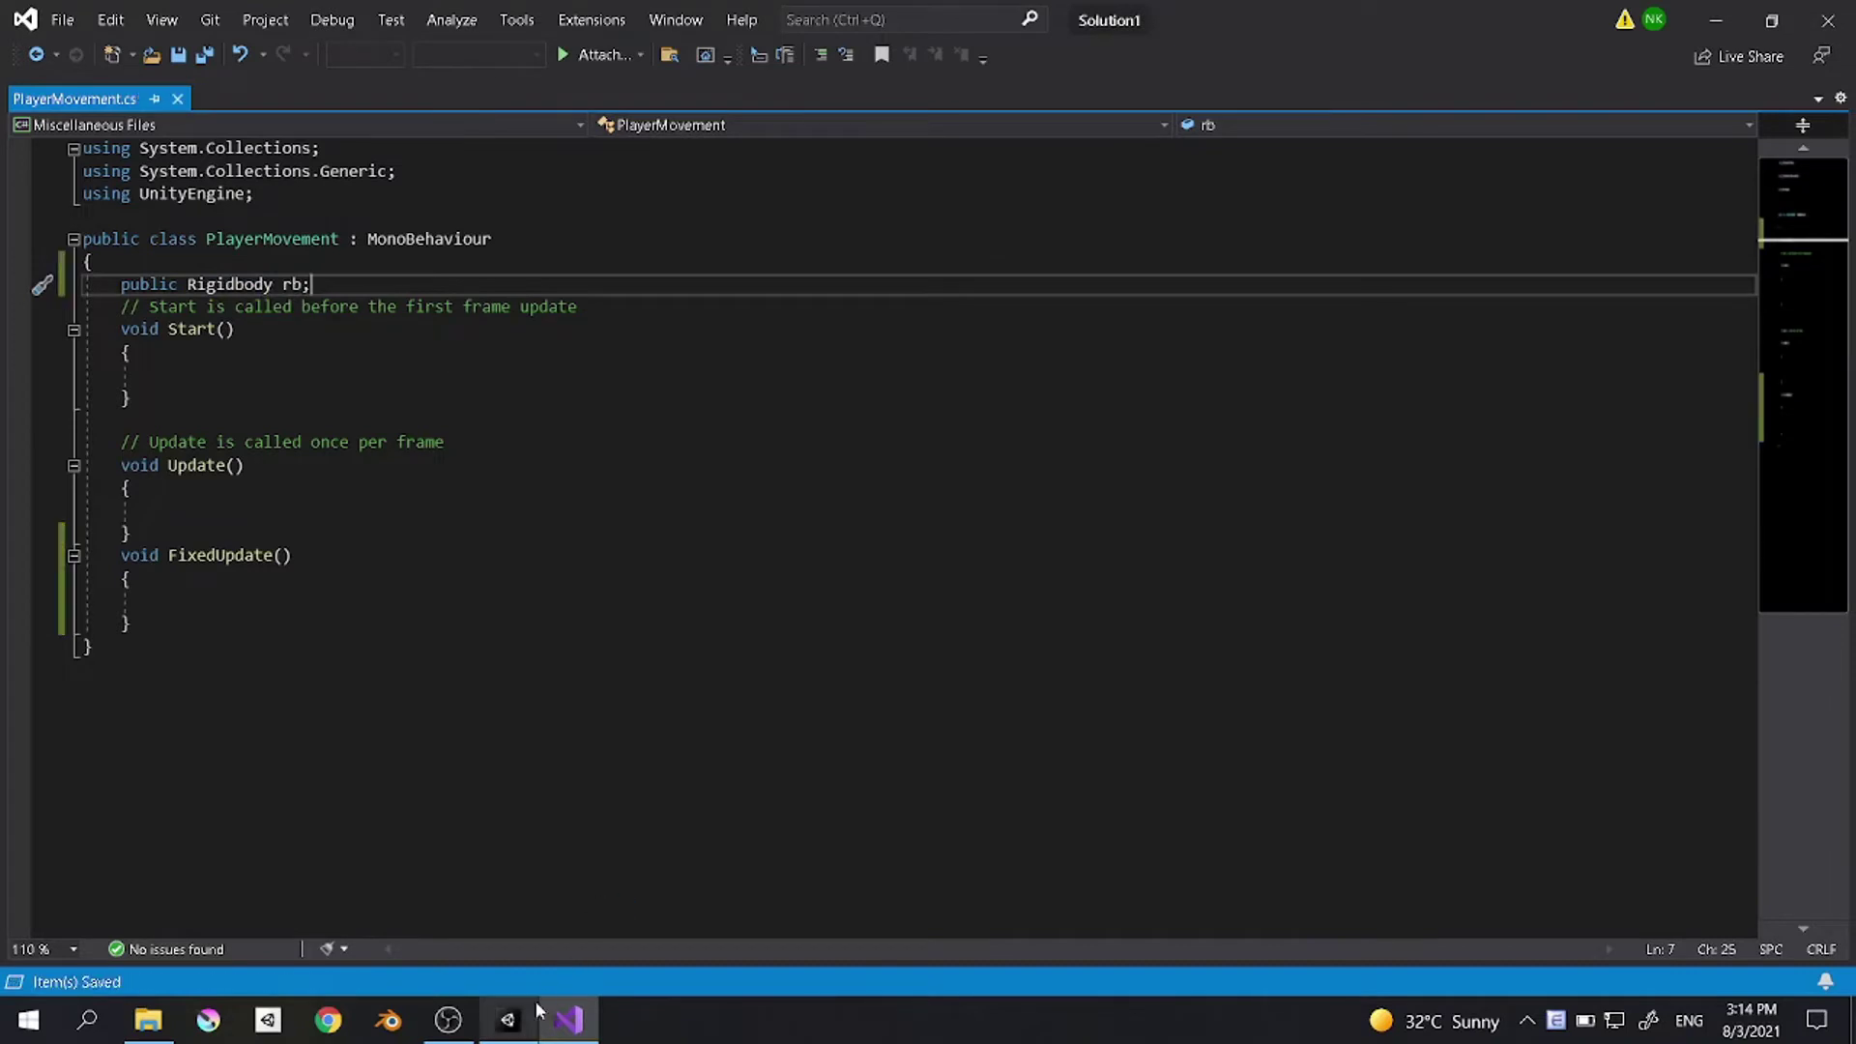
pyautogui.click(517, 1020)
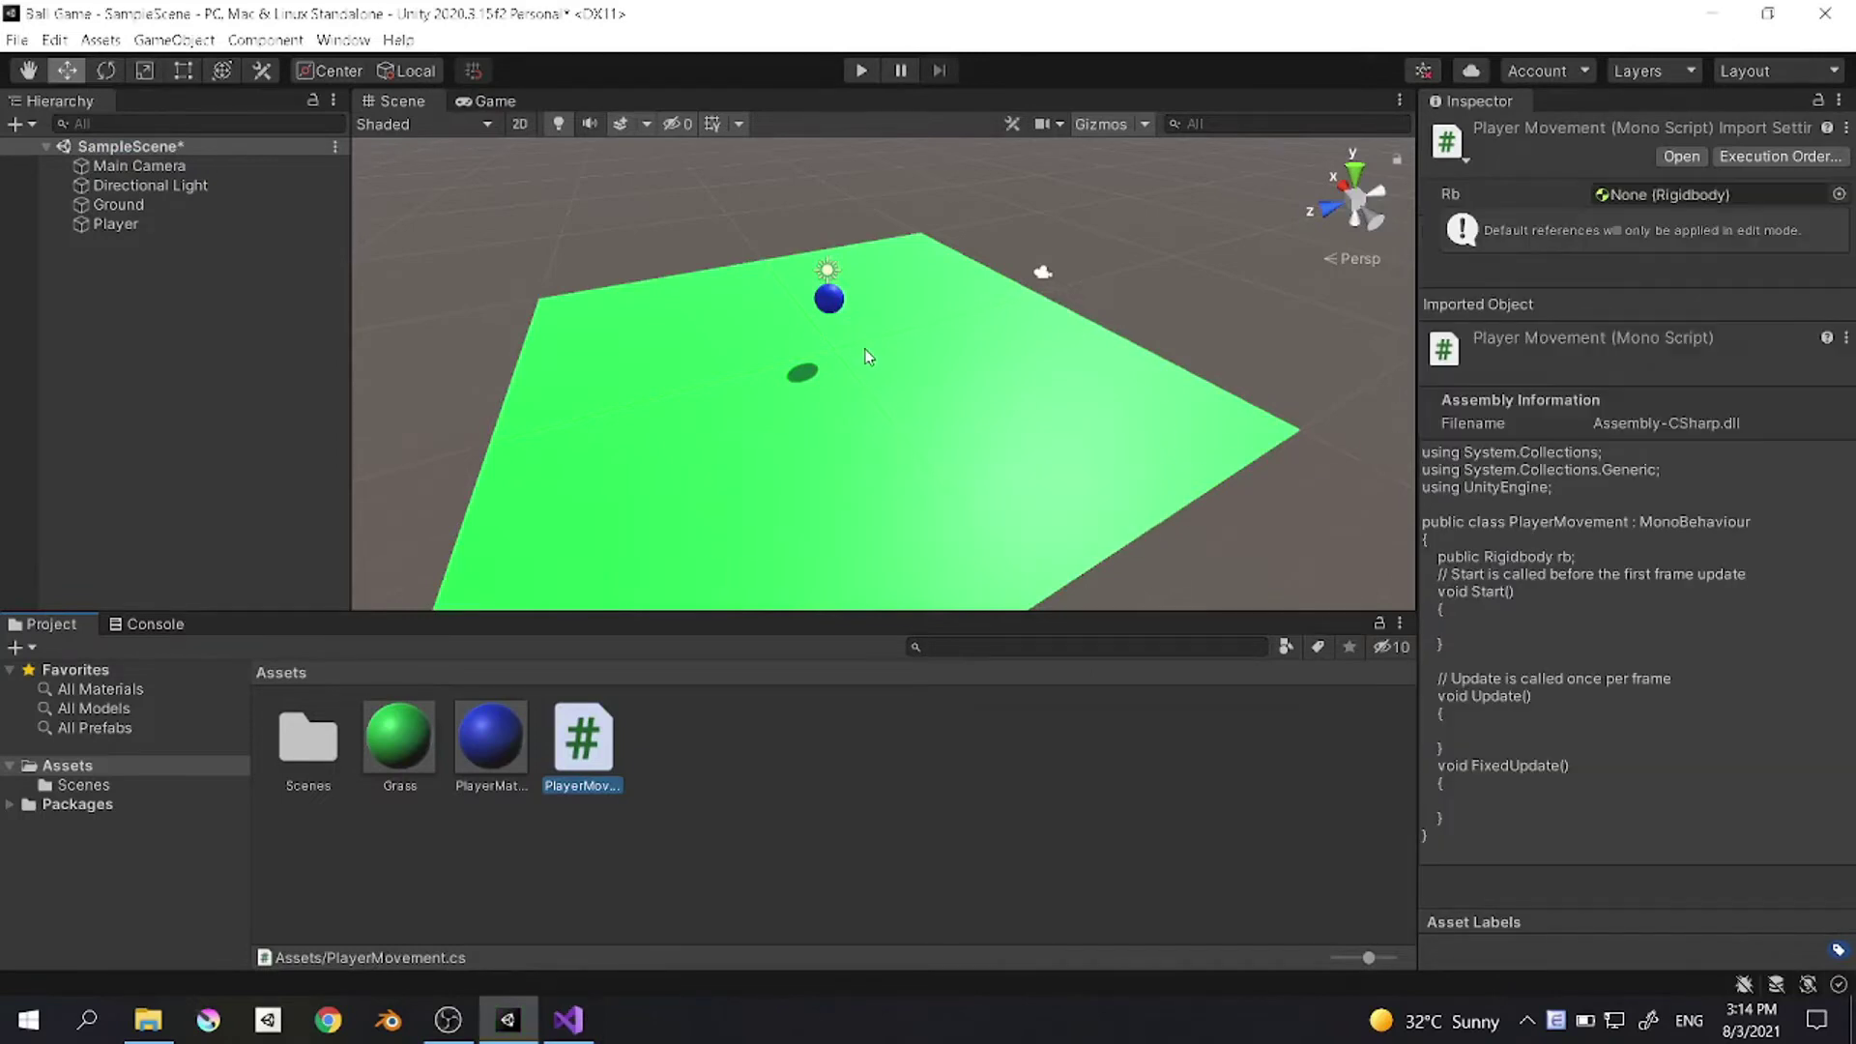
# Step: Drag the Player's Rigidbody into PlayerMovement's Rb slot, then go back to Visual Studio
pyautogui.click(830, 299)
pyautogui.scroll(-5, 1590, 692)
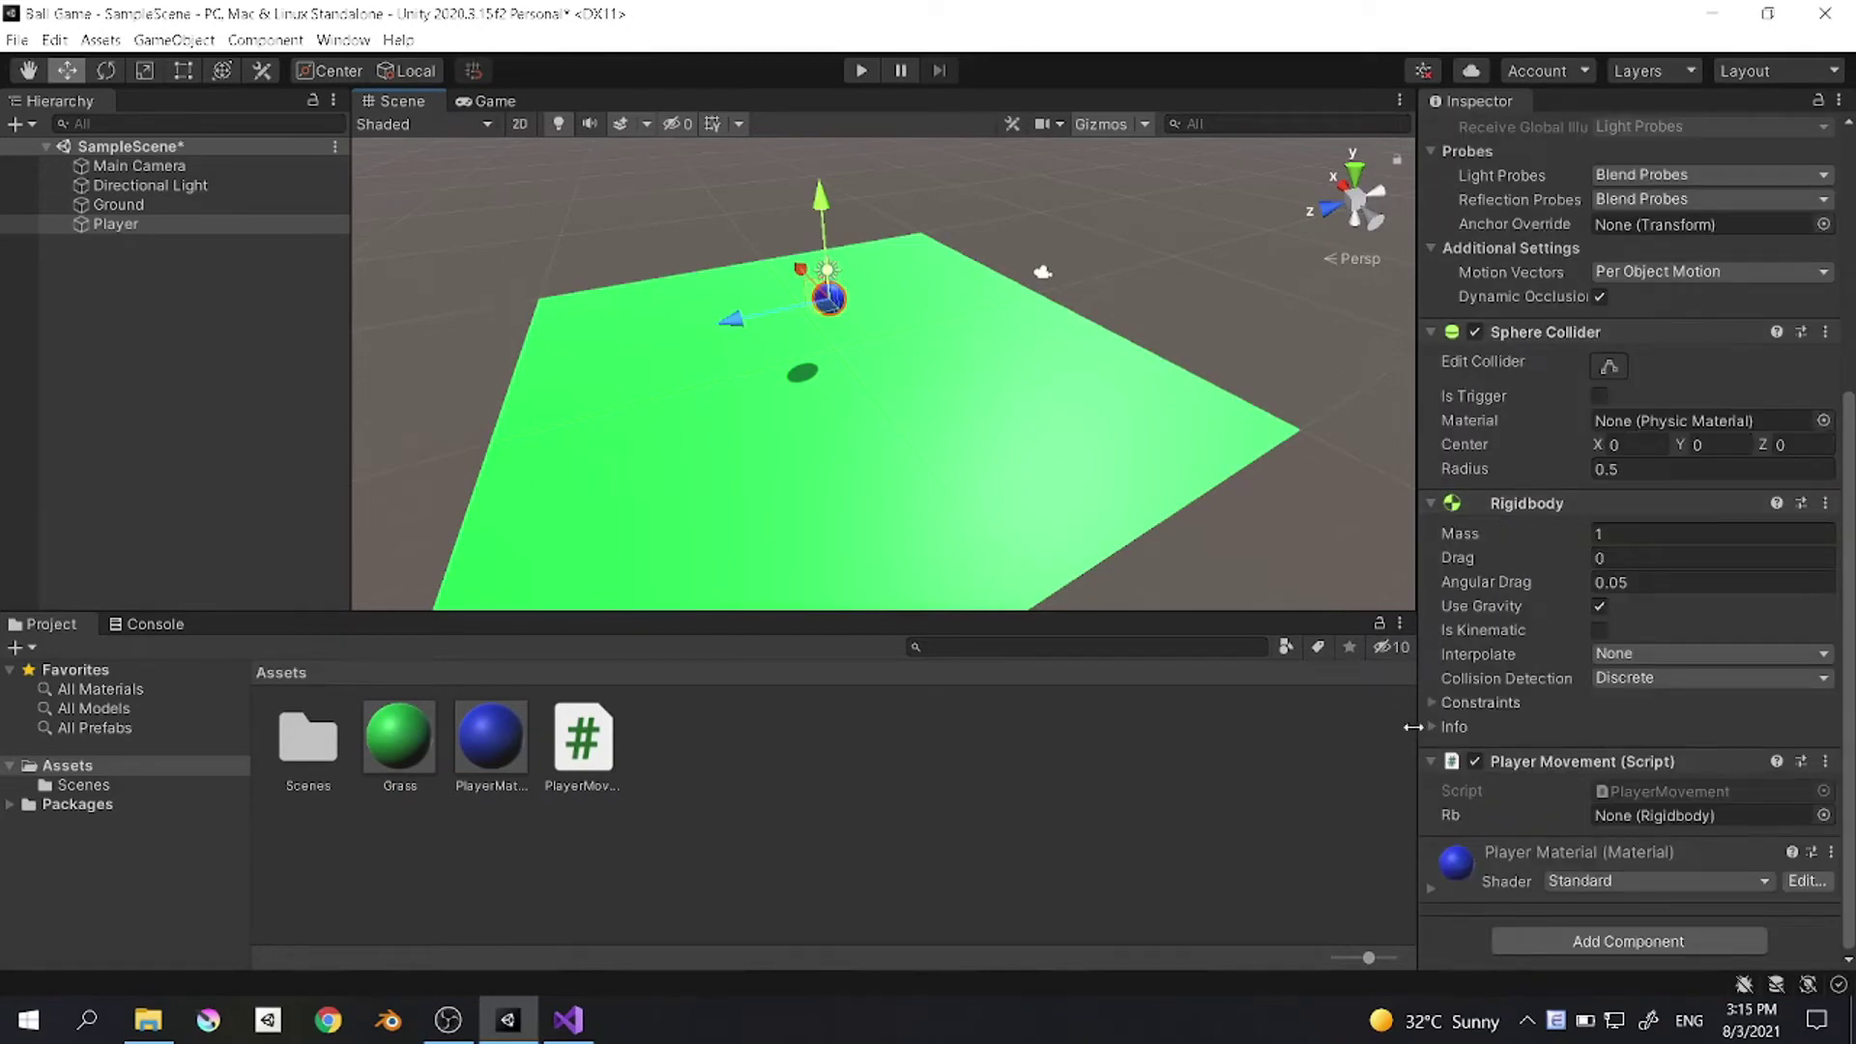
pyautogui.moveTo(1516, 513); pyautogui.dragTo(1618, 817)
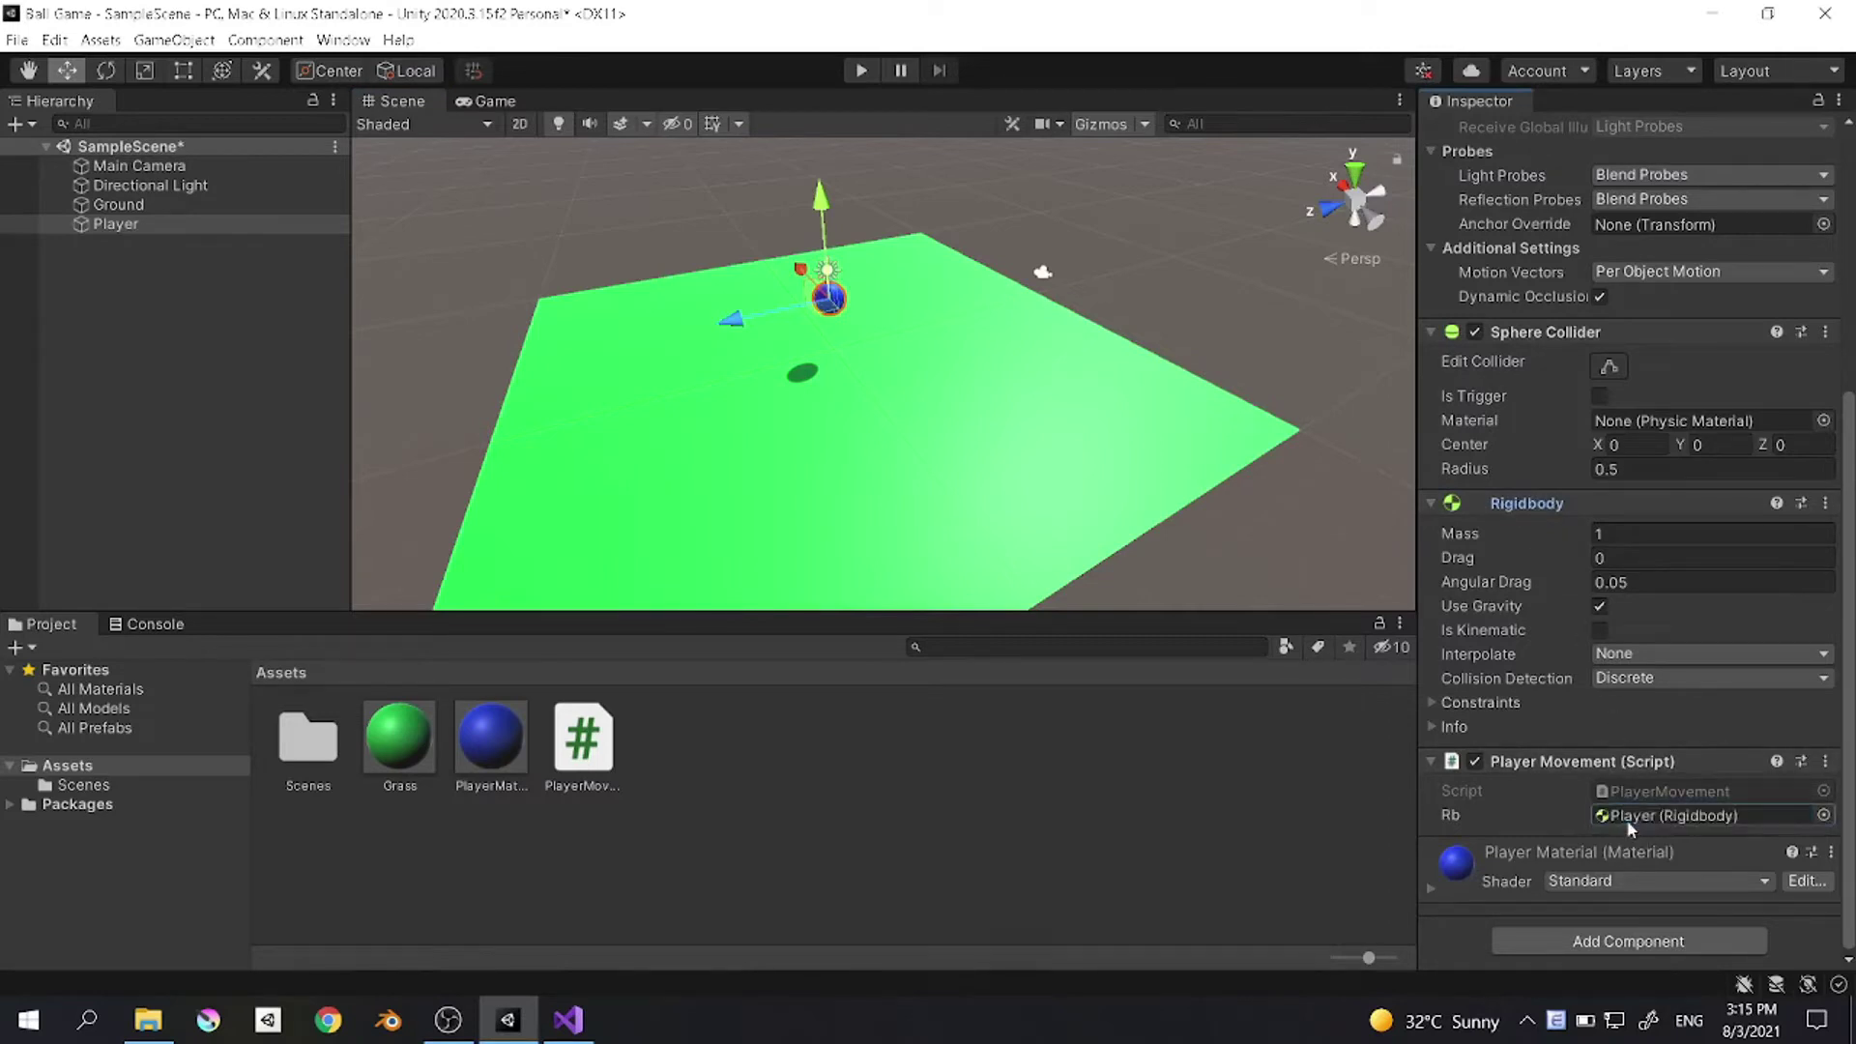
pyautogui.click(569, 1020)
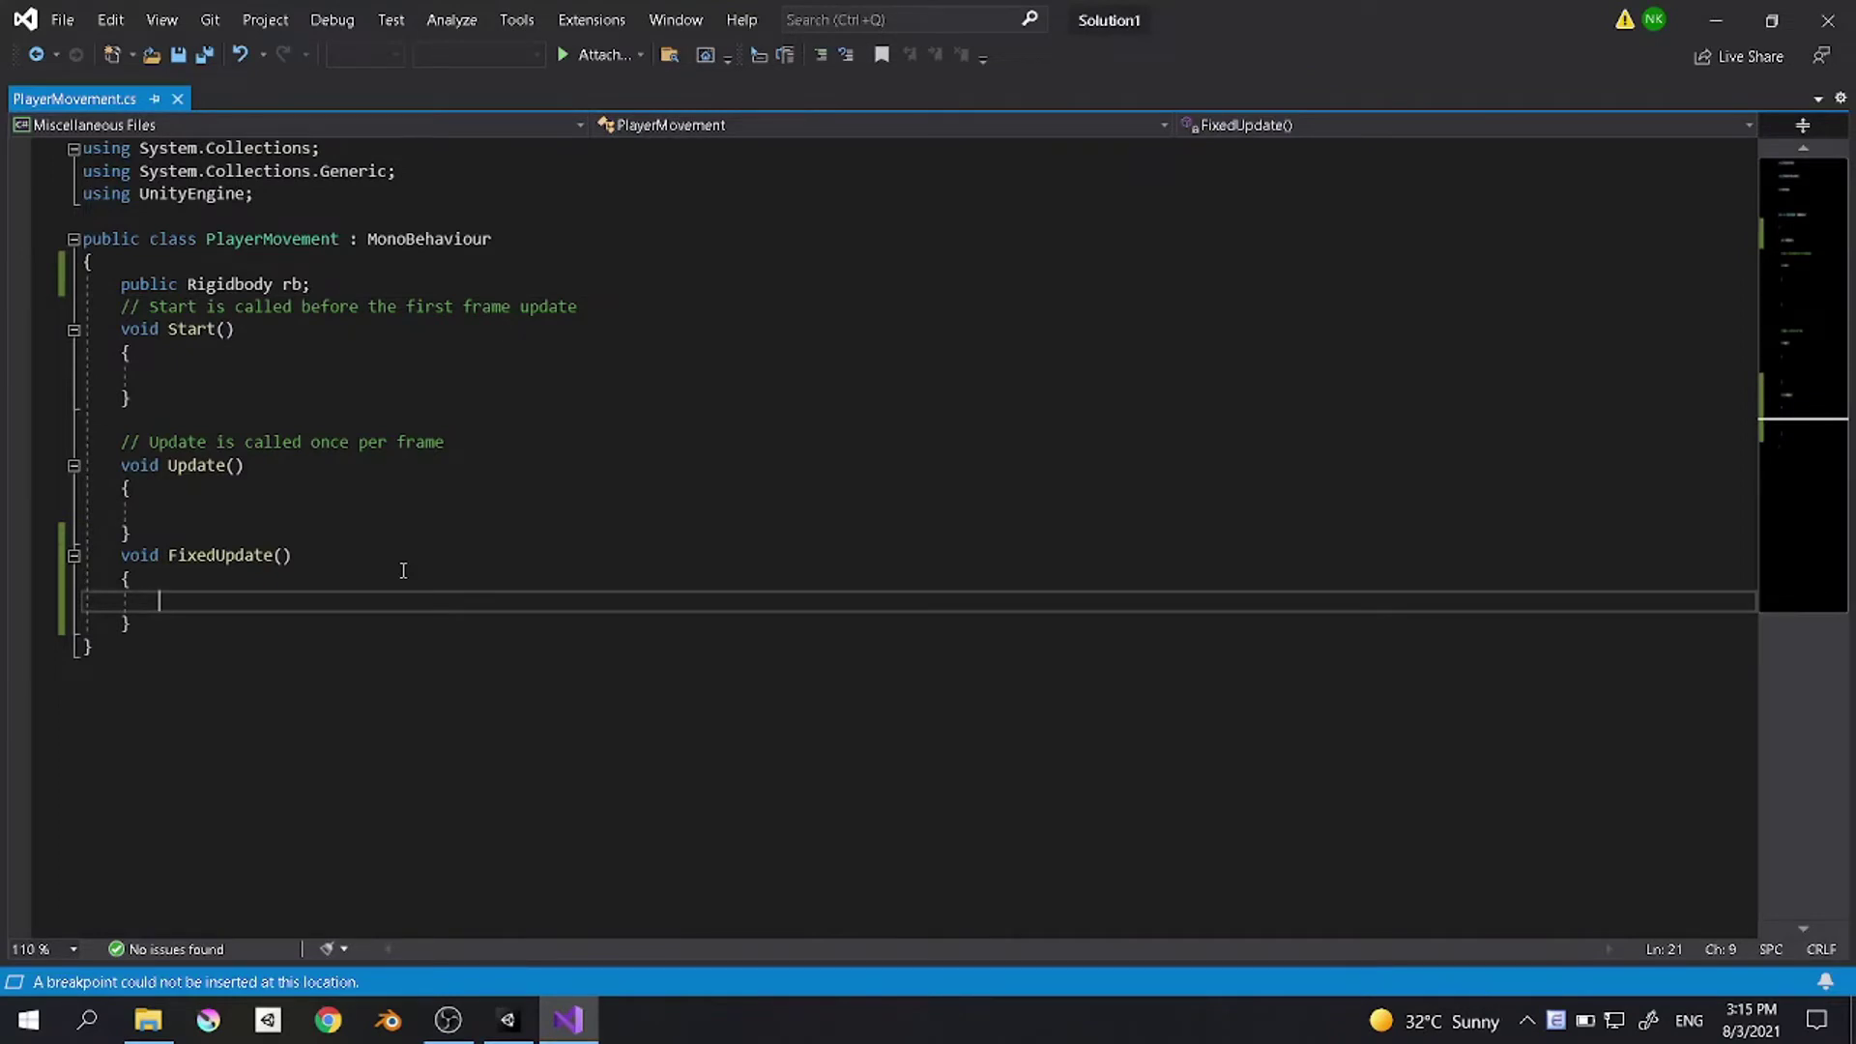
# Step: Start an rb.Addforce(0,0, call inside FixedUpdate
pyautogui.write('rb.A')
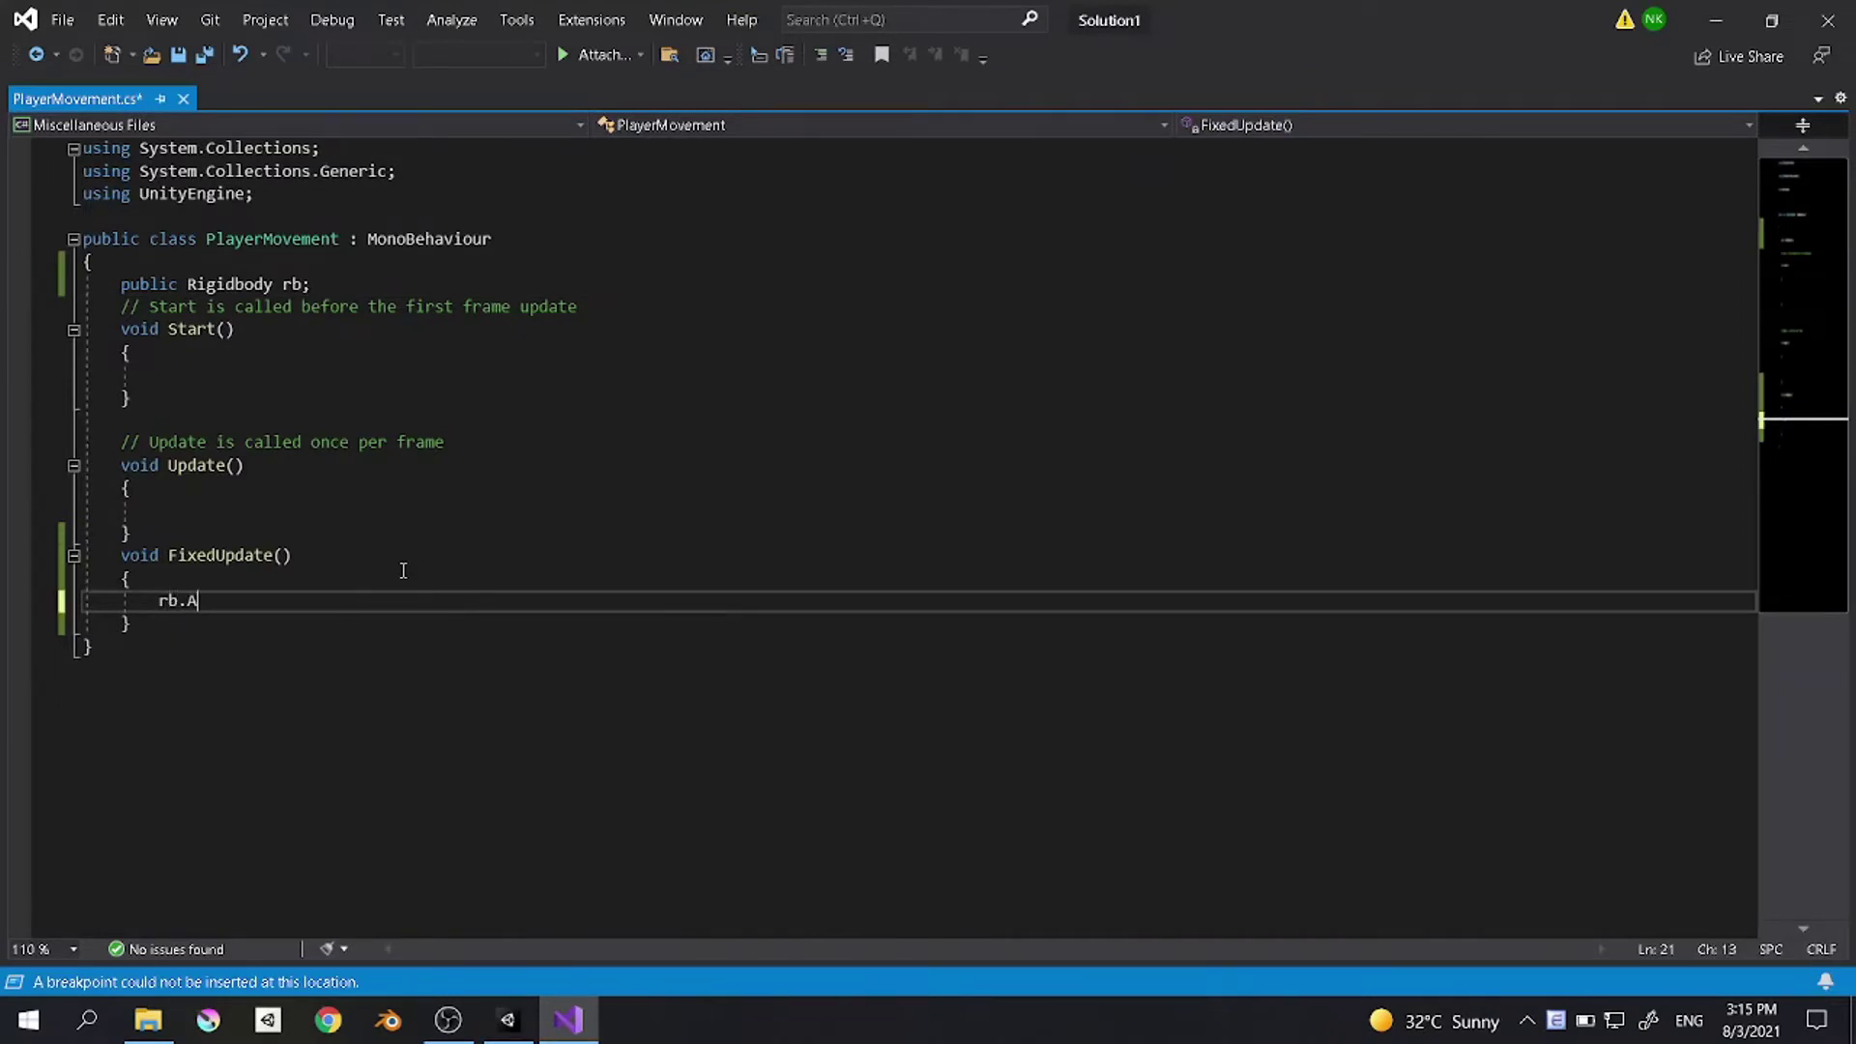
pyautogui.write('ddforce(')
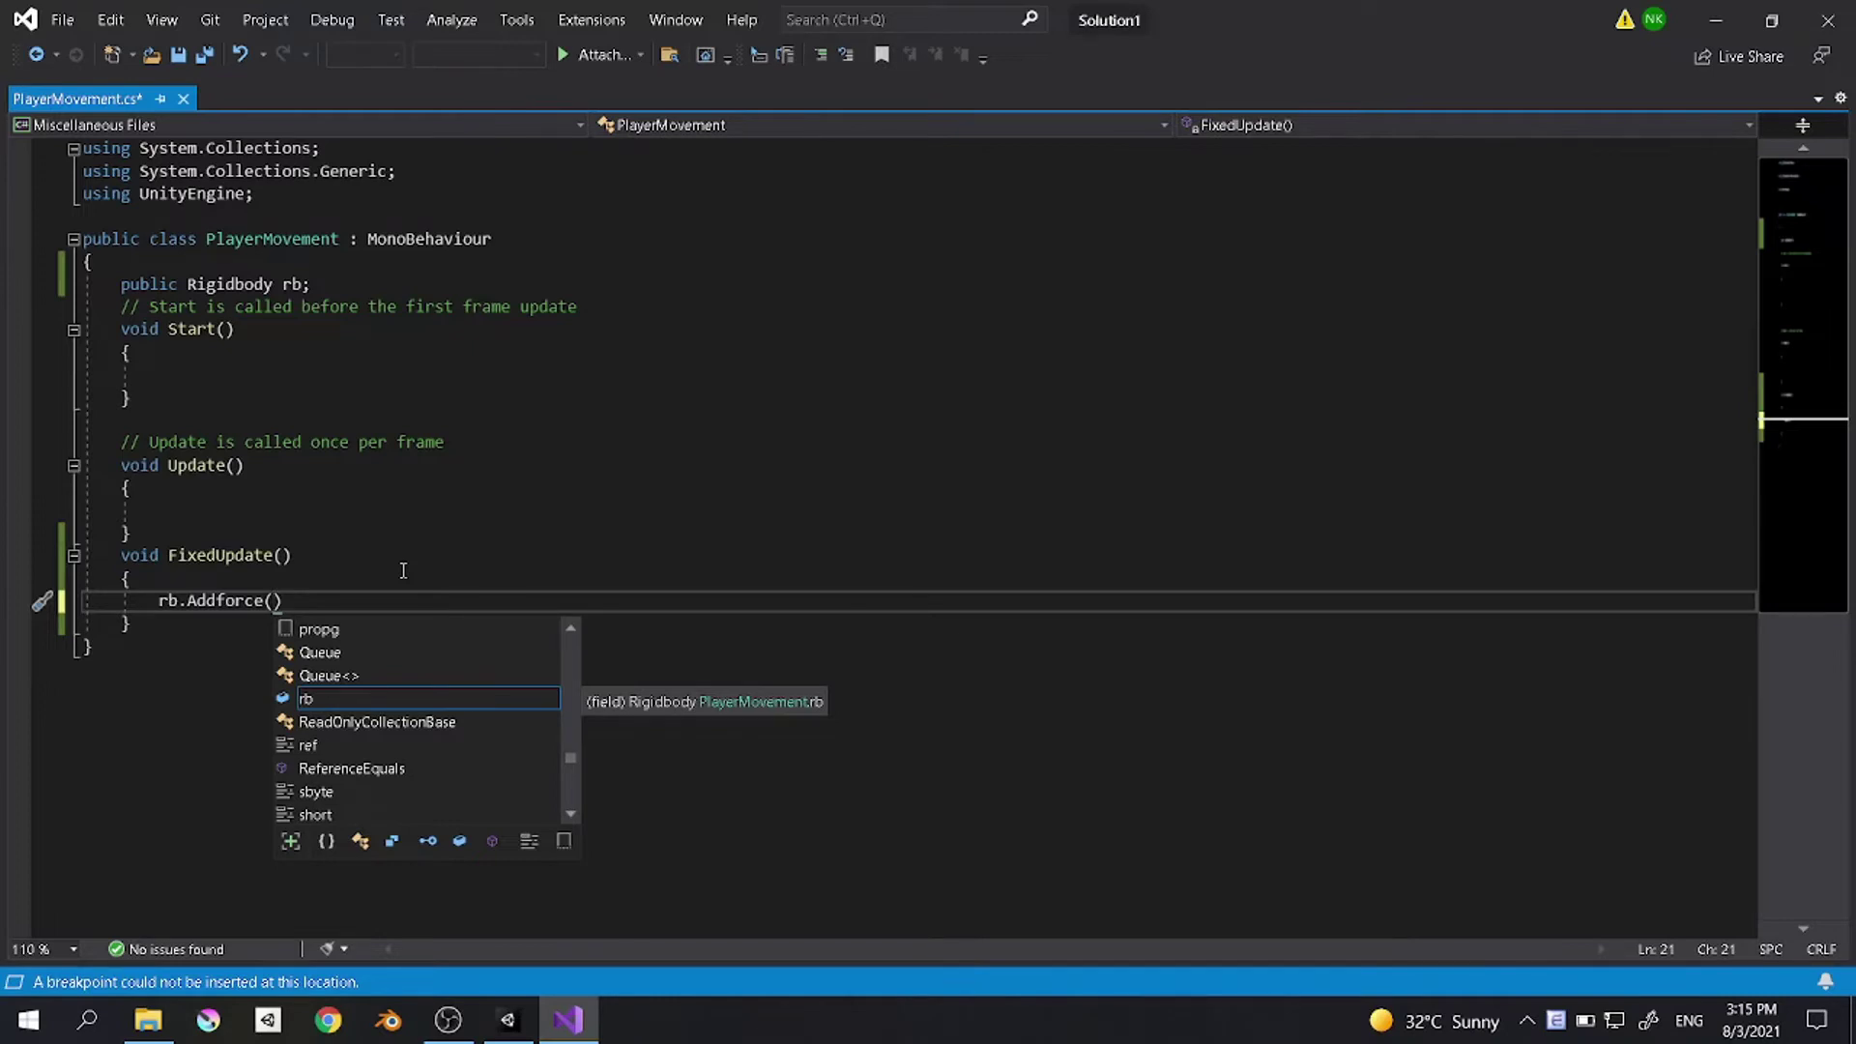
pyautogui.press('Escape')
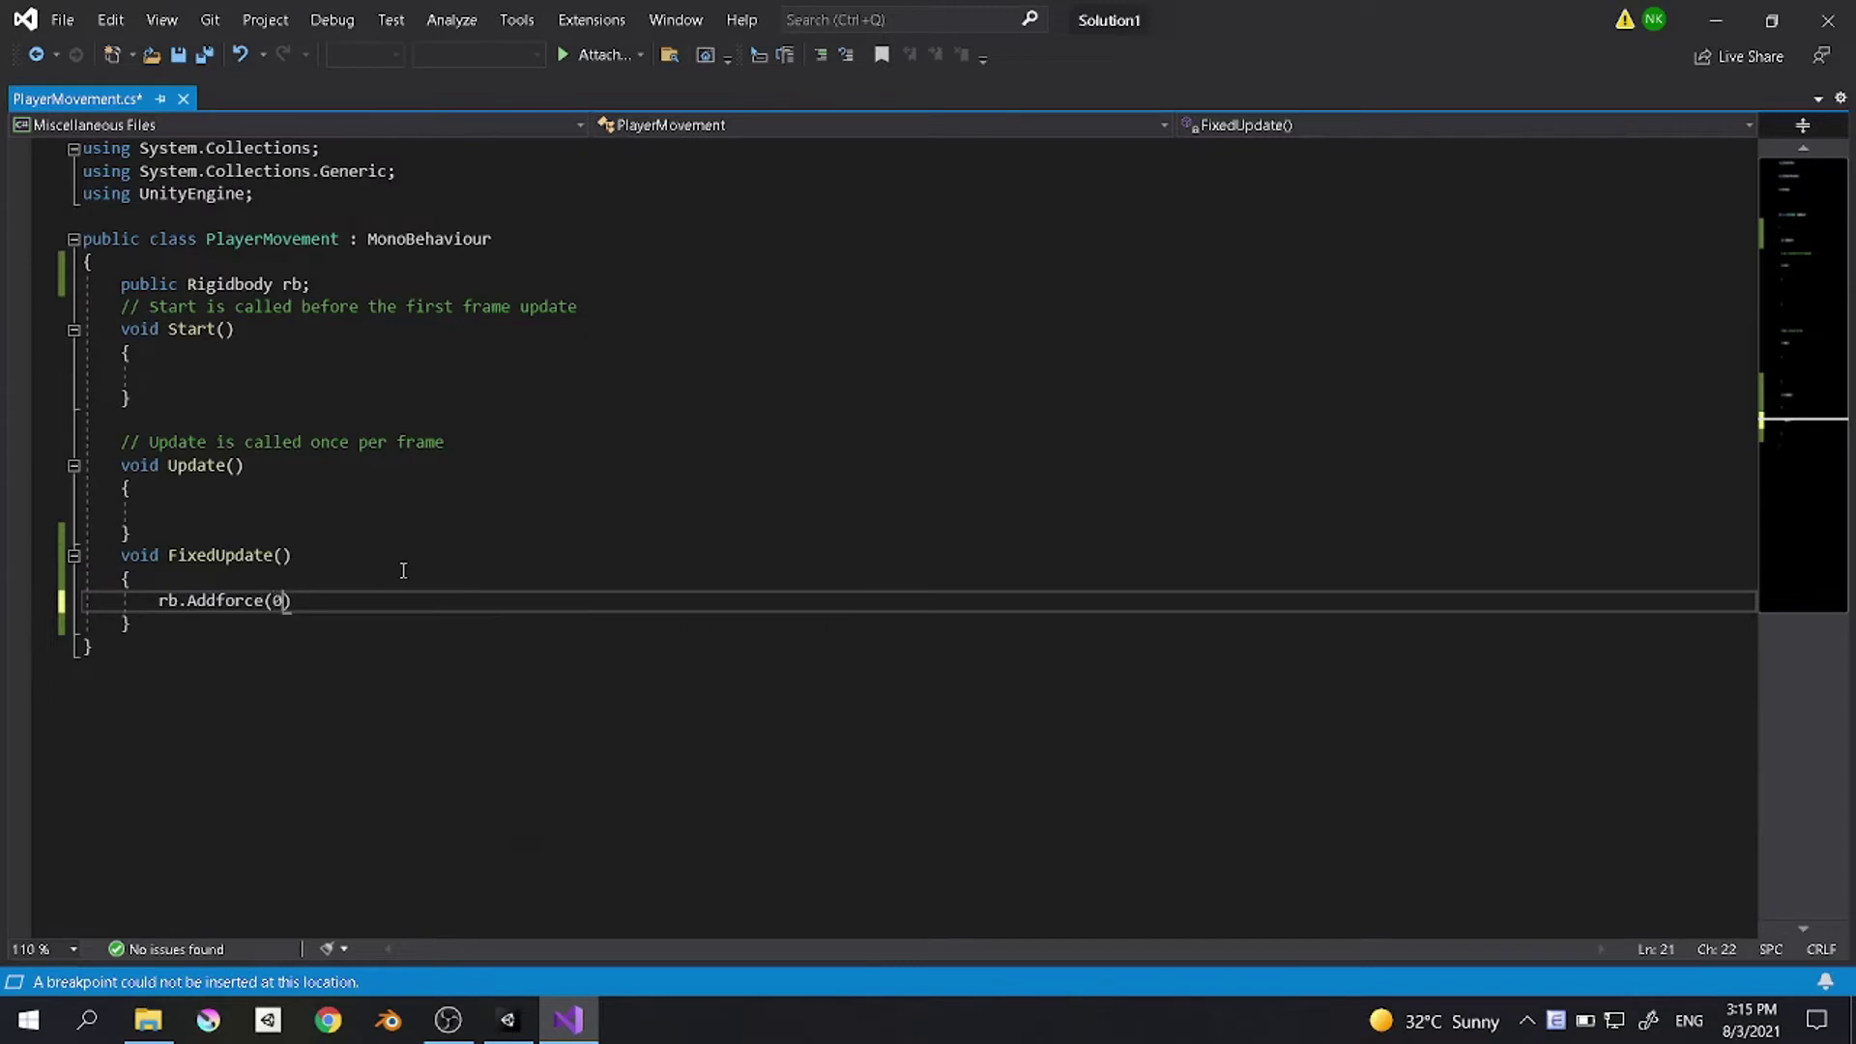
pyautogui.write('0,0,')
# Step: Declare 'public float movement_speed = 1500f;' below the rb field
pyautogui.click(334, 283)
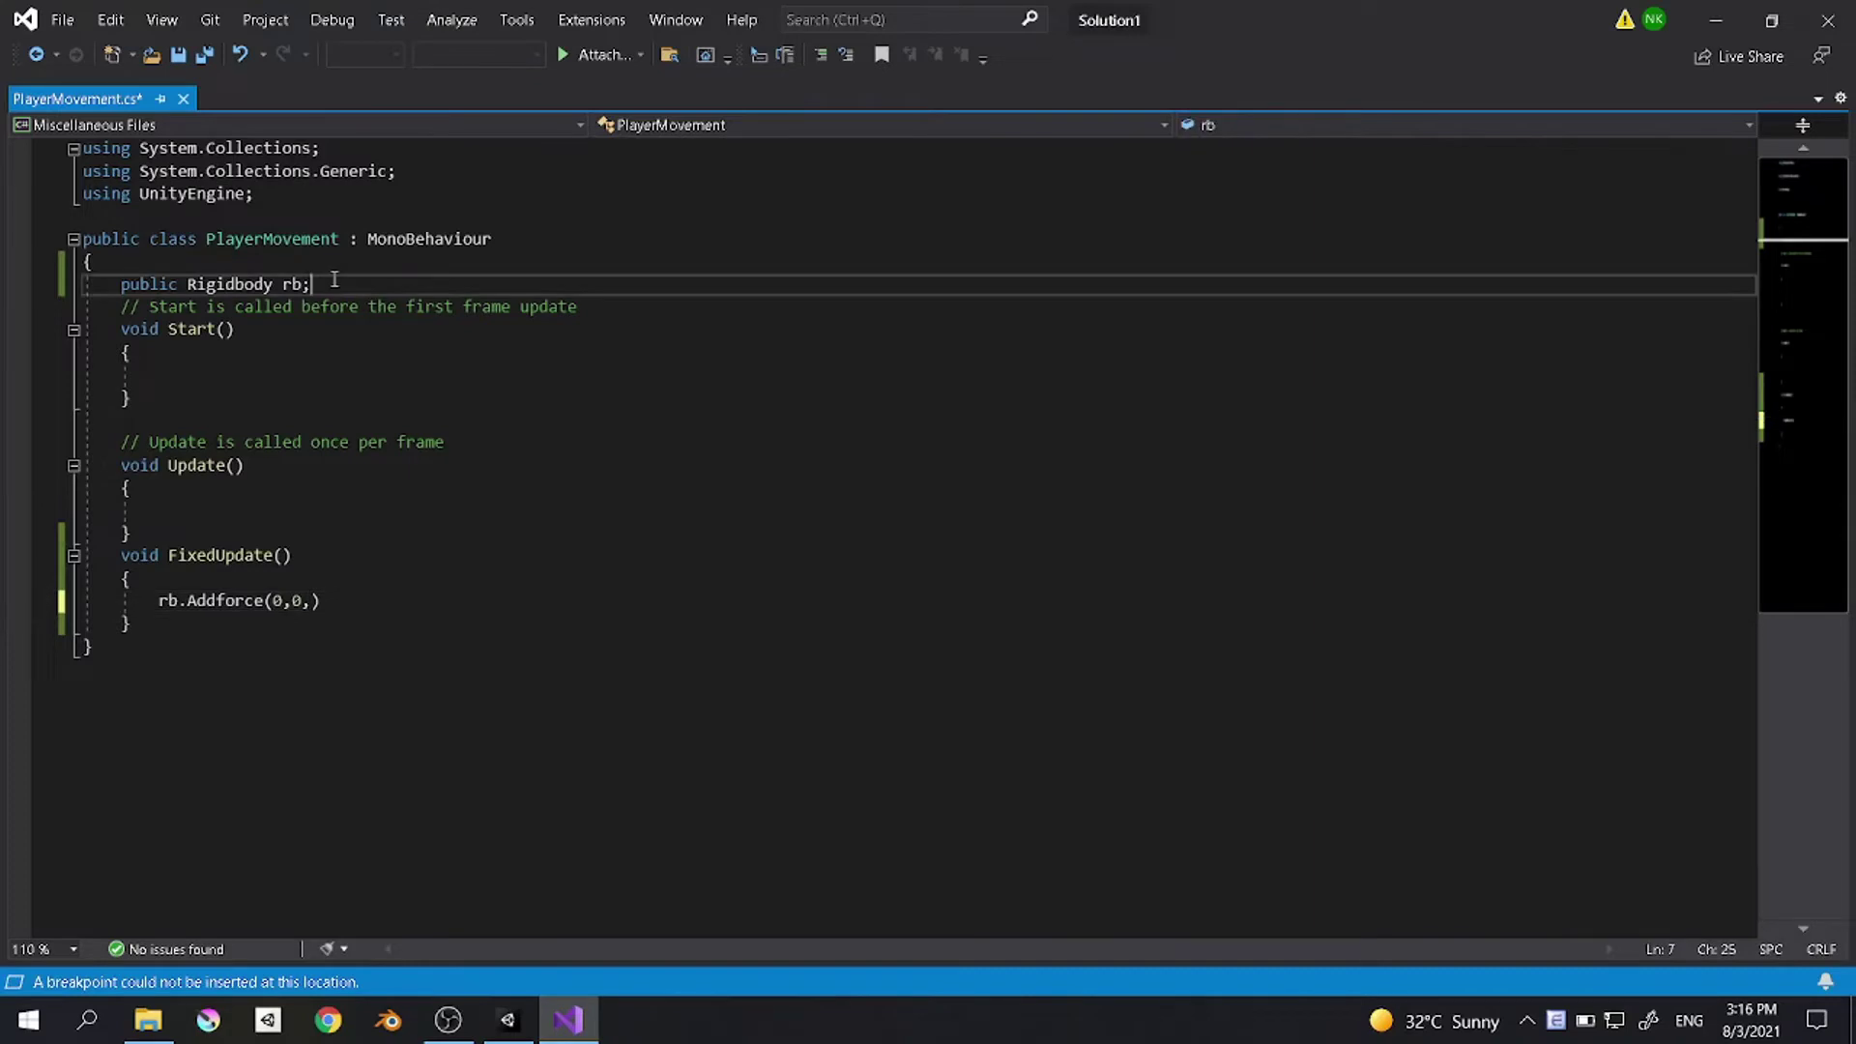
pyautogui.press('Return')
pyautogui.press('Return')
pyautogui.press('Up')
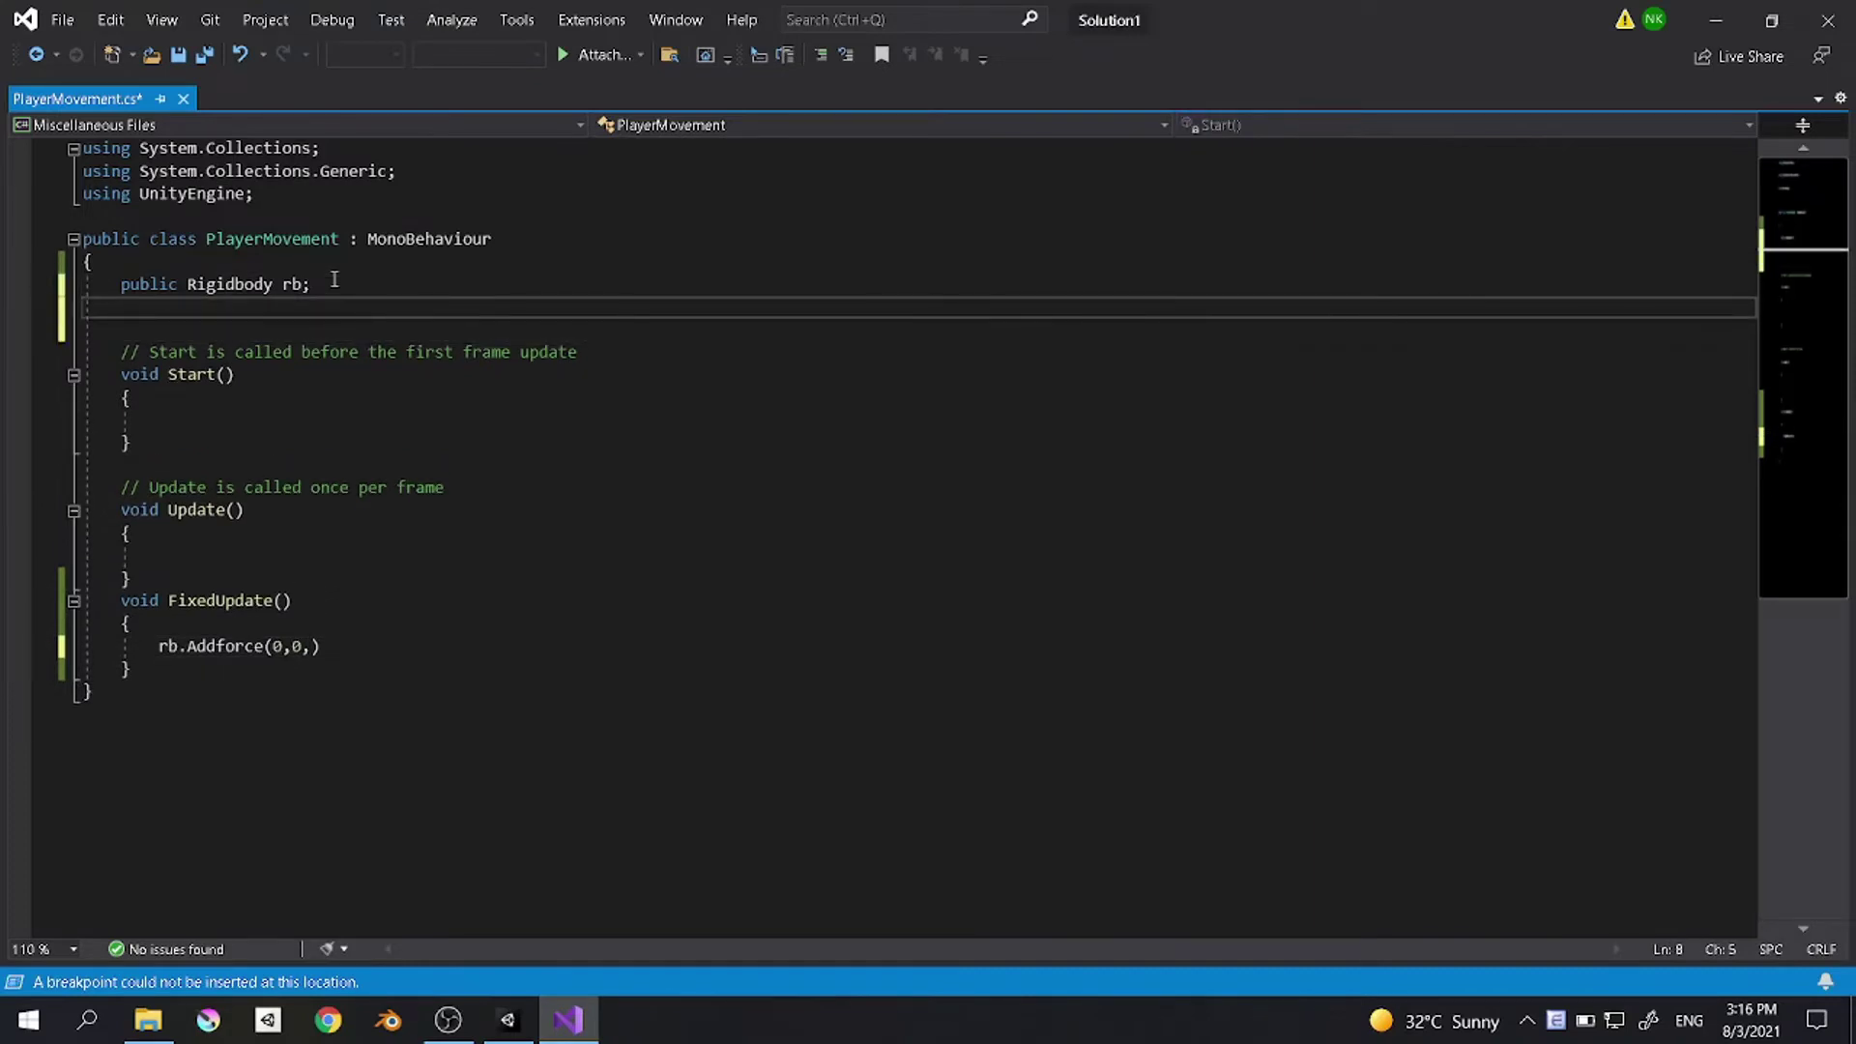
pyautogui.write('public int move')
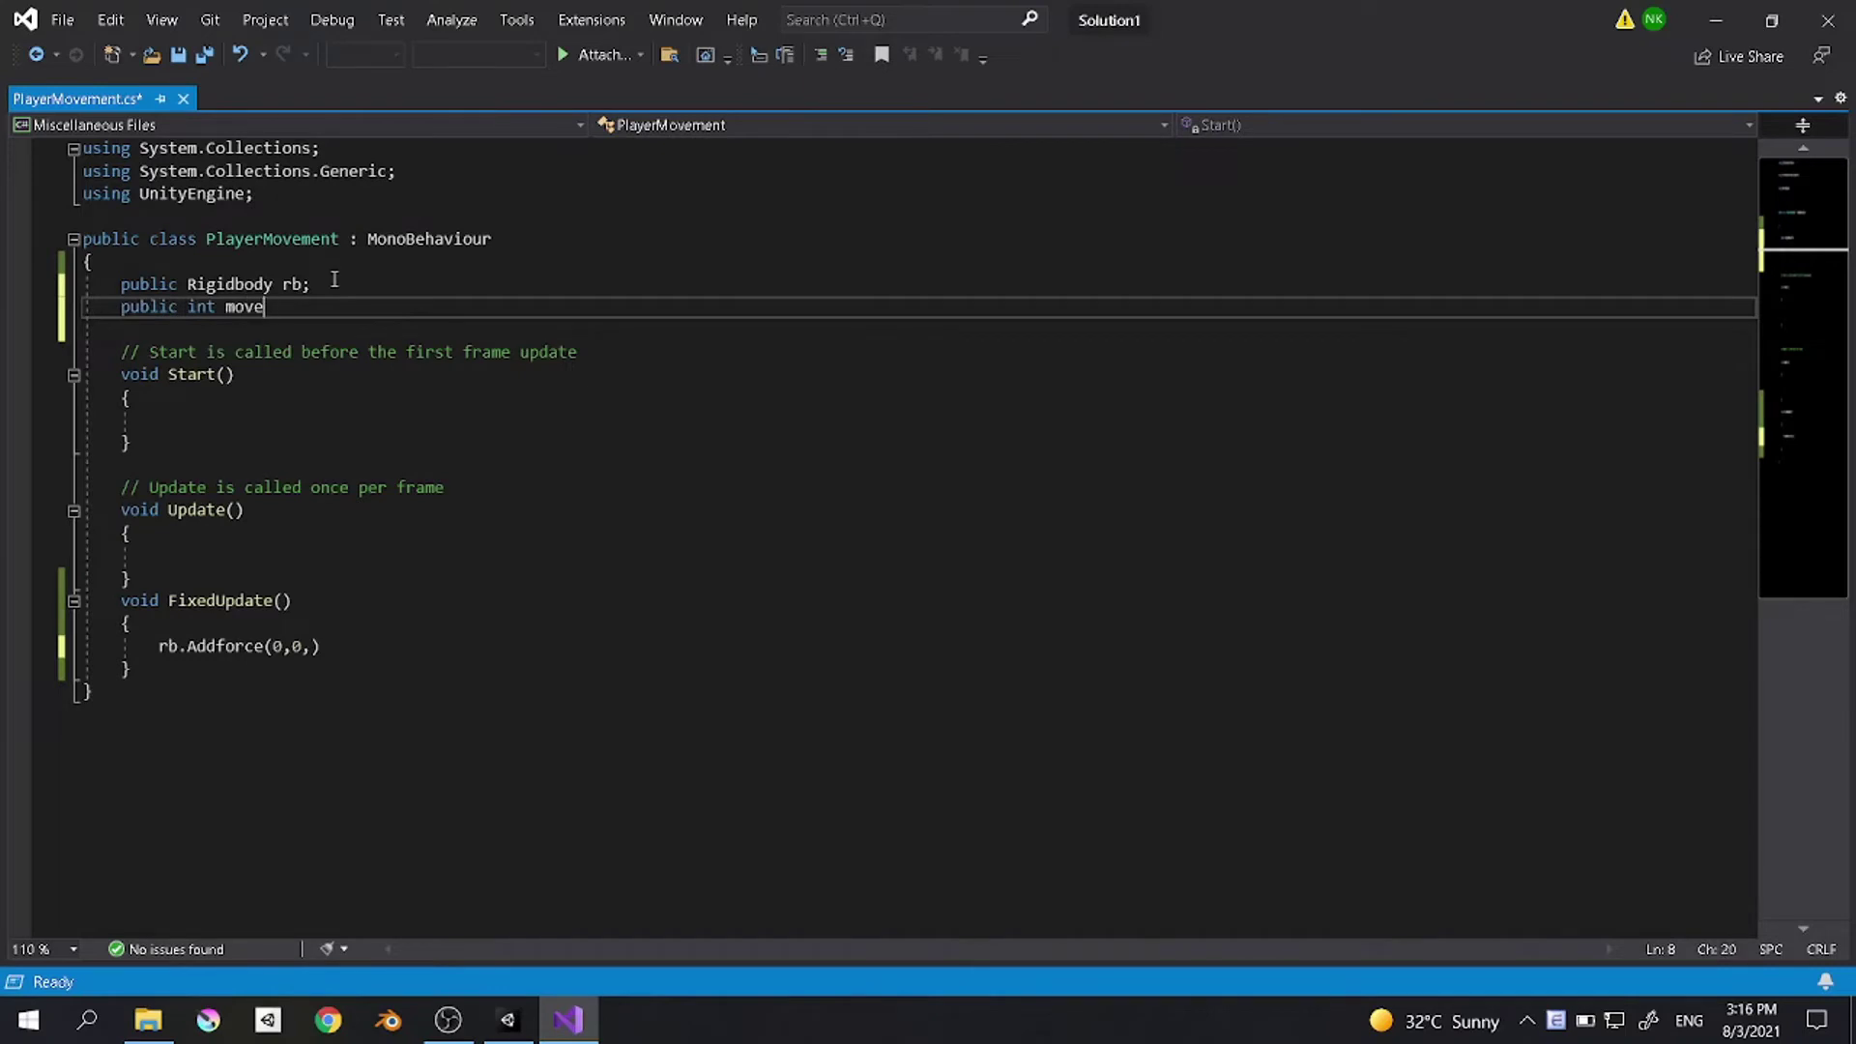
pyautogui.press('BackSpace')
pyautogui.press('BackSpace')
pyautogui.press('BackSpace')
pyautogui.press('BackSpace')
pyautogui.press('BackSpace')
pyautogui.press('BackSpace')
pyautogui.press('BackSpace')
pyautogui.press('BackSpace')
pyautogui.write('float movement_spee')
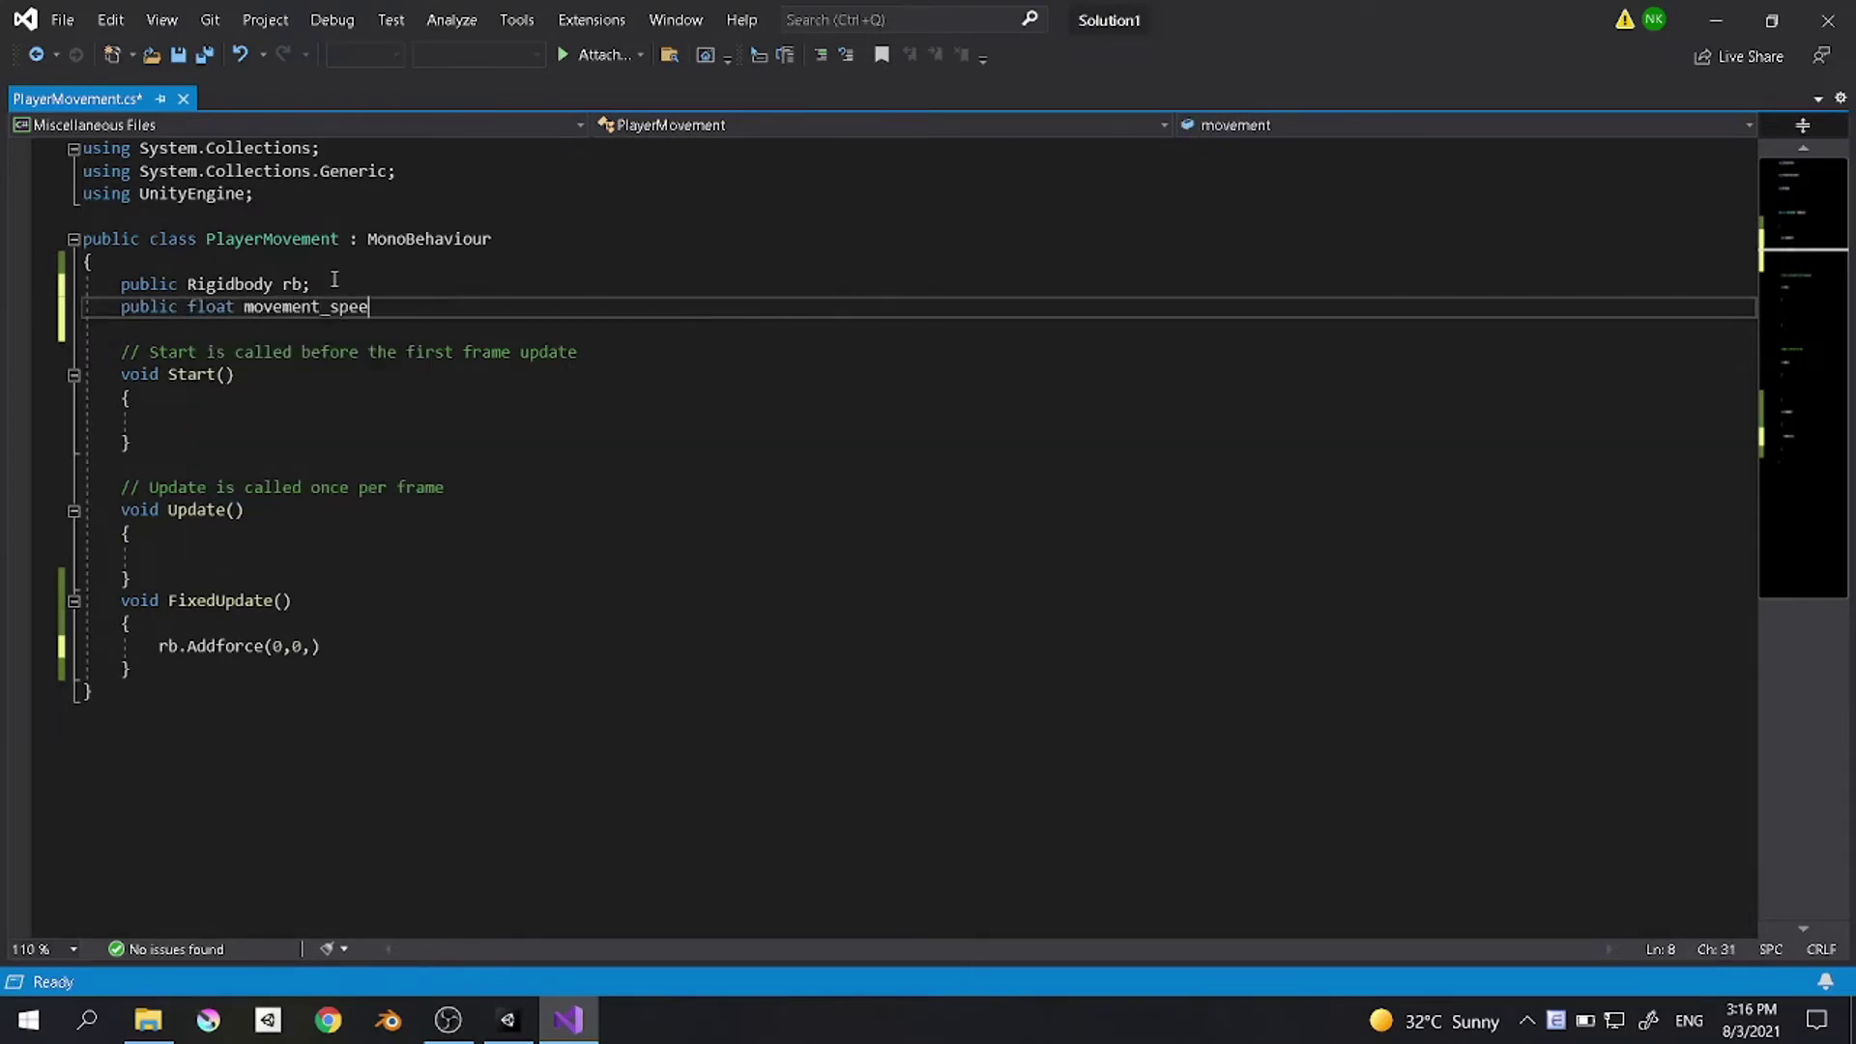
pyautogui.write('d = 5')
pyautogui.press('BackSpace')
pyautogui.write('1500f;')
# Step: Add movement_speed * Time.deltaTime as the z argument of the Addforce call
pyautogui.click(394, 640)
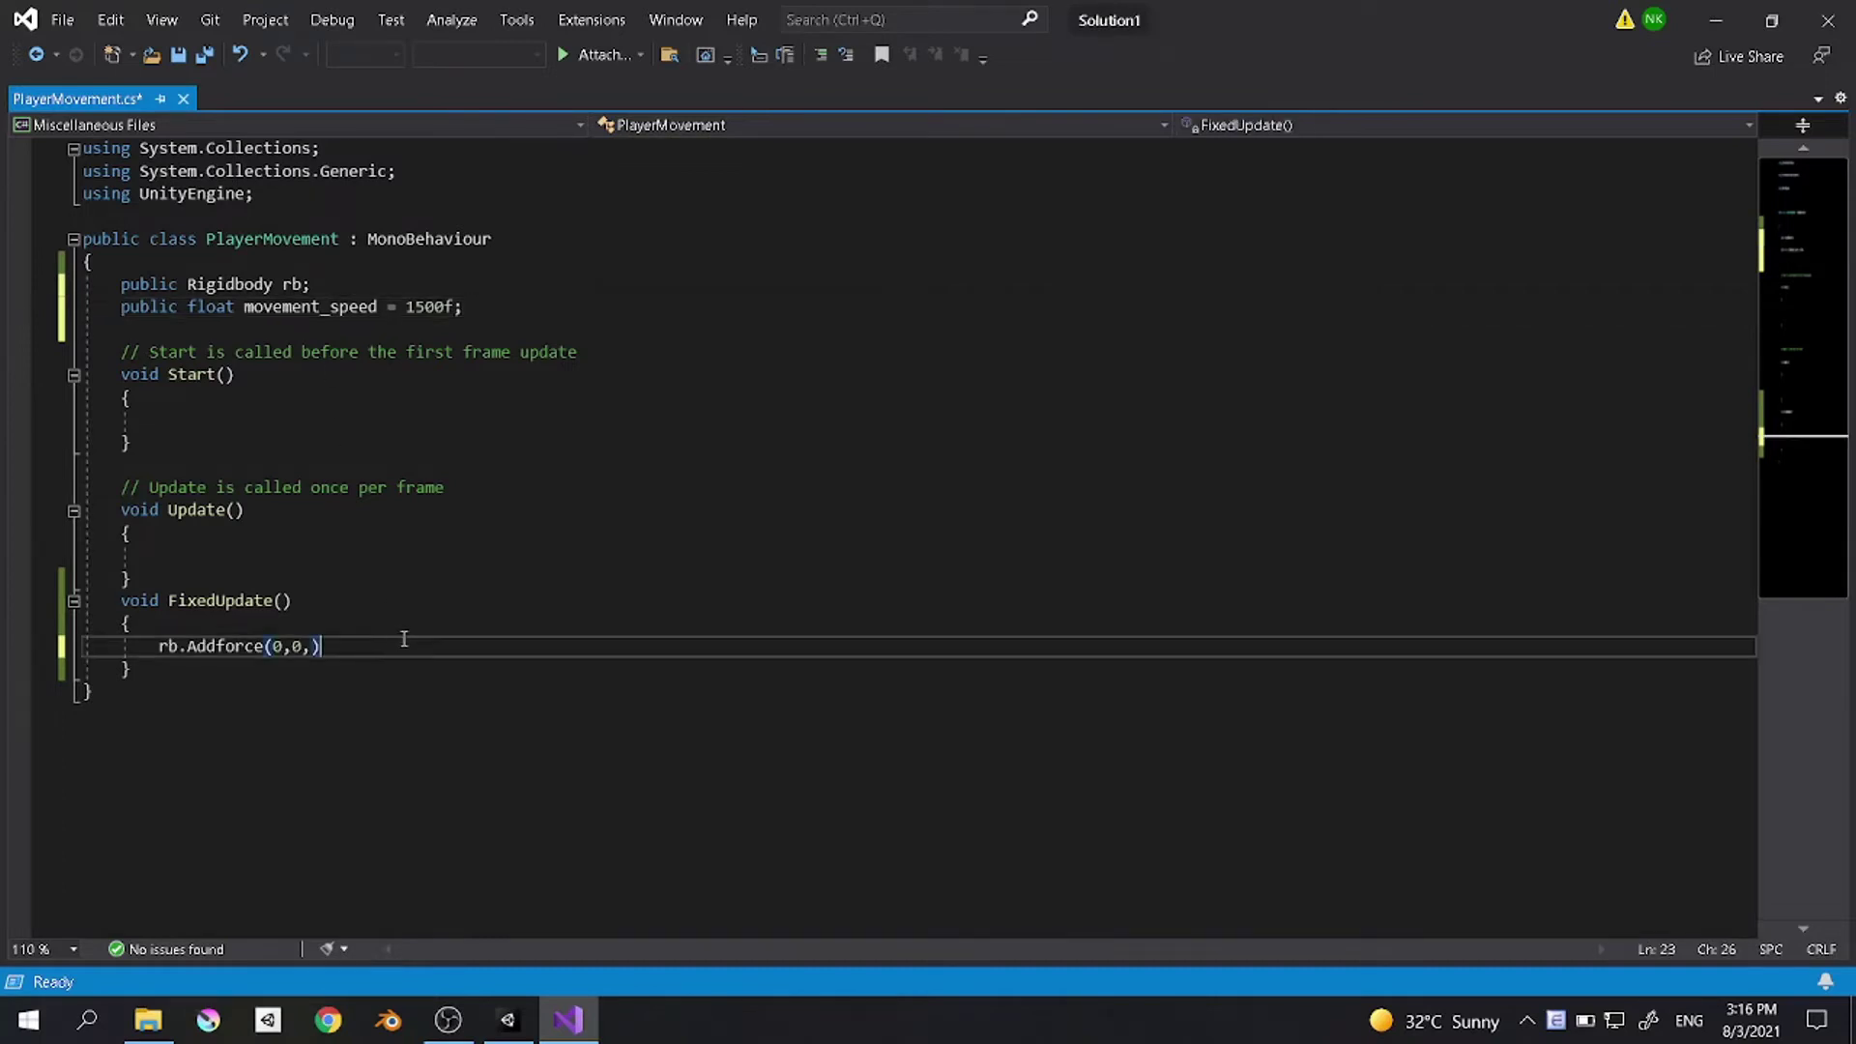
pyautogui.write('movemt')
pyautogui.press('Tab')
pyautogui.write('* Time.delta')
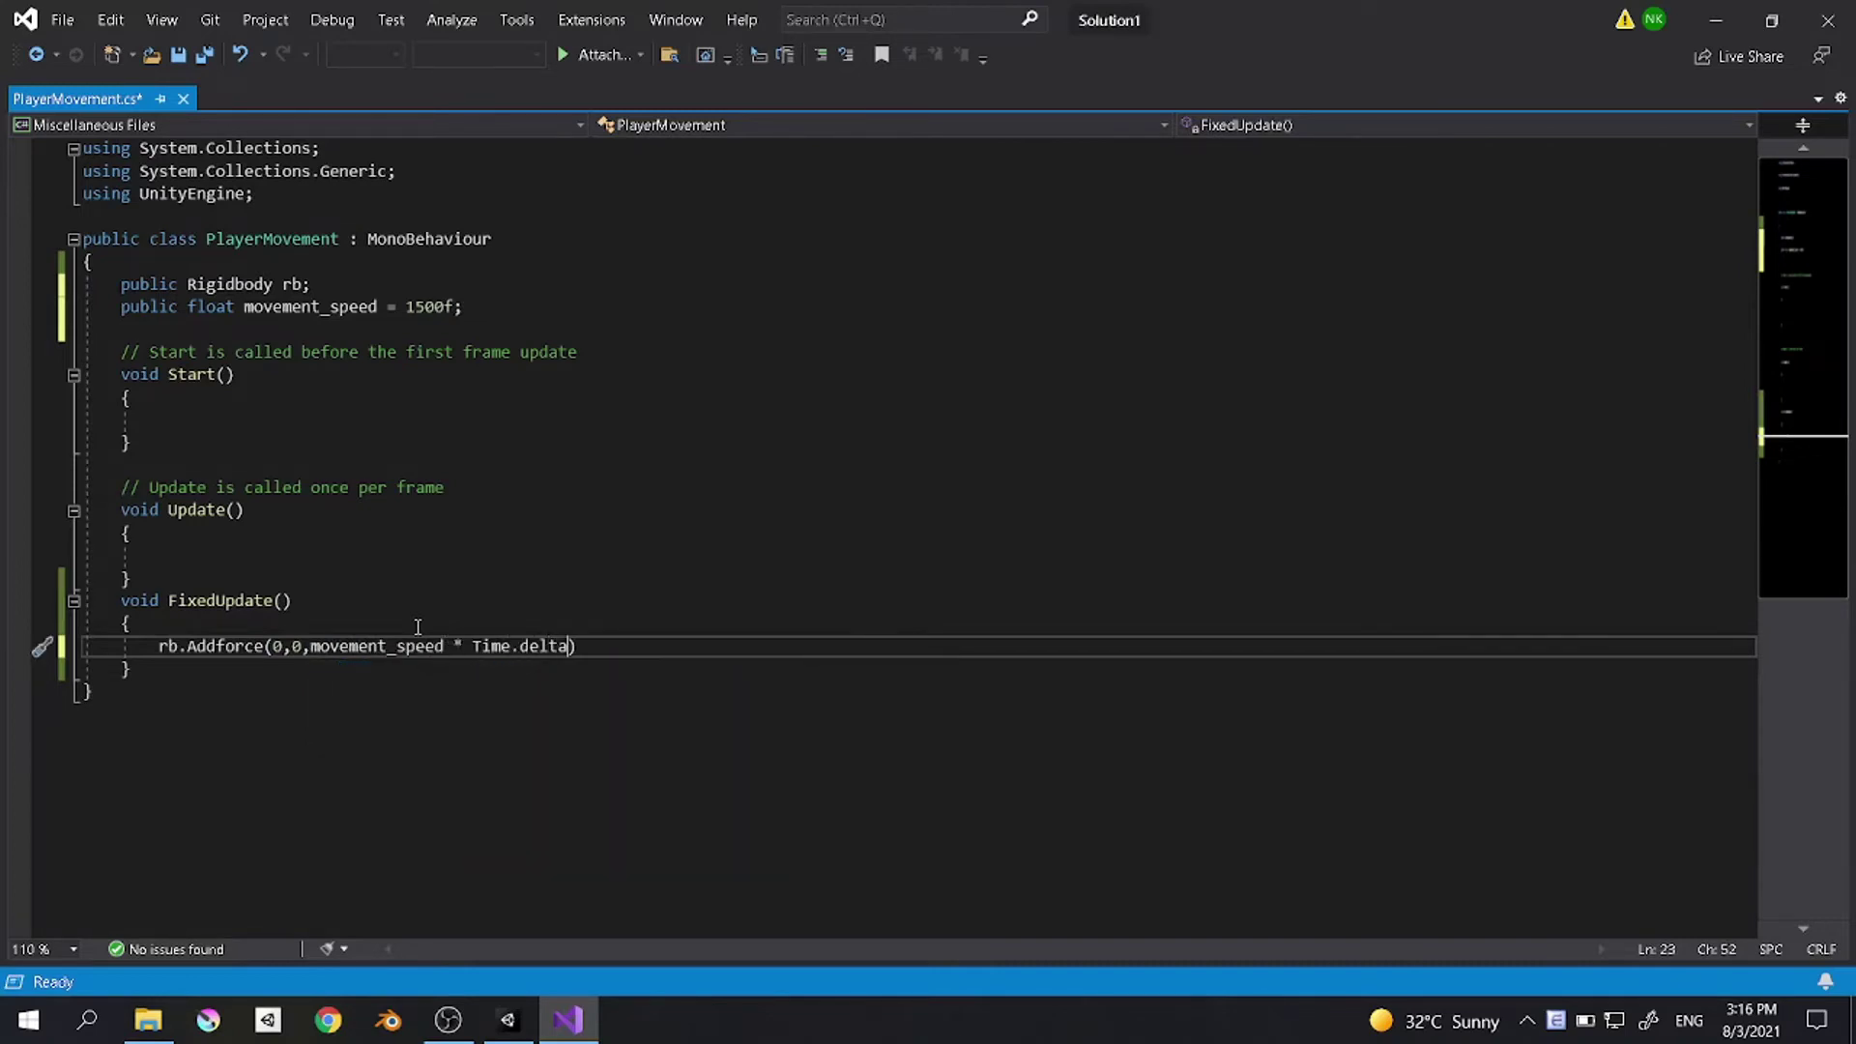
pyautogui.write('Time')
pyautogui.click(507, 1020)
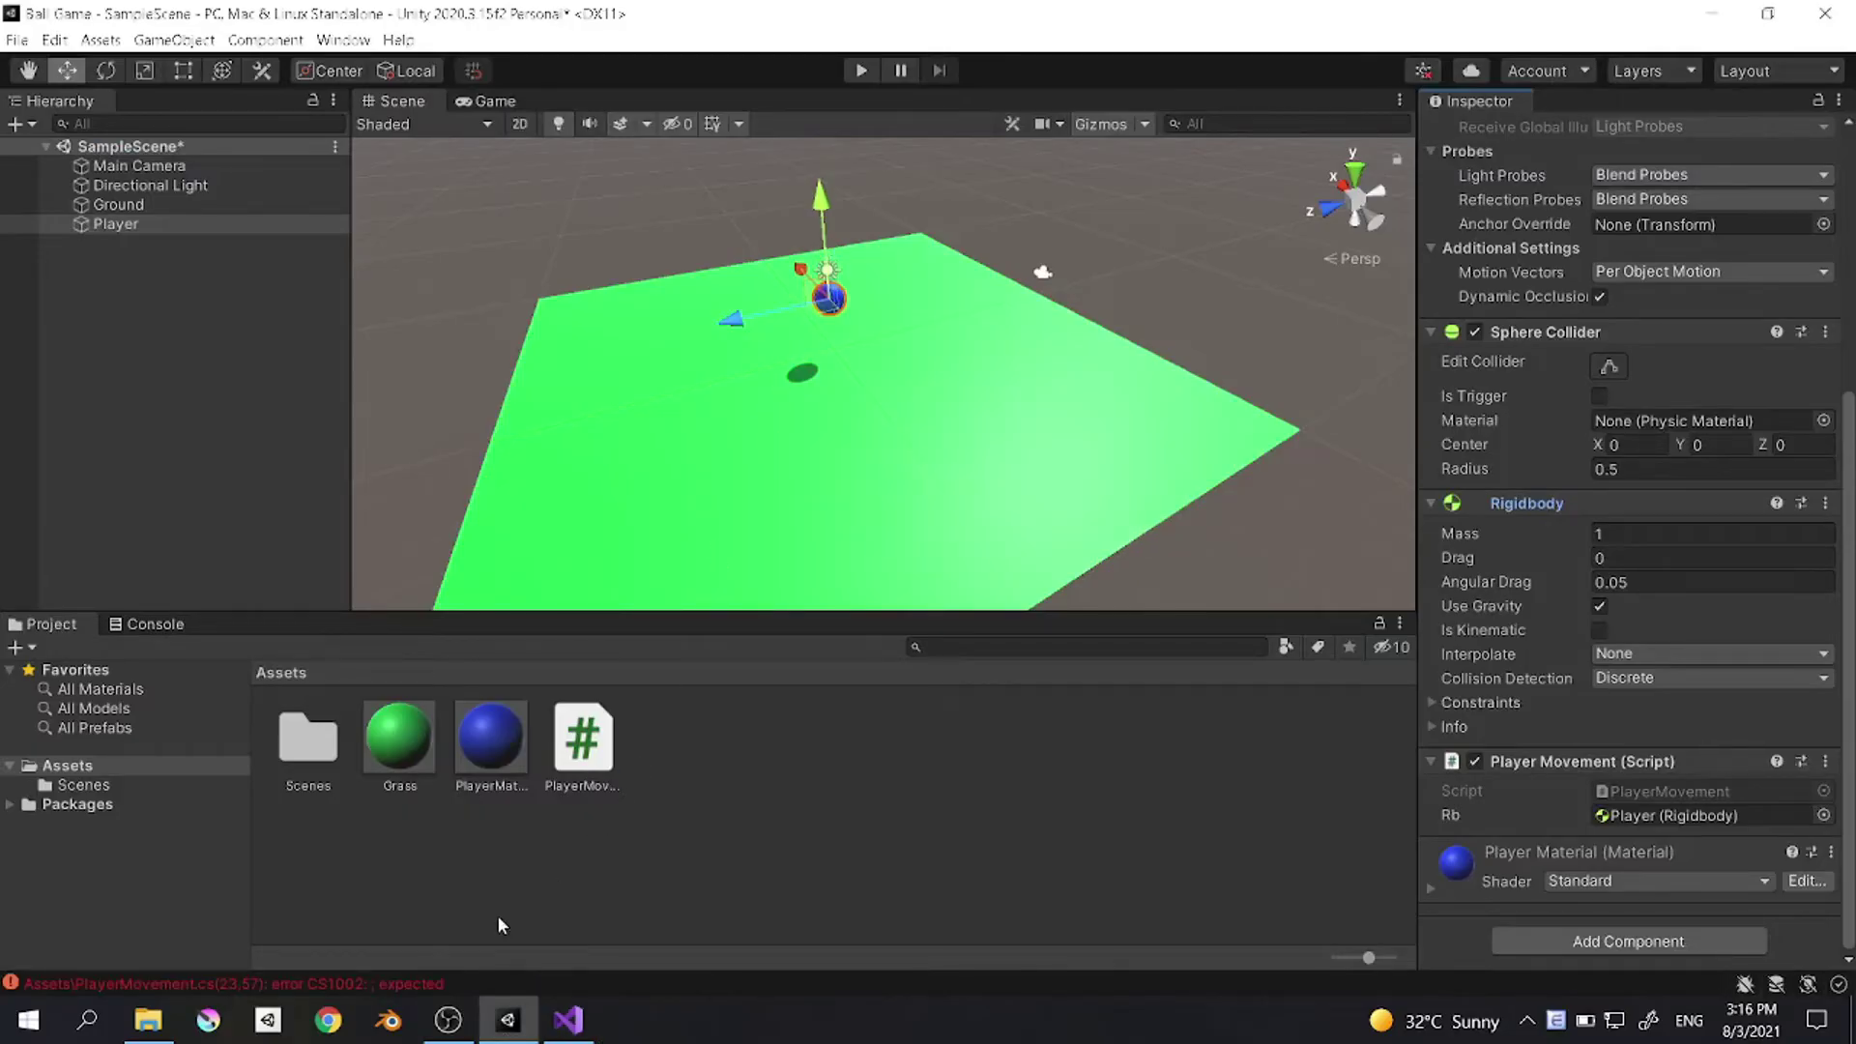
# Step: Close the force line with a semicolon and let Unity recompile
pyautogui.click(569, 1020)
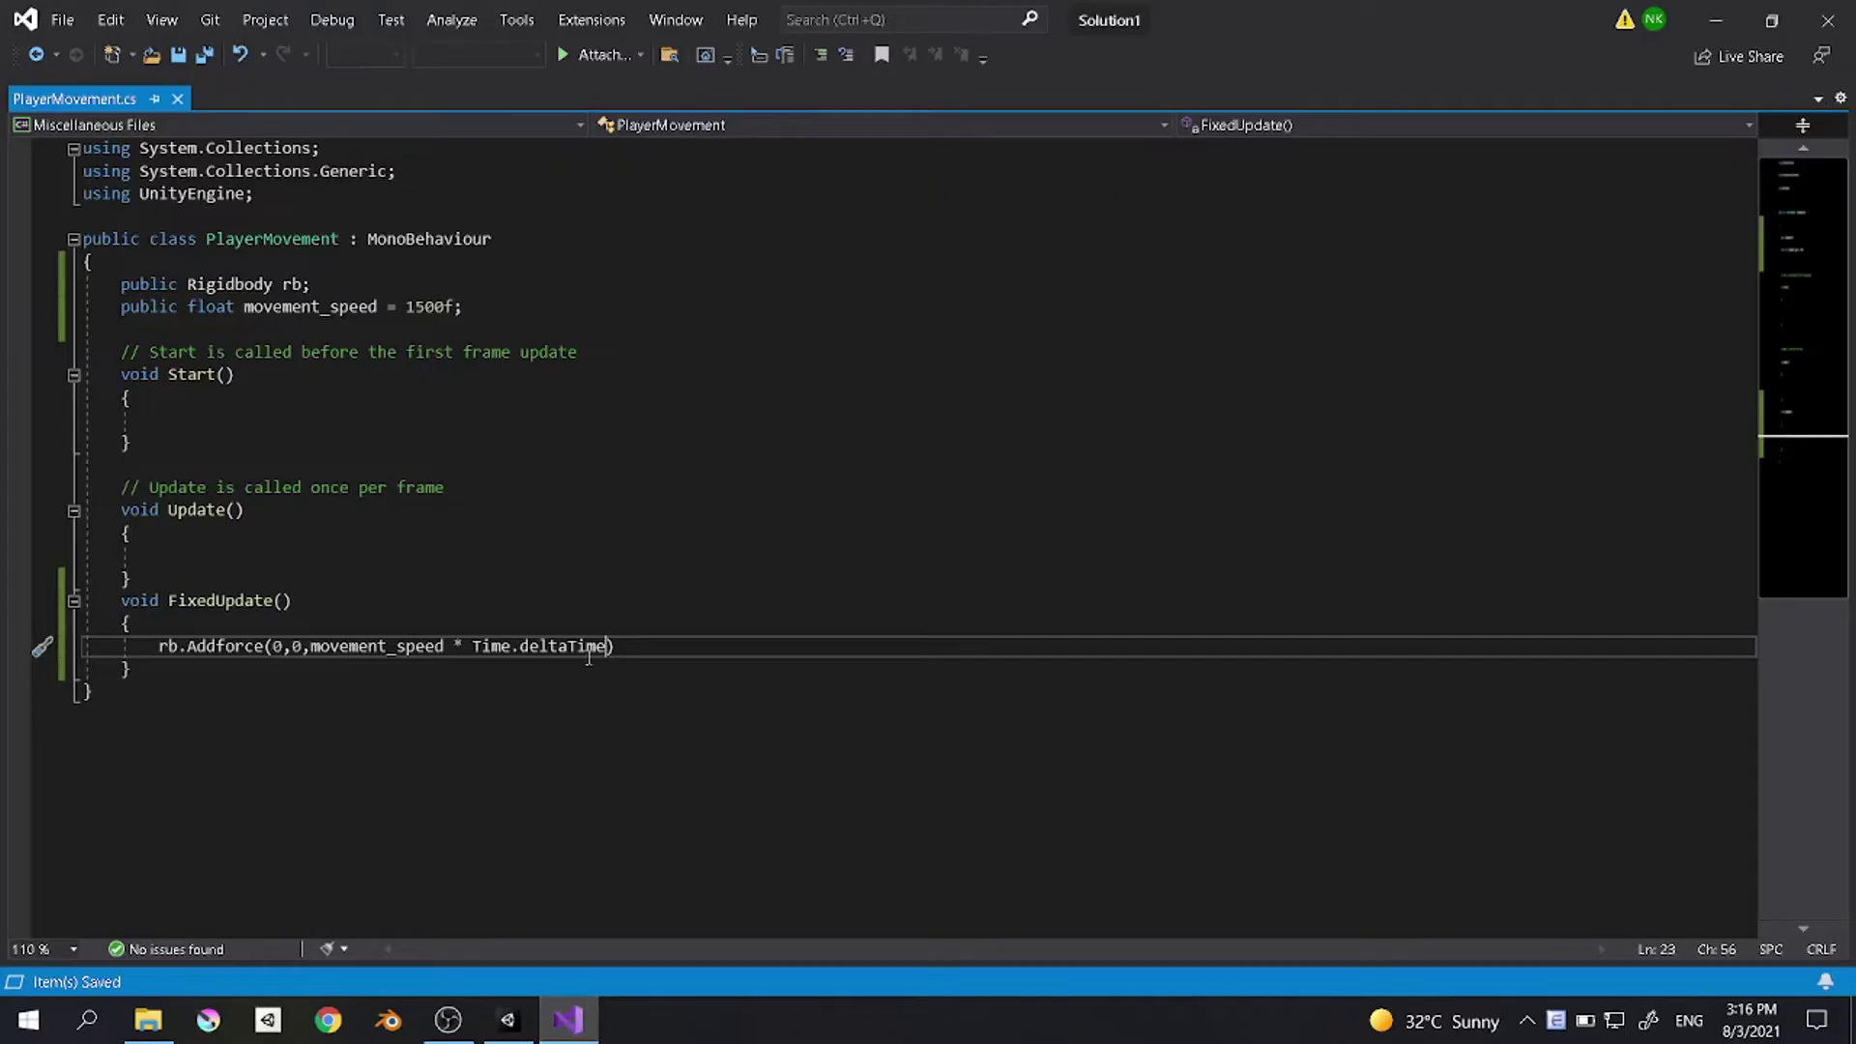
pyautogui.click(673, 639)
pyautogui.write(';')
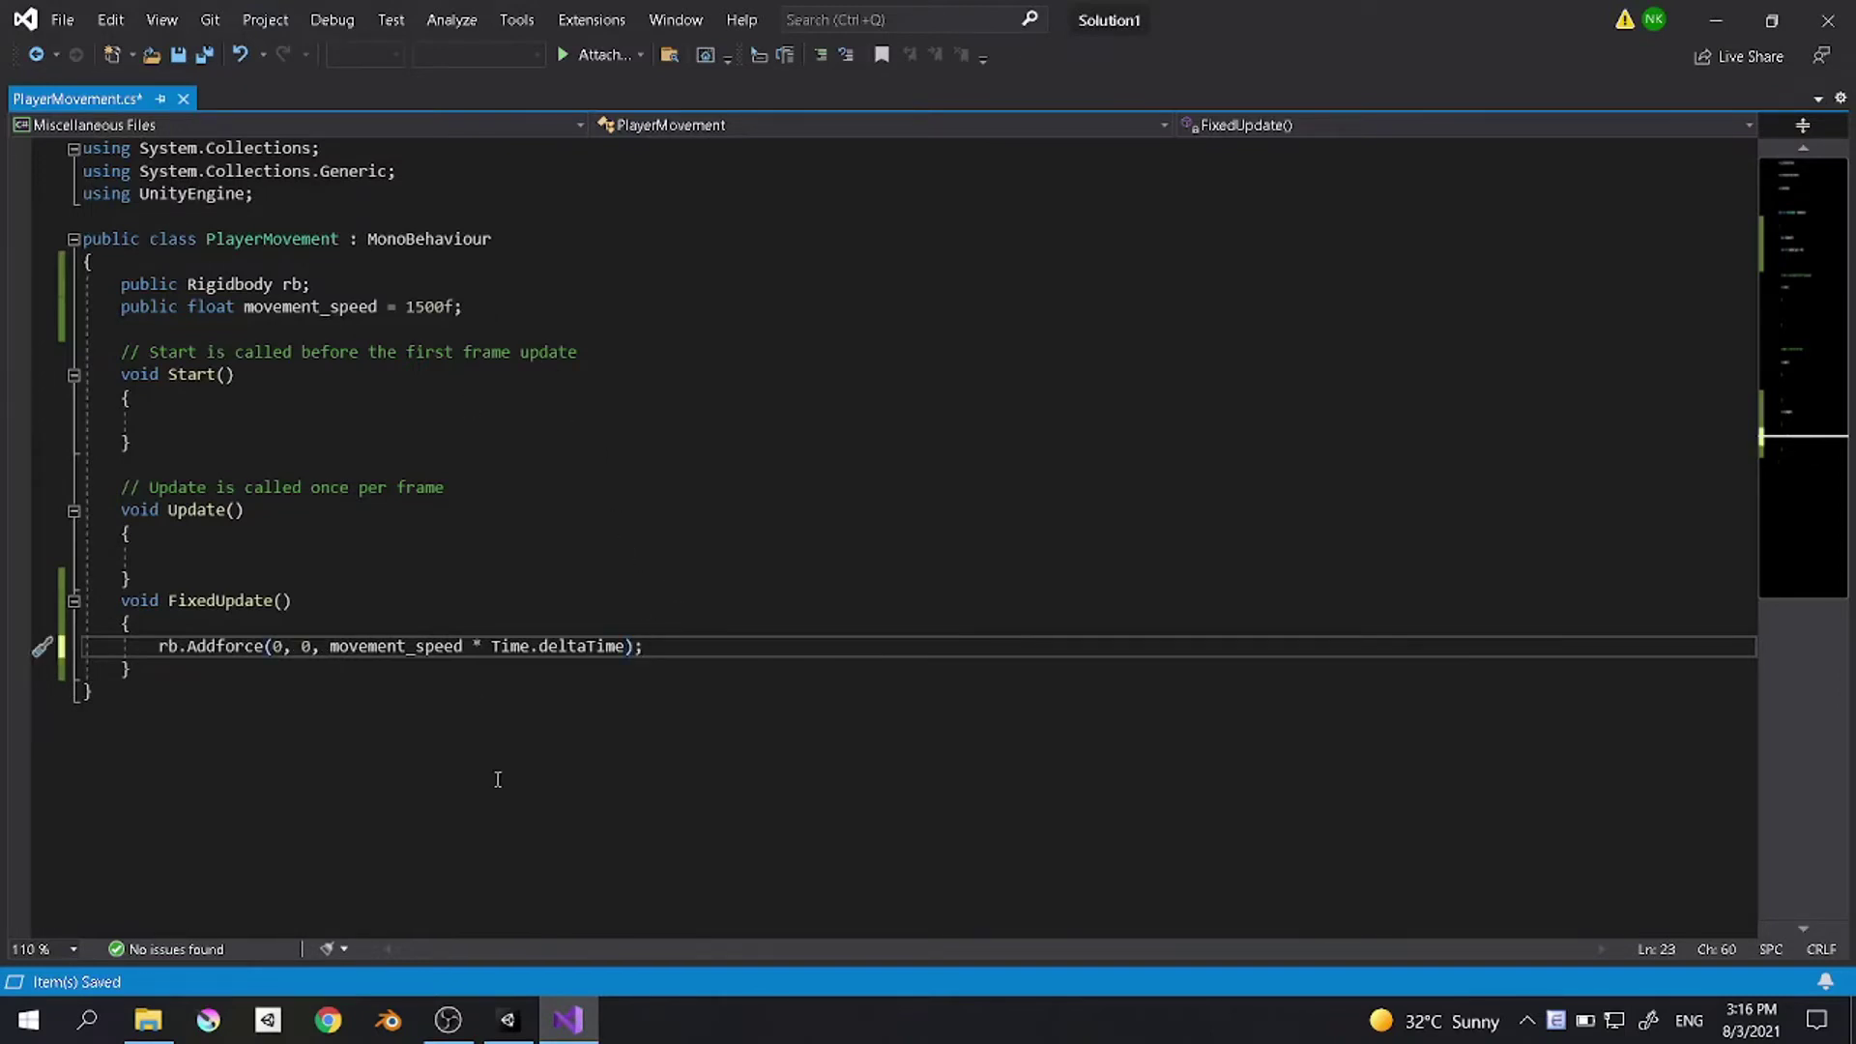
pyautogui.click(508, 1020)
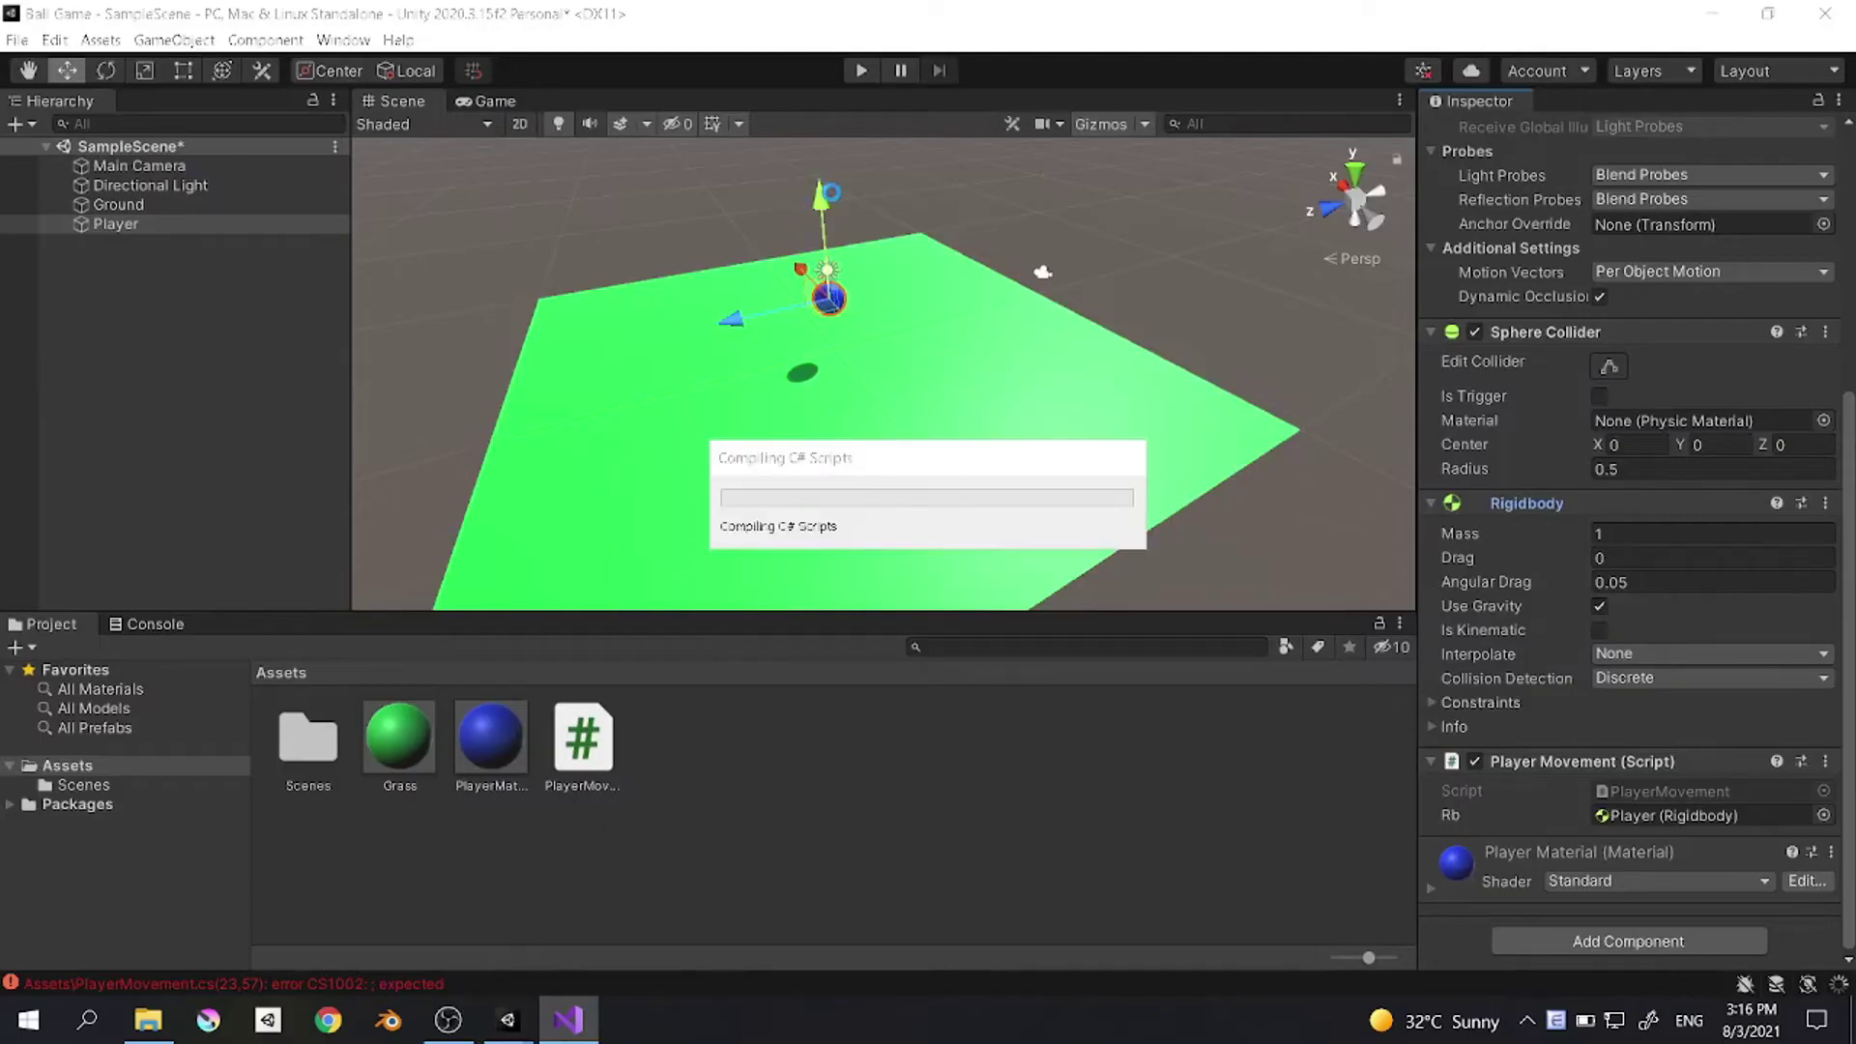
# Step: Correct Addforce to AddForce, save the script, and start the game in Unity
pyautogui.click(570, 1020)
pyautogui.click(228, 646)
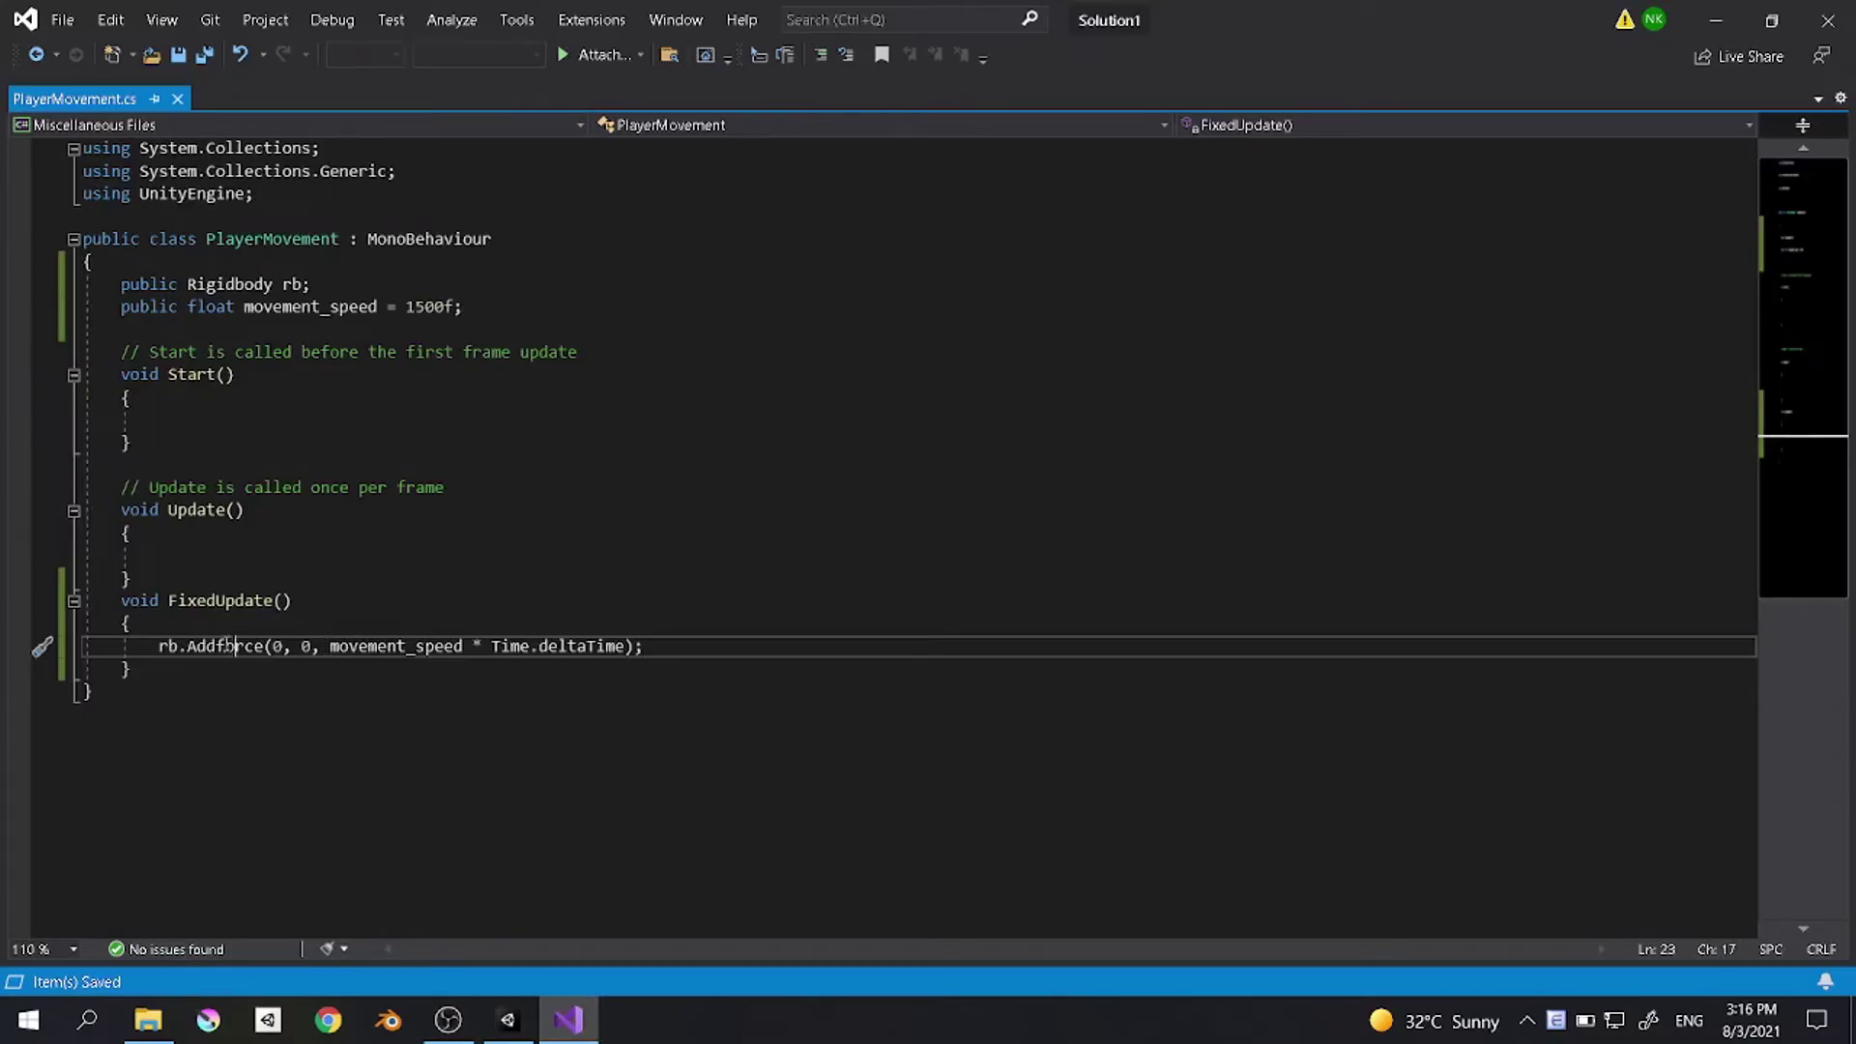
pyautogui.press('BackSpace')
pyautogui.write('F')
pyautogui.hotkey('ctrl', 's')
pyautogui.click(508, 1019)
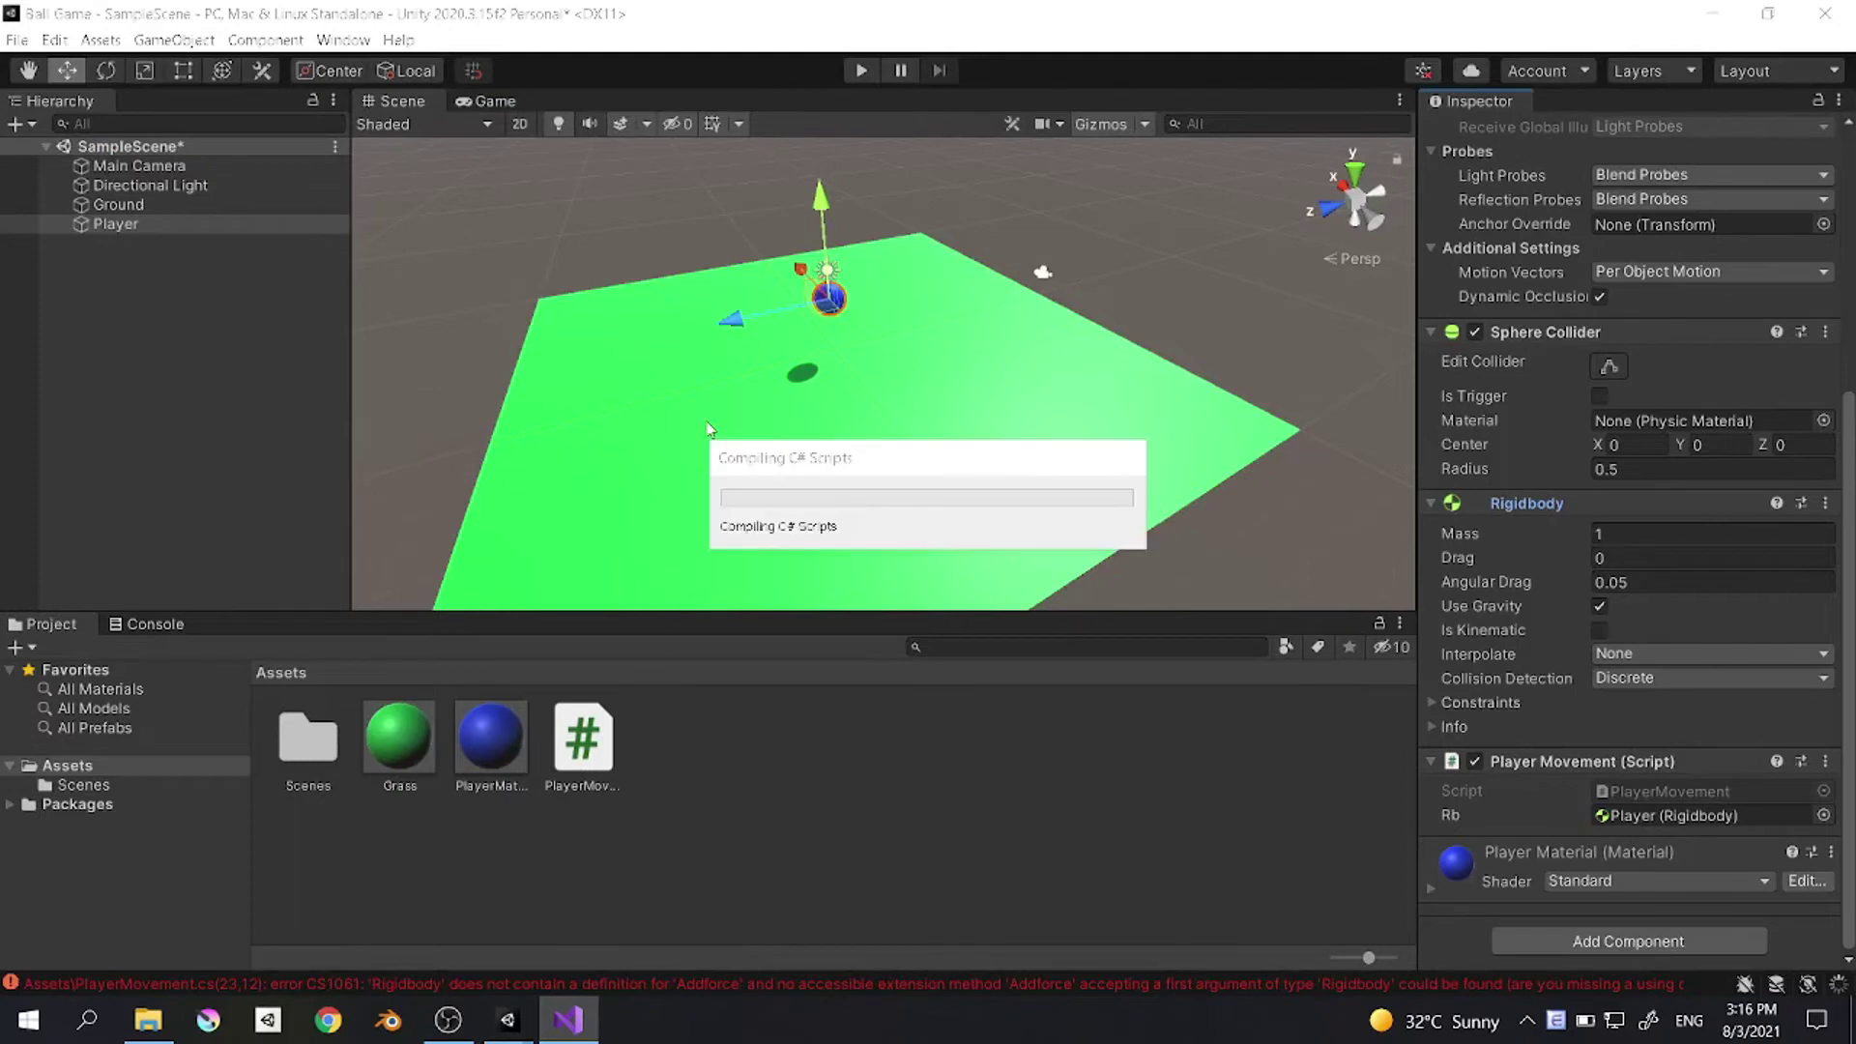
pyautogui.click(862, 70)
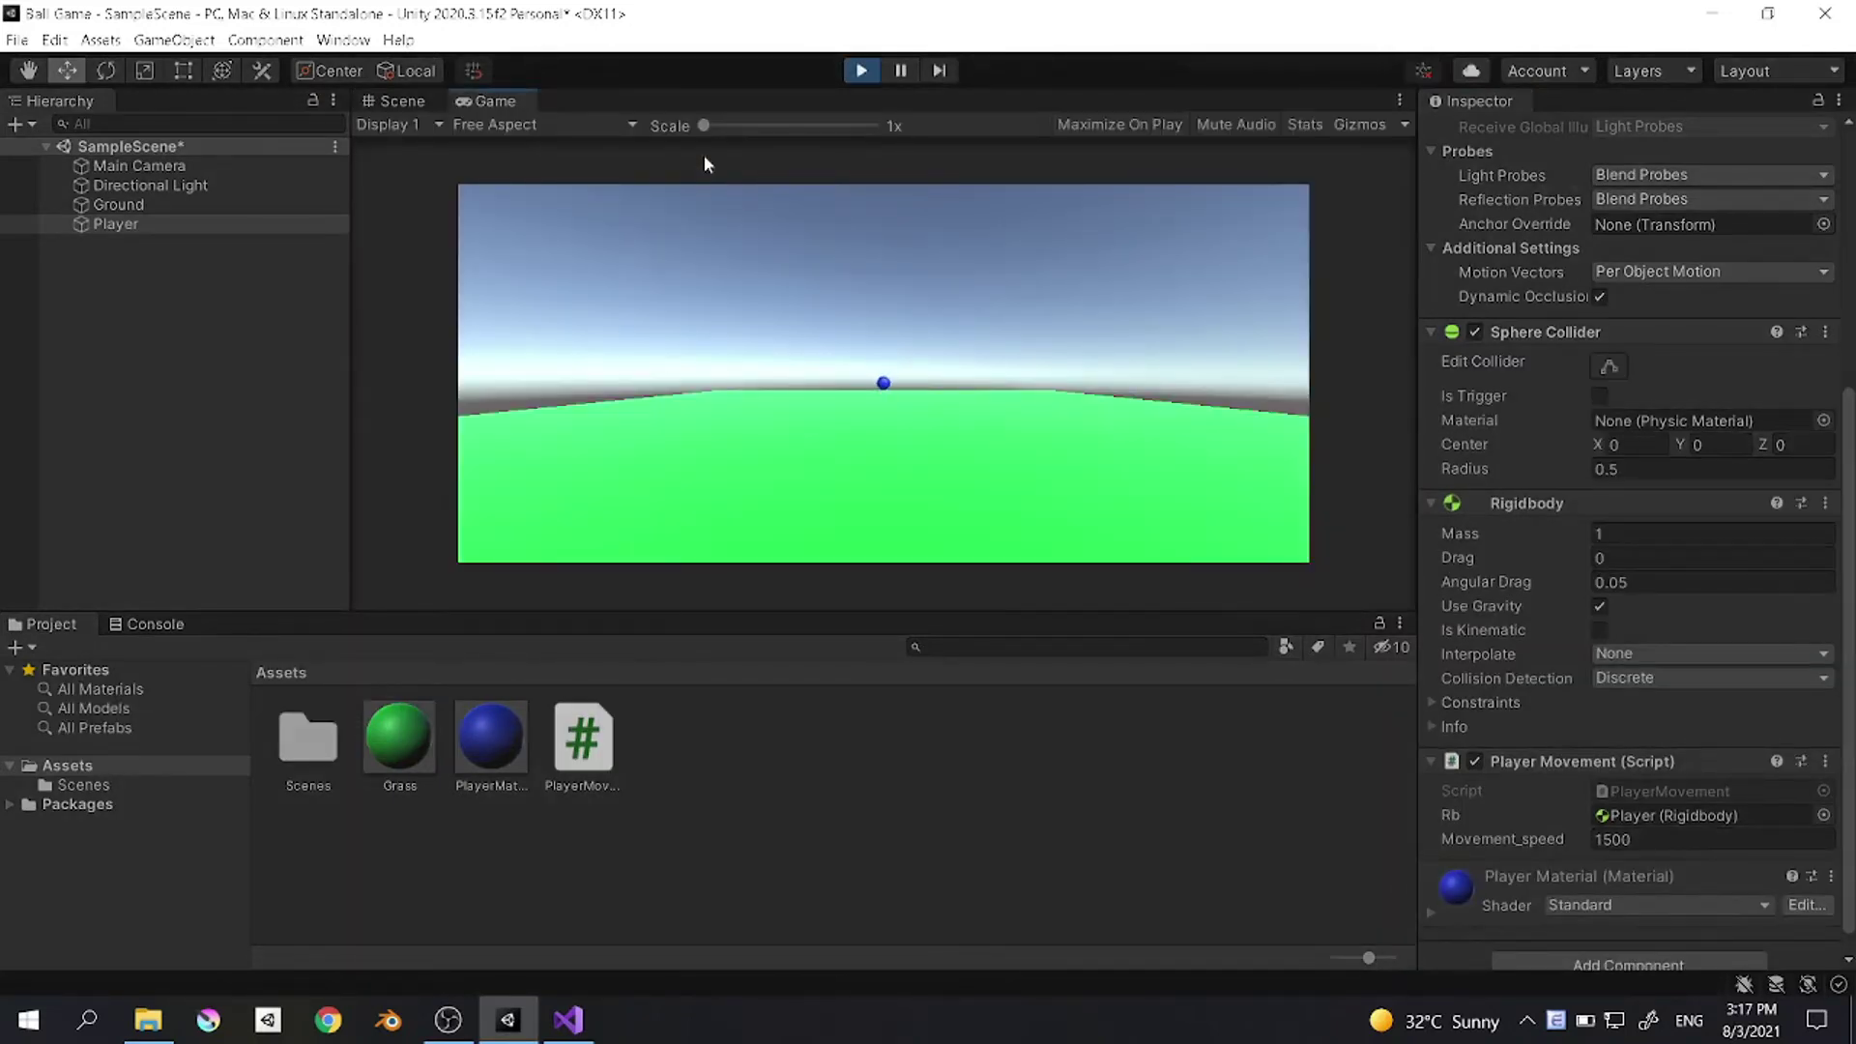
# Step: Stop the game and drag the Player ball forward along its Z axis
pyautogui.click(870, 71)
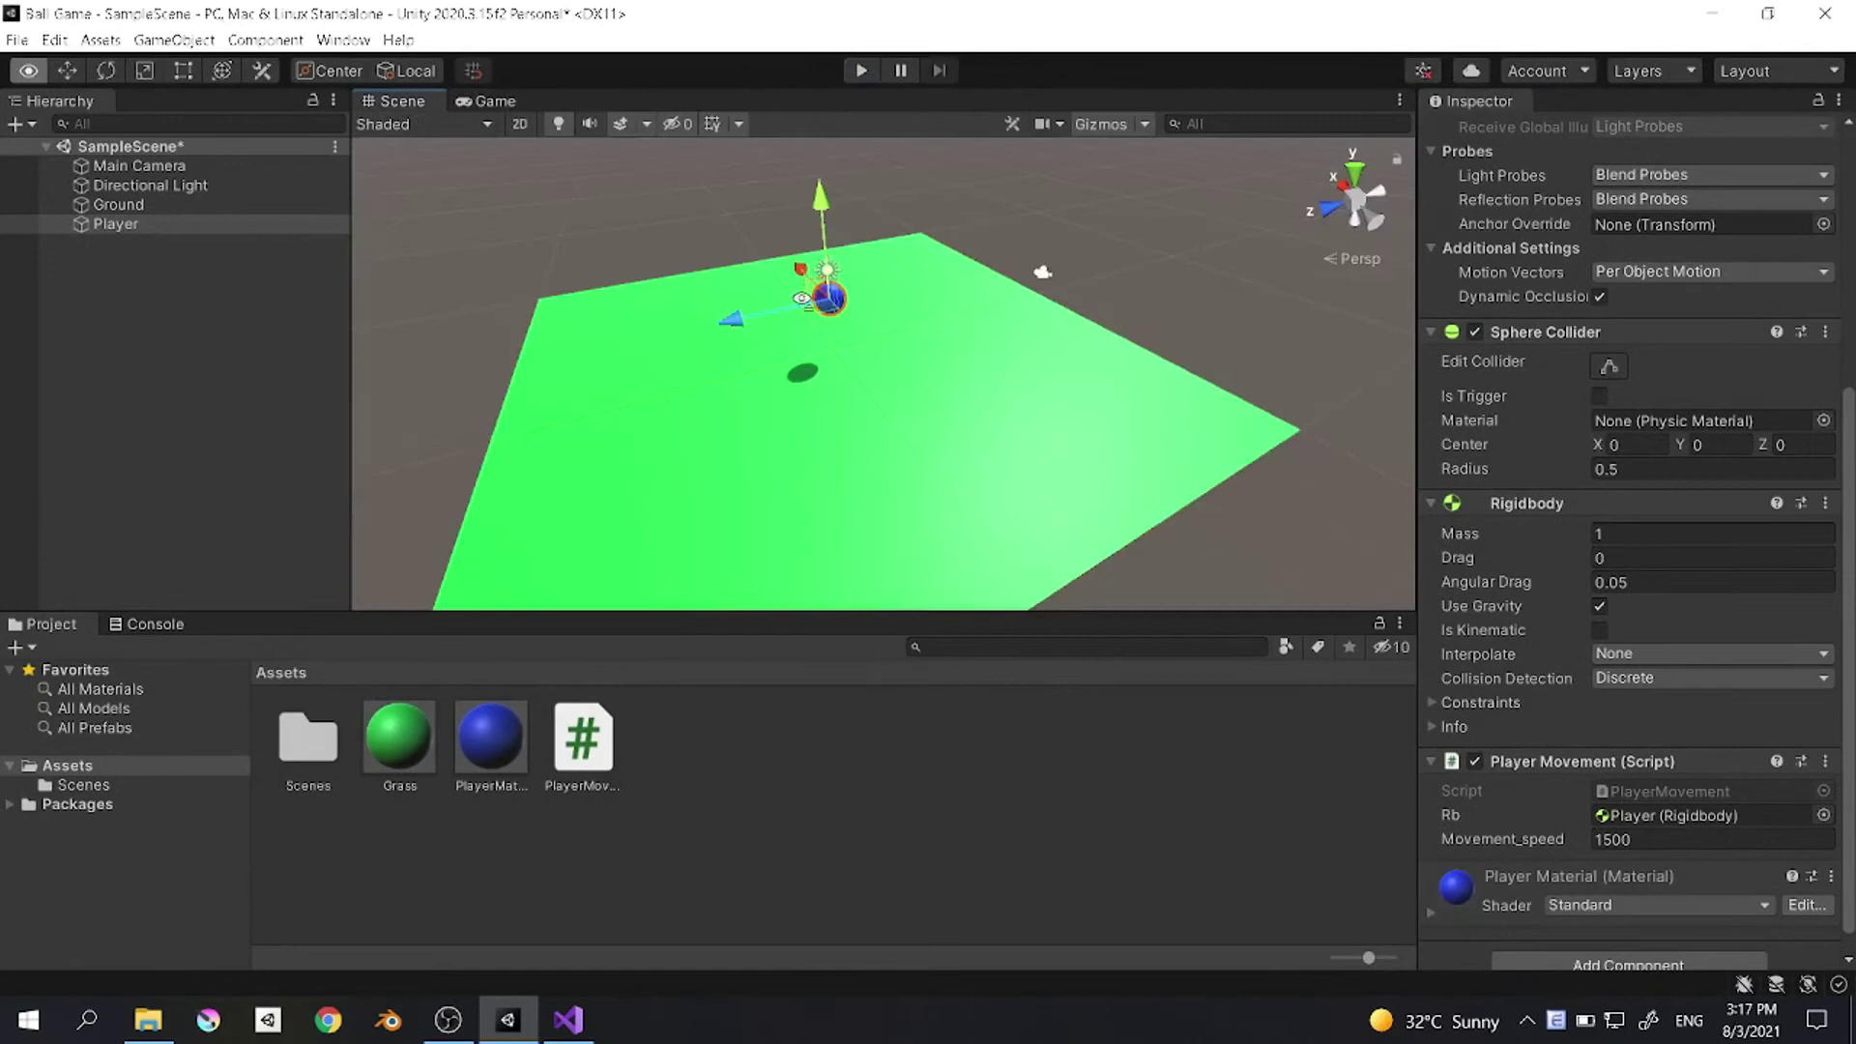
pyautogui.moveTo(801, 298); pyautogui.dragTo(906, 233, button='right')
pyautogui.click(162, 226)
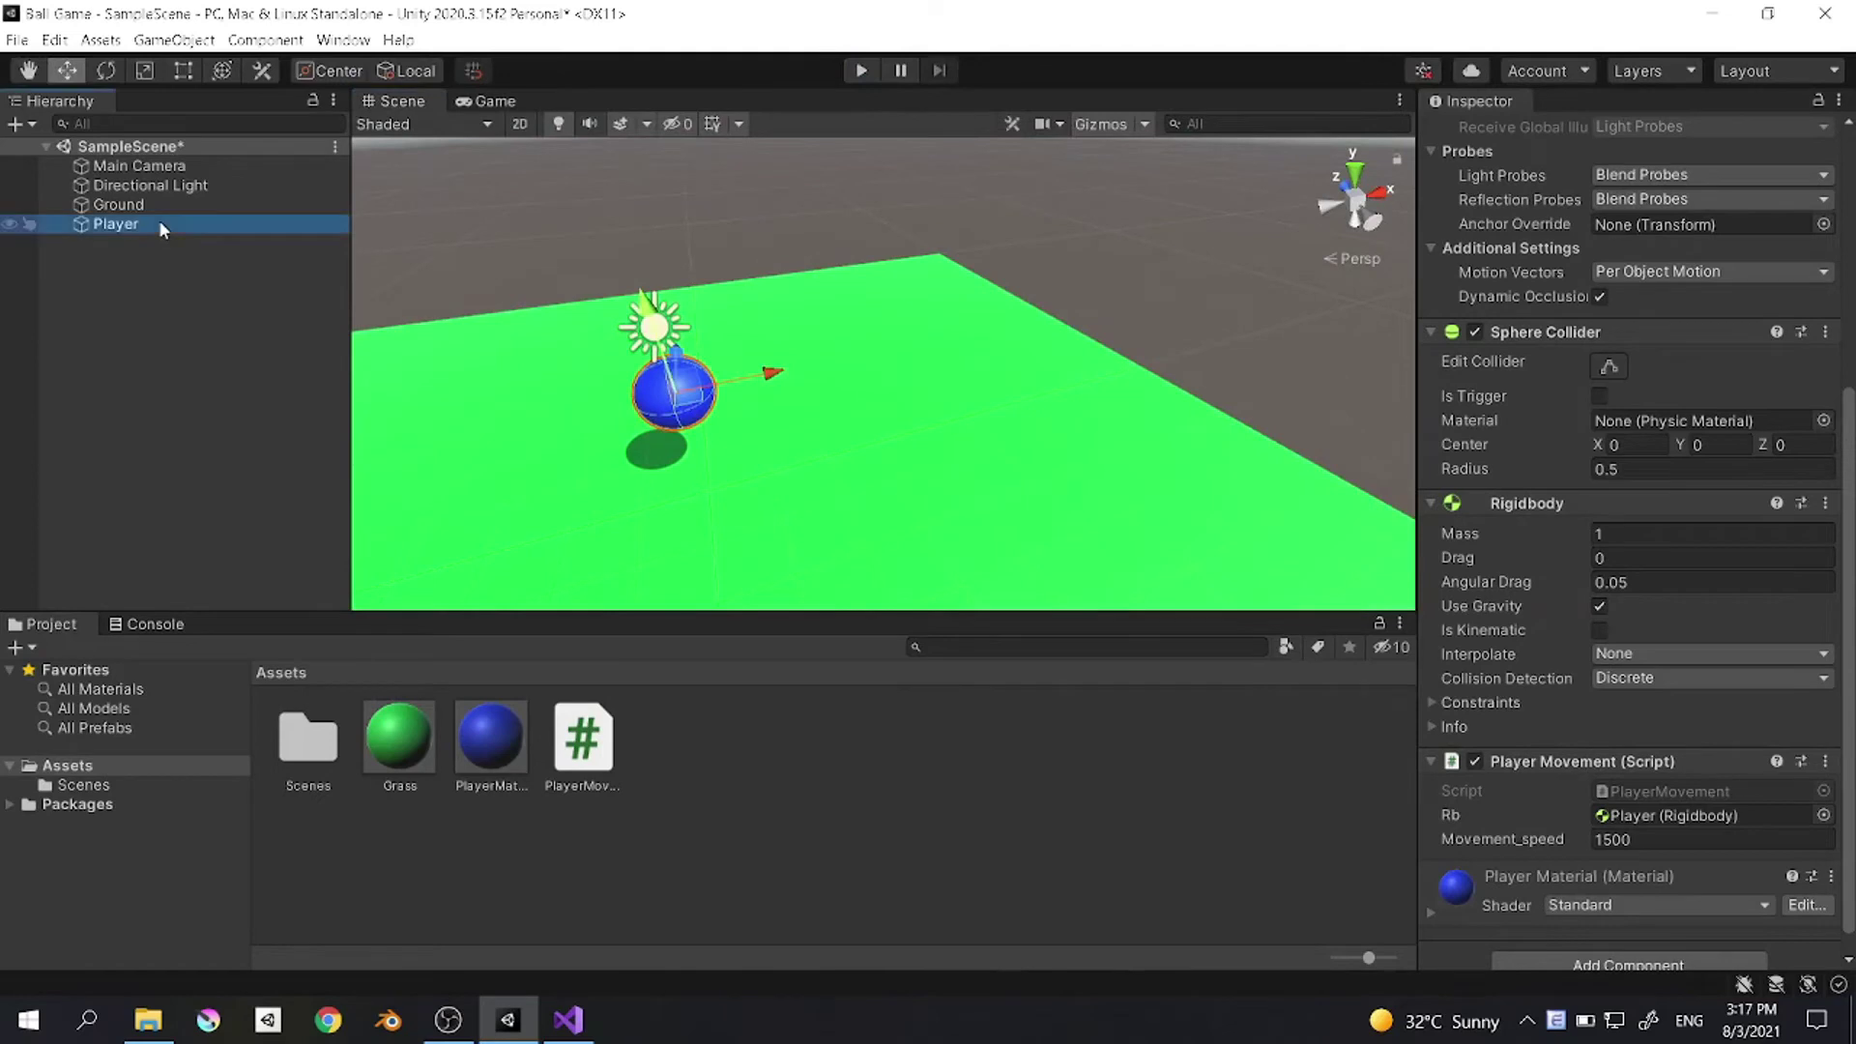
pyautogui.scroll(5, 1659, 232)
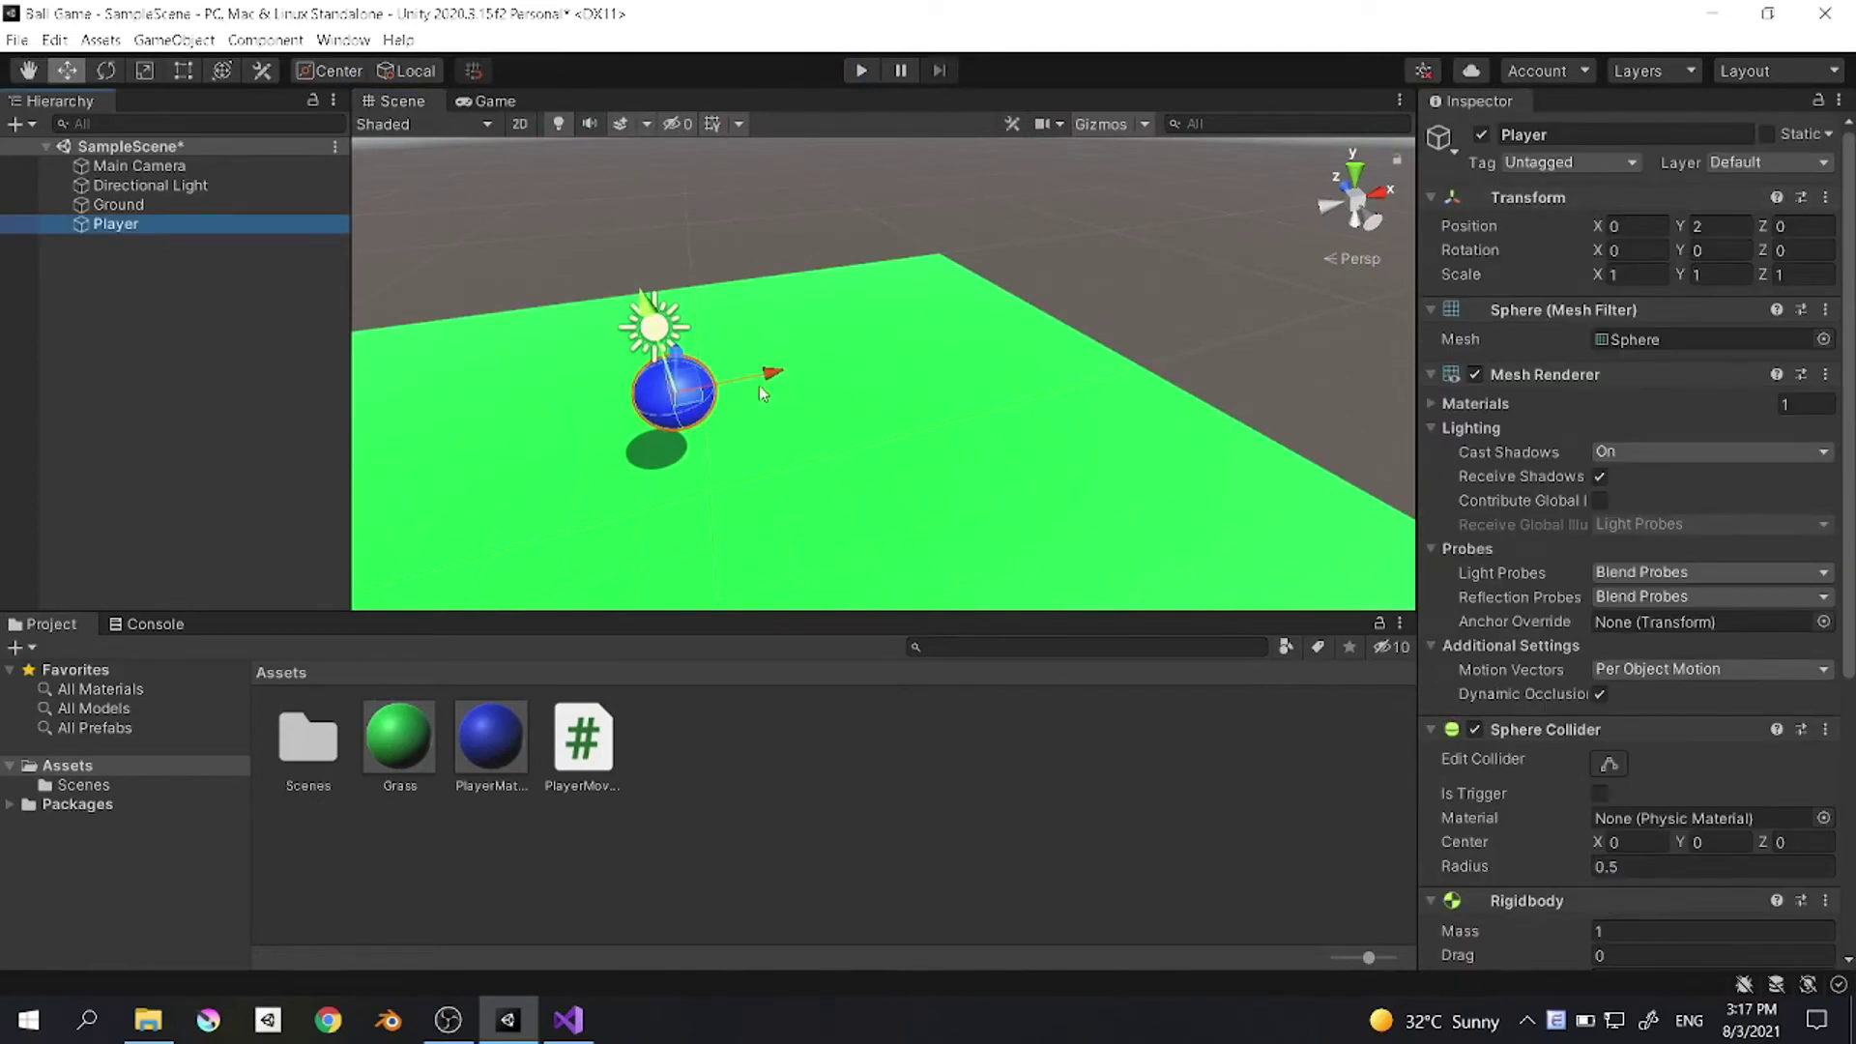
pyautogui.keyDown('alt'); pyautogui.moveTo(764, 394); pyautogui.dragTo(676, 310); pyautogui.keyUp('alt')
pyautogui.click(944, 460)
pyautogui.click(692, 363)
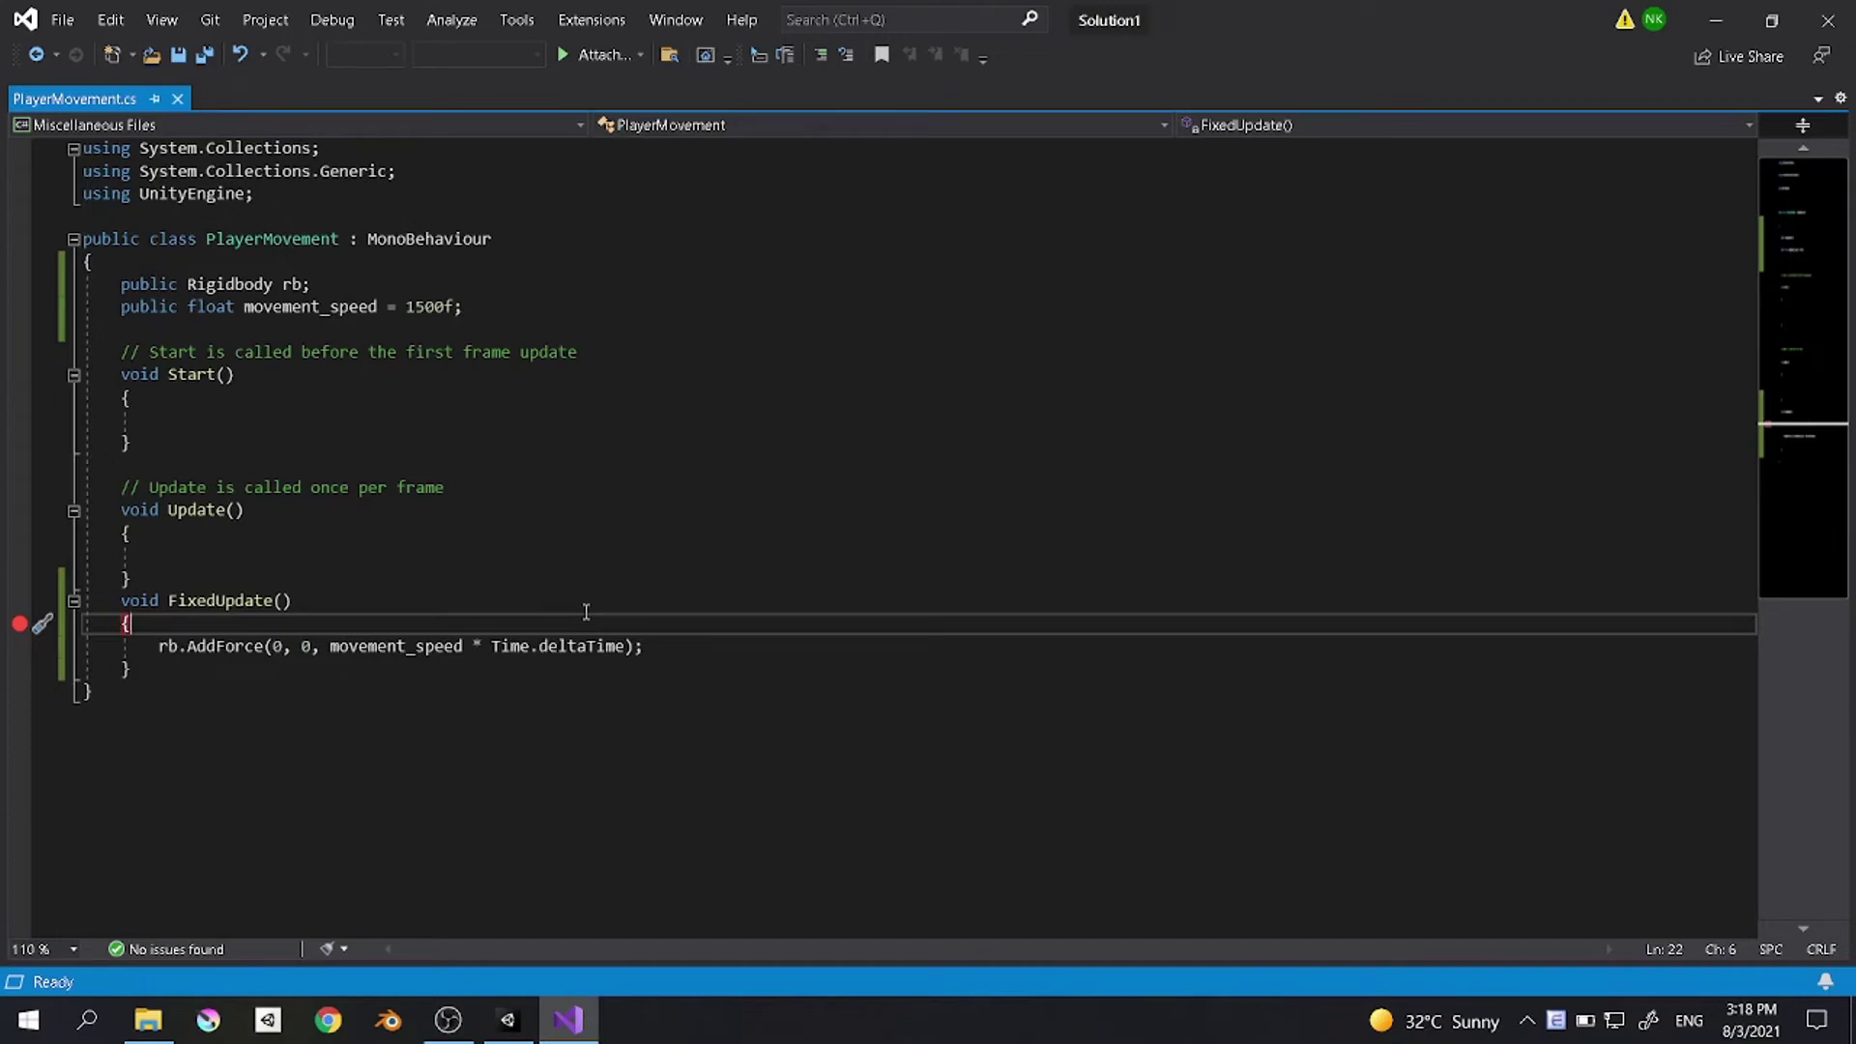
# Step: Add an if (Input.GetKey("up")) block at the start of FixedUpdate
pyautogui.press('Return')
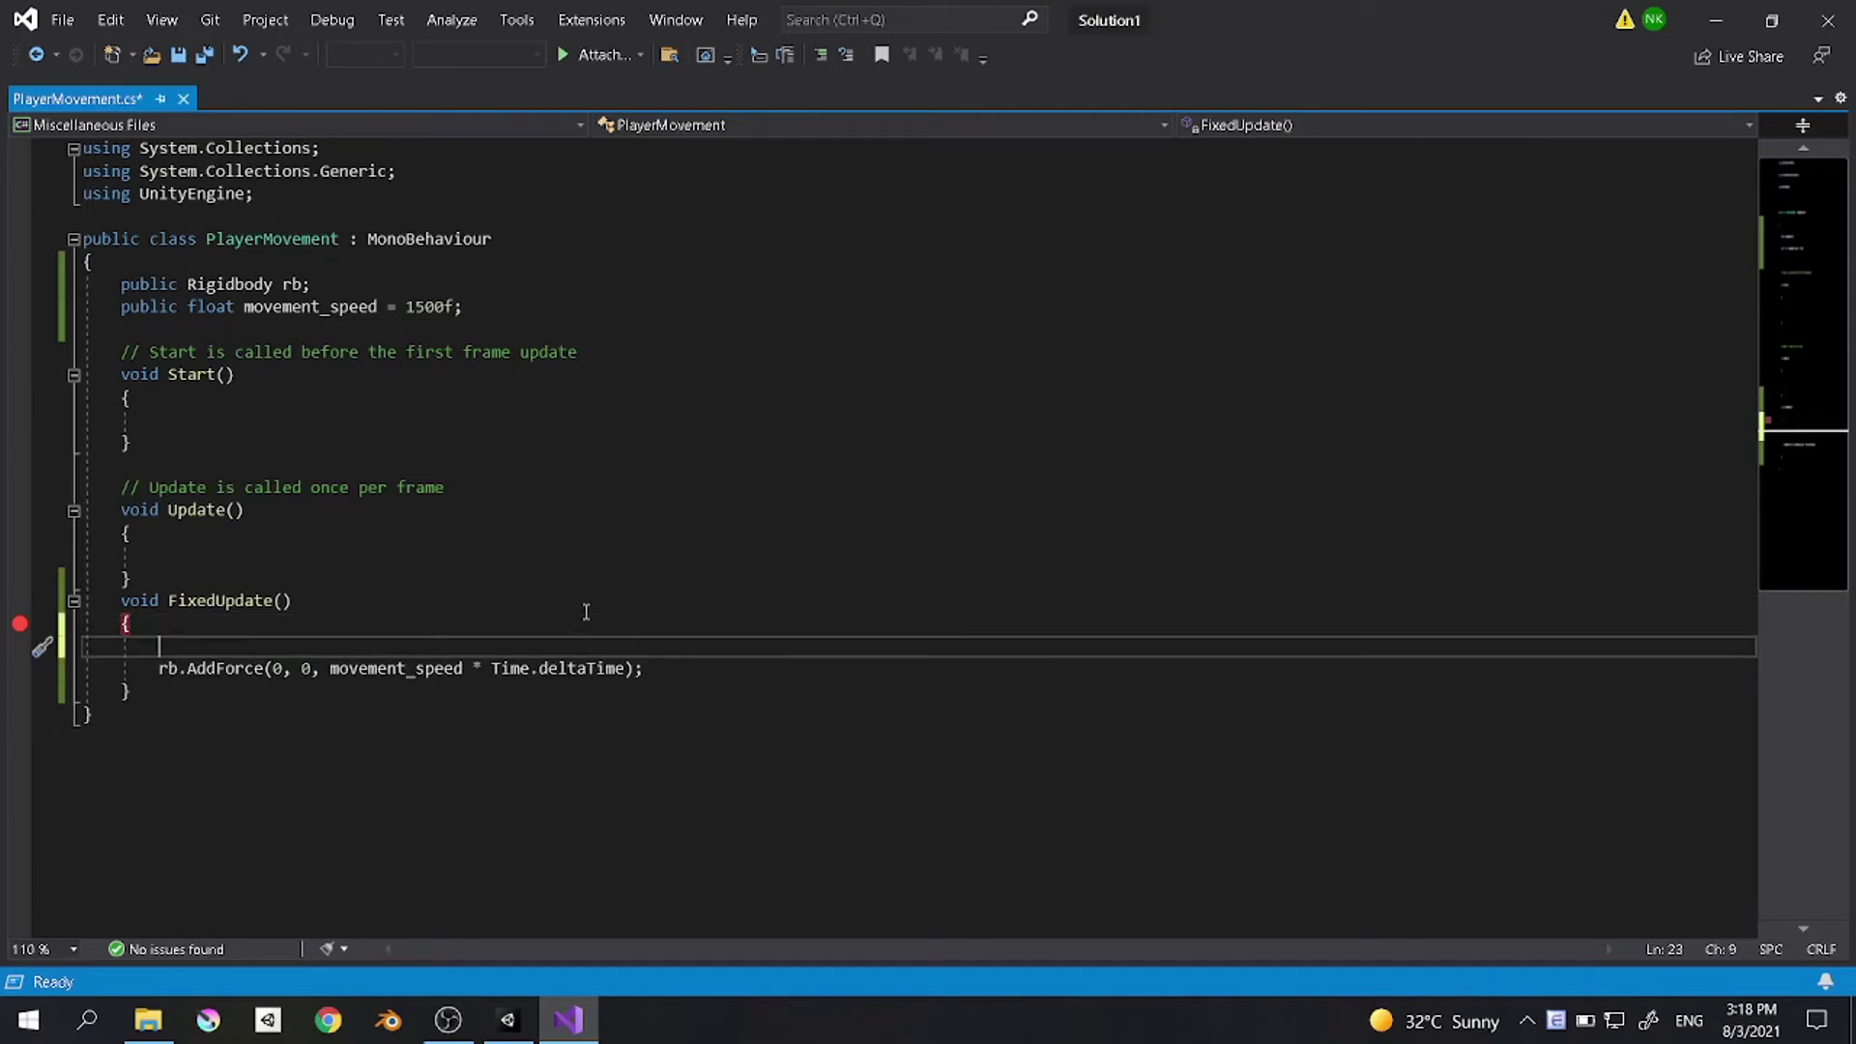
pyautogui.write('if(Input.')
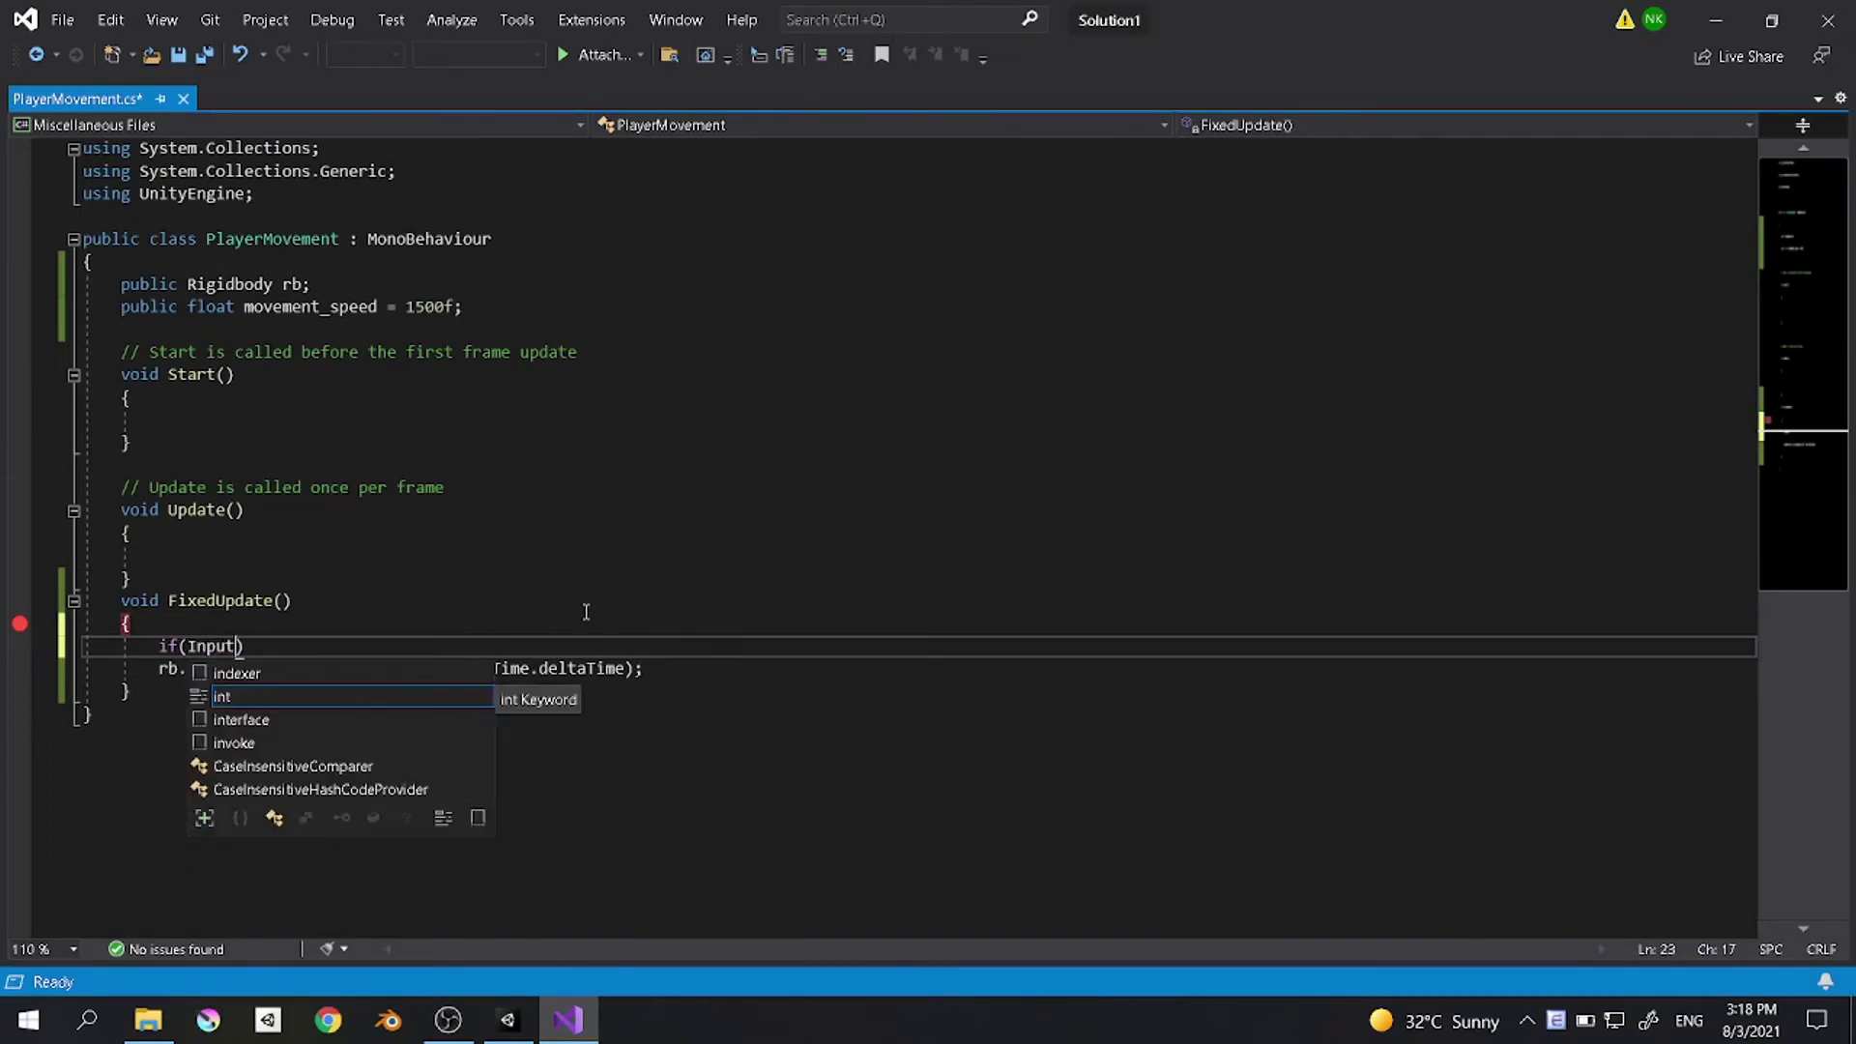
pyautogui.write('GetKey(')
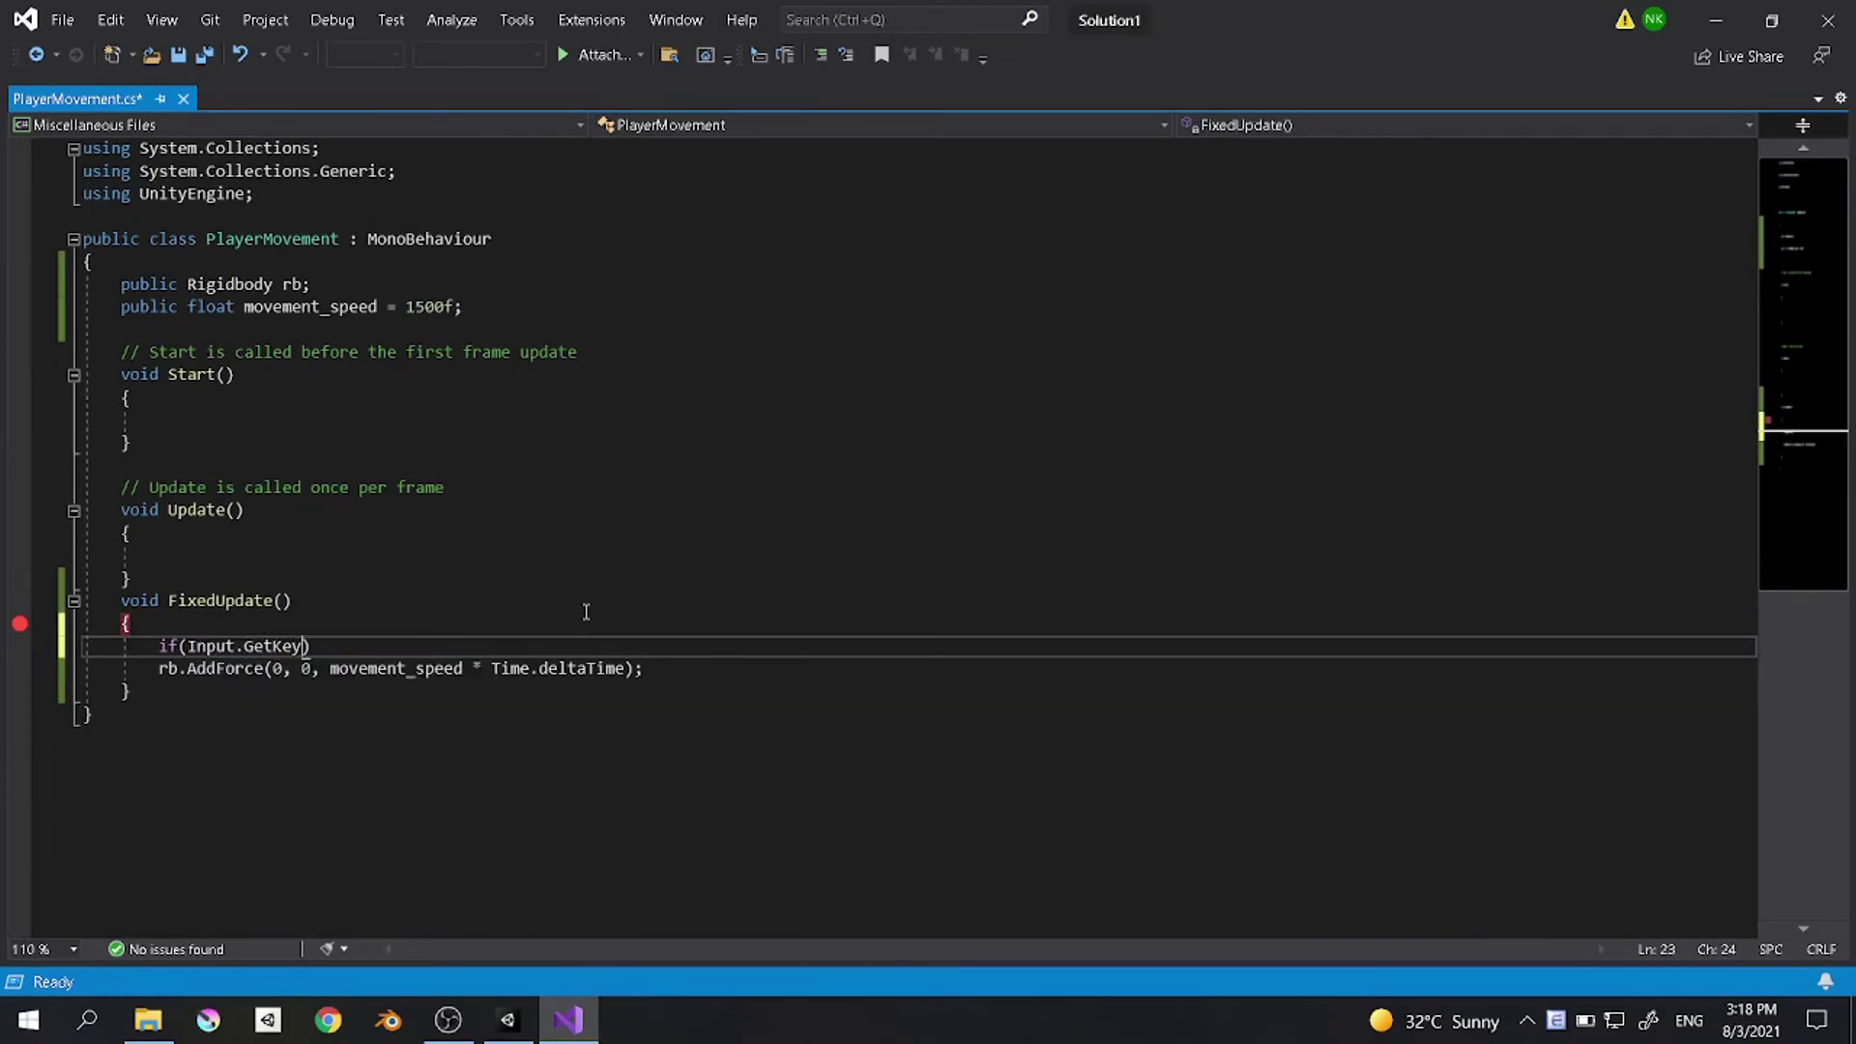
pyautogui.write('"up"))')
pyautogui.press('Return')
pyautogui.write('{')
pyautogui.press('Return')
# Step: Move the AddForce line inside the up-key block and save the script
pyautogui.moveTo(667, 738); pyautogui.dragTo(158, 738)
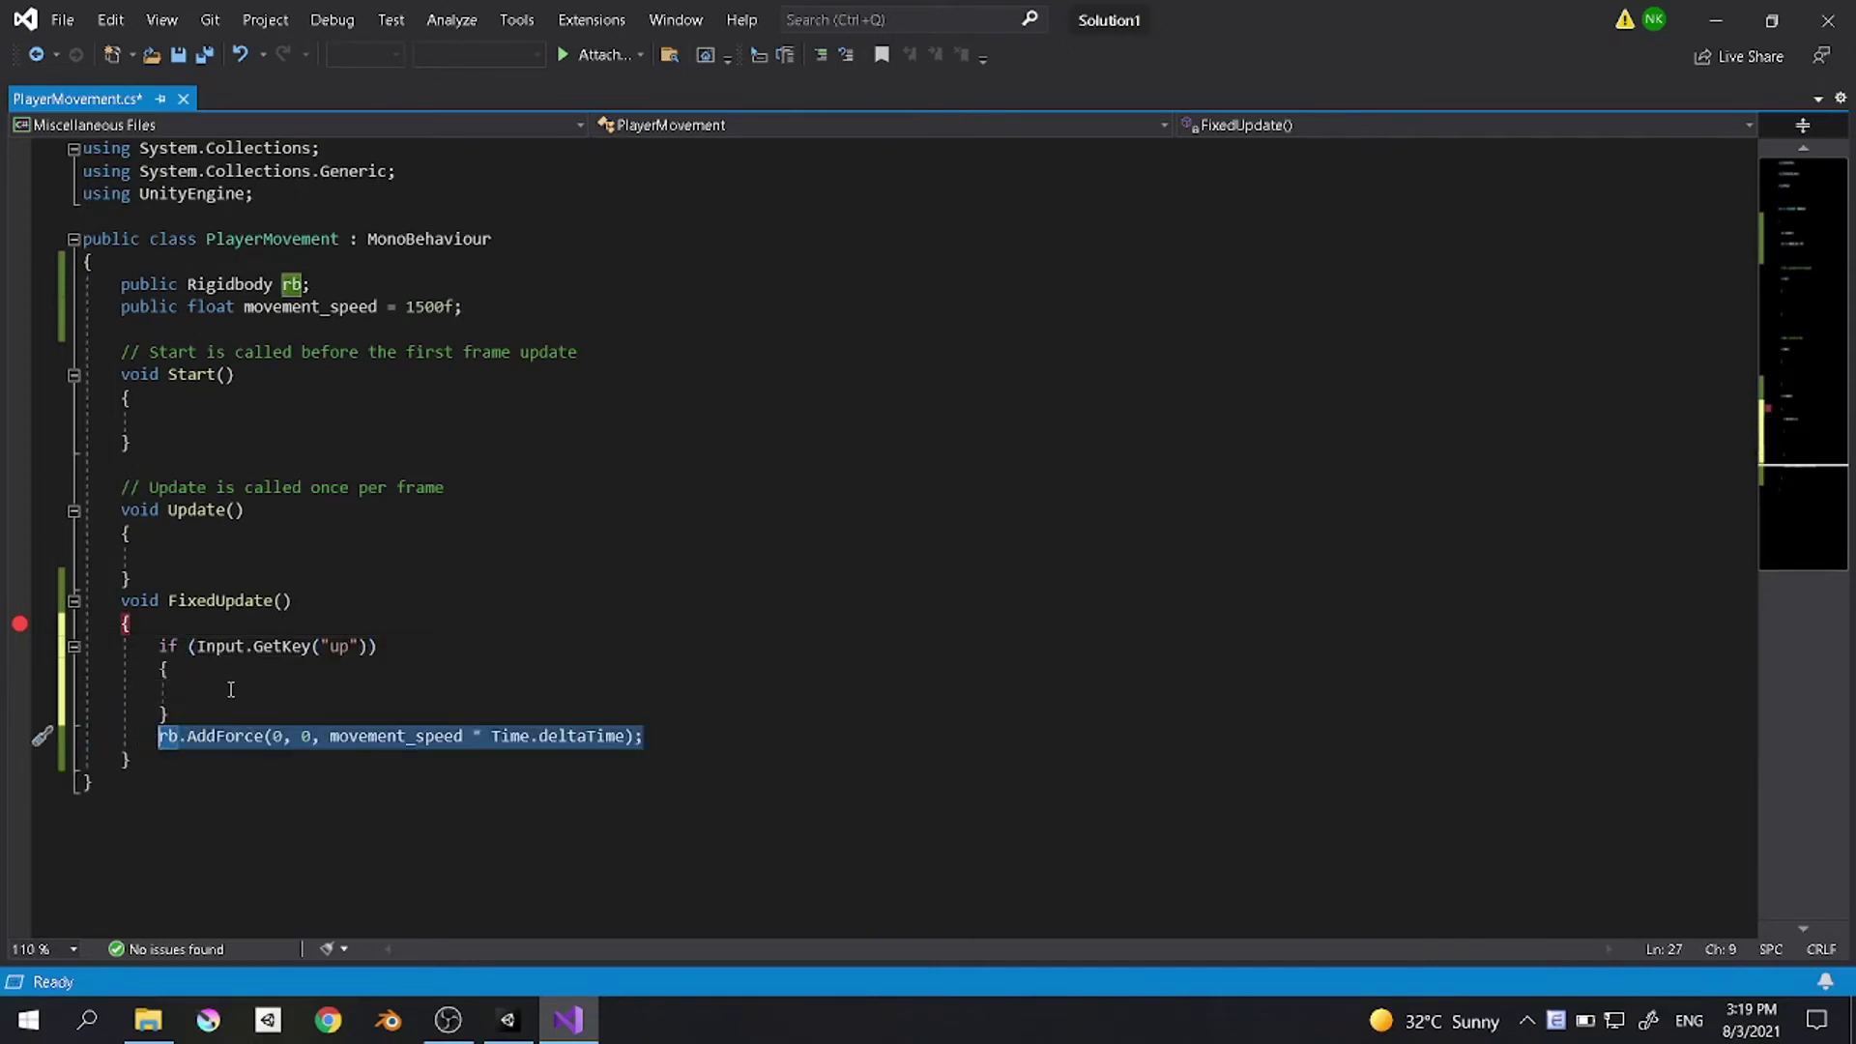
pyautogui.hotkey('ctrl', 'x')
pyautogui.press('BackSpace')
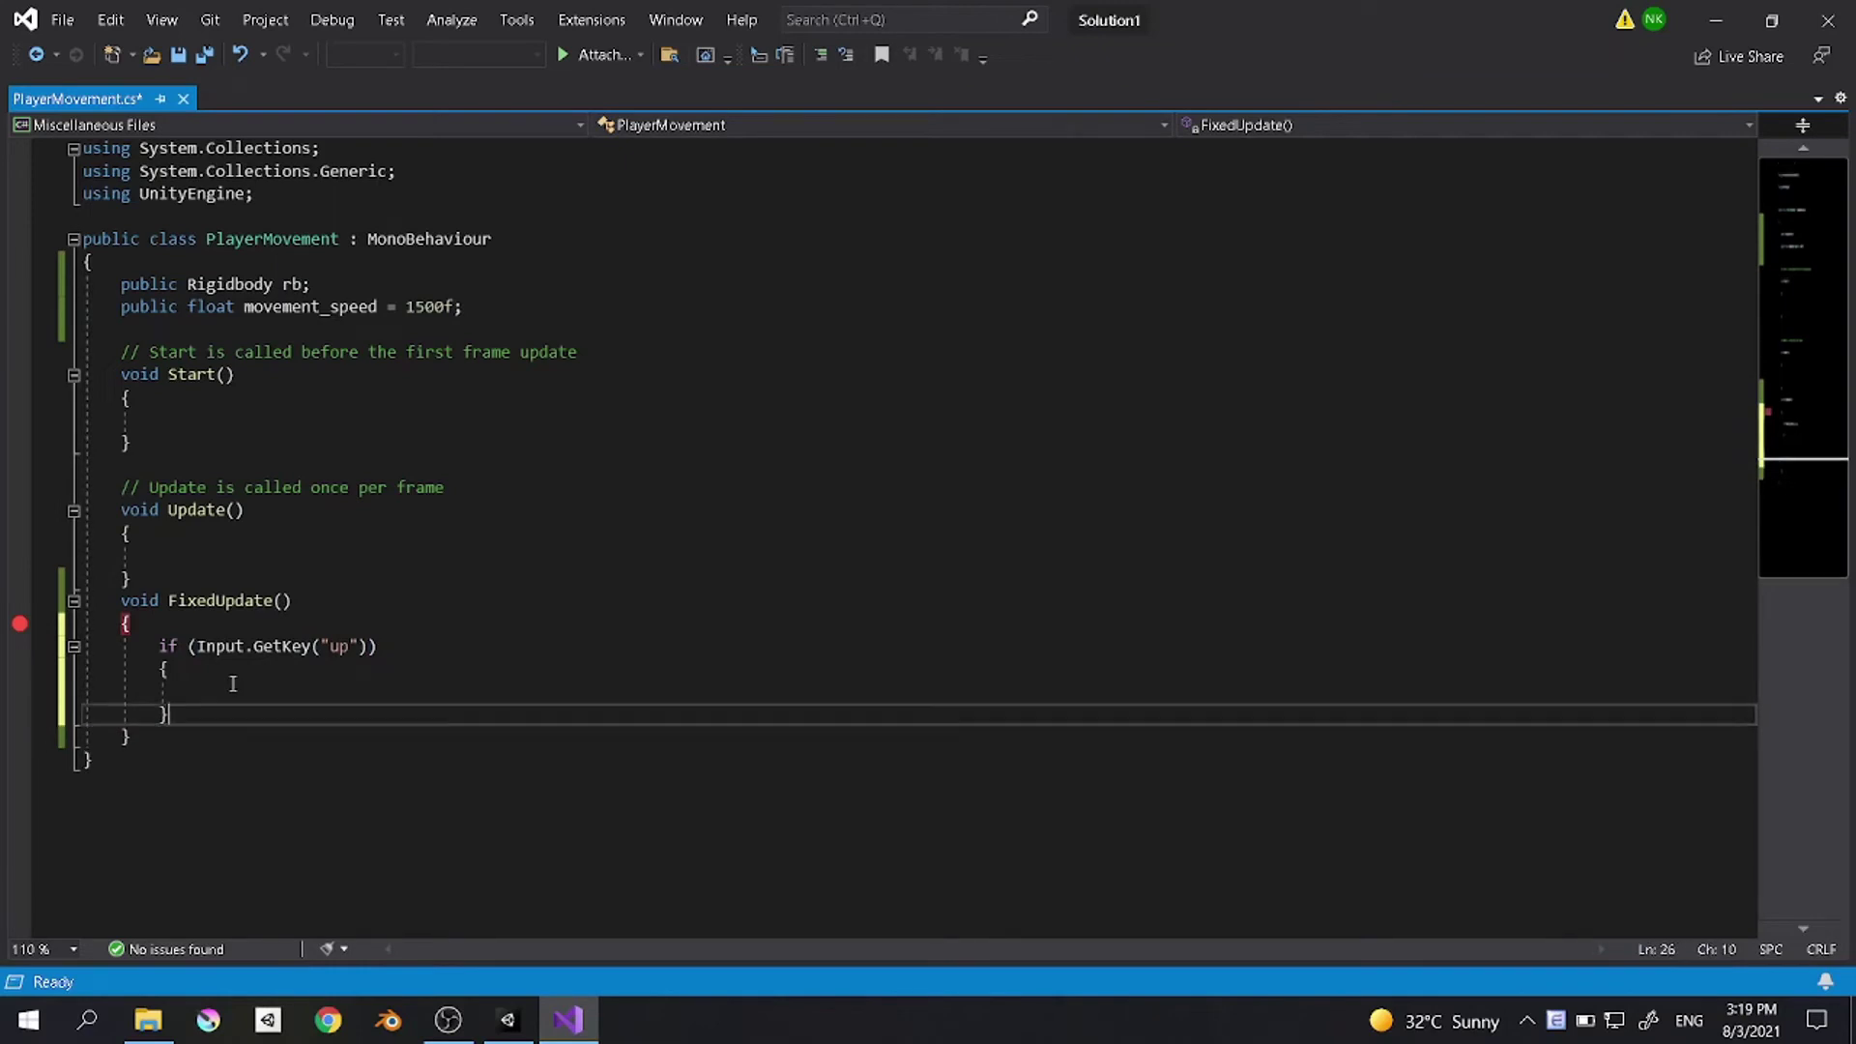
pyautogui.click(233, 688)
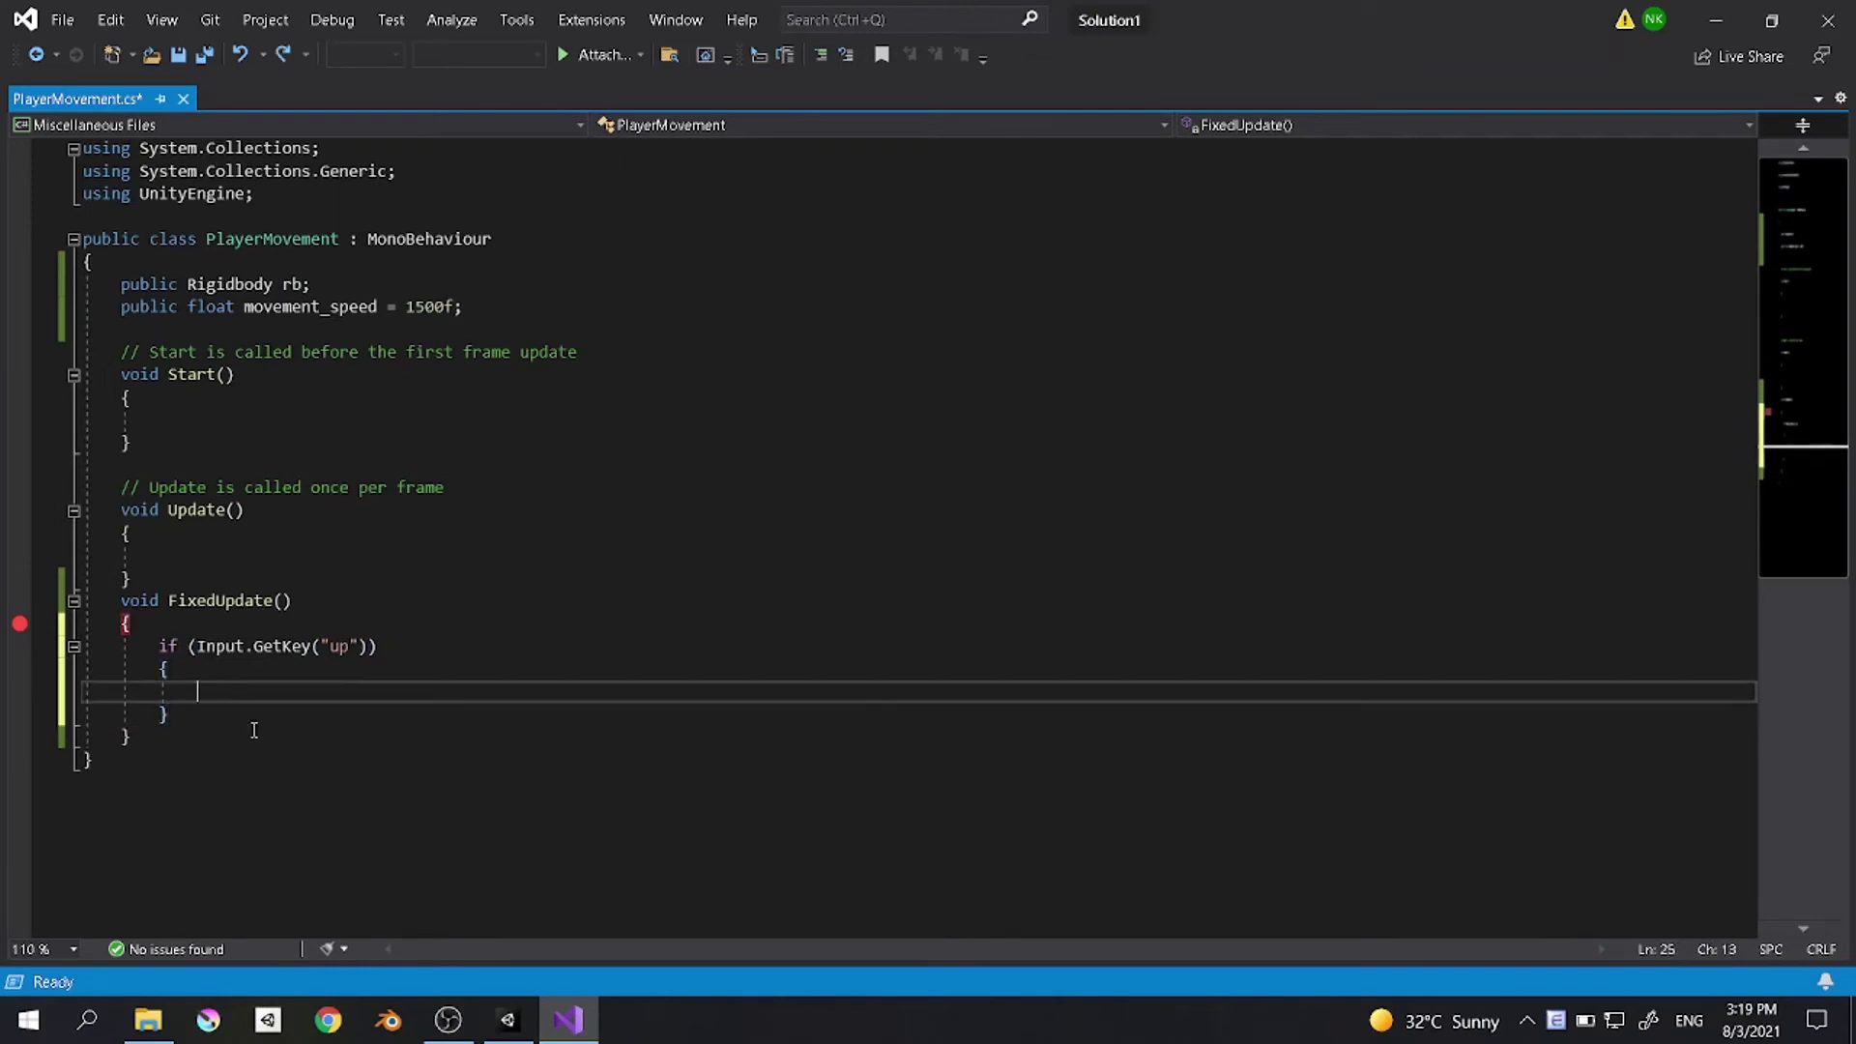
pyautogui.hotkey('ctrl', 'v')
pyautogui.scroll(-1, 580, 807)
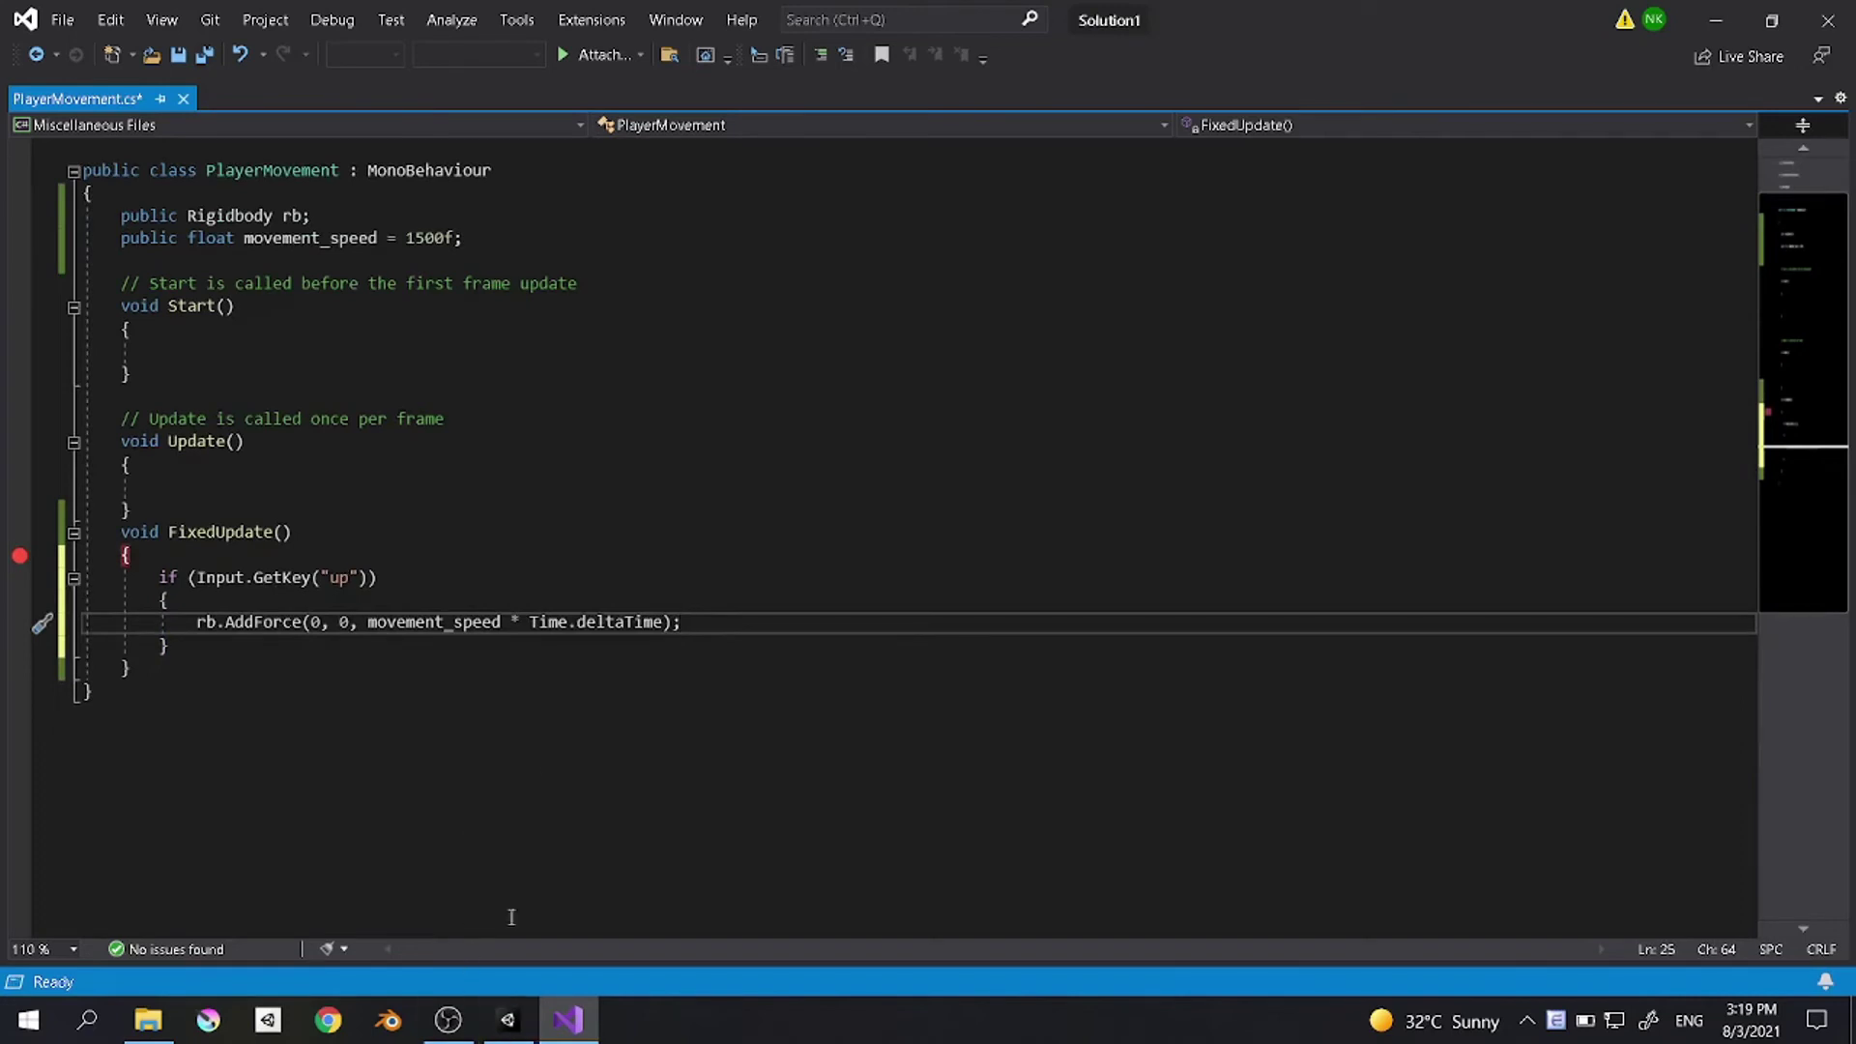
pyautogui.hotkey('ctrl', 's')
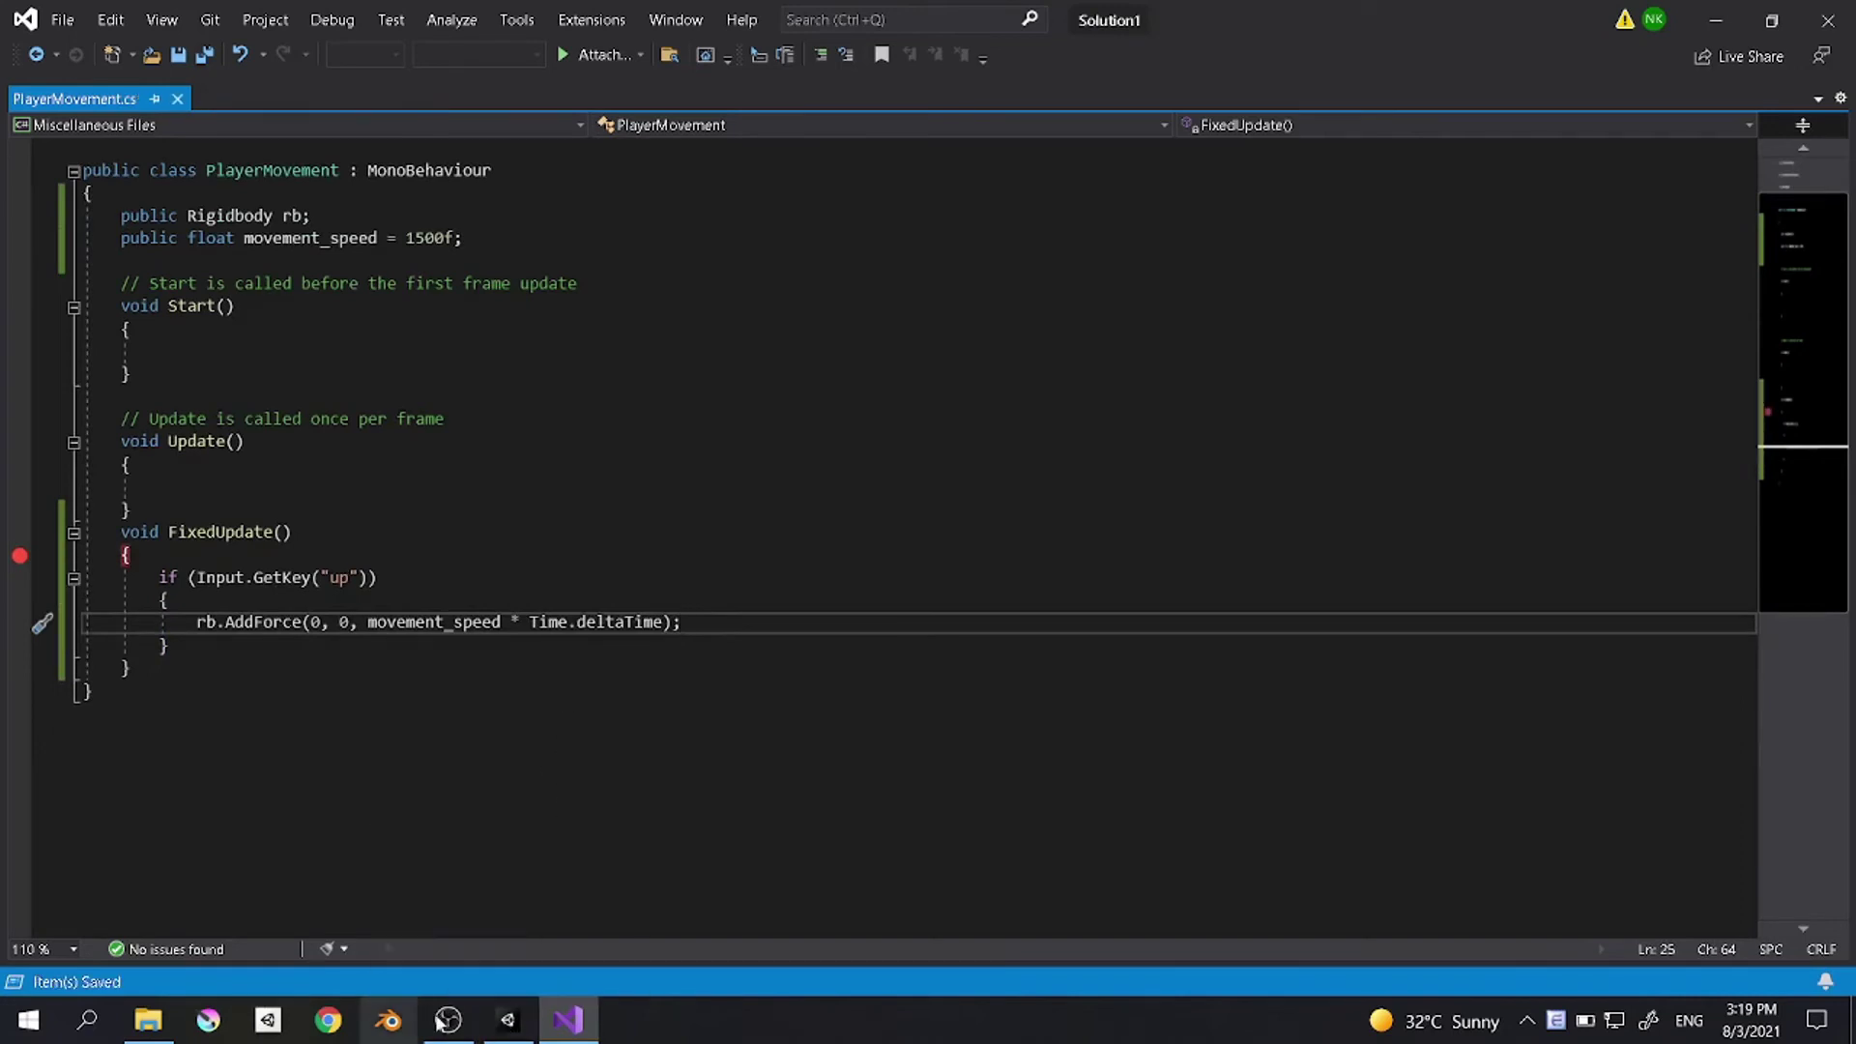
pyautogui.click(507, 1023)
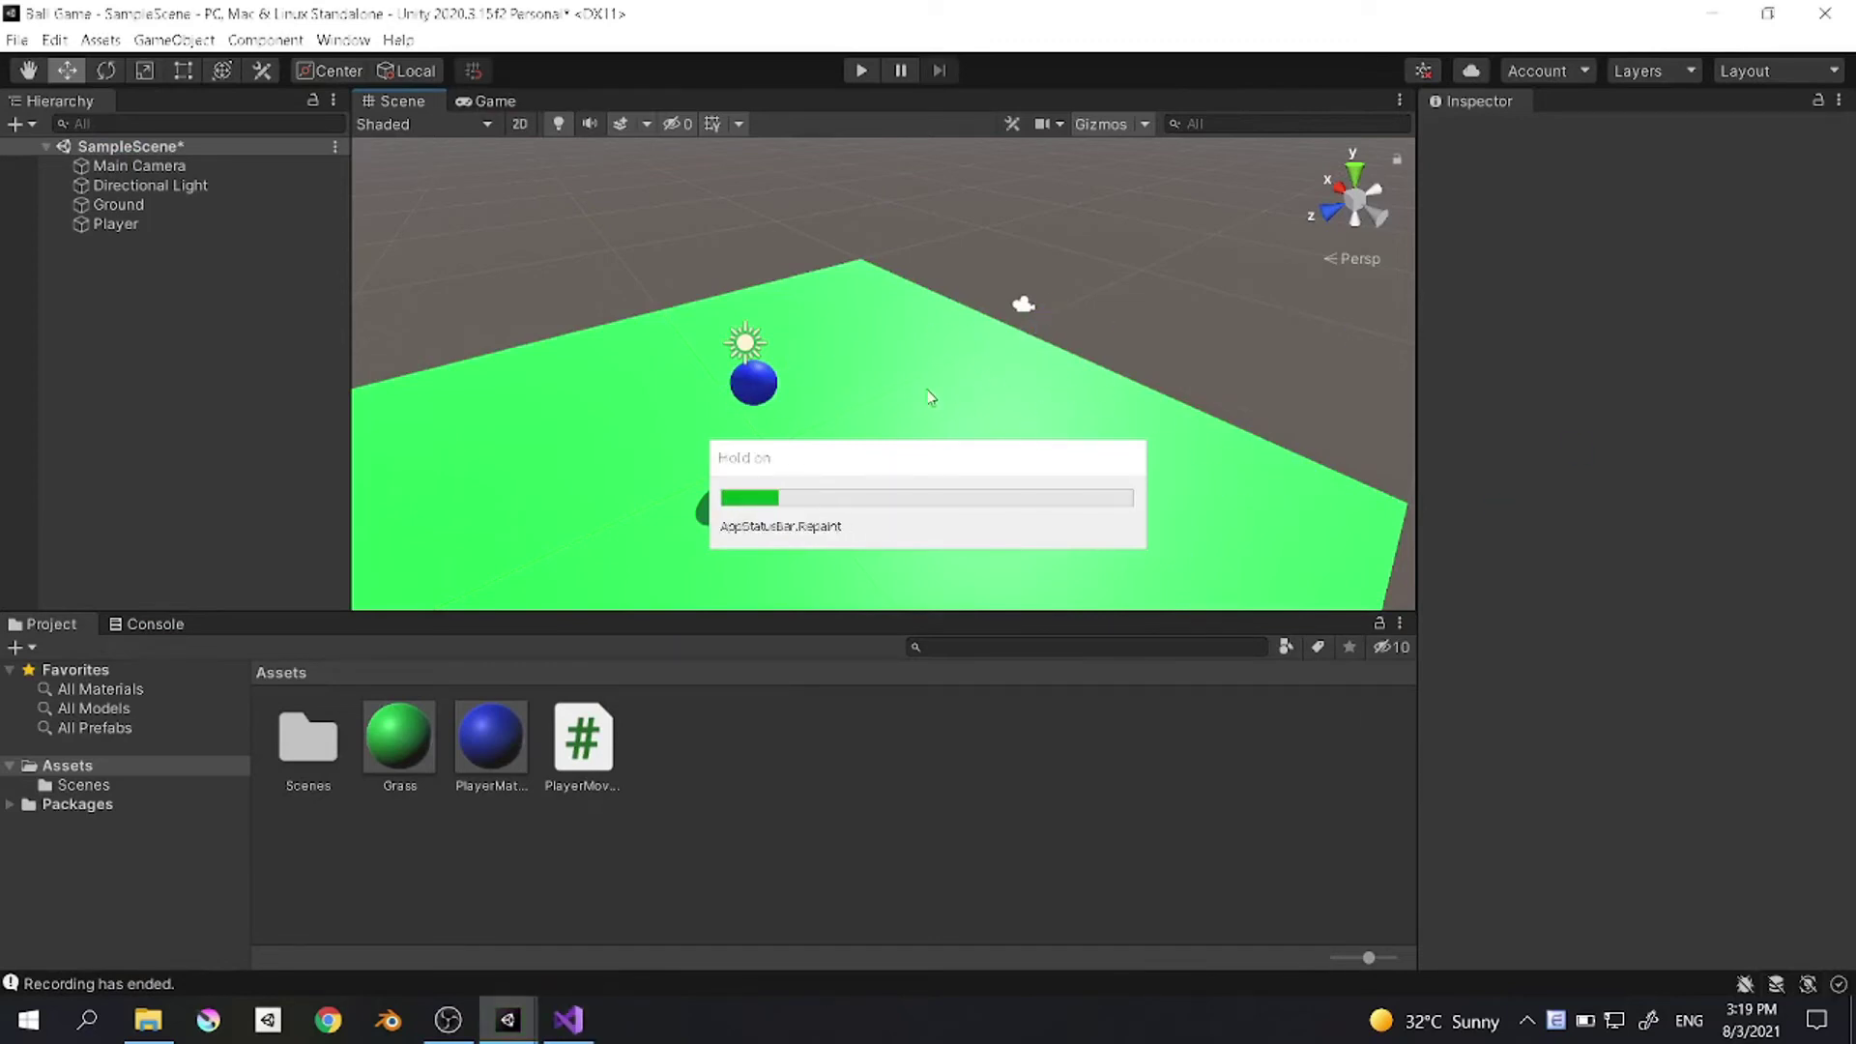
# Step: Select the Main Camera and raise it higher above the ground
pyautogui.moveTo(1068, 353)
pyautogui.mouseDown(button='right')
pyautogui.moveTo(870, 361)
pyautogui.moveTo(1105, 350)
pyautogui.mouseUp(button='right')
pyautogui.click(1103, 347)
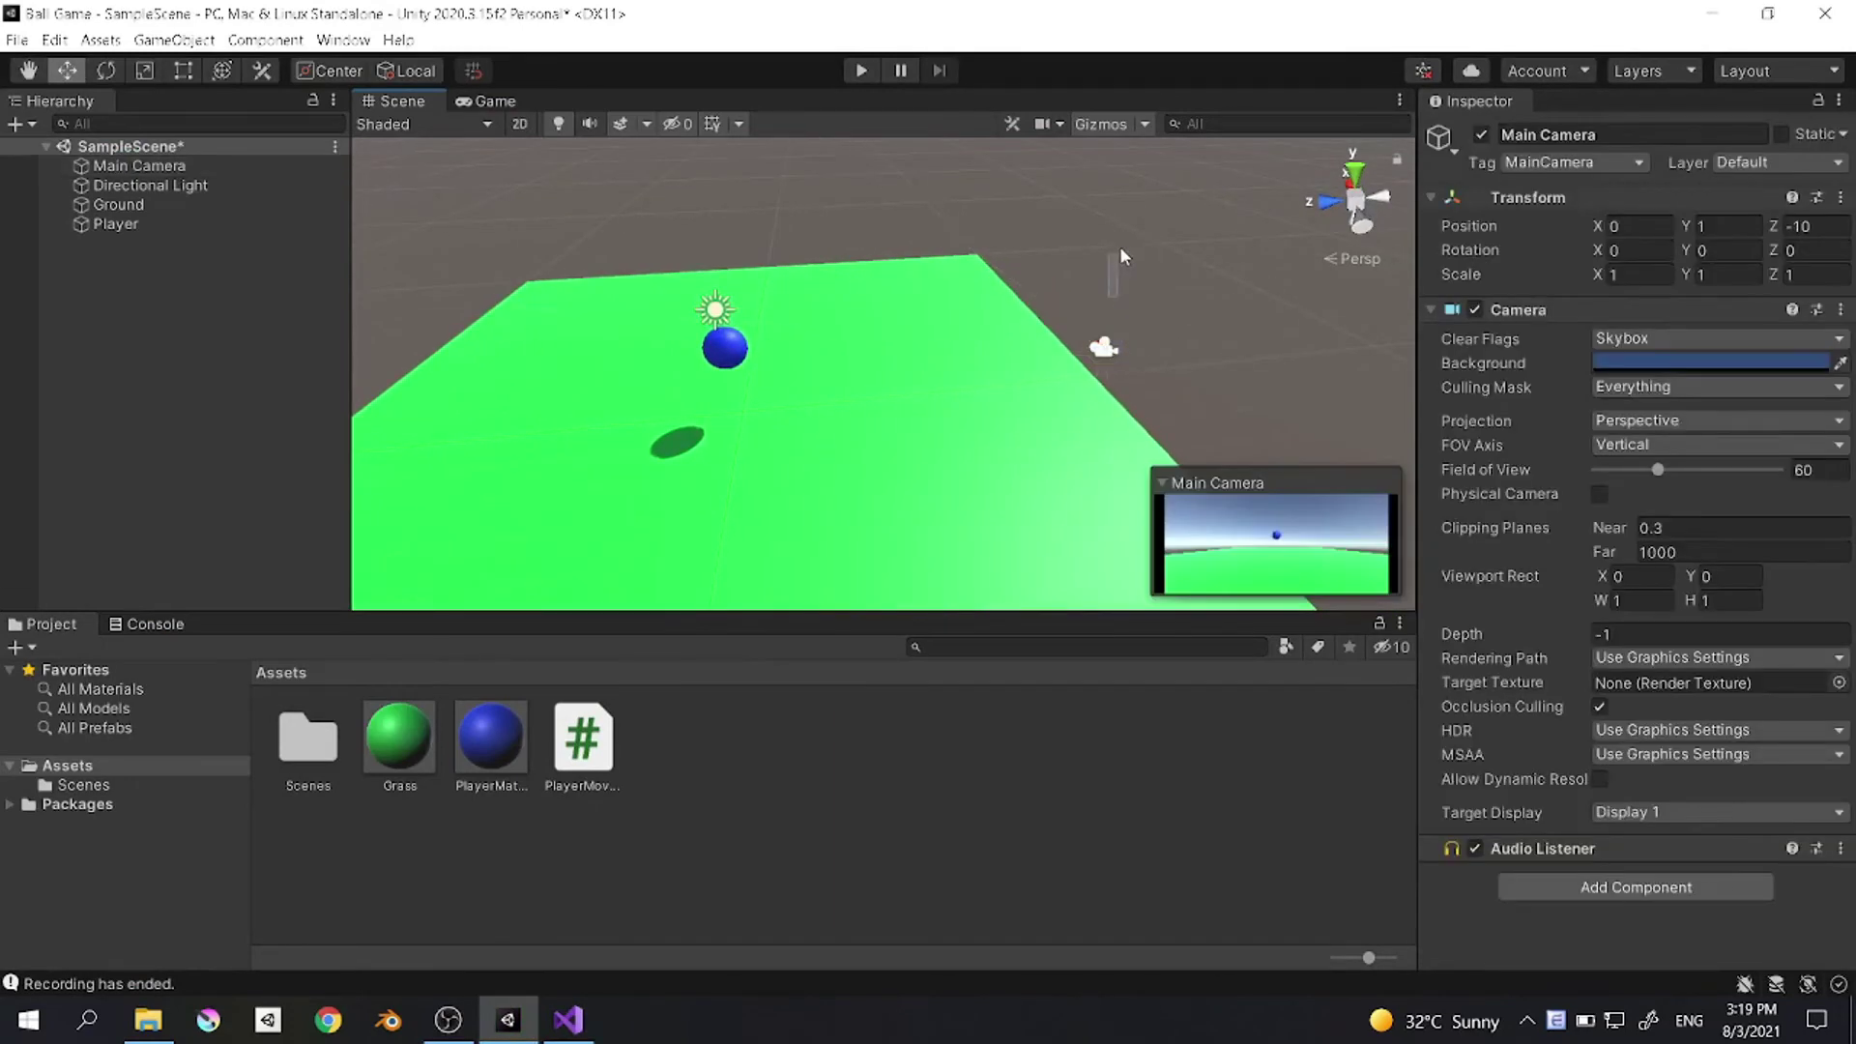
pyautogui.click(1119, 246)
pyautogui.click(1103, 346)
pyautogui.moveTo(1121, 302); pyautogui.dragTo(1144, 237)
pyautogui.moveTo(1145, 237); pyautogui.dragTo(1237, 314, button='right')
# Step: Tilt the Main Camera down by changing its X rotation value
pyautogui.click(1632, 248)
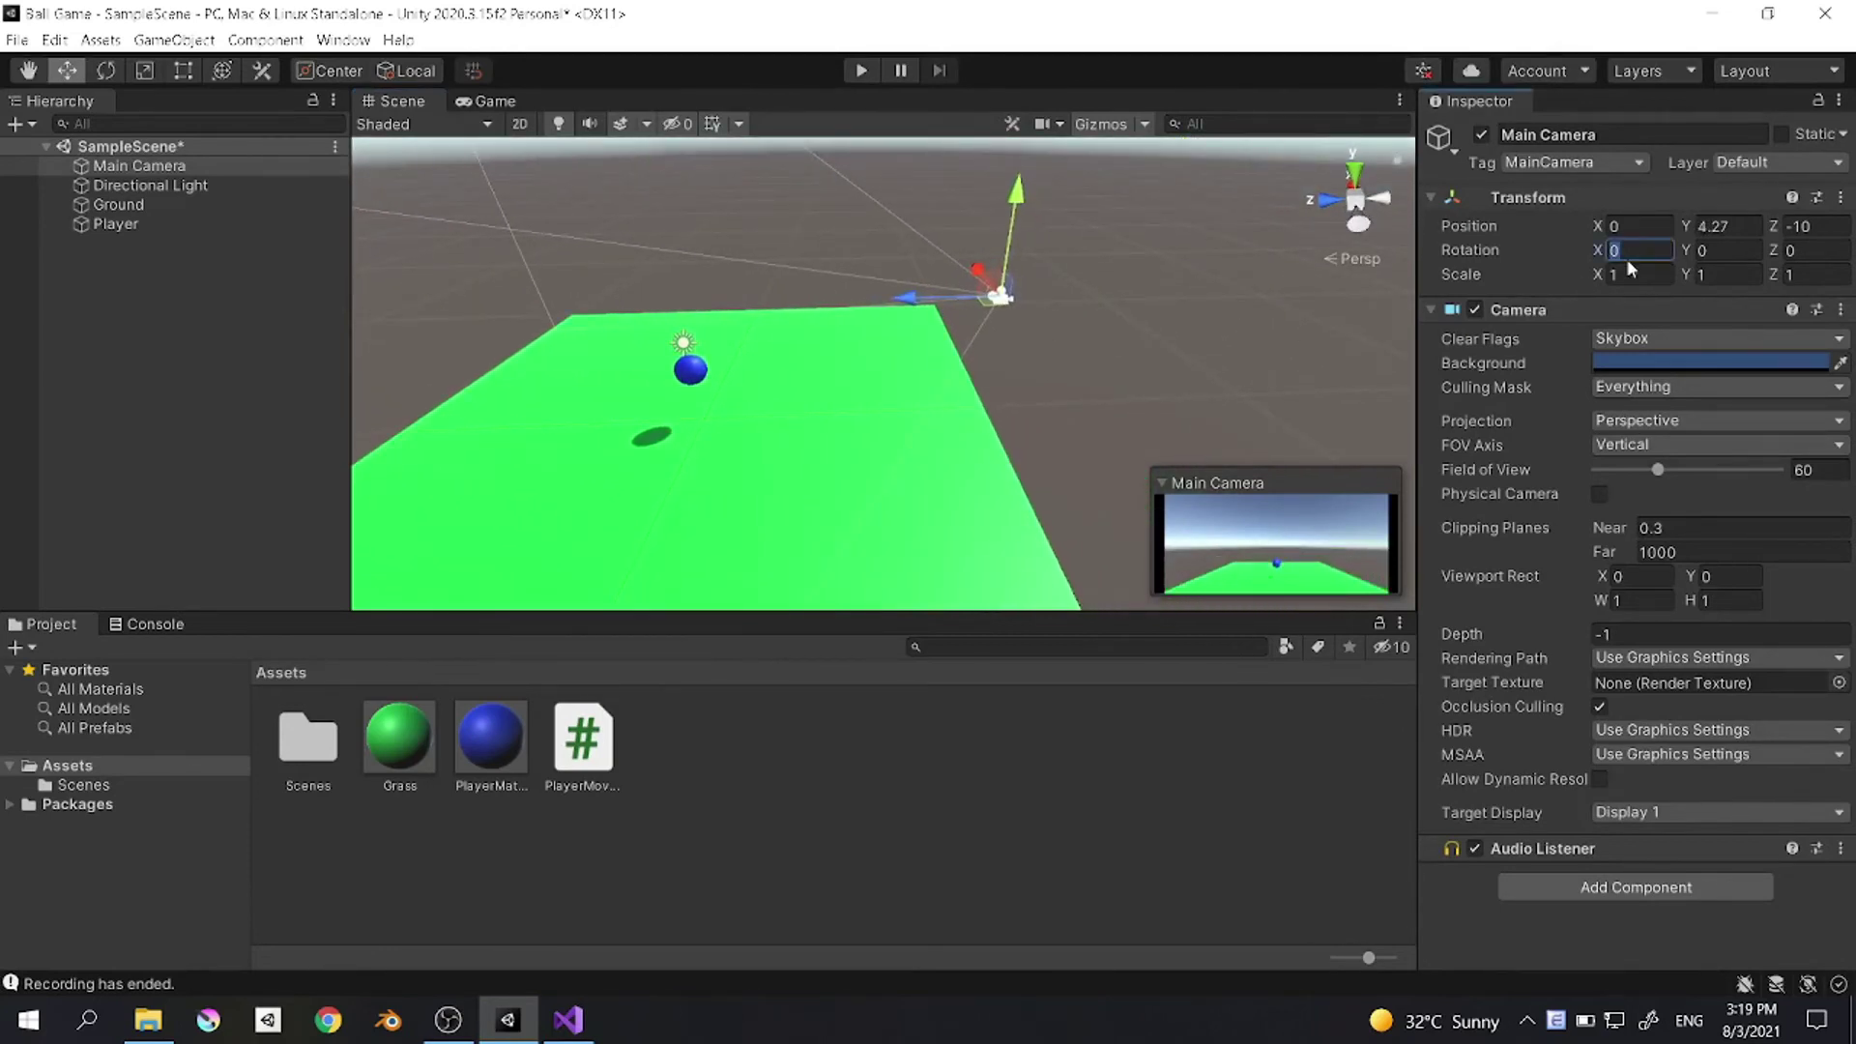
pyautogui.write('30')
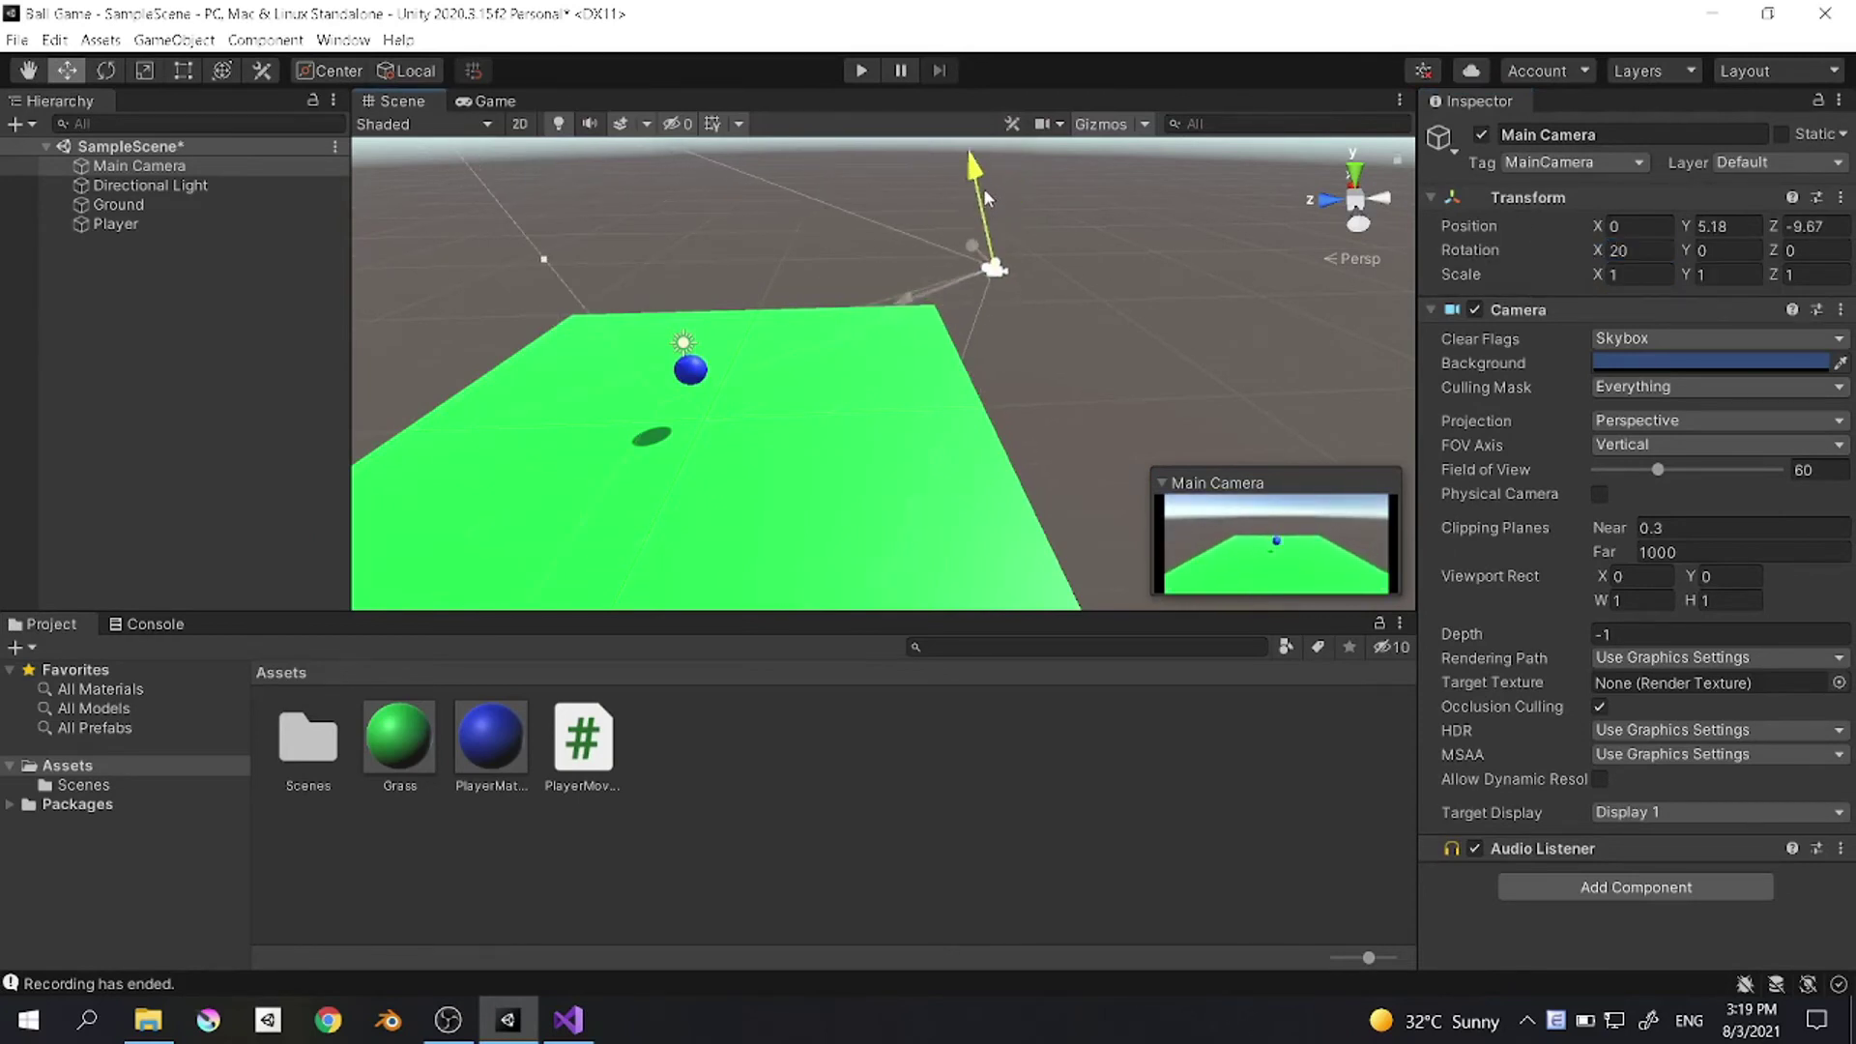
pyautogui.click(1122, 265)
pyautogui.moveTo(1123, 265); pyautogui.dragTo(855, 126, button='right')
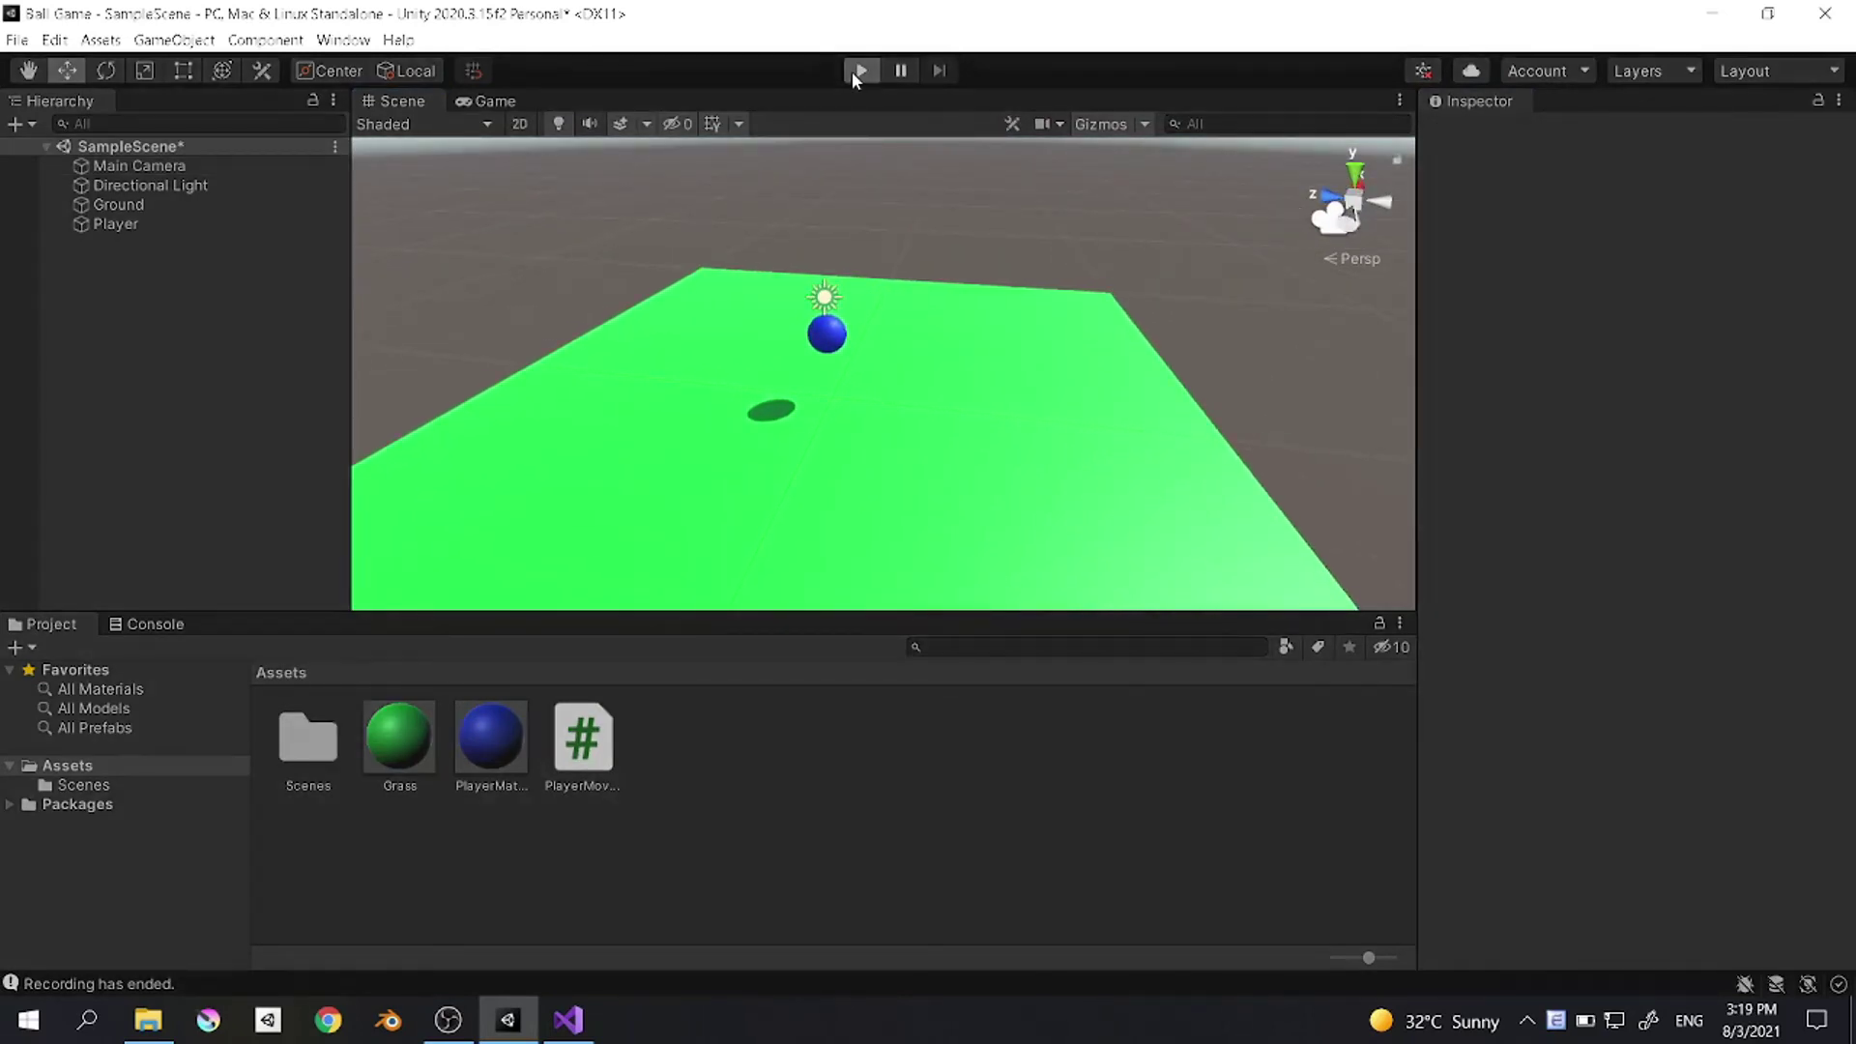
# Step: Play the scene briefly from the raised camera, then stop it
pyautogui.click(856, 70)
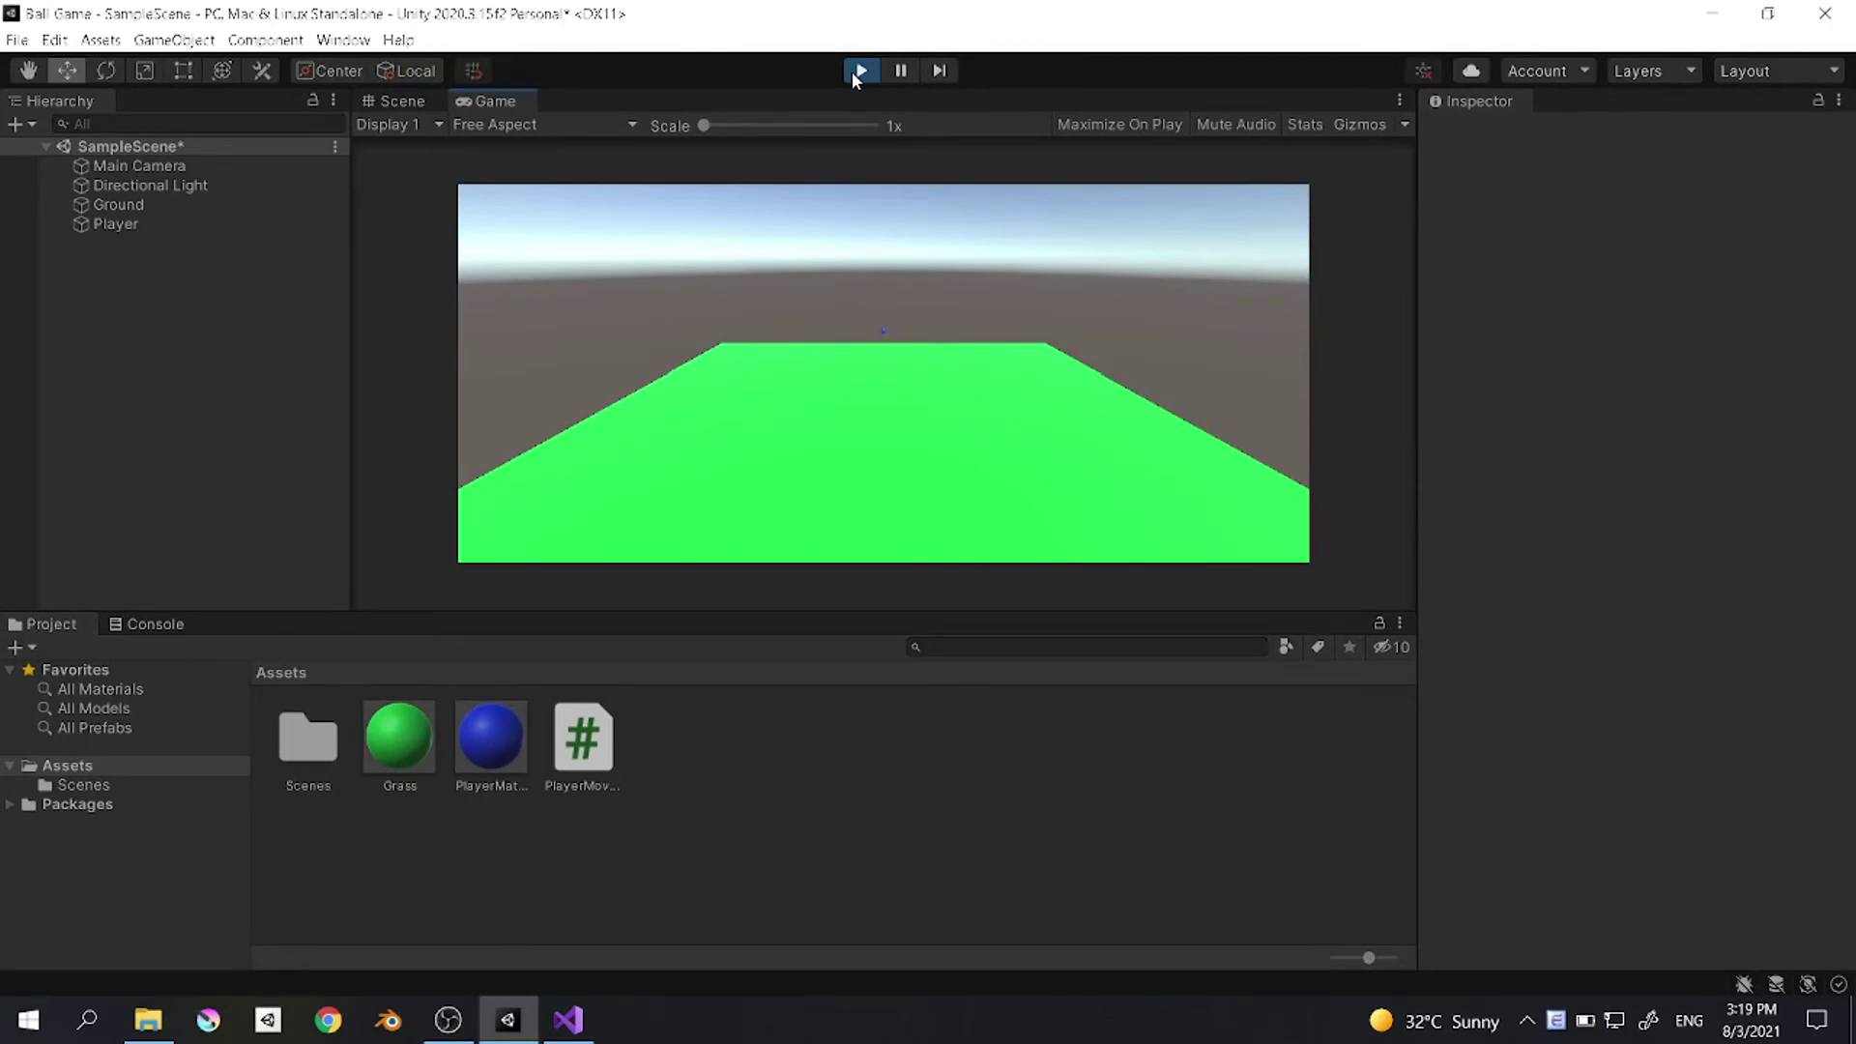
pyautogui.click(857, 72)
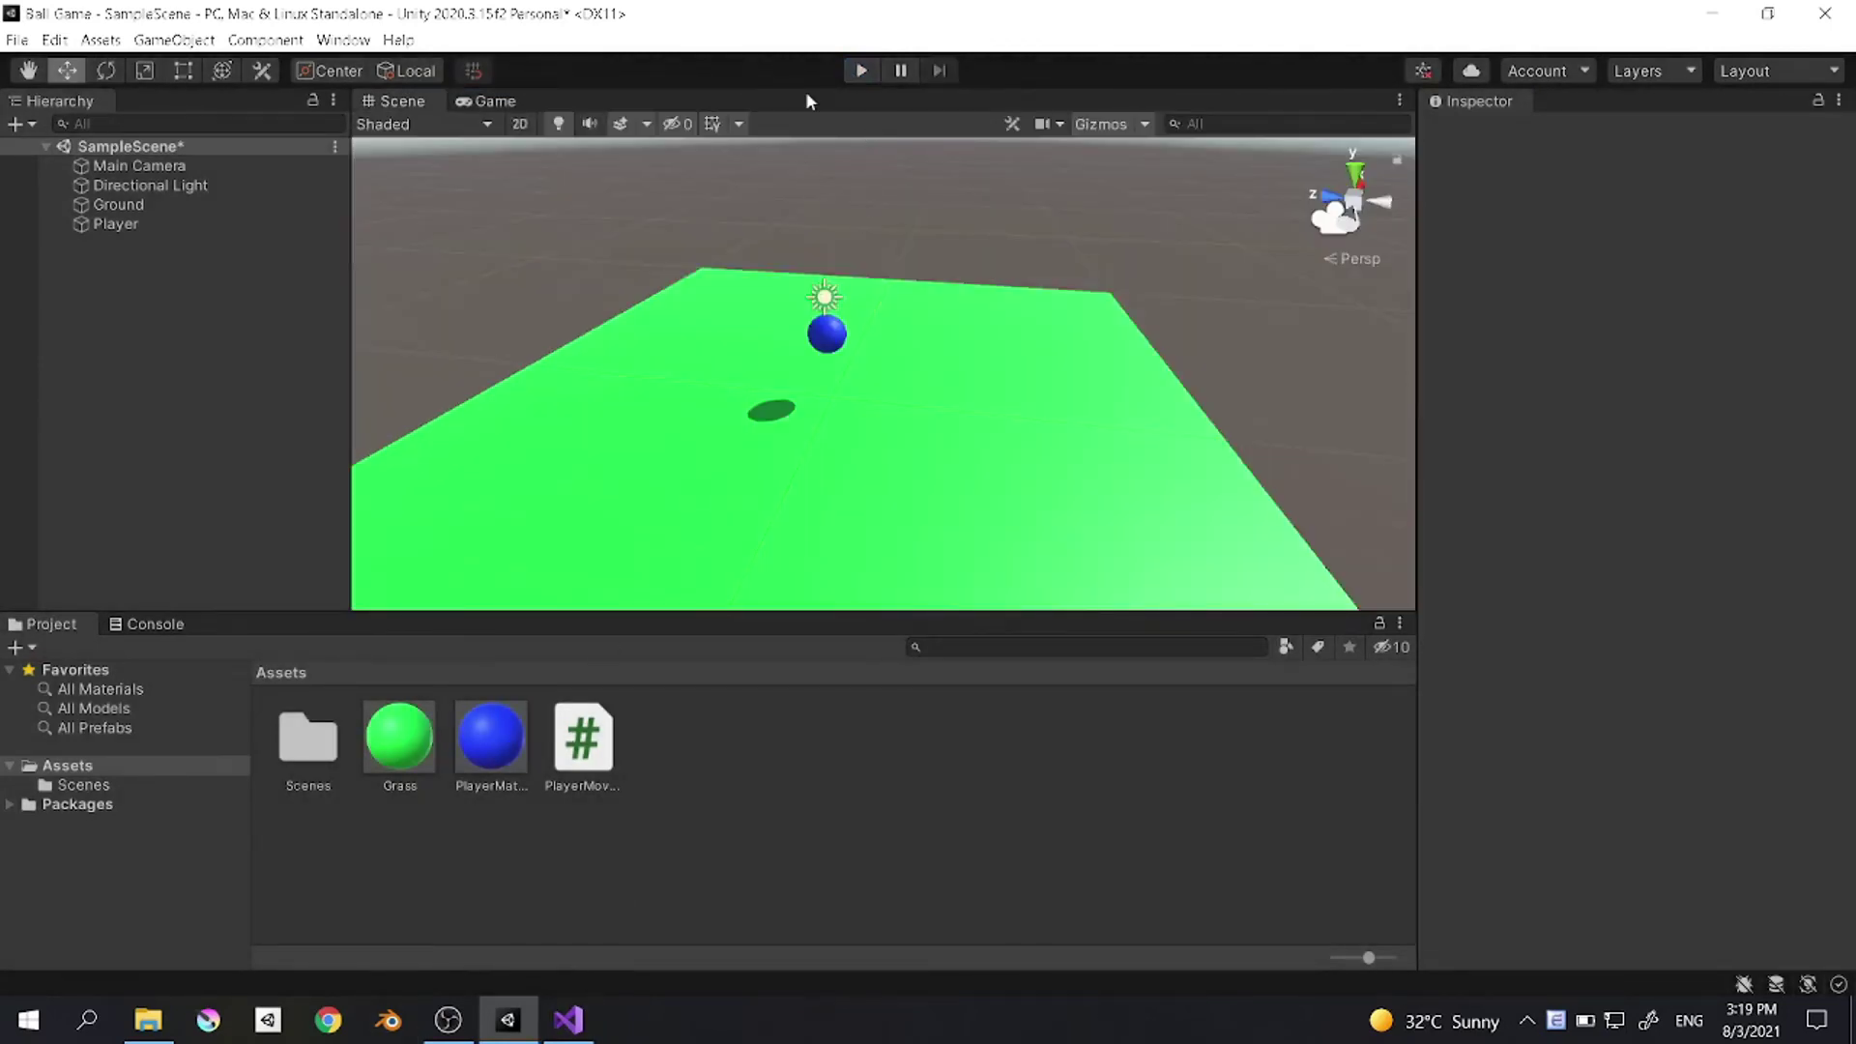
# Step: Duplicate the up-key if-block directly below itself
pyautogui.click(569, 1020)
pyautogui.moveTo(260, 652); pyautogui.dragTo(158, 577)
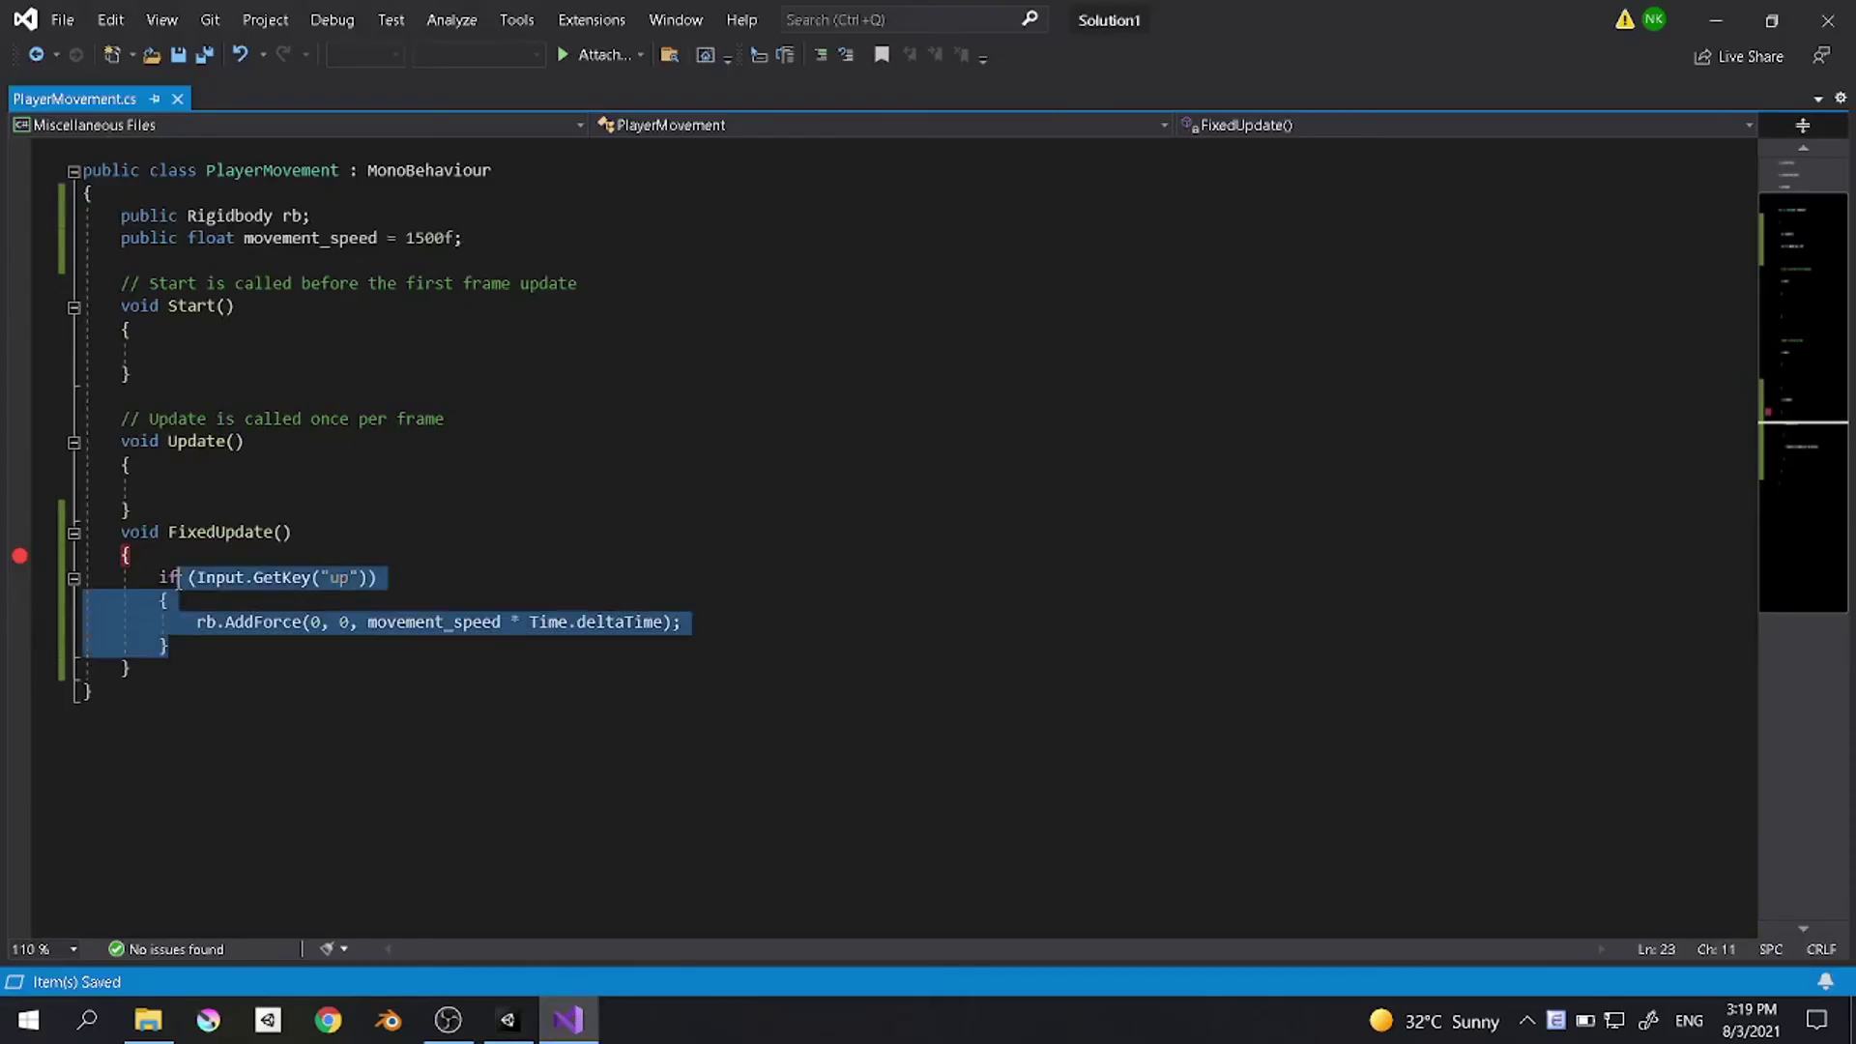
pyautogui.hotkey('ctrl', 'c')
pyautogui.click(190, 648)
pyautogui.press('Return')
pyautogui.hotkey('ctrl', 'v')
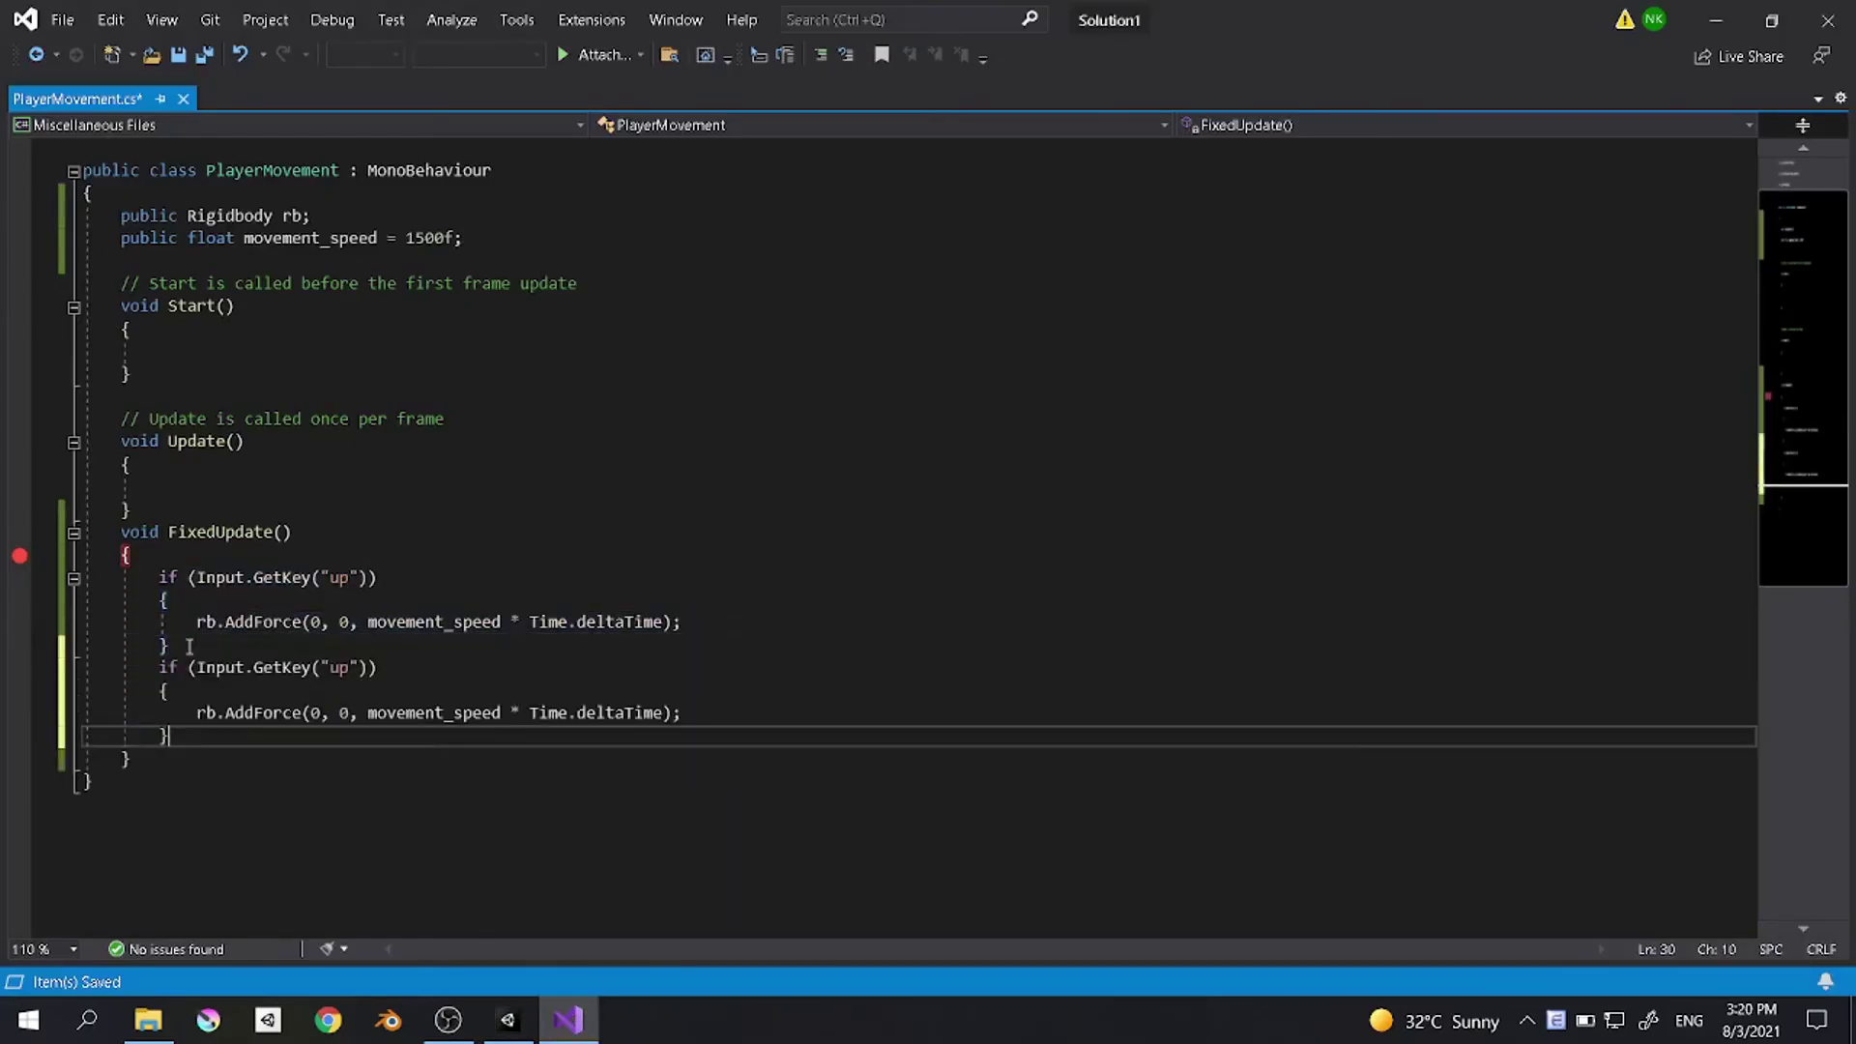
# Step: Change the copy's key to "down" and negate movement_speed in its force
pyautogui.doubleClick(336, 669)
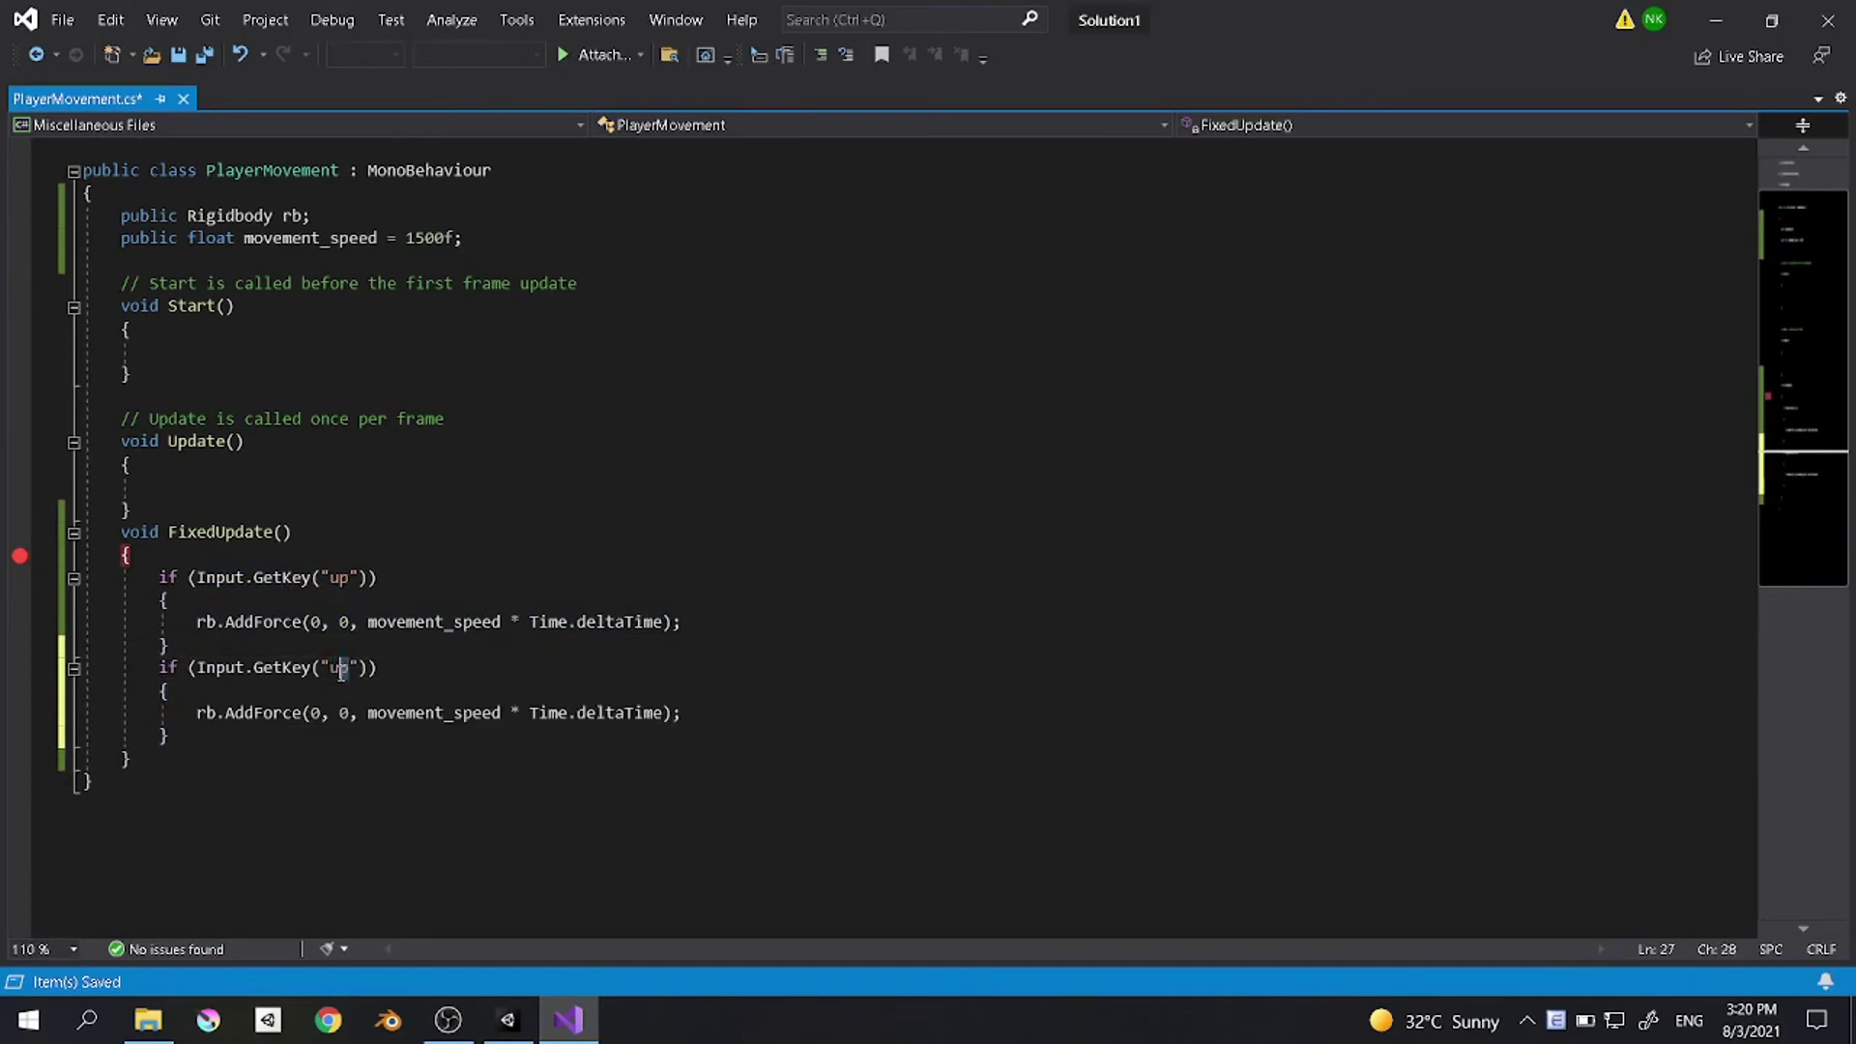
pyautogui.write('down')
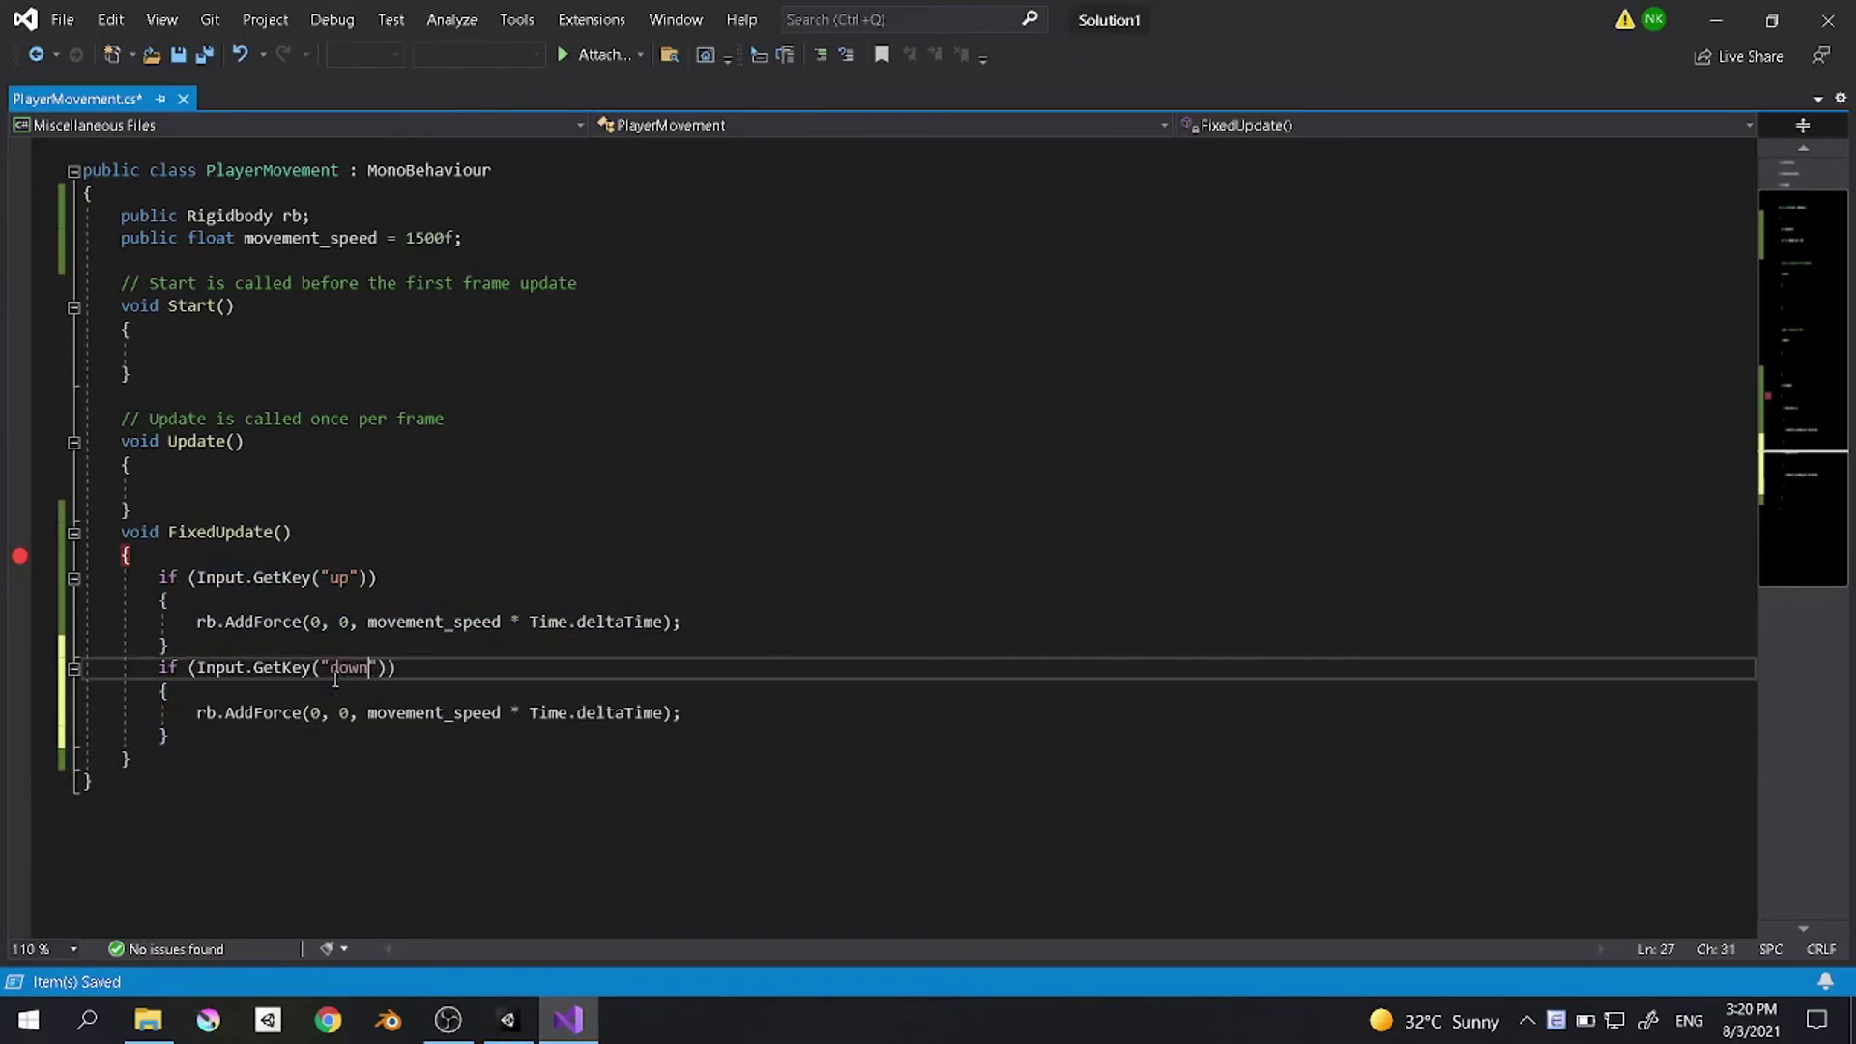
pyautogui.click(373, 713)
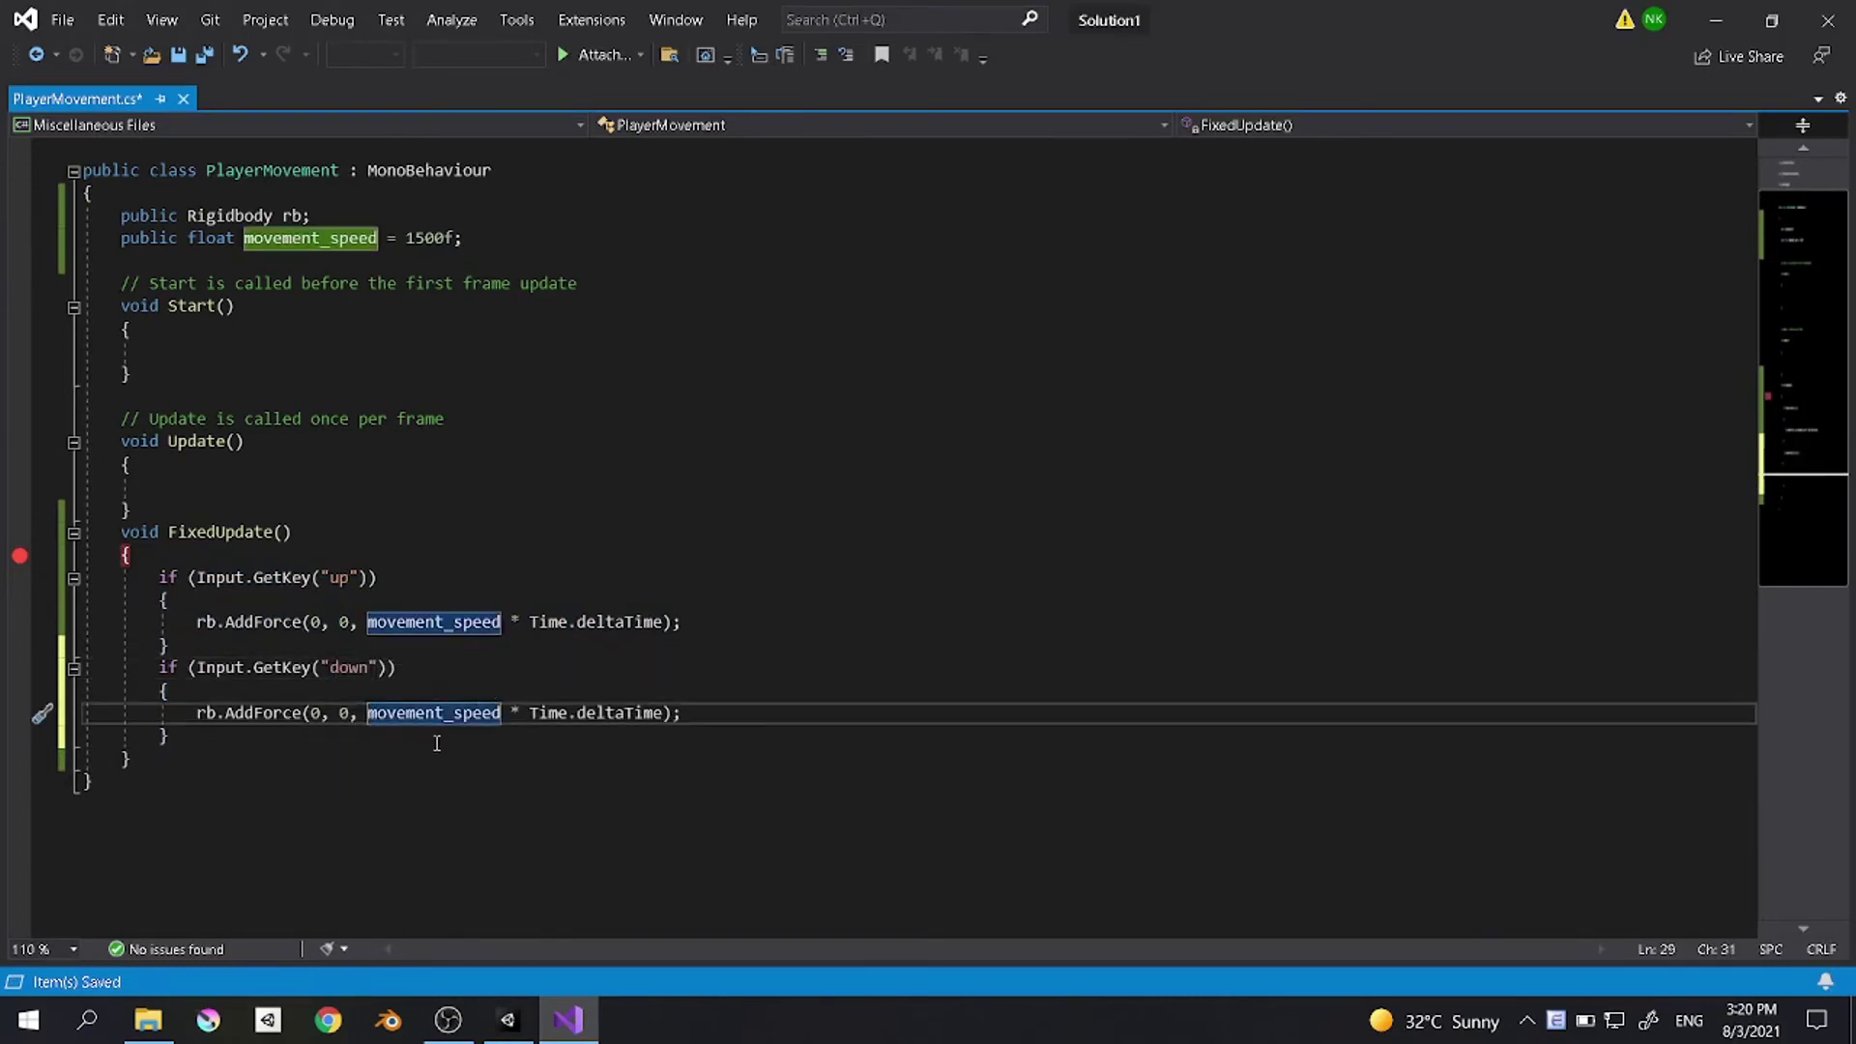
pyautogui.moveTo(368, 712); pyautogui.dragTo(665, 715)
pyautogui.click(368, 713)
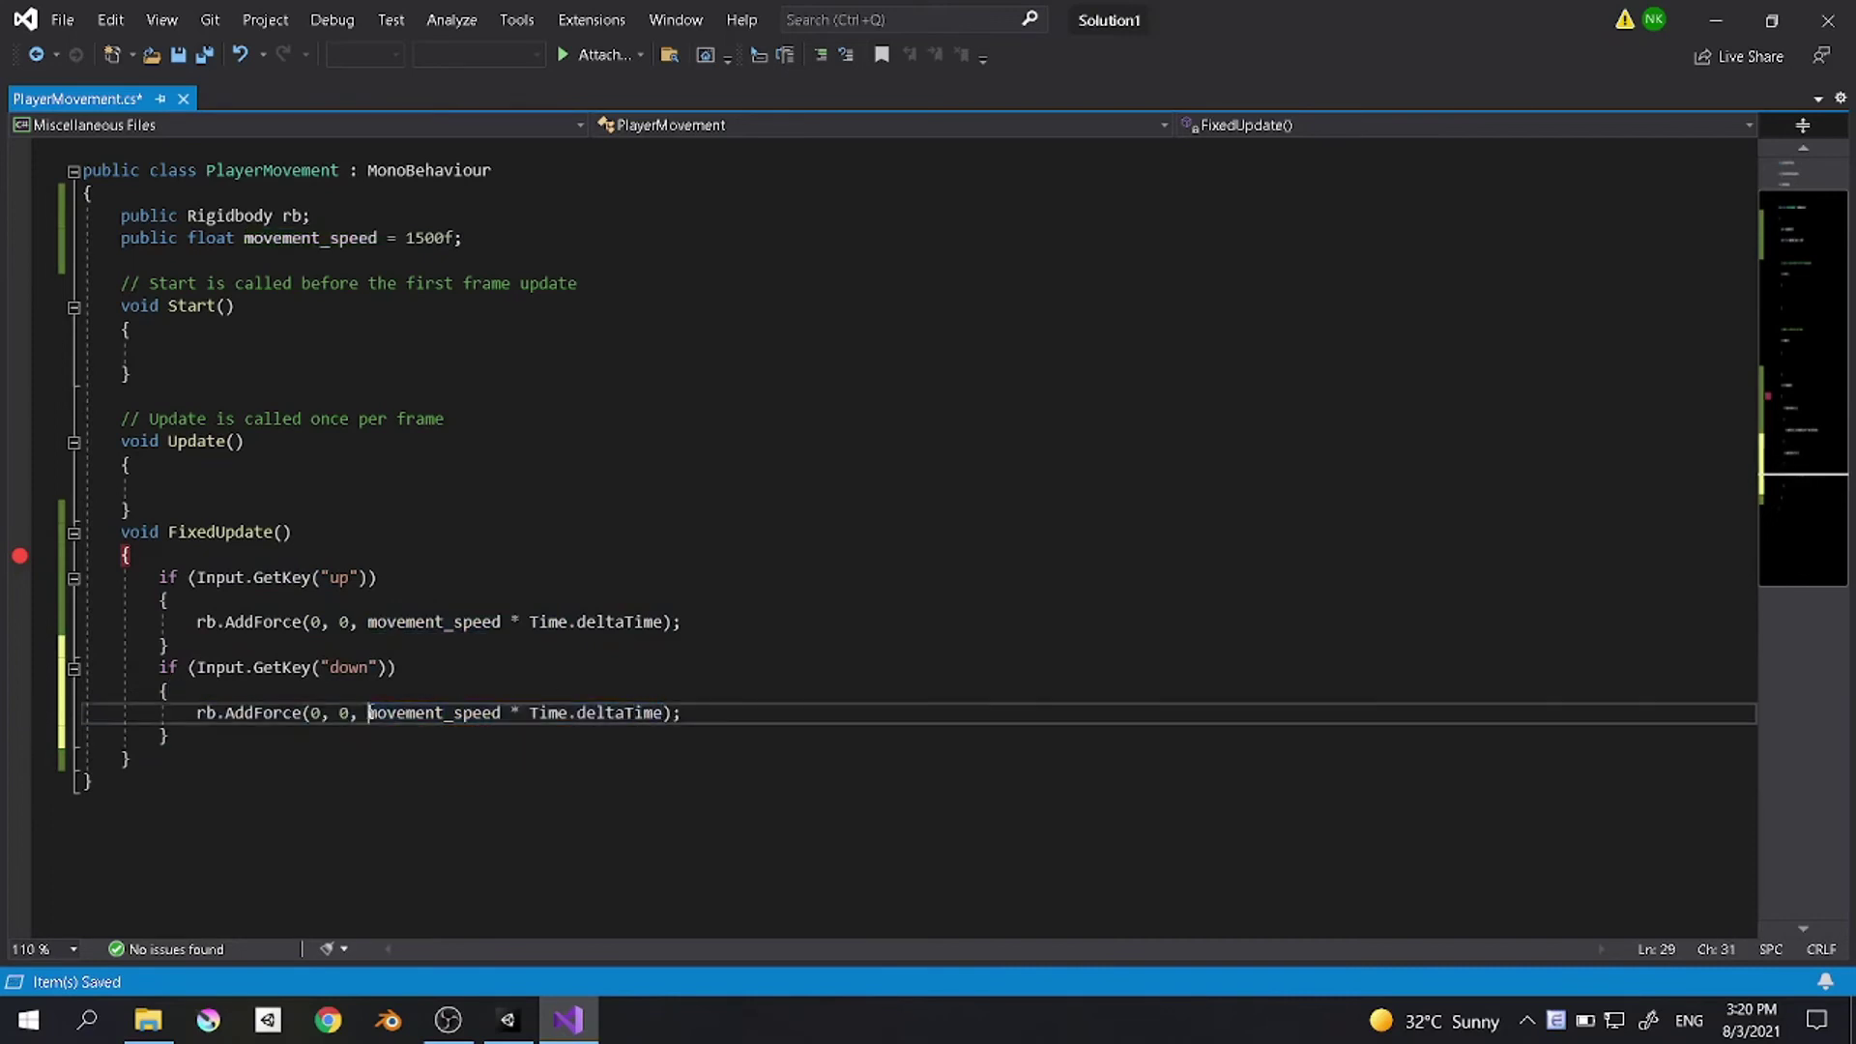
pyautogui.write('-')
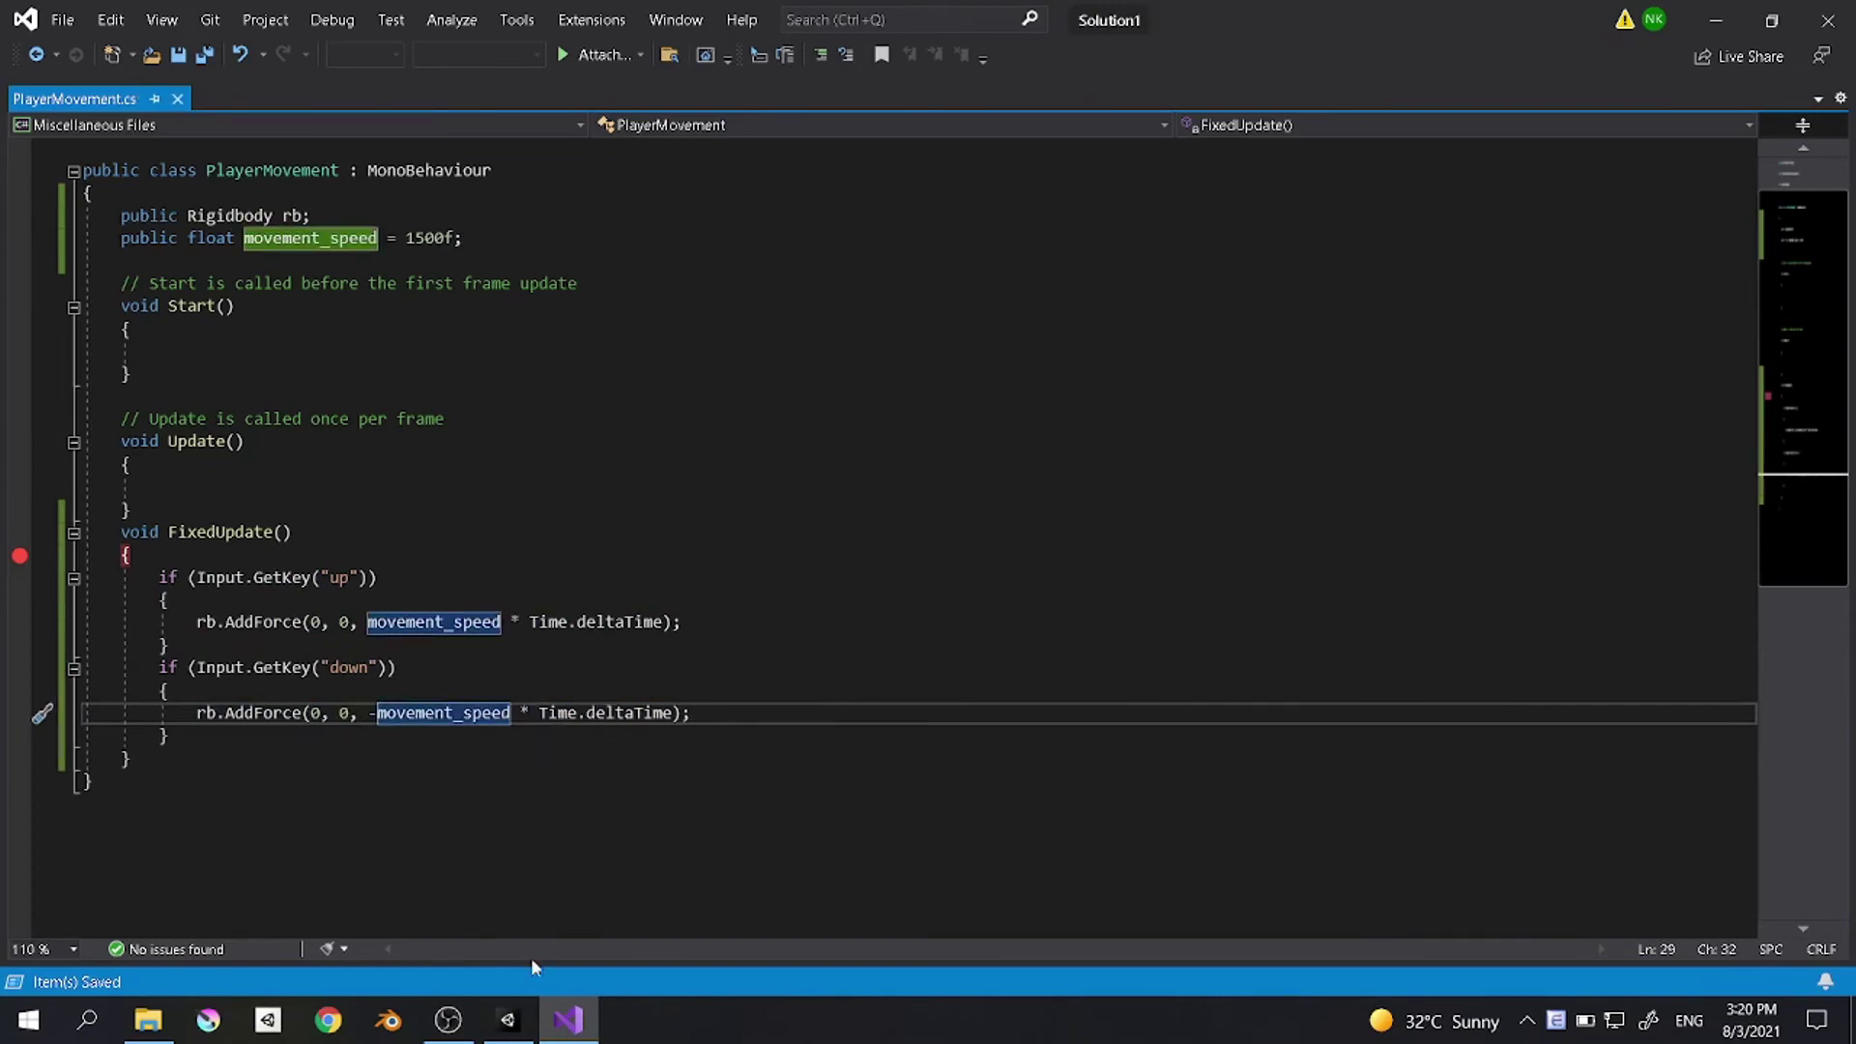
pyautogui.click(507, 1020)
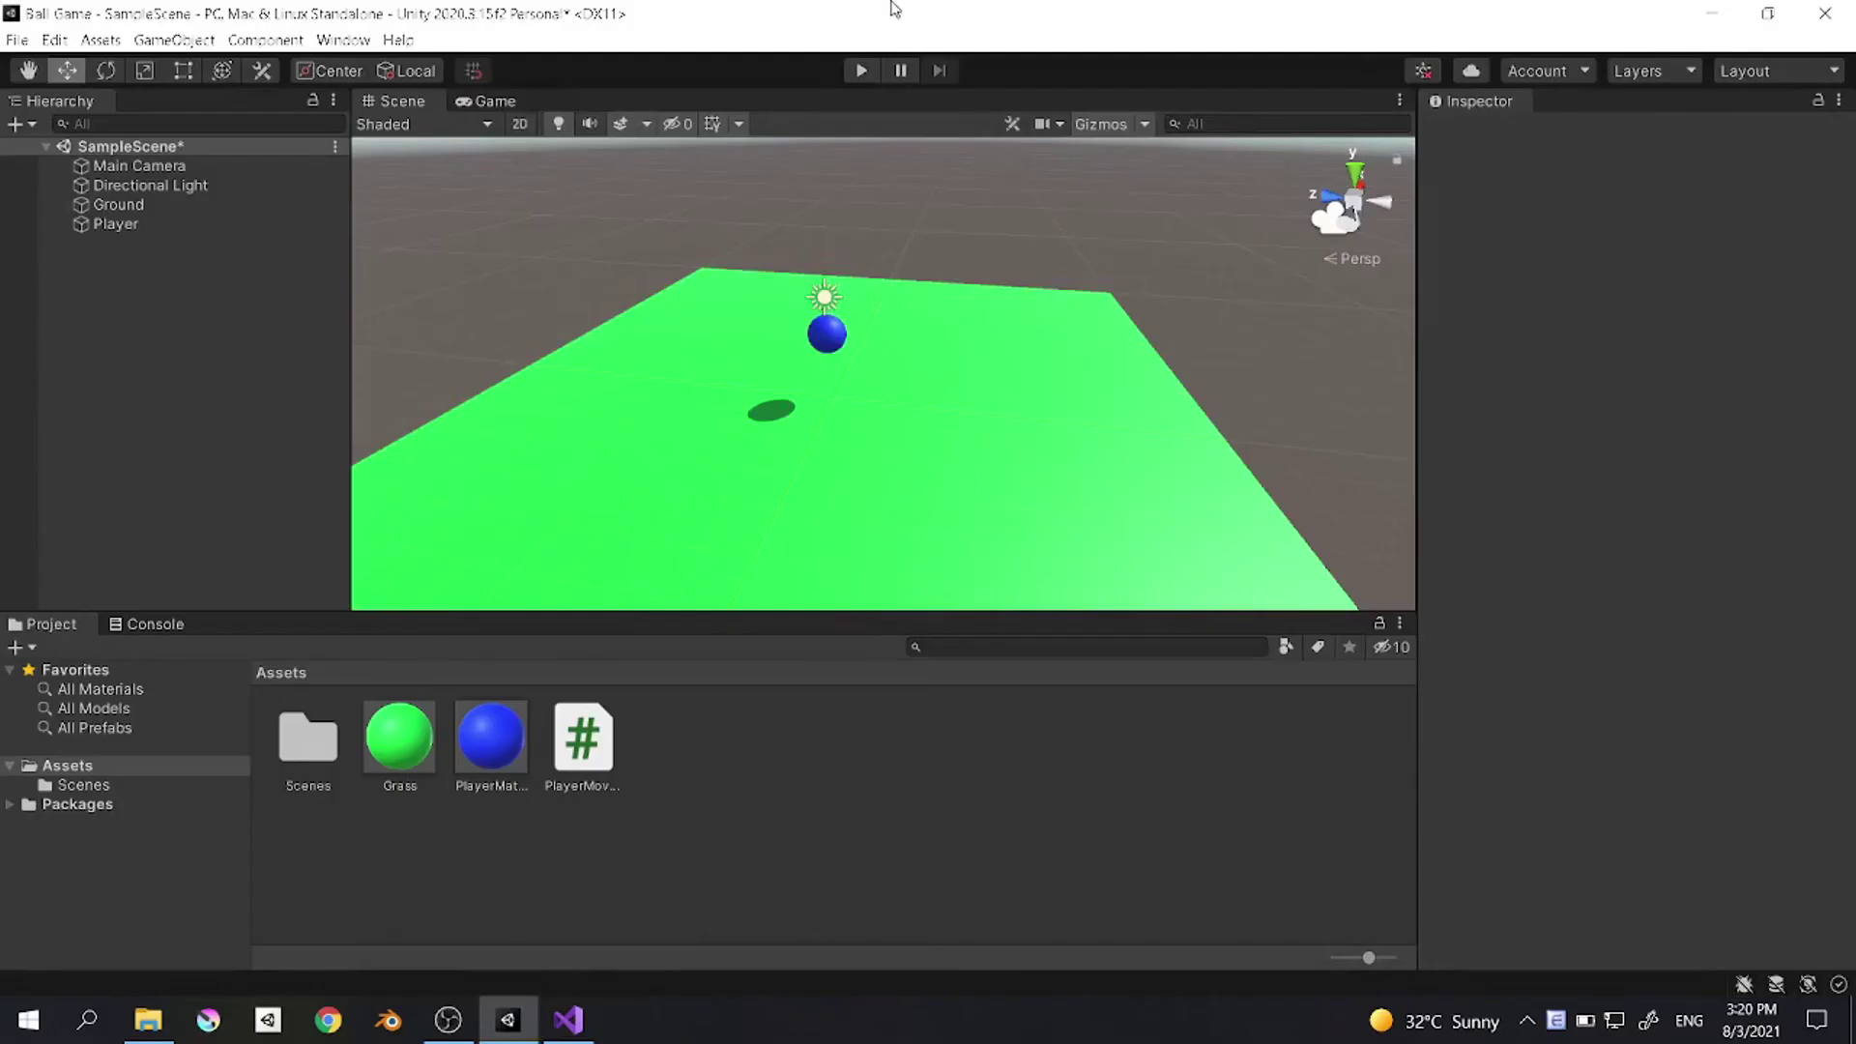
pyautogui.click(861, 70)
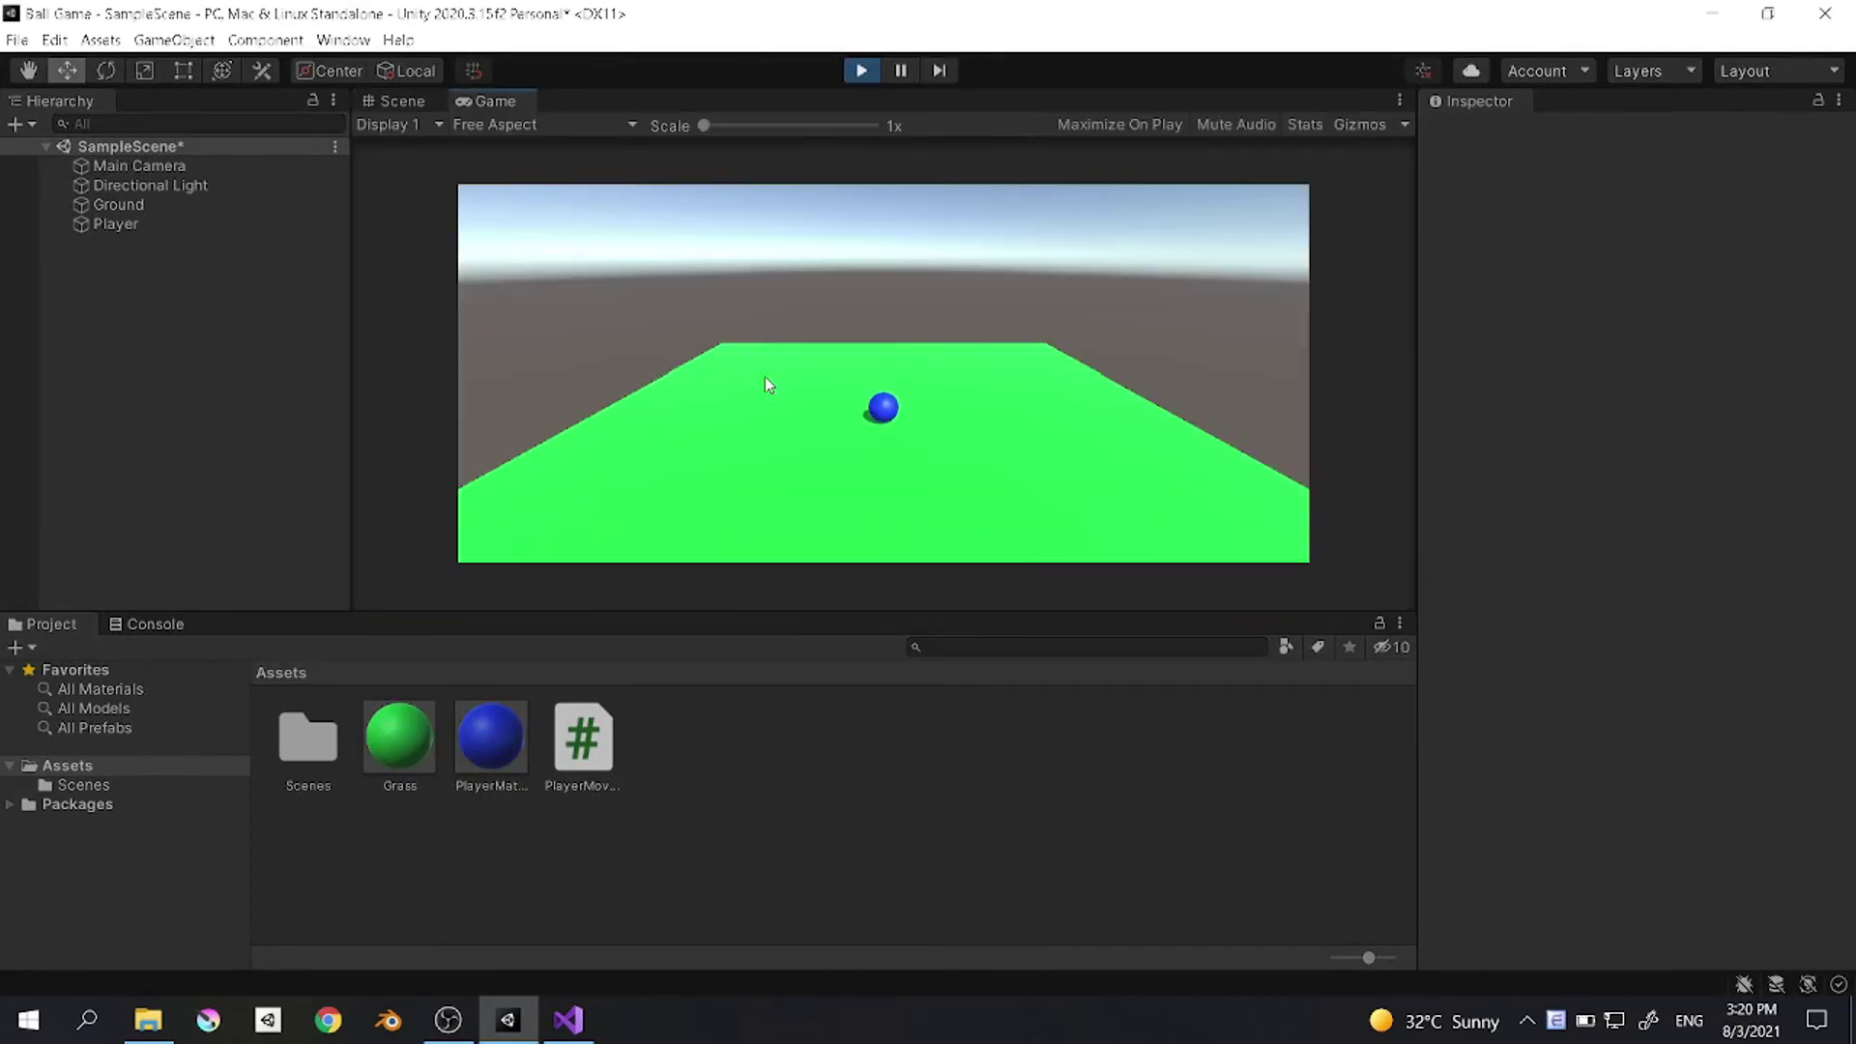
pyautogui.press('w')
pyautogui.press('s')
pyautogui.press('w')
pyautogui.press('s')
pyautogui.press('w')
pyautogui.press('s')
pyautogui.click(860, 70)
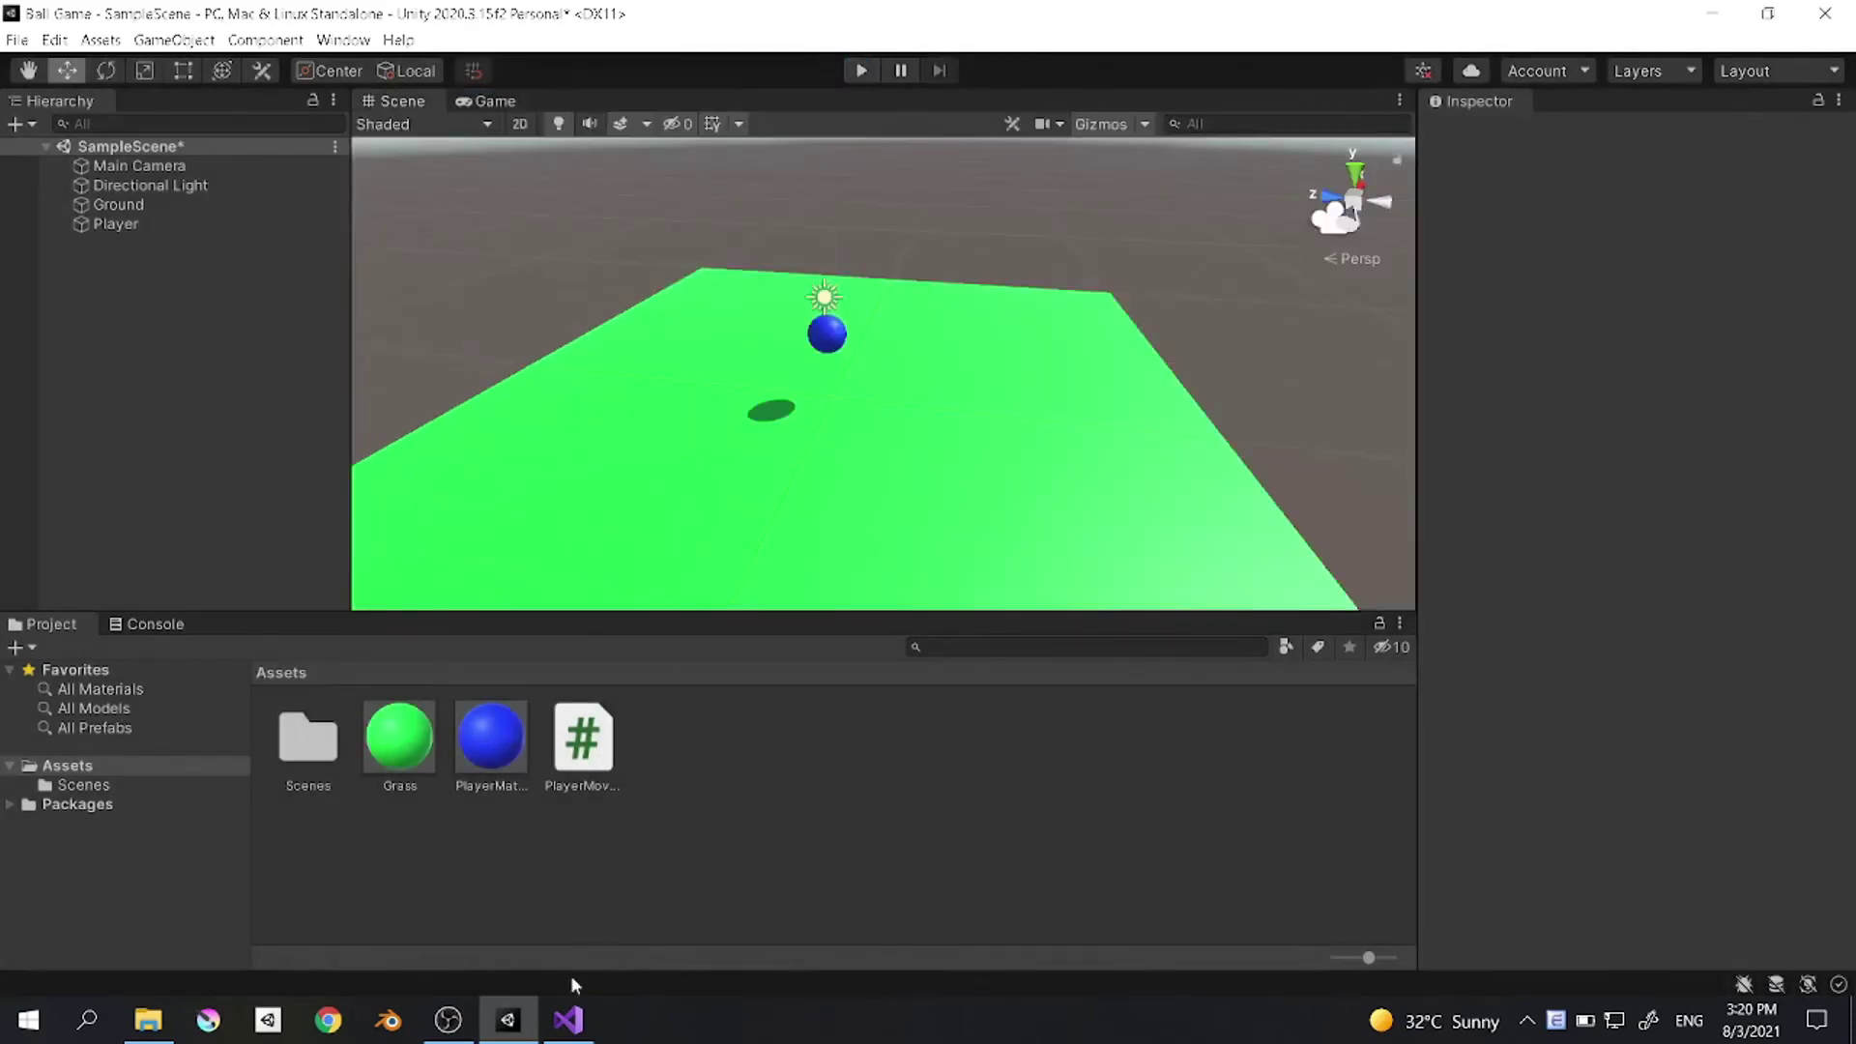
pyautogui.click(568, 1020)
# Step: Paste two copies of the down-key block below it
pyautogui.moveTo(256, 735); pyautogui.dragTo(155, 667)
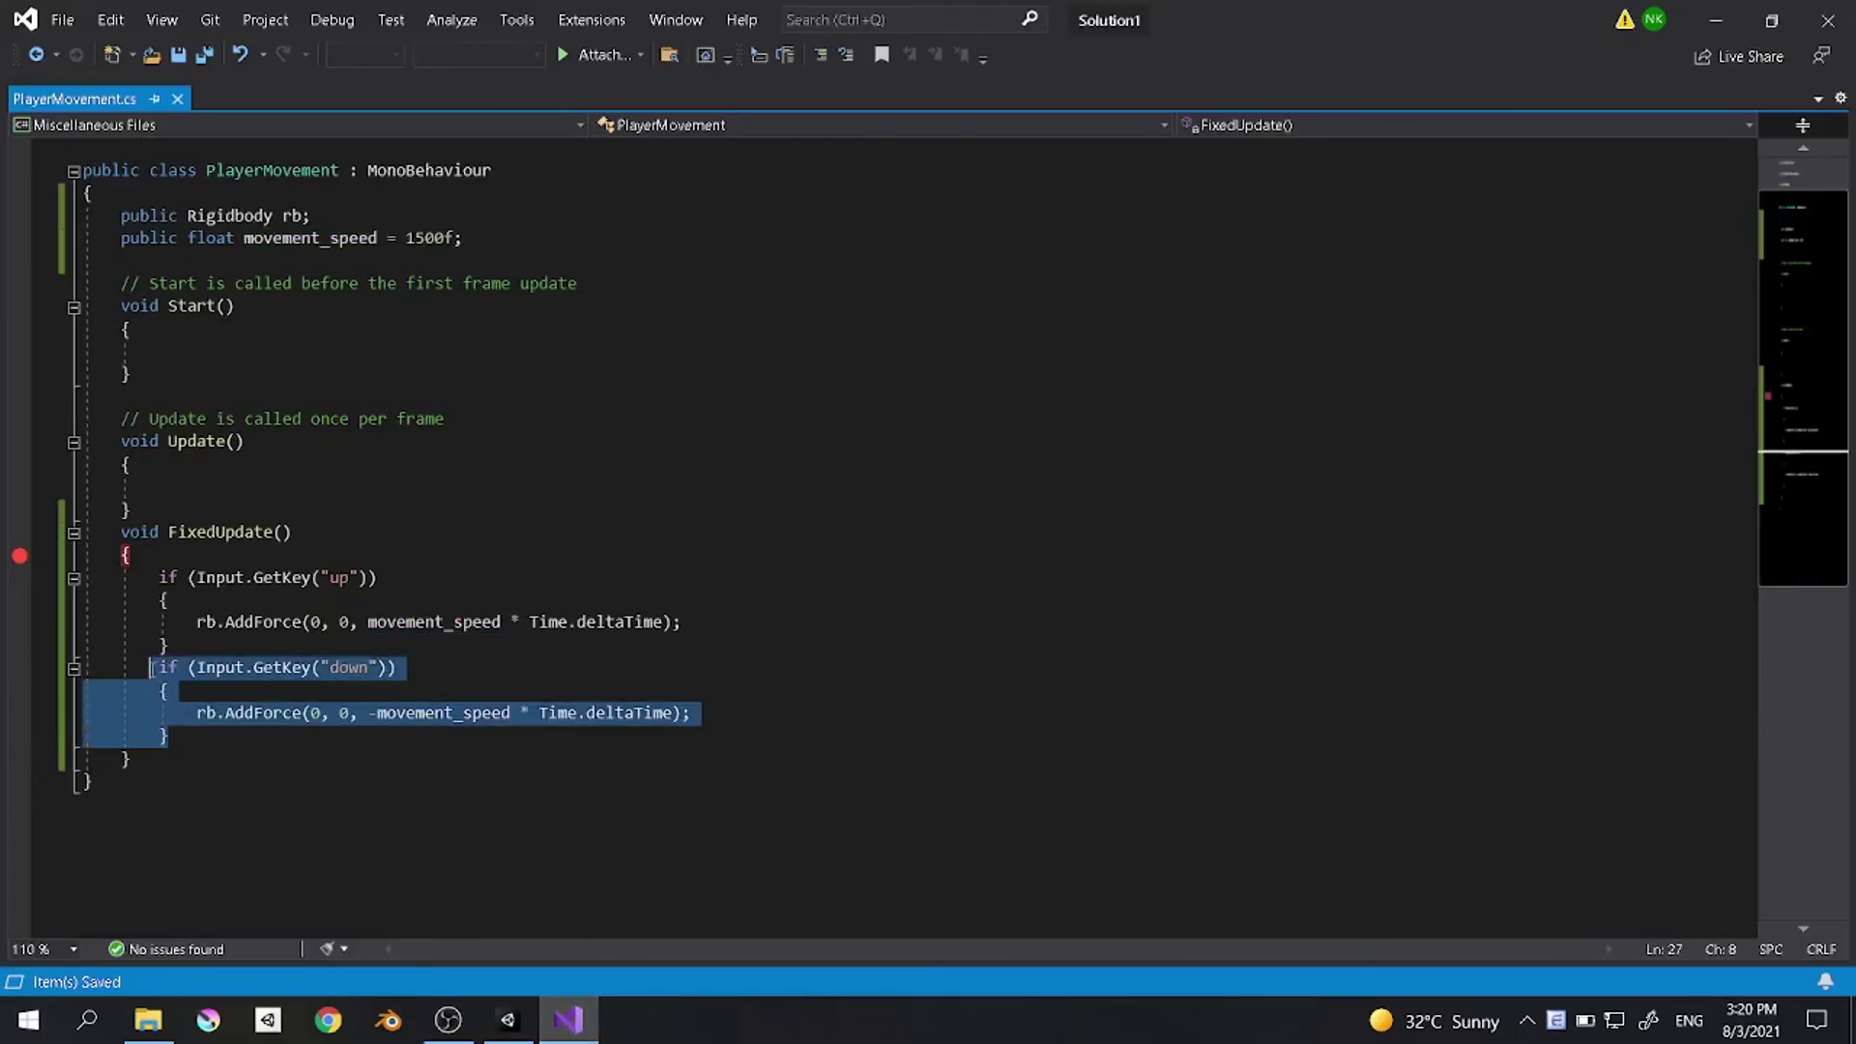
pyautogui.click(257, 729)
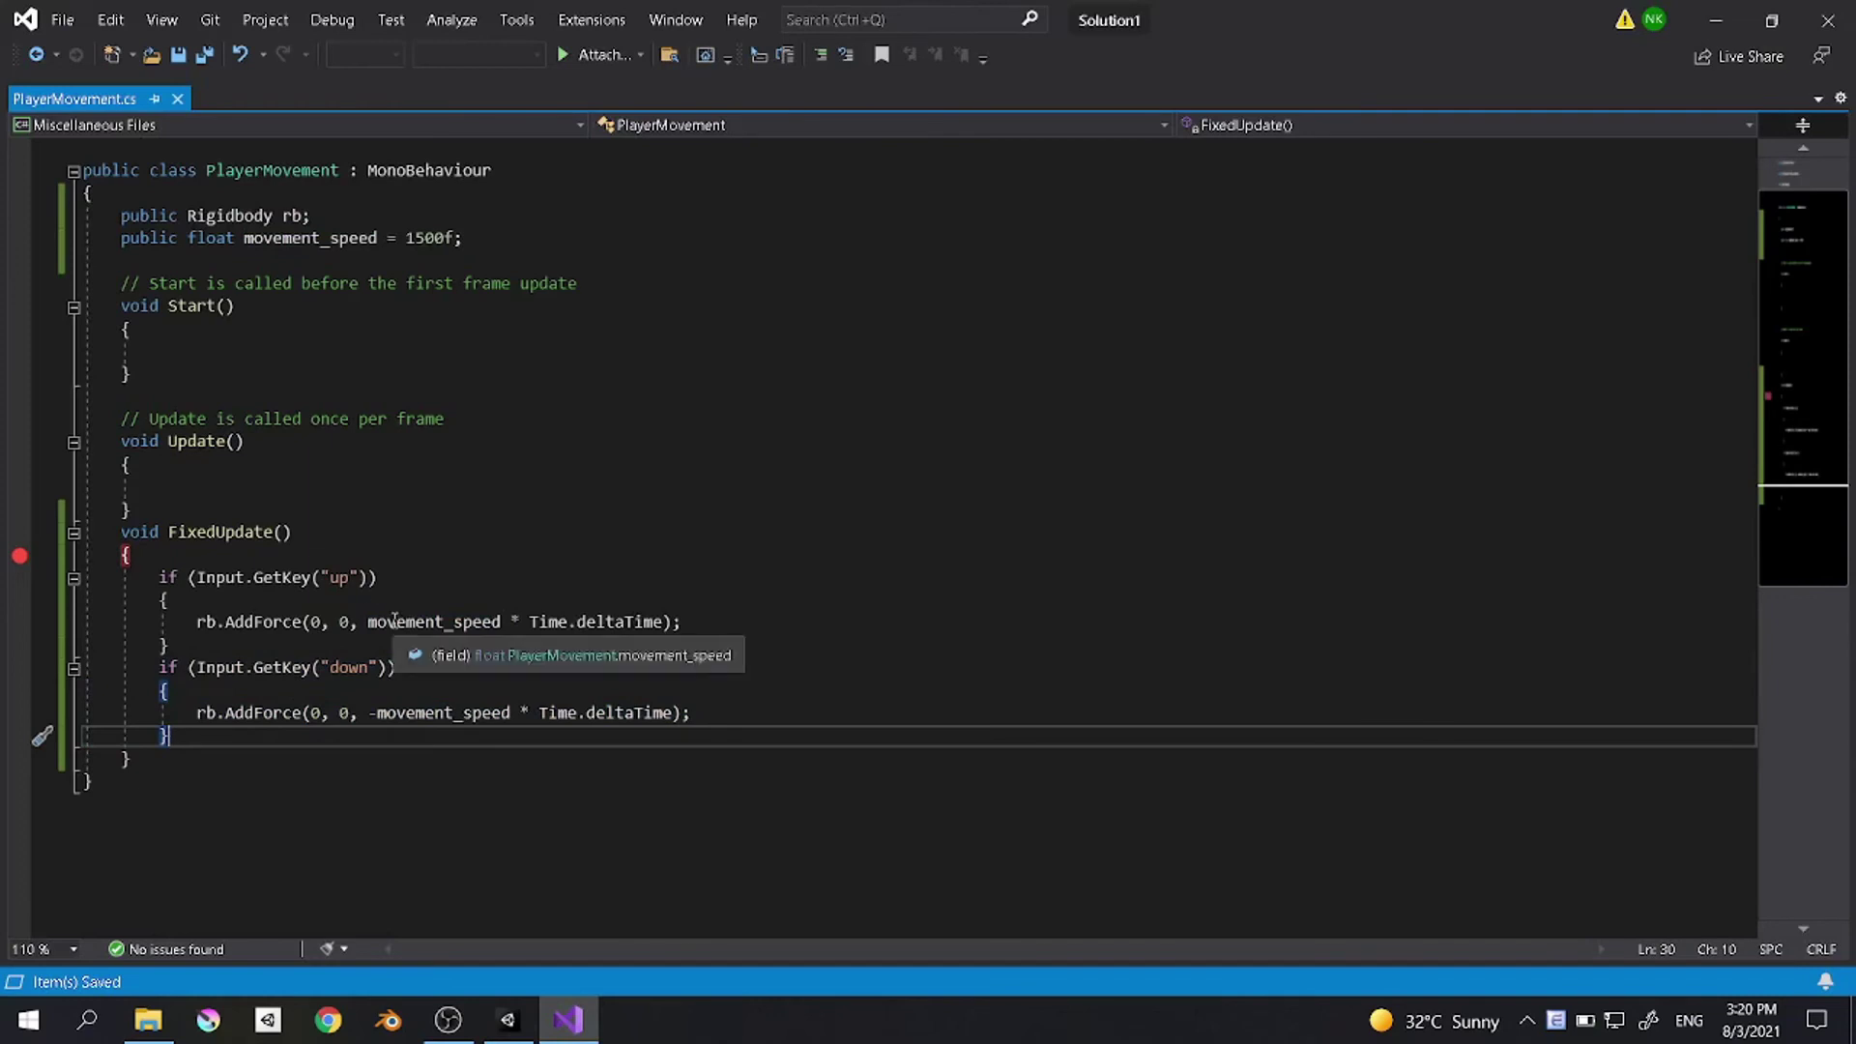
pyautogui.moveTo(180, 735); pyautogui.dragTo(160, 667)
pyautogui.hotkey('ctrl', 'c')
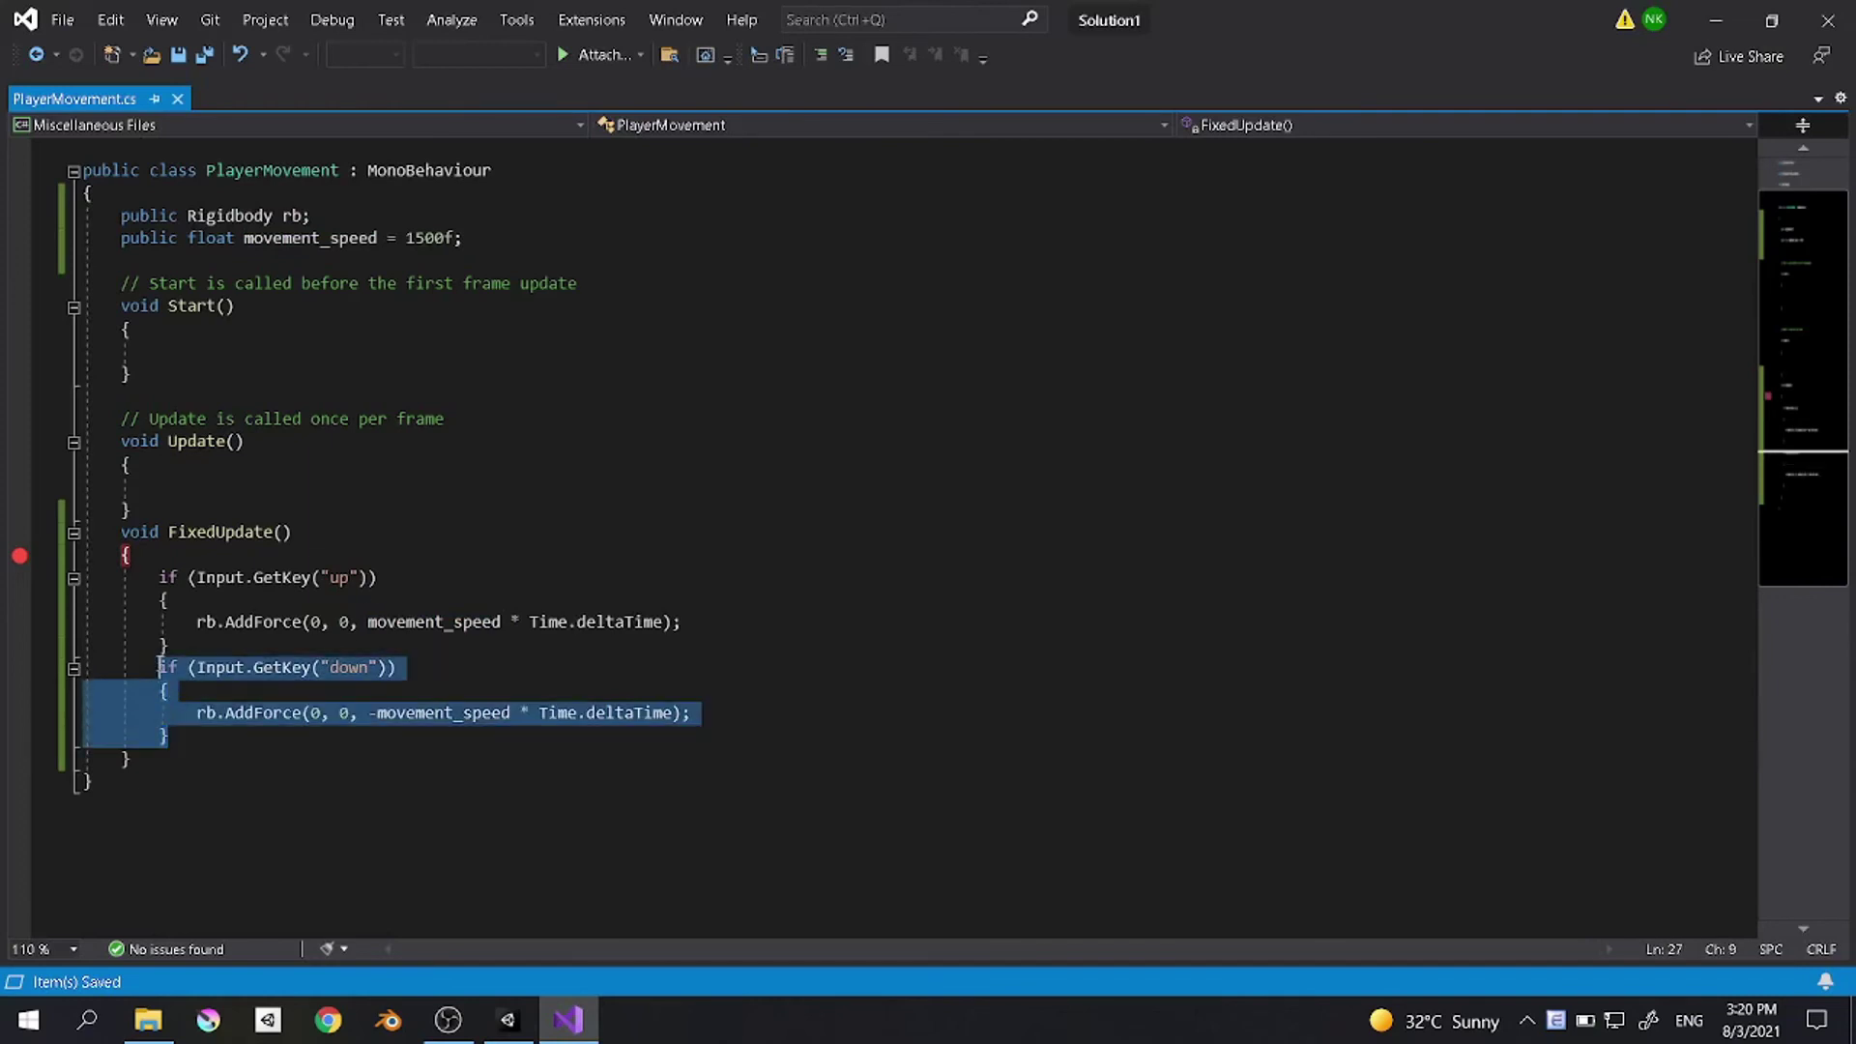
pyautogui.click(193, 735)
pyautogui.press('Return')
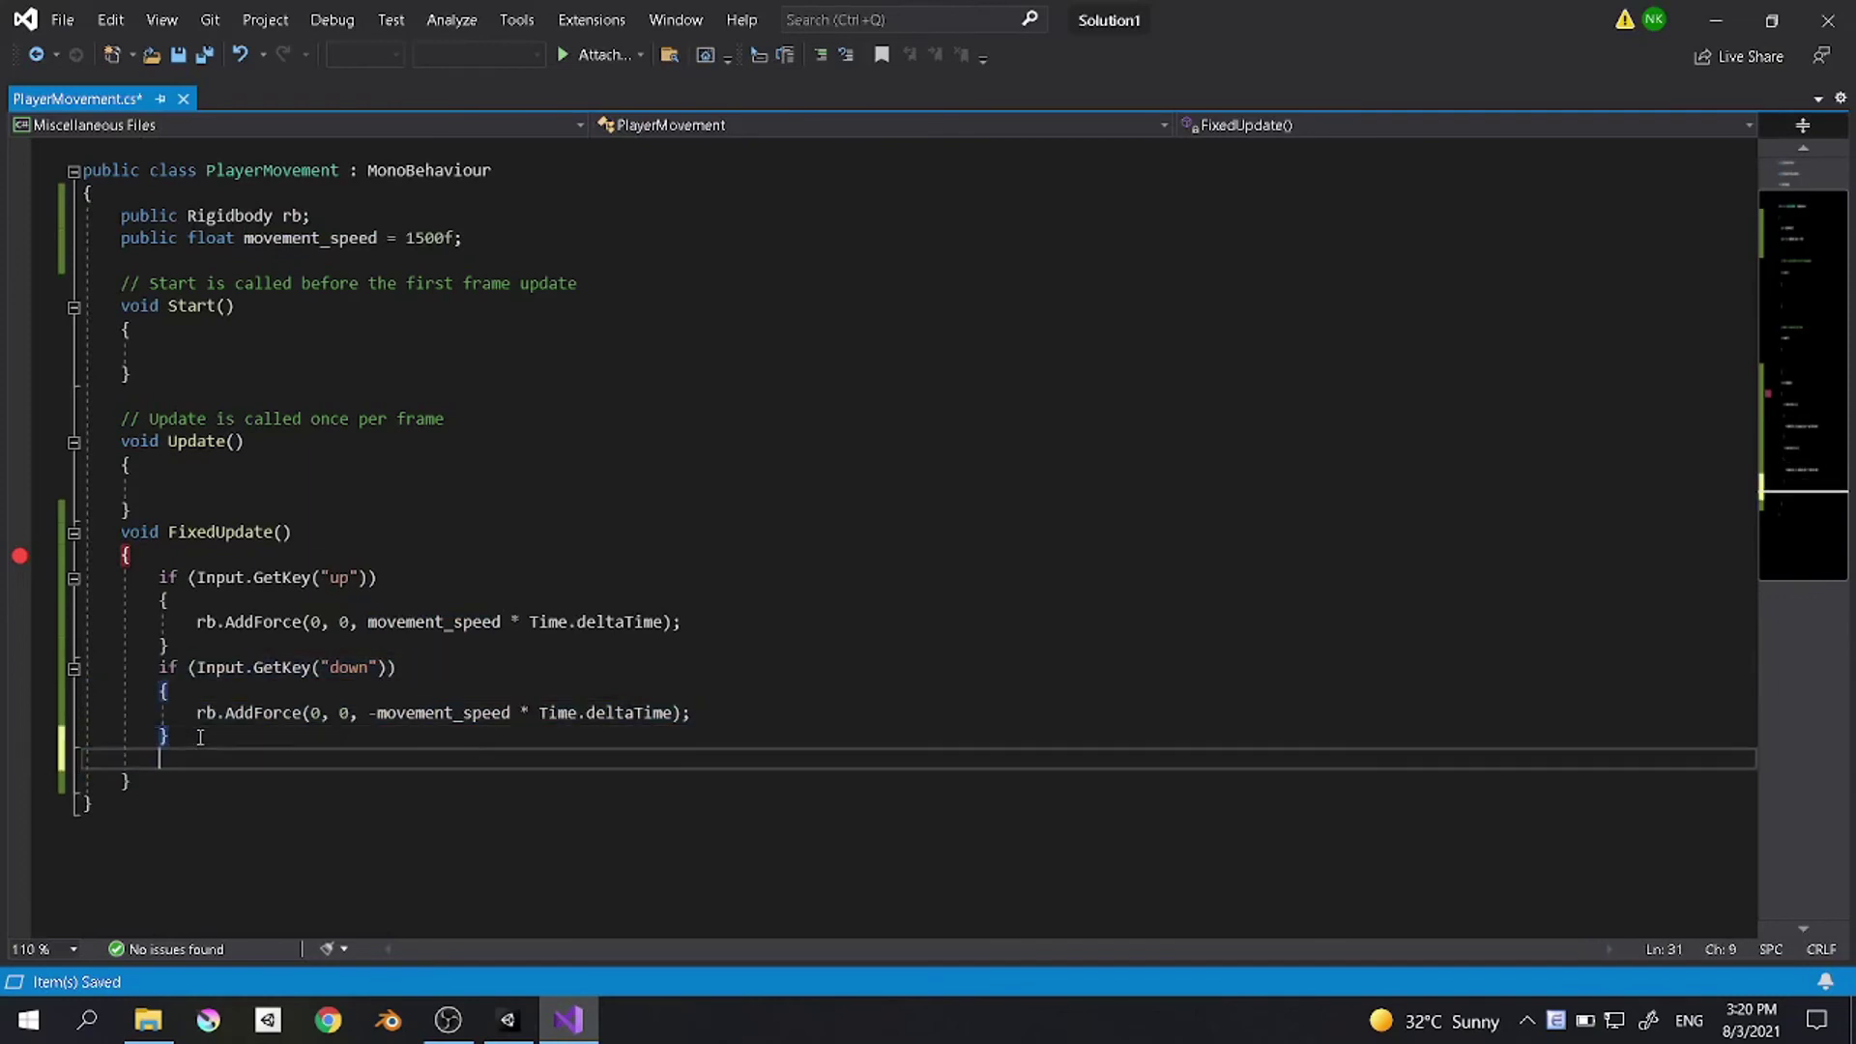
pyautogui.hotkey('ctrl', 'v')
pyautogui.press('Return')
pyautogui.hotkey('ctrl', 'v')
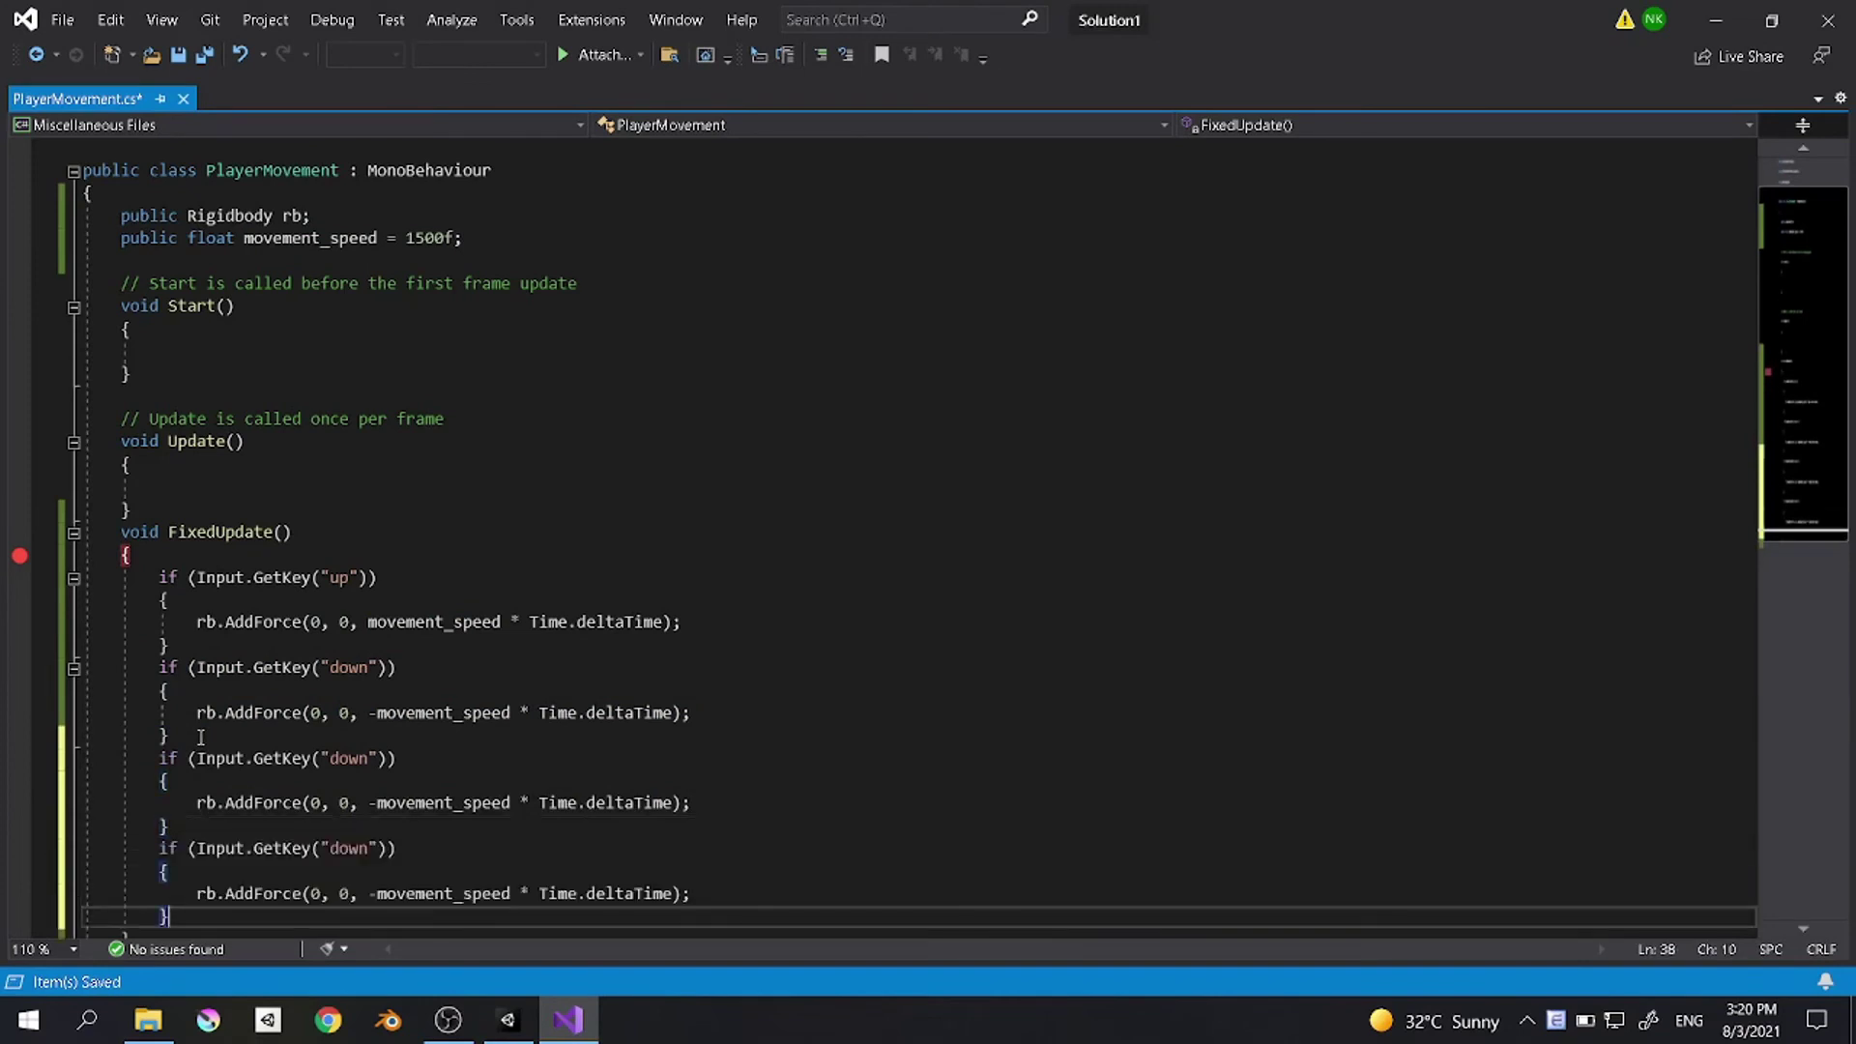
pyautogui.scroll(-2, 341, 711)
# Step: Rename the copied blocks' keys to "left" and "right", fixing the misspelling
pyautogui.moveTo(371, 630); pyautogui.dragTo(331, 628)
pyautogui.write('left')
pyautogui.scroll(-2, 348, 624)
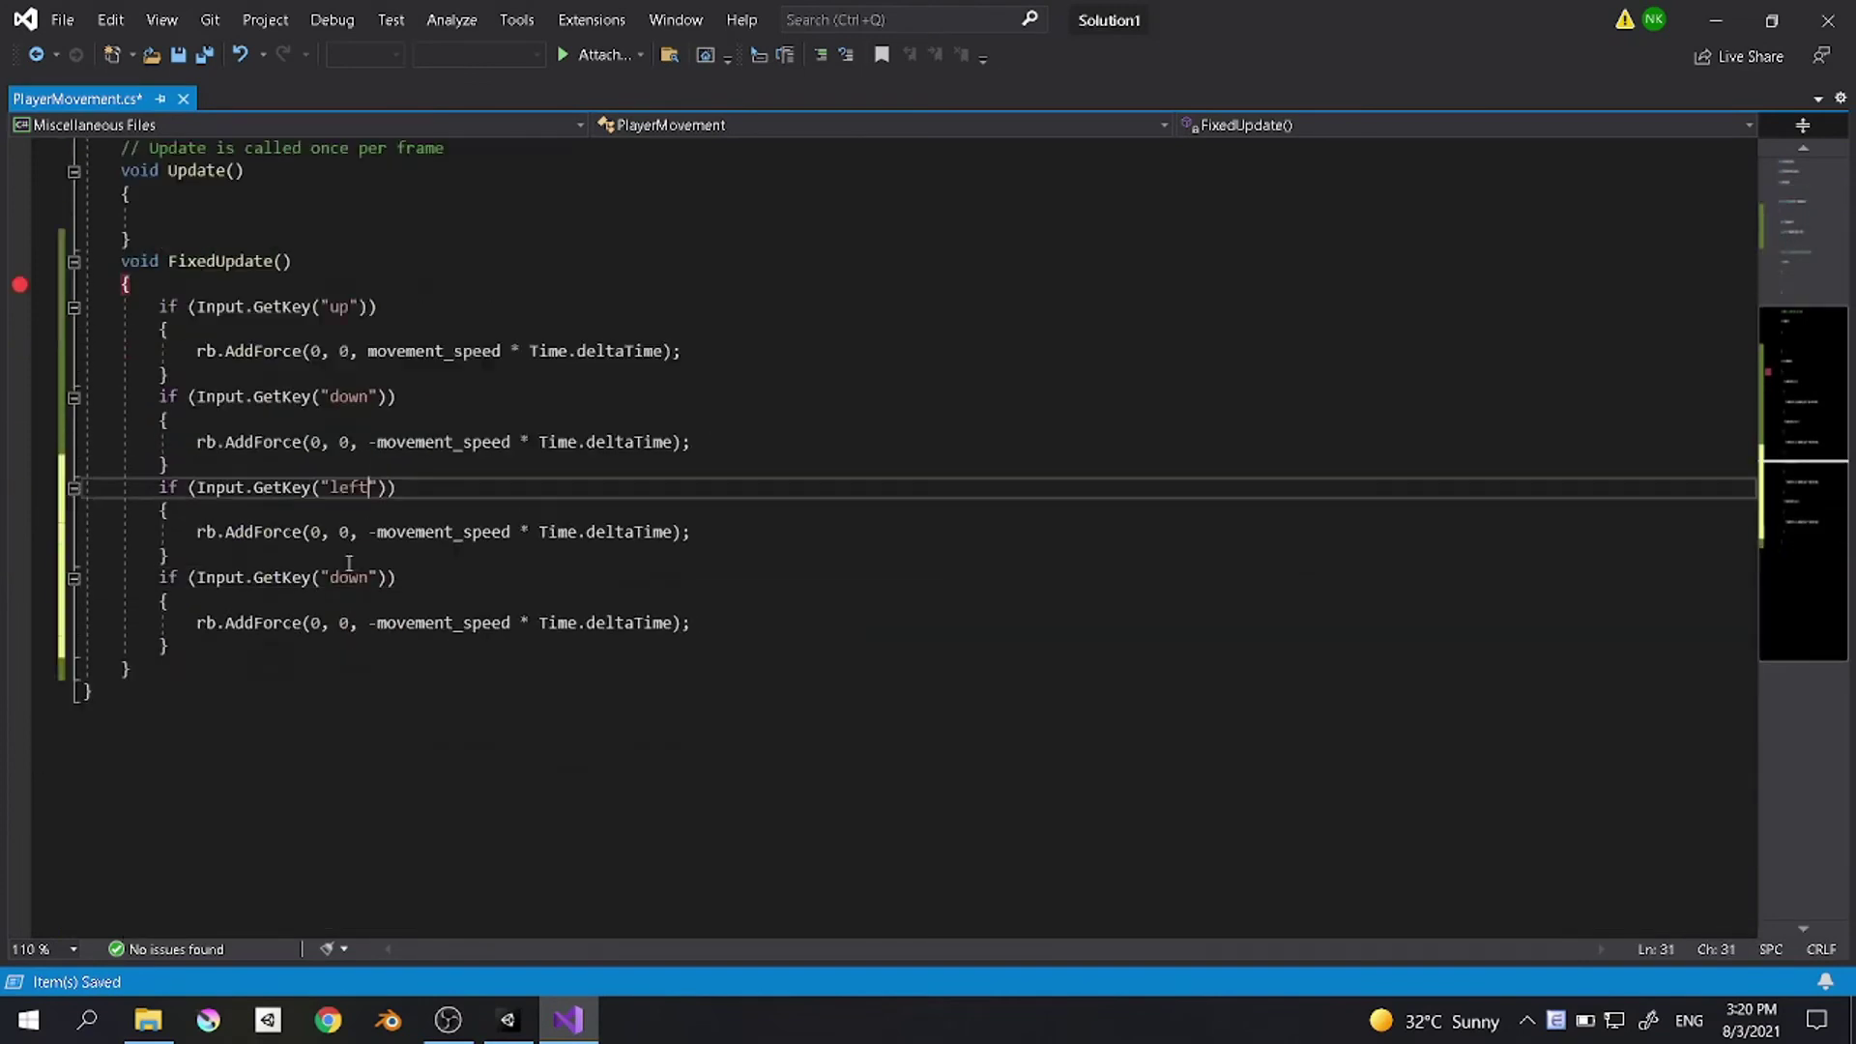
pyautogui.moveTo(368, 577); pyautogui.dragTo(332, 578)
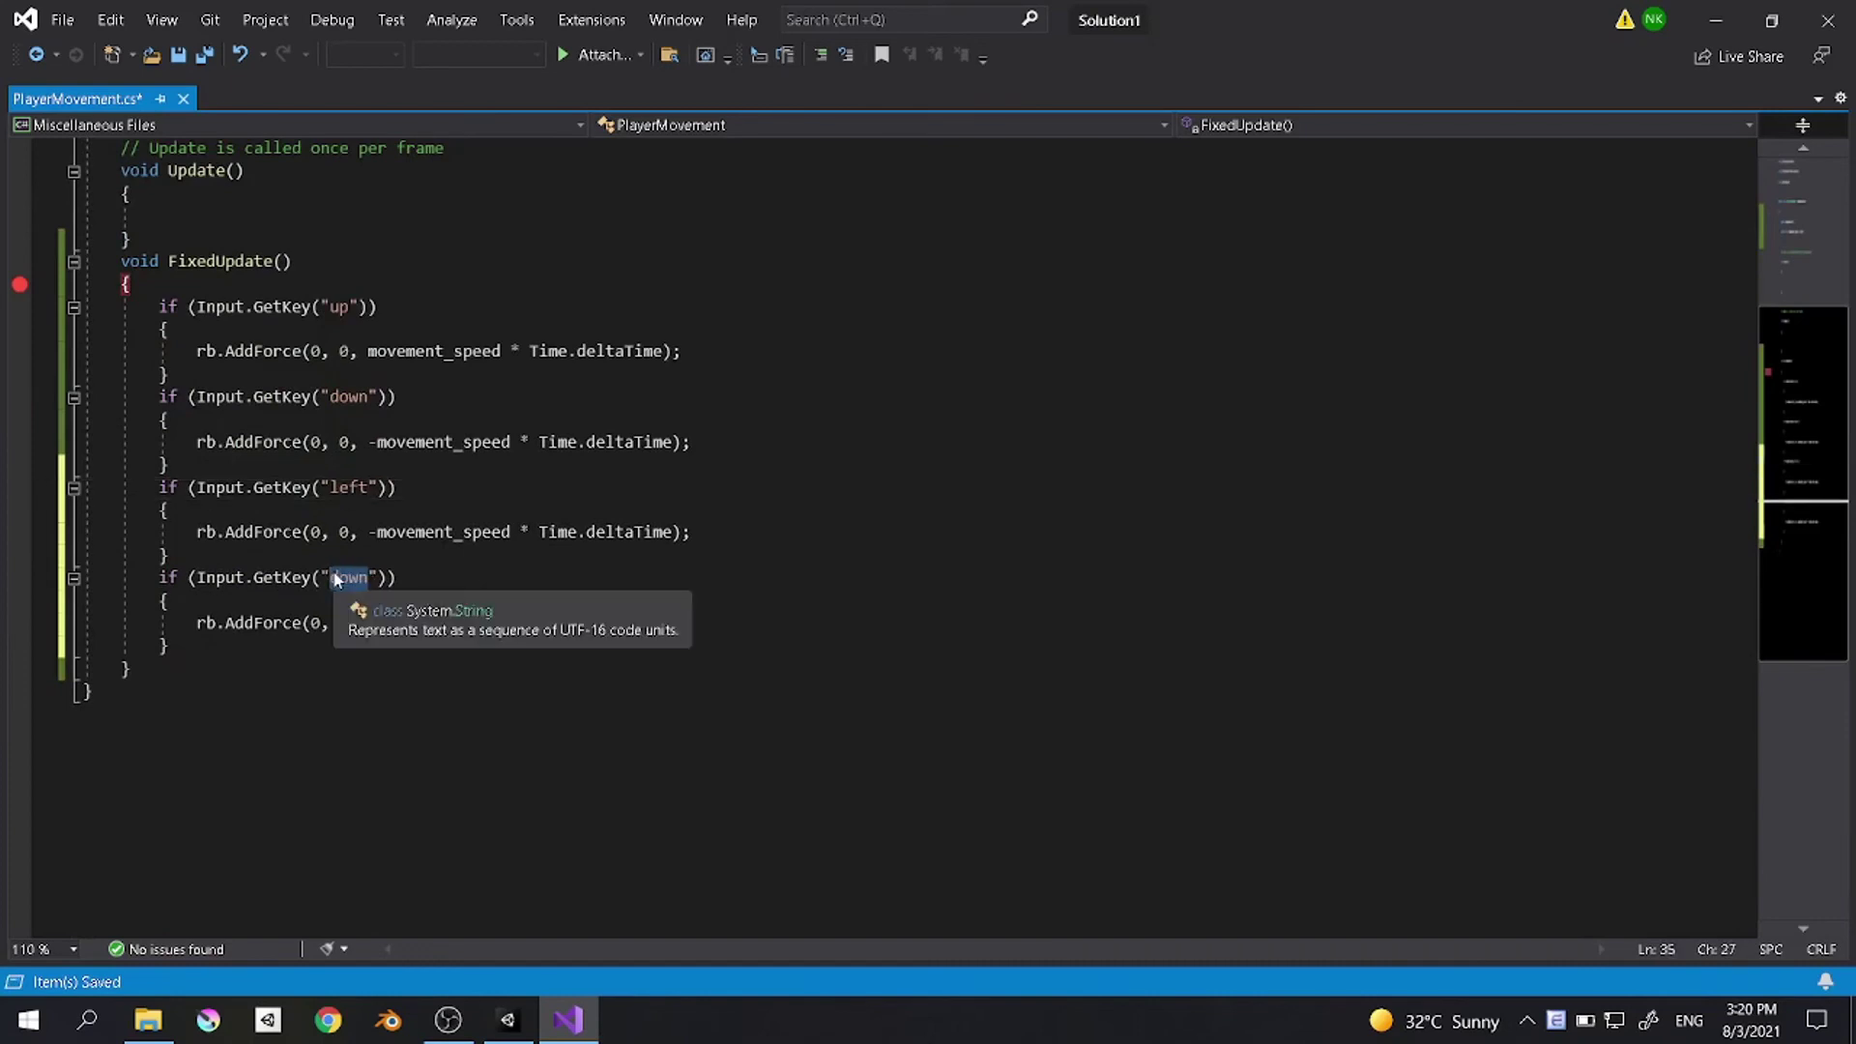
pyautogui.write('right')
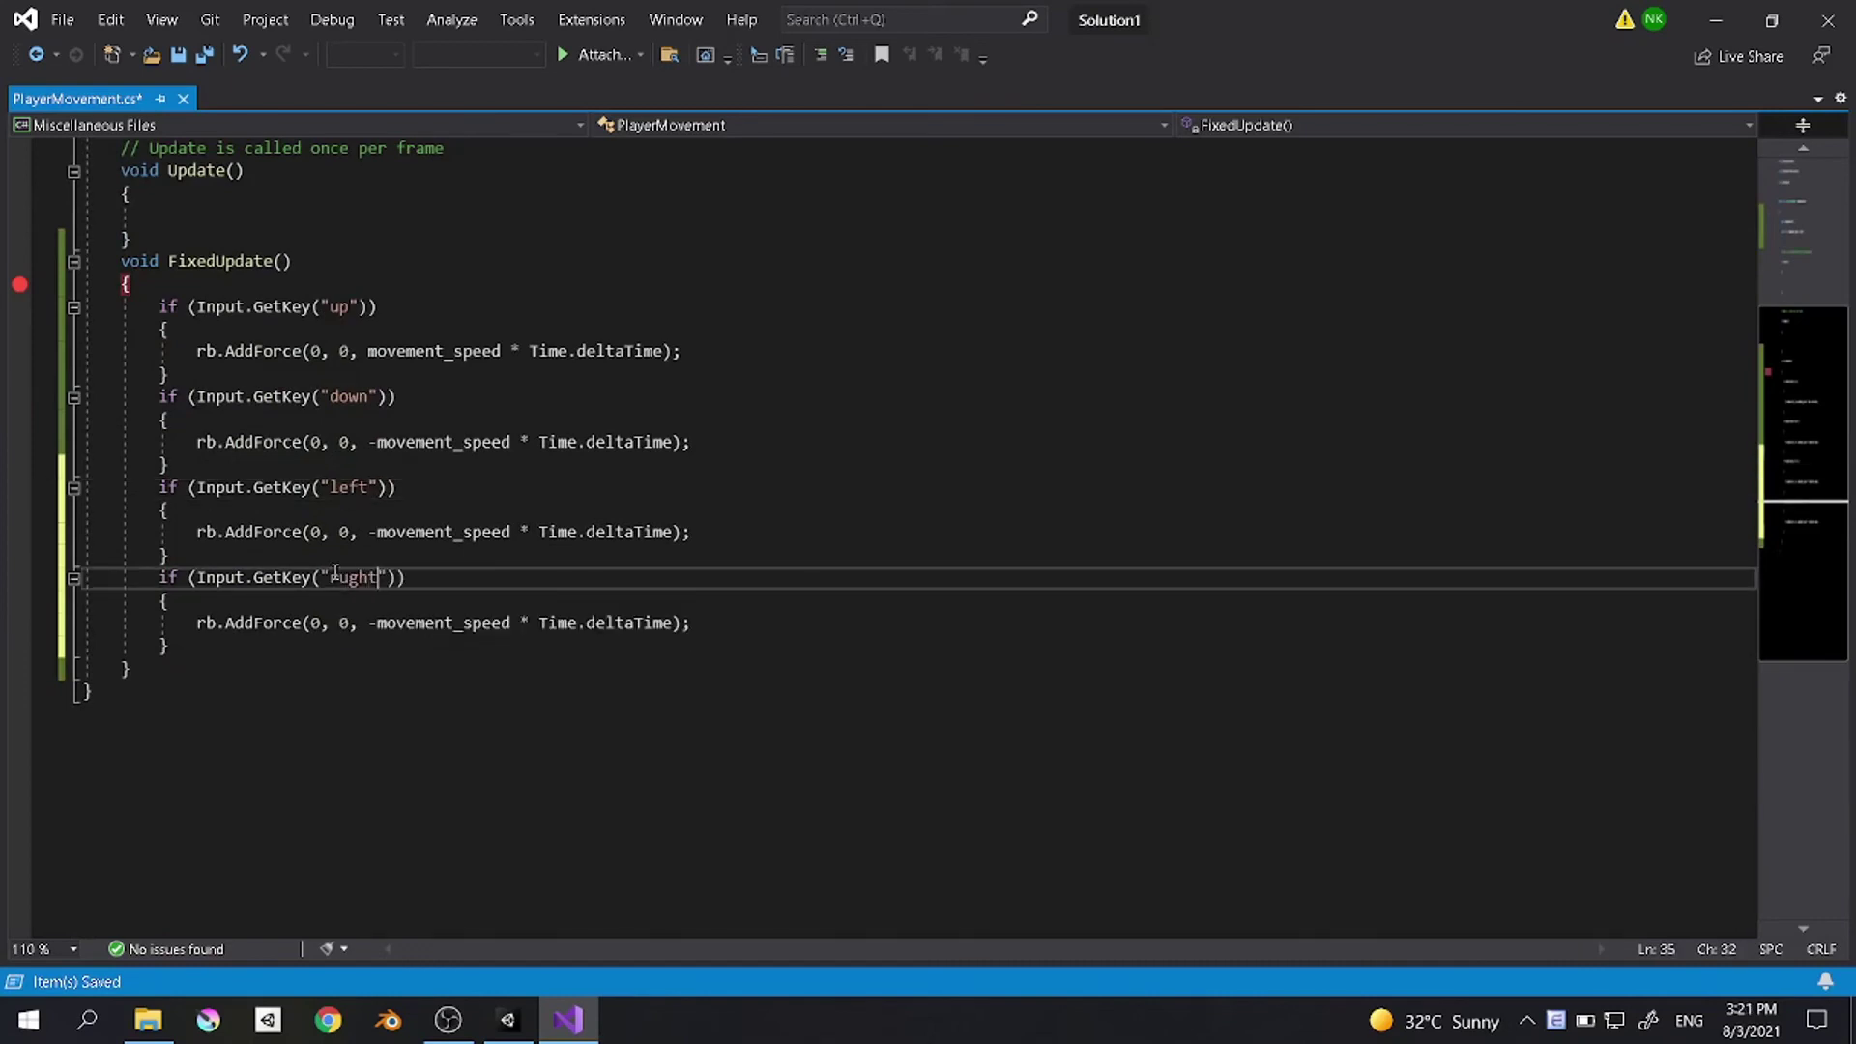
pyautogui.press('BackSpace')
pyautogui.press('BackSpace')
pyautogui.press('BackSpace')
pyautogui.press('BackSpace')
pyautogui.write('ight')
# Step: Move the left block's speed expression from the z to the x argument
pyautogui.moveTo(674, 530); pyautogui.dragTo(375, 533)
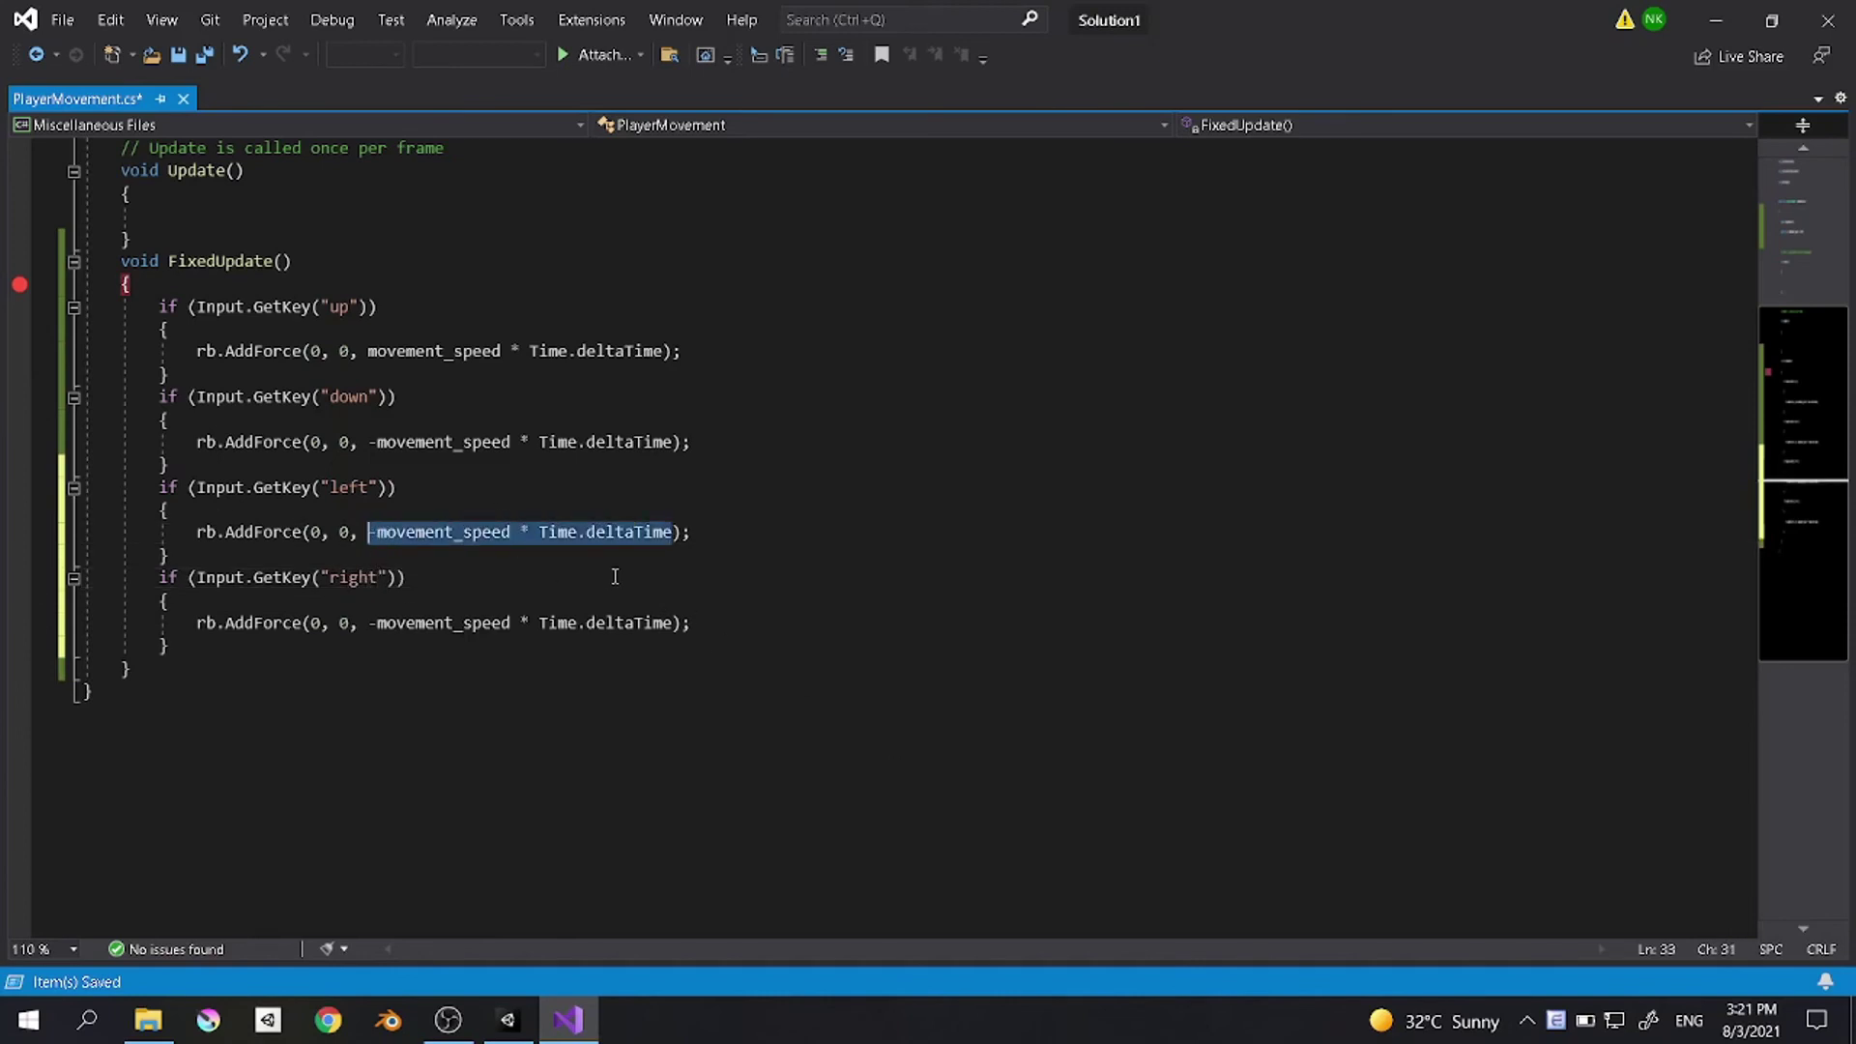
pyautogui.press('BackSpace')
pyautogui.press('Left')
pyautogui.press('Left')
pyautogui.press('Left')
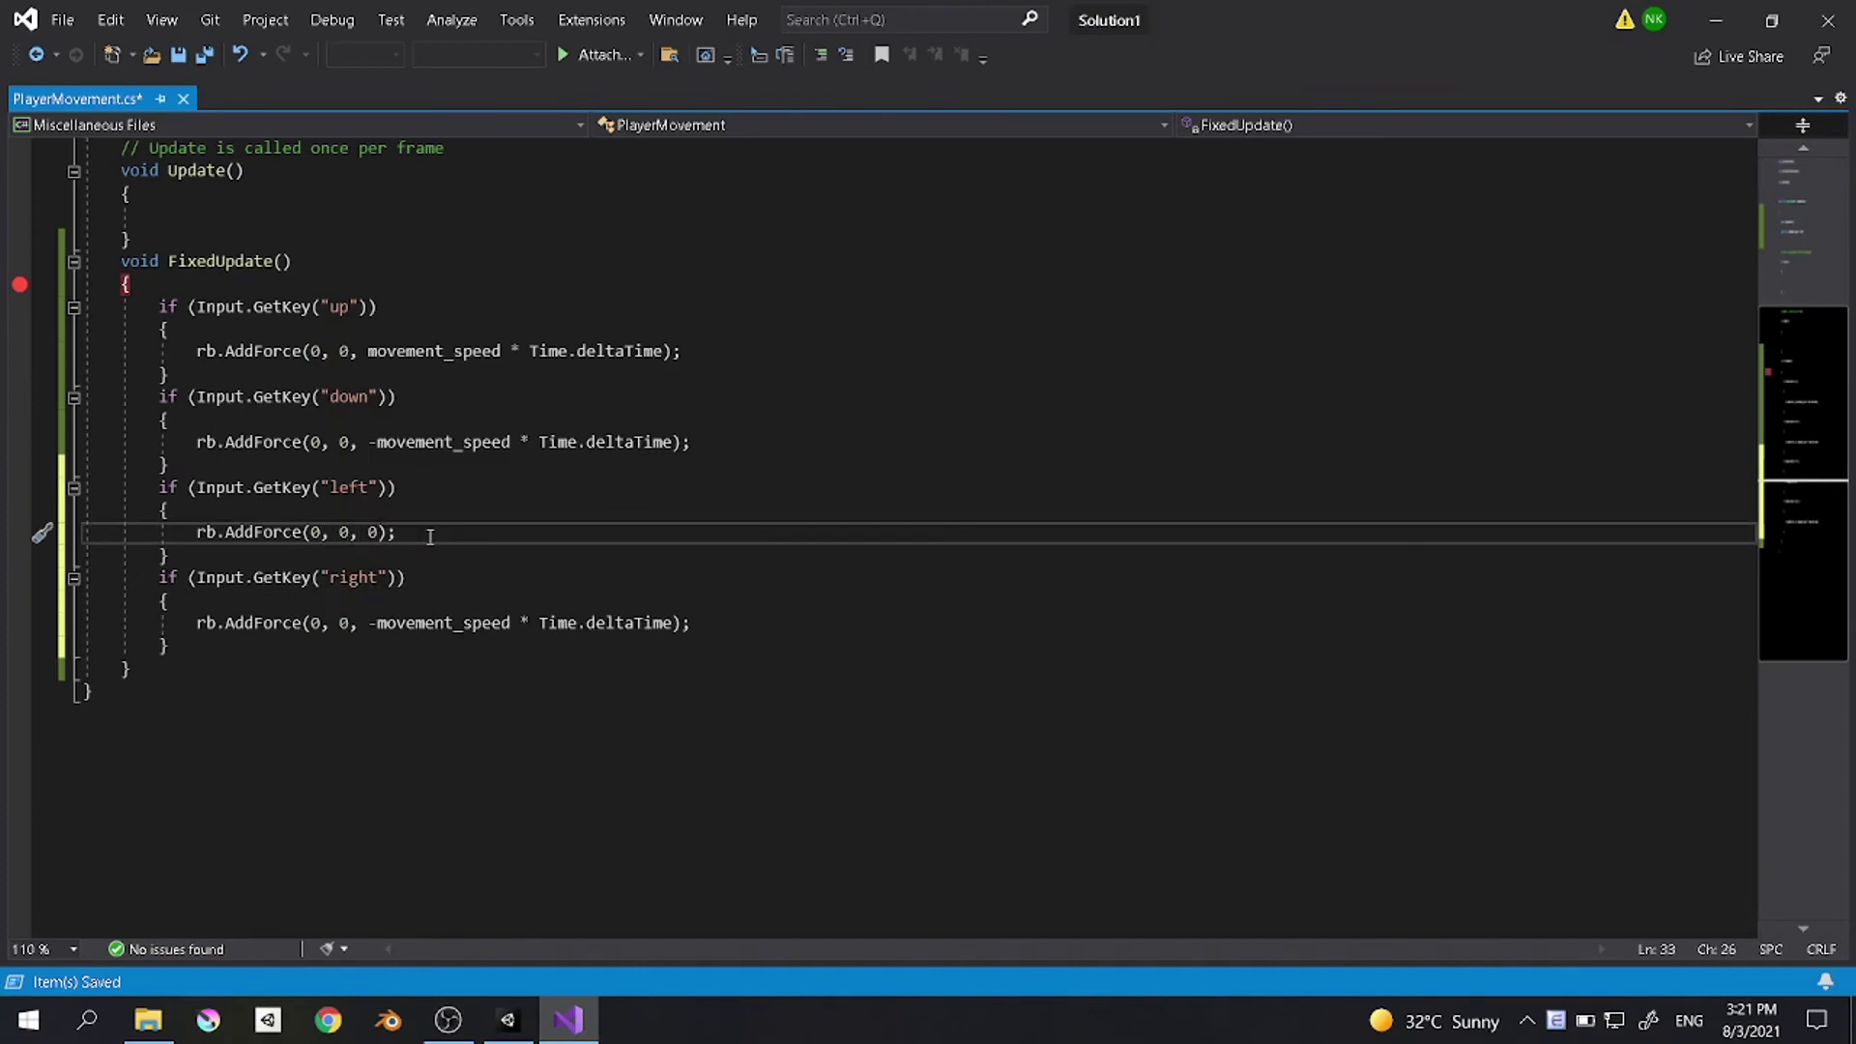
pyautogui.press('BackSpace')
pyautogui.write('-movement_speed * Time.deltaTime')
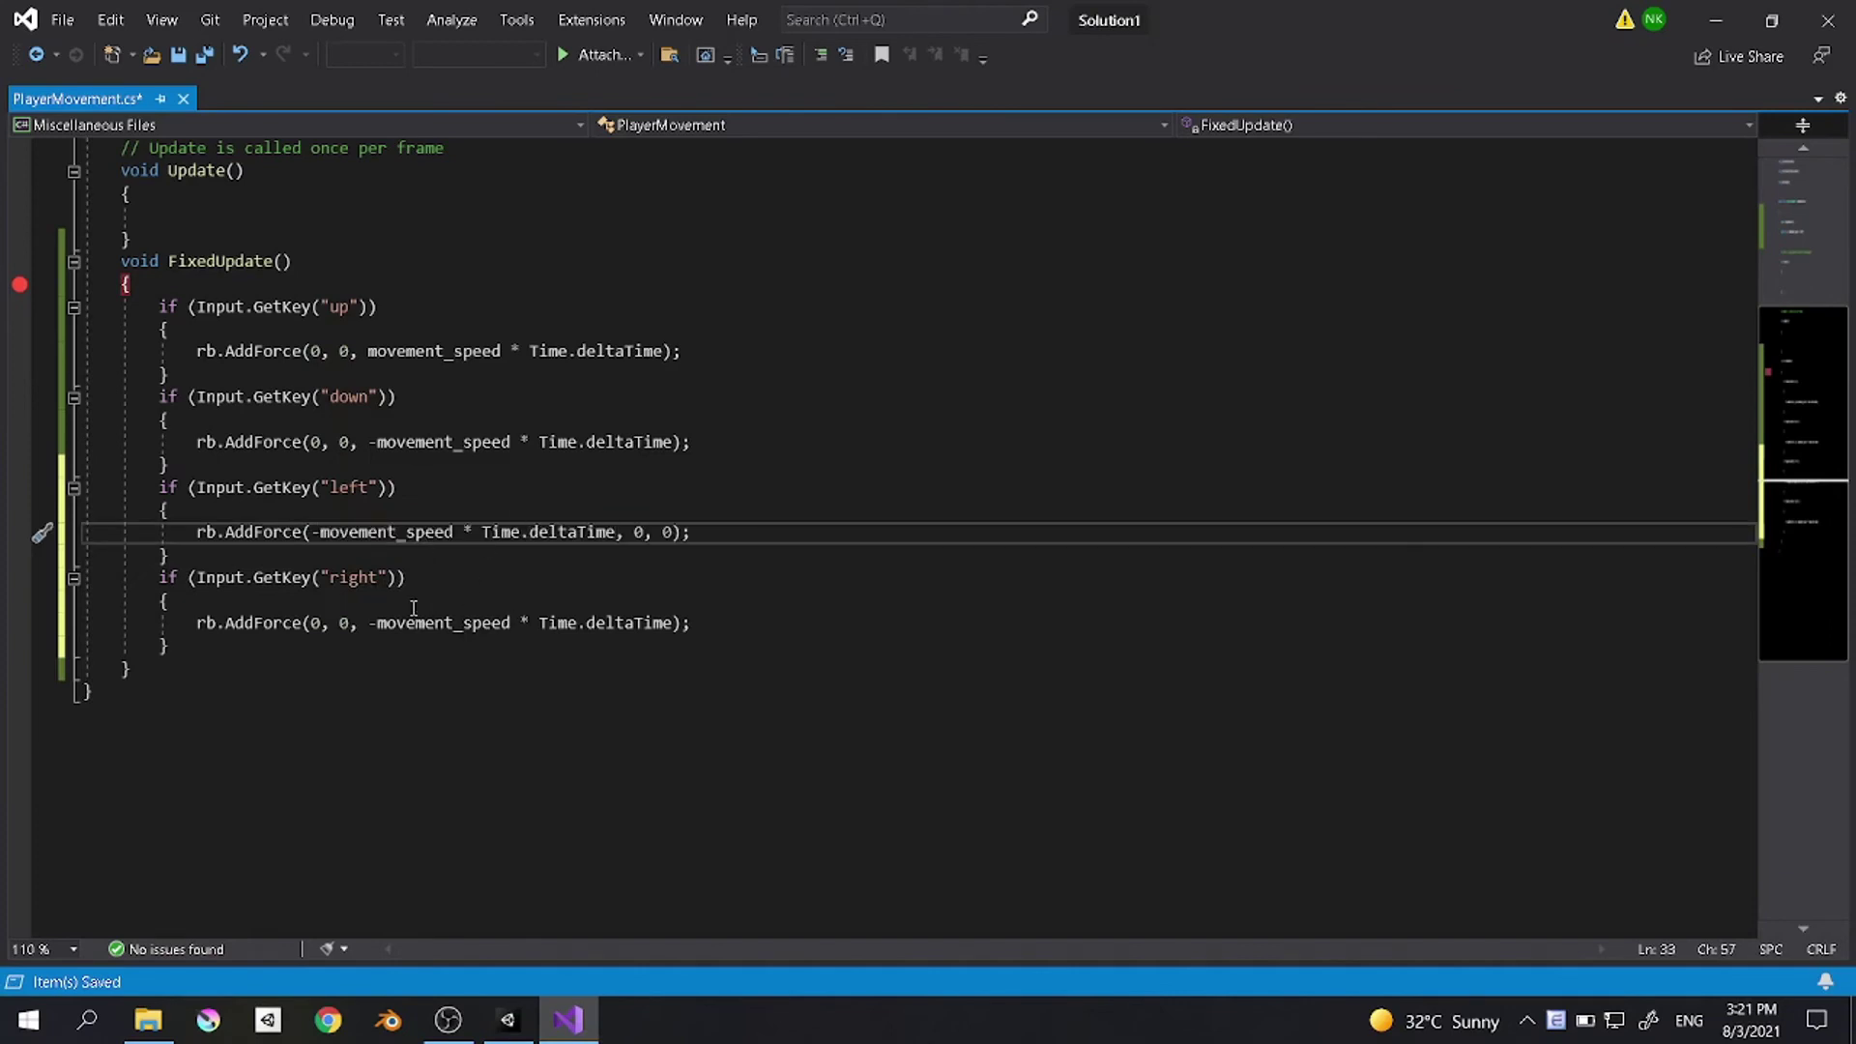
# Step: Move the right block's expression to x, drop the left minus, and save
pyautogui.moveTo(673, 623); pyautogui.dragTo(363, 627)
pyautogui.hotkey('ctrl', 'c')
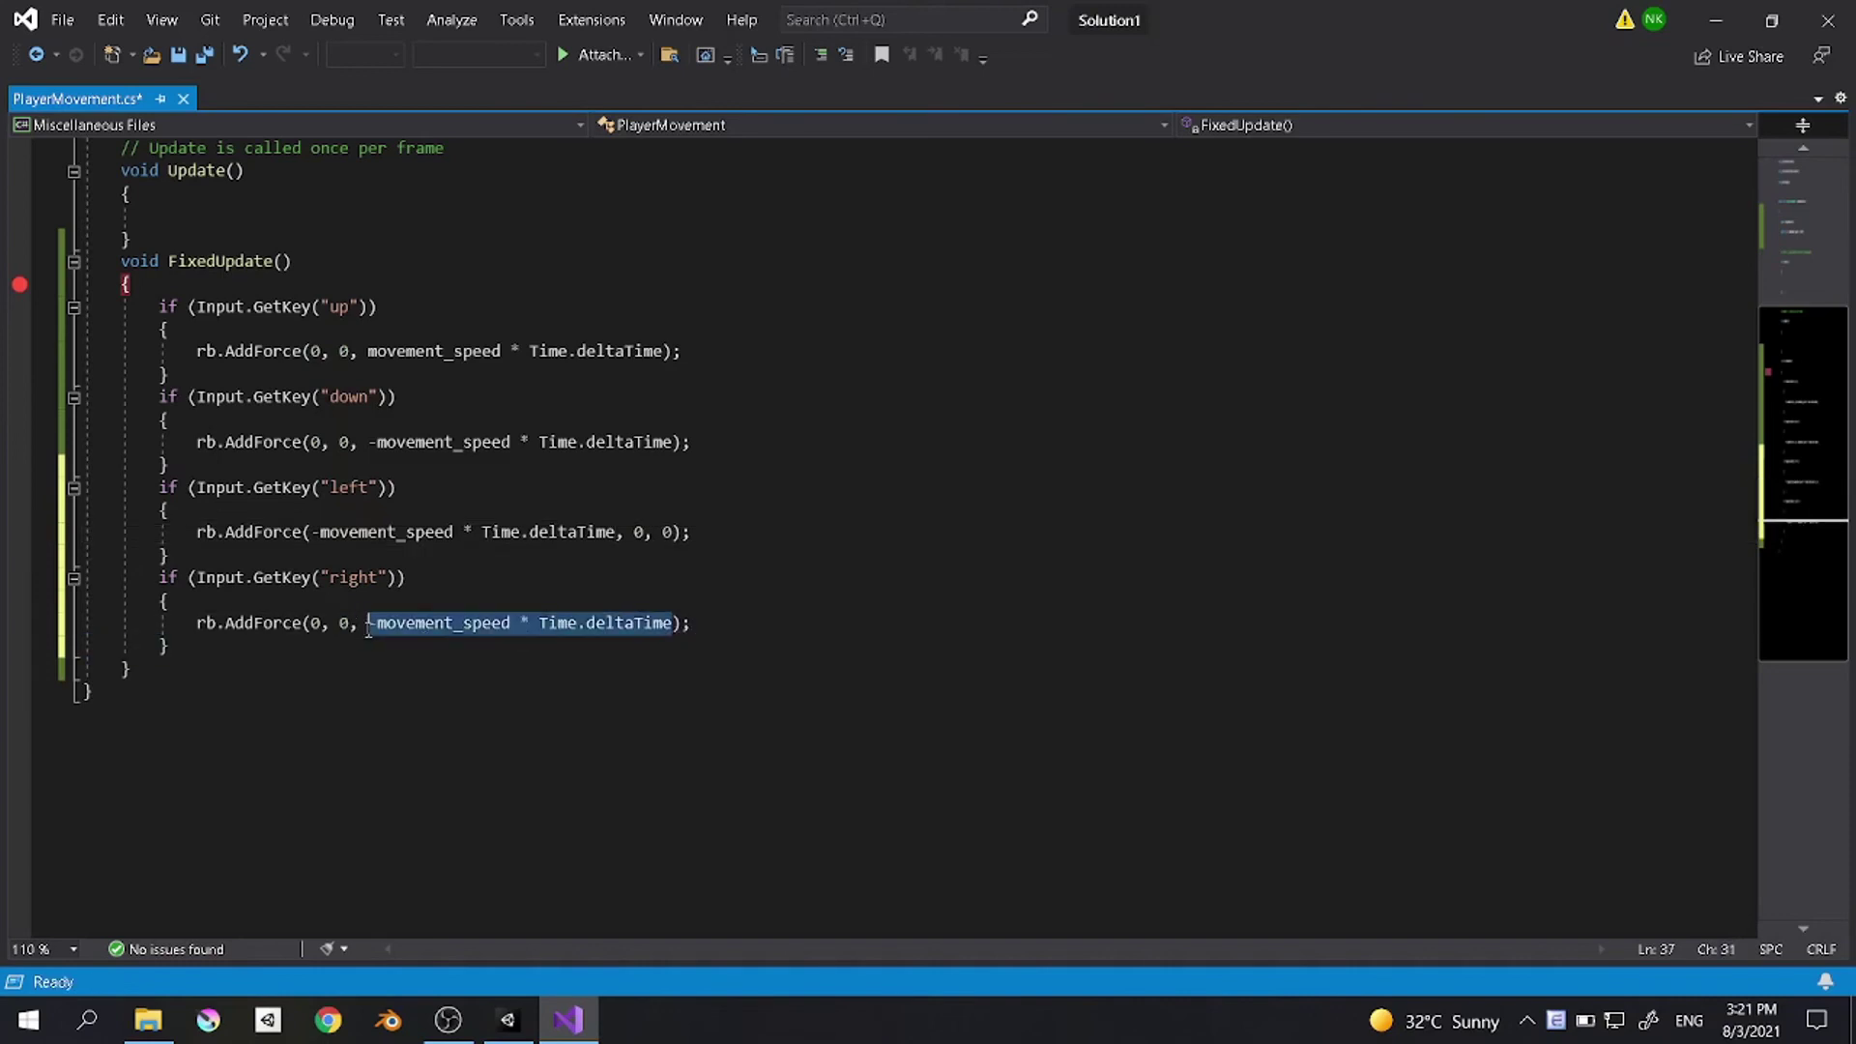
pyautogui.write('0, 0, 0')
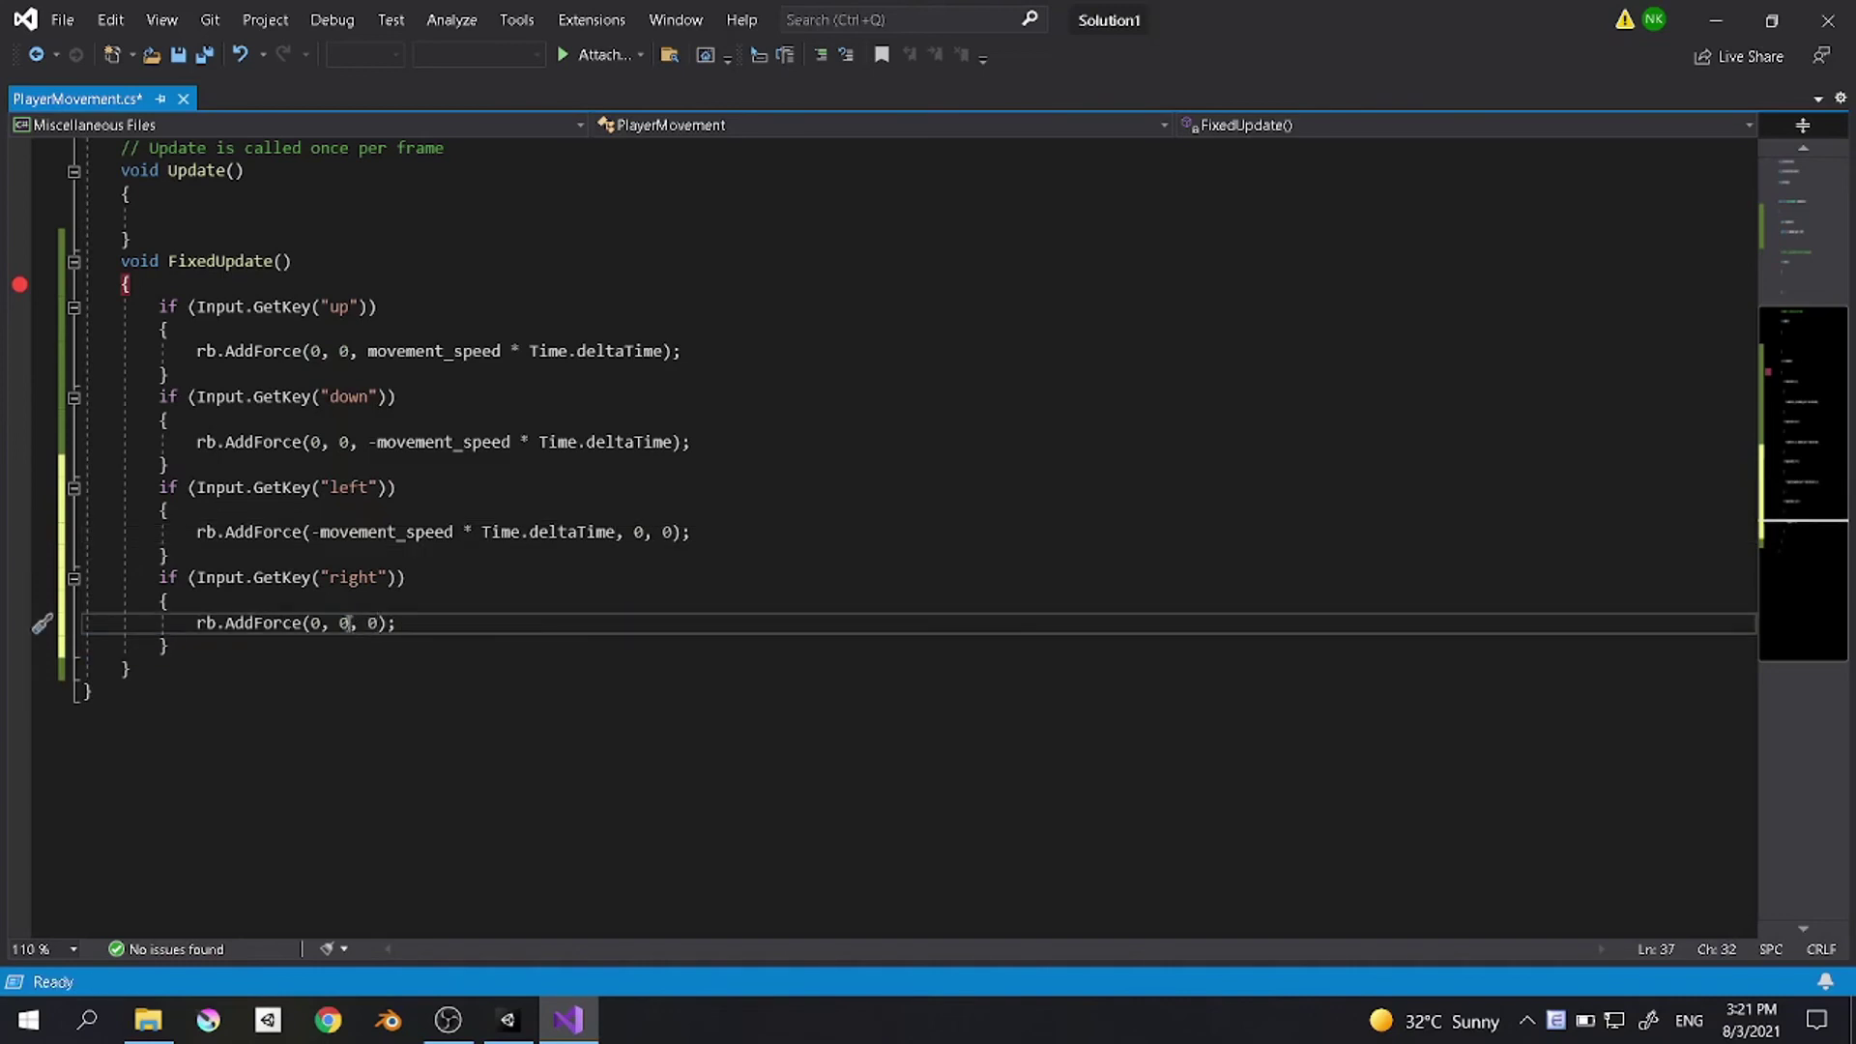
pyautogui.press('BackSpace')
pyautogui.hotkey('ctrl', 'v')
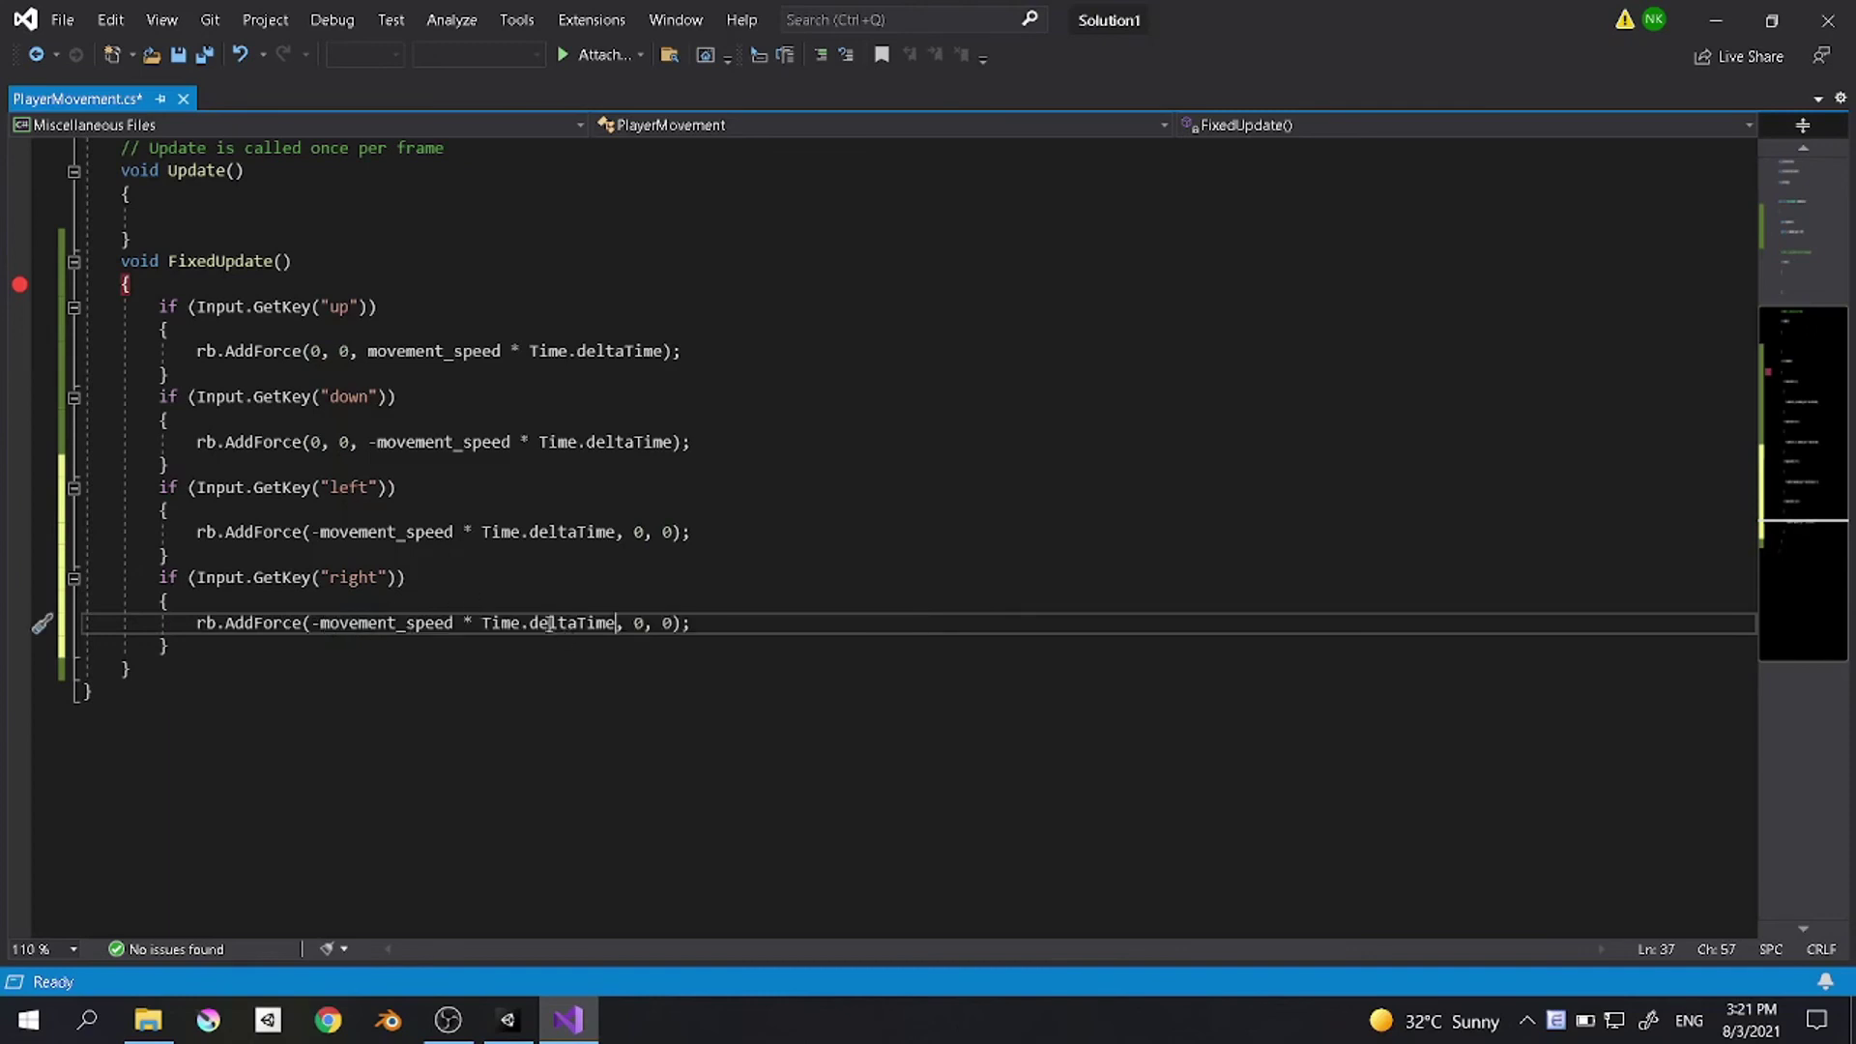
pyautogui.click(319, 531)
pyautogui.press('BackSpace')
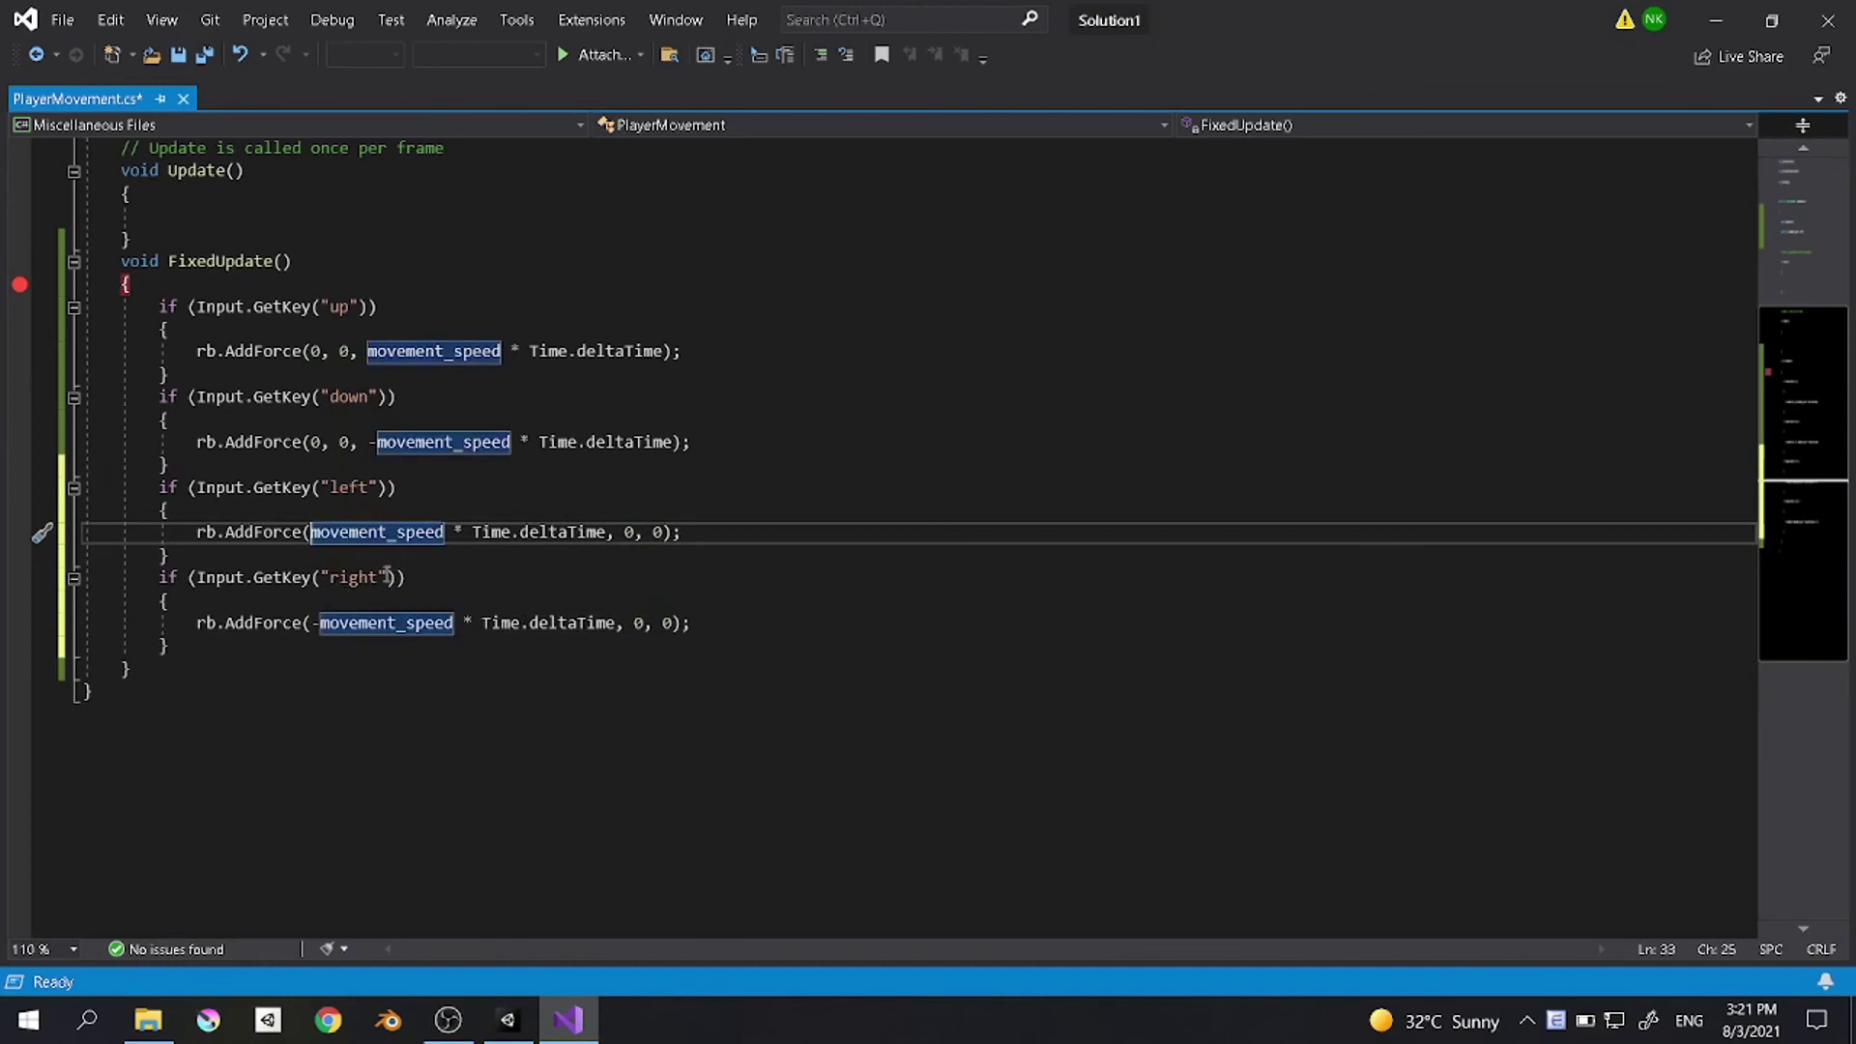
pyautogui.hotkey('ctrl', 's')
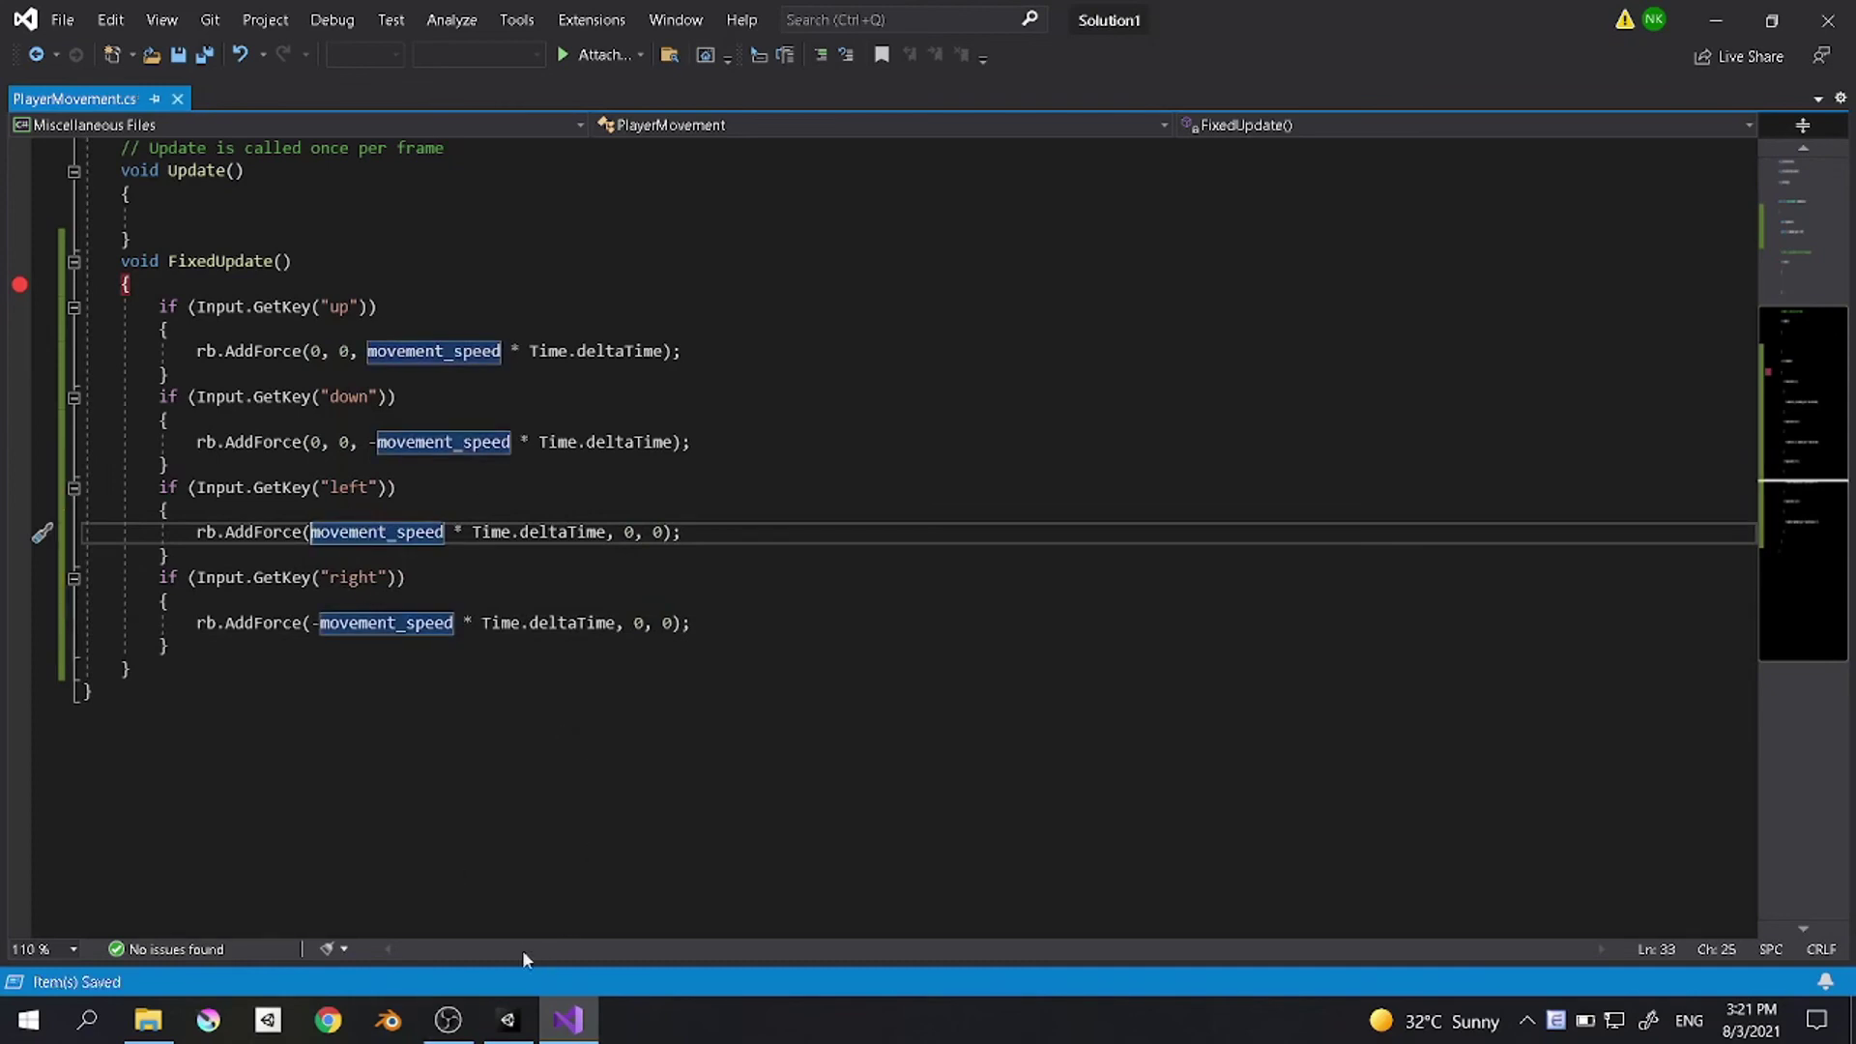
pyautogui.click(507, 1020)
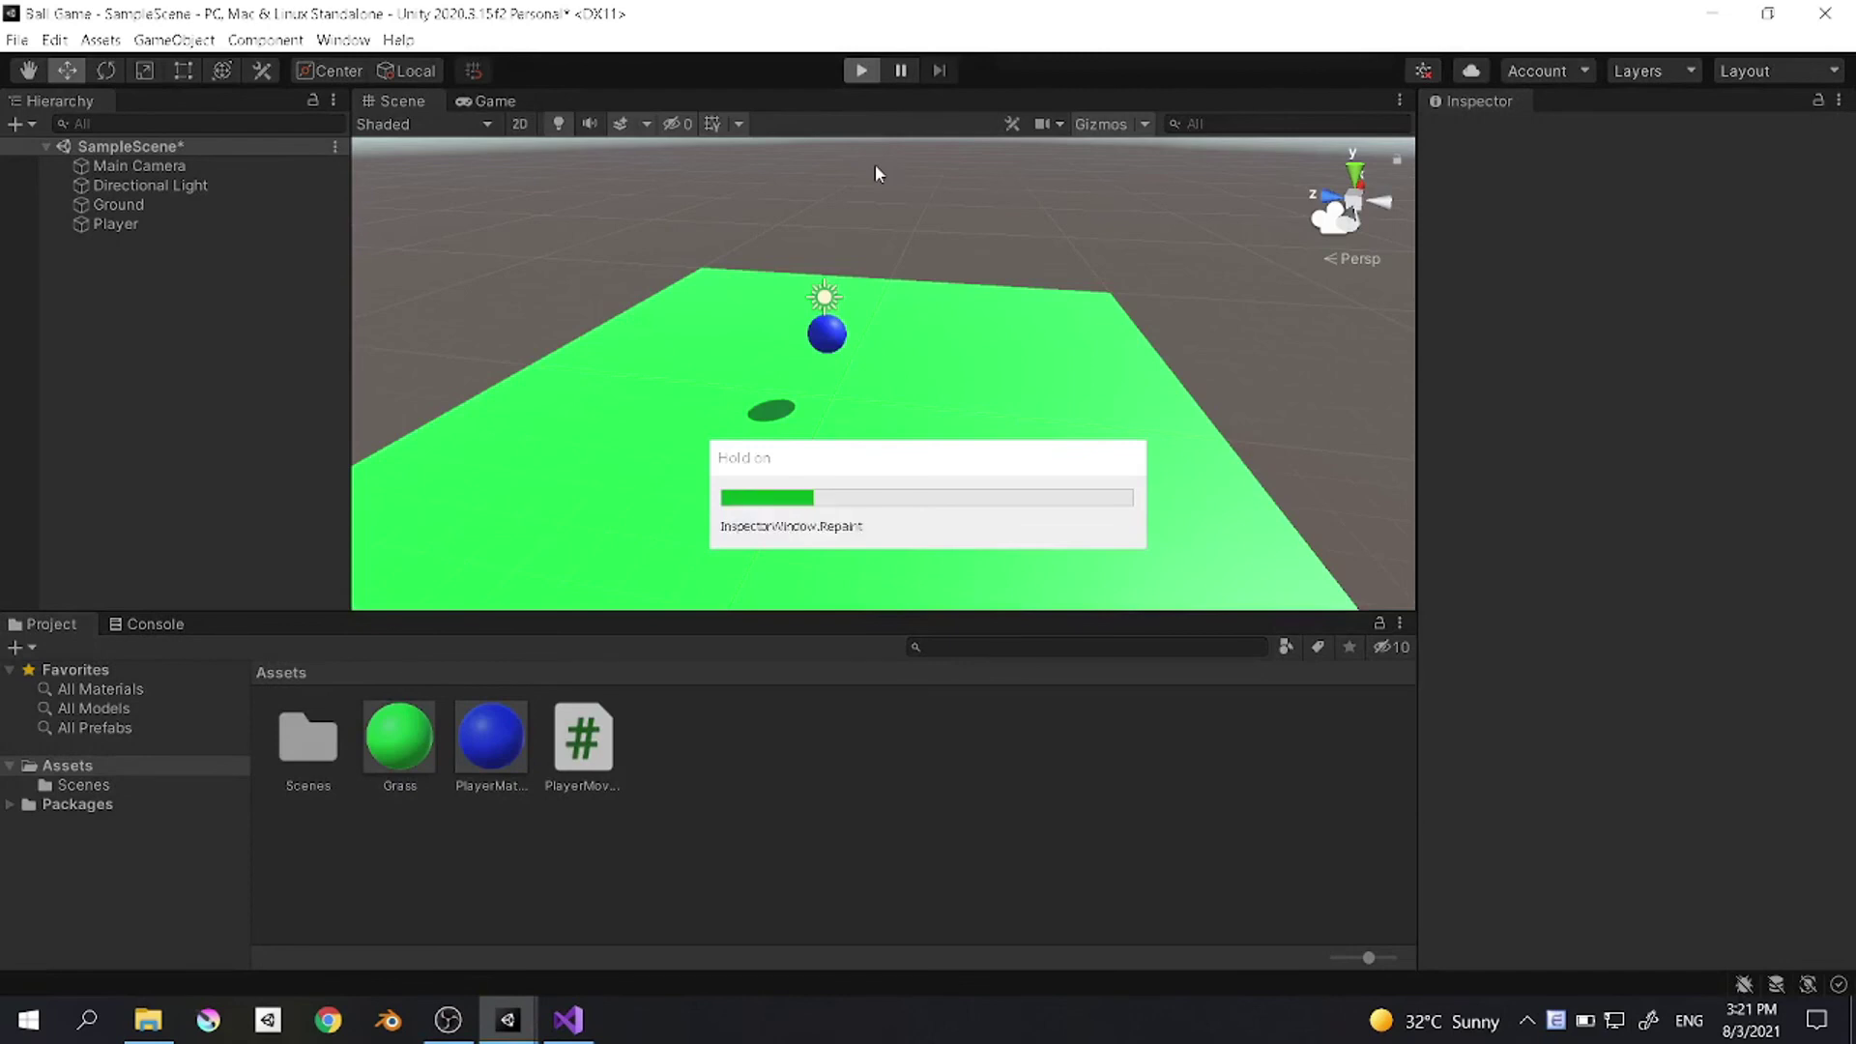
# Step: Test steering the ball down, right and left, then stop play
pyautogui.press('Down')
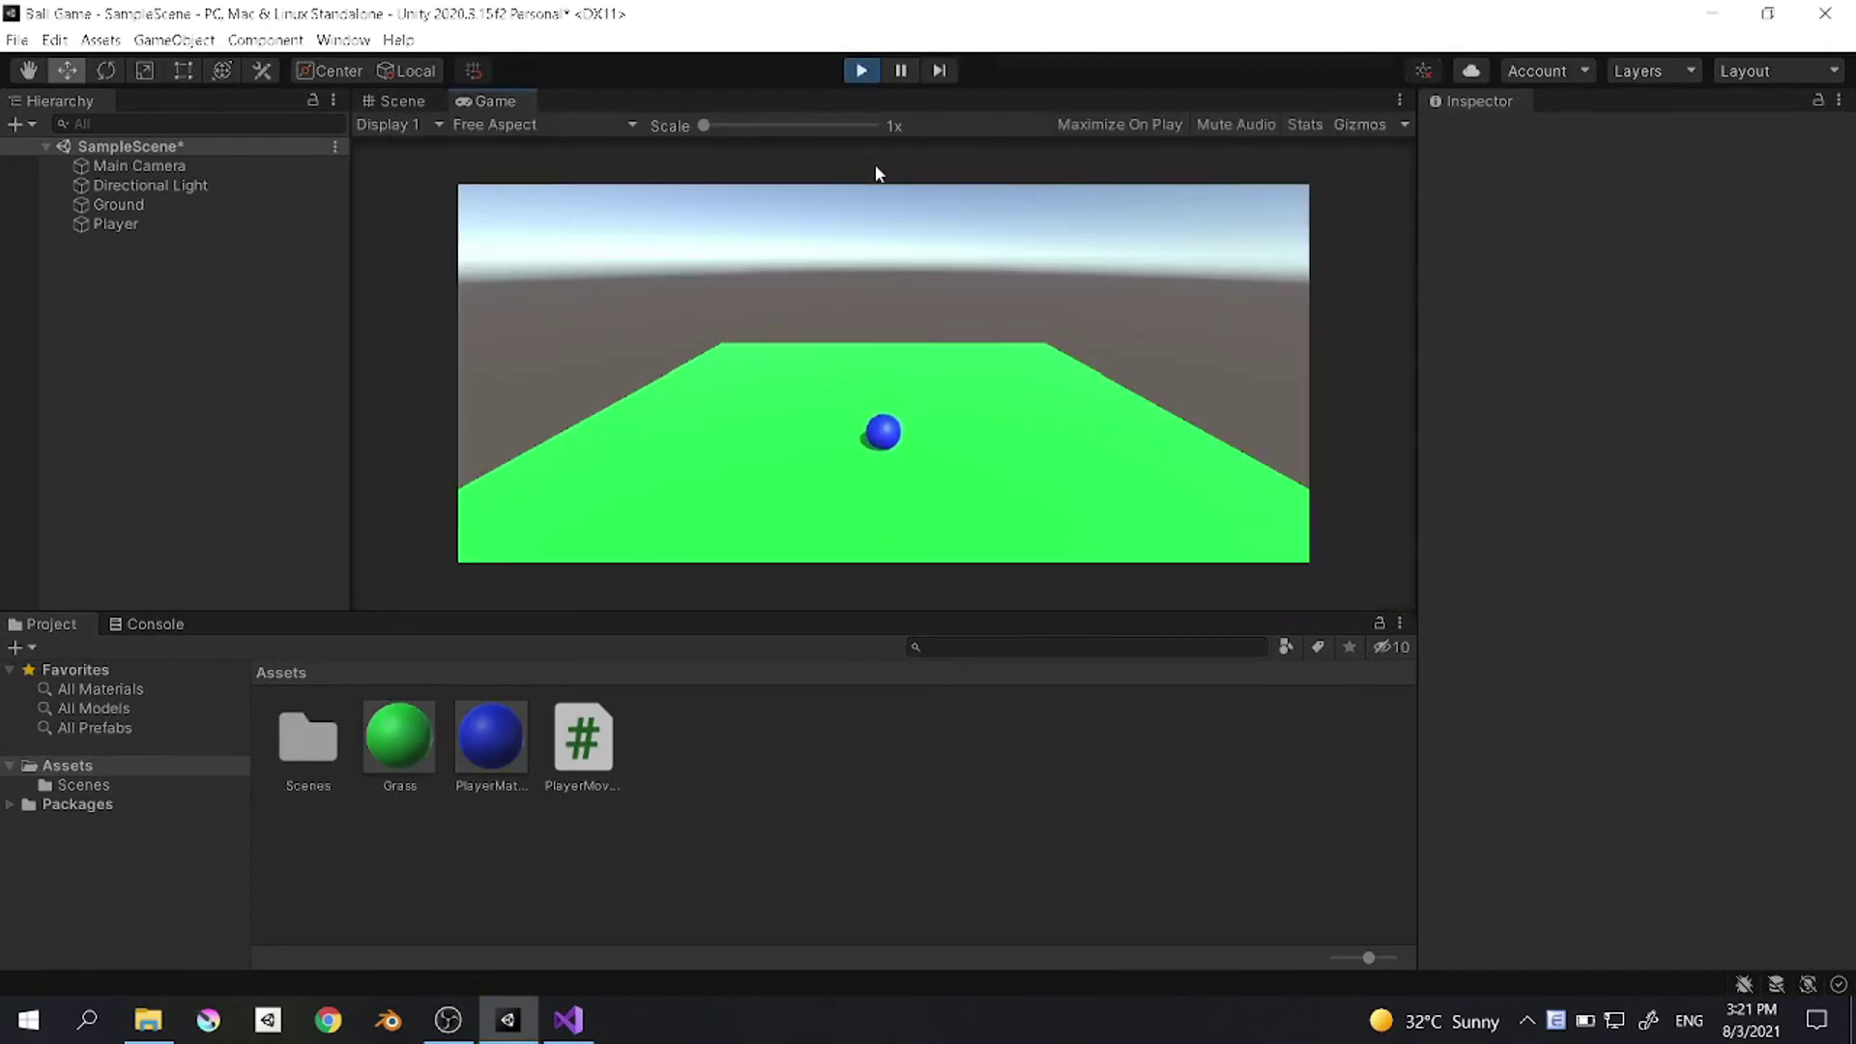
pyautogui.press('Right')
pyautogui.press('Left')
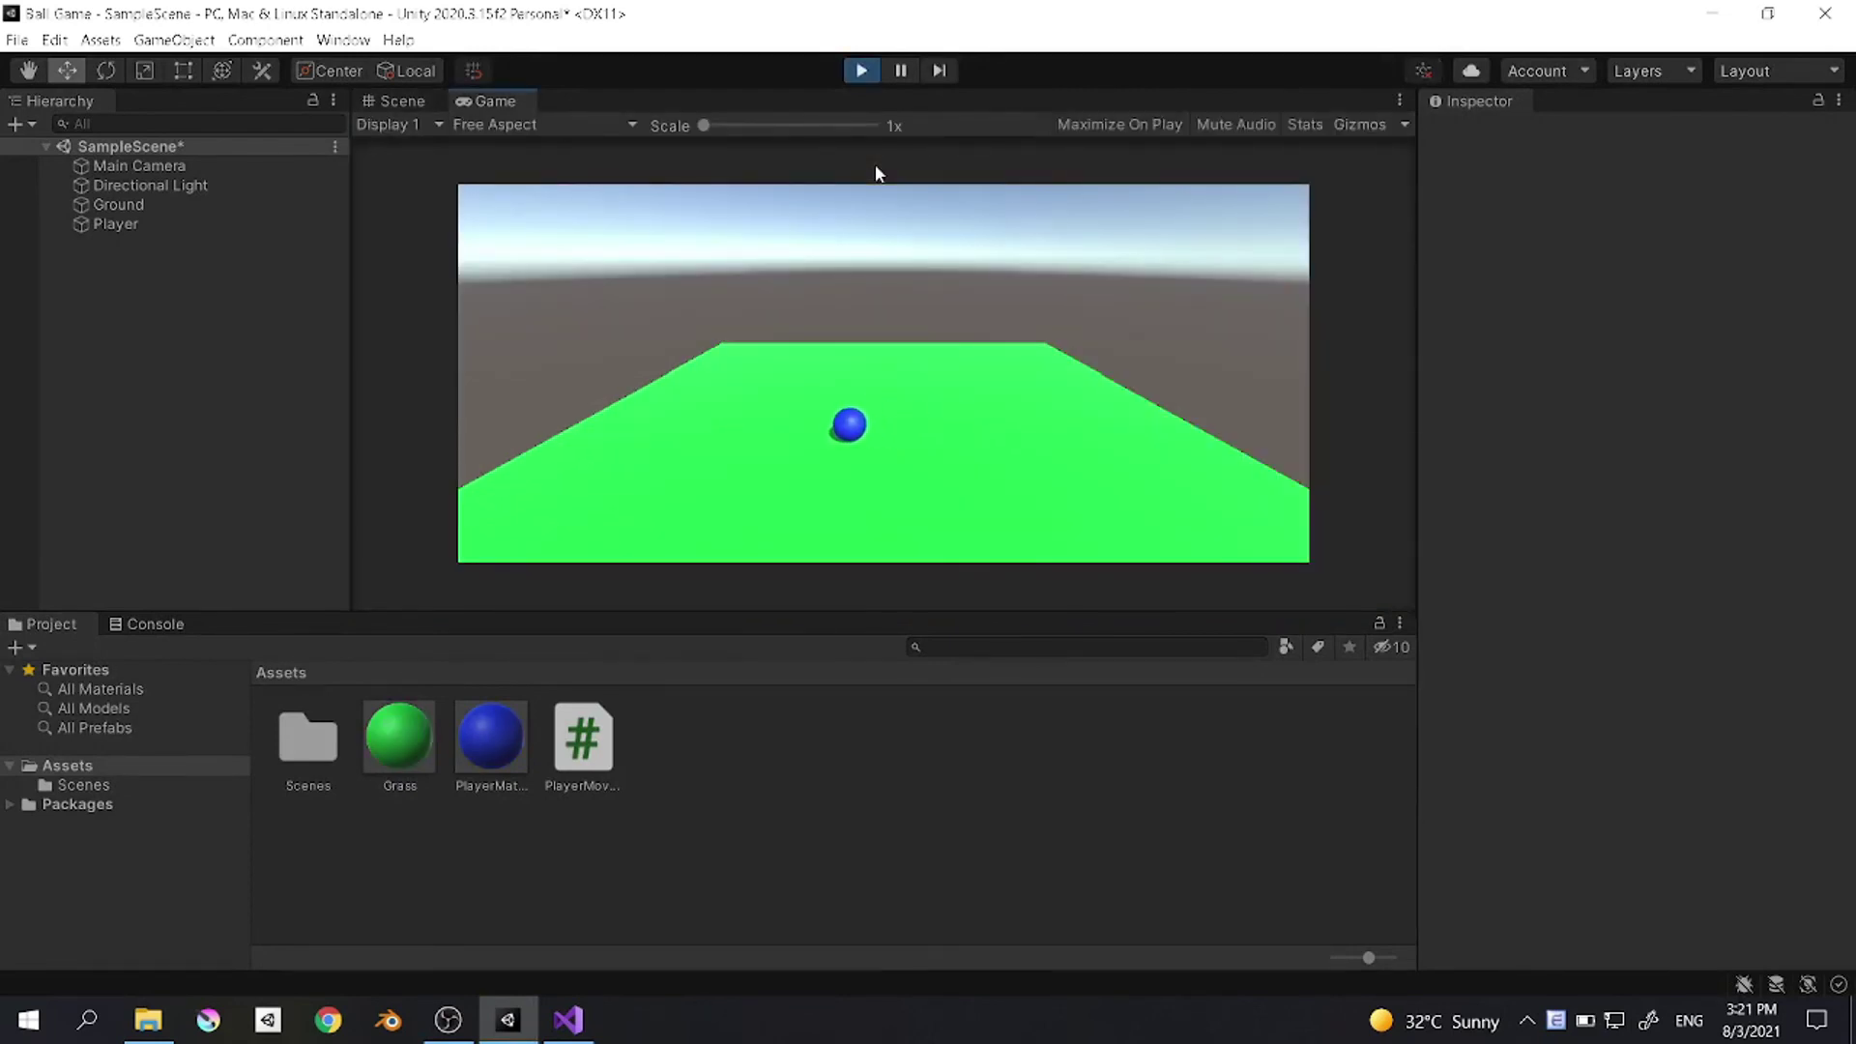
pyautogui.hotkey('ctrl', 'p')
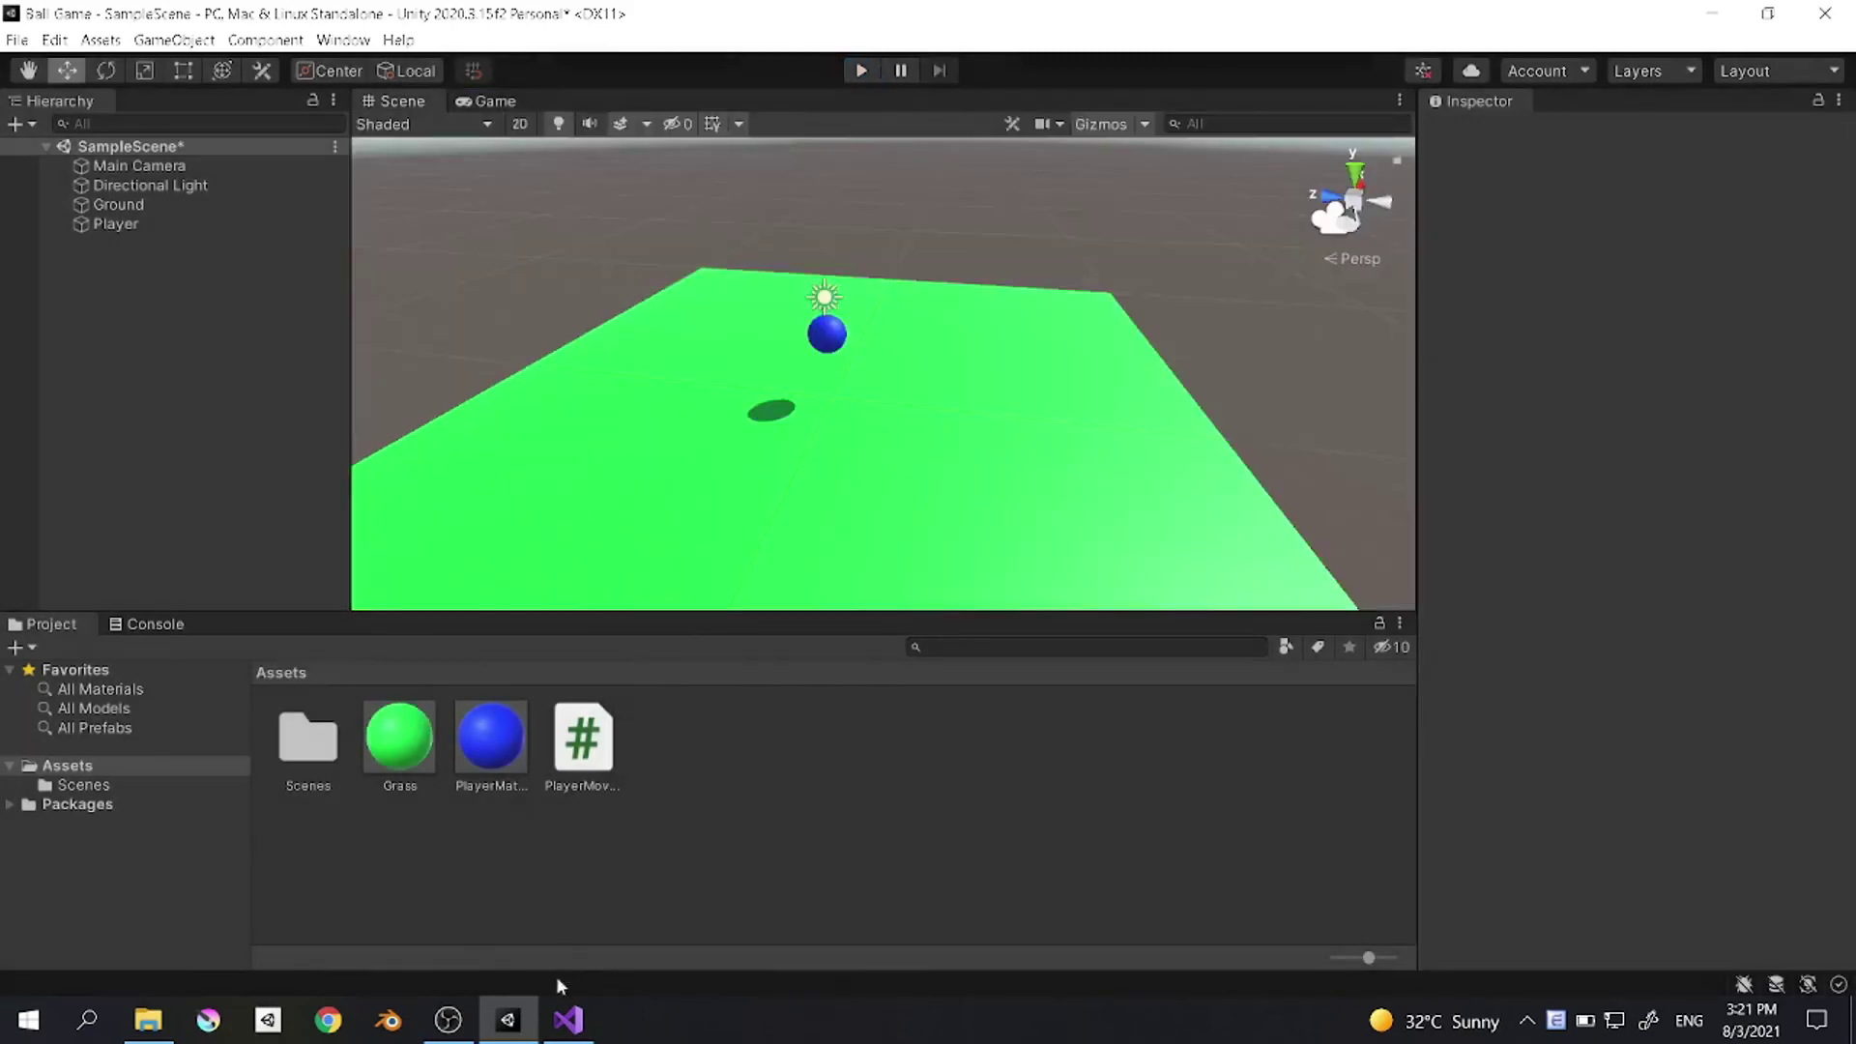
# Step: Make left use -movement_speed and right use +movement_speed
pyautogui.click(569, 1020)
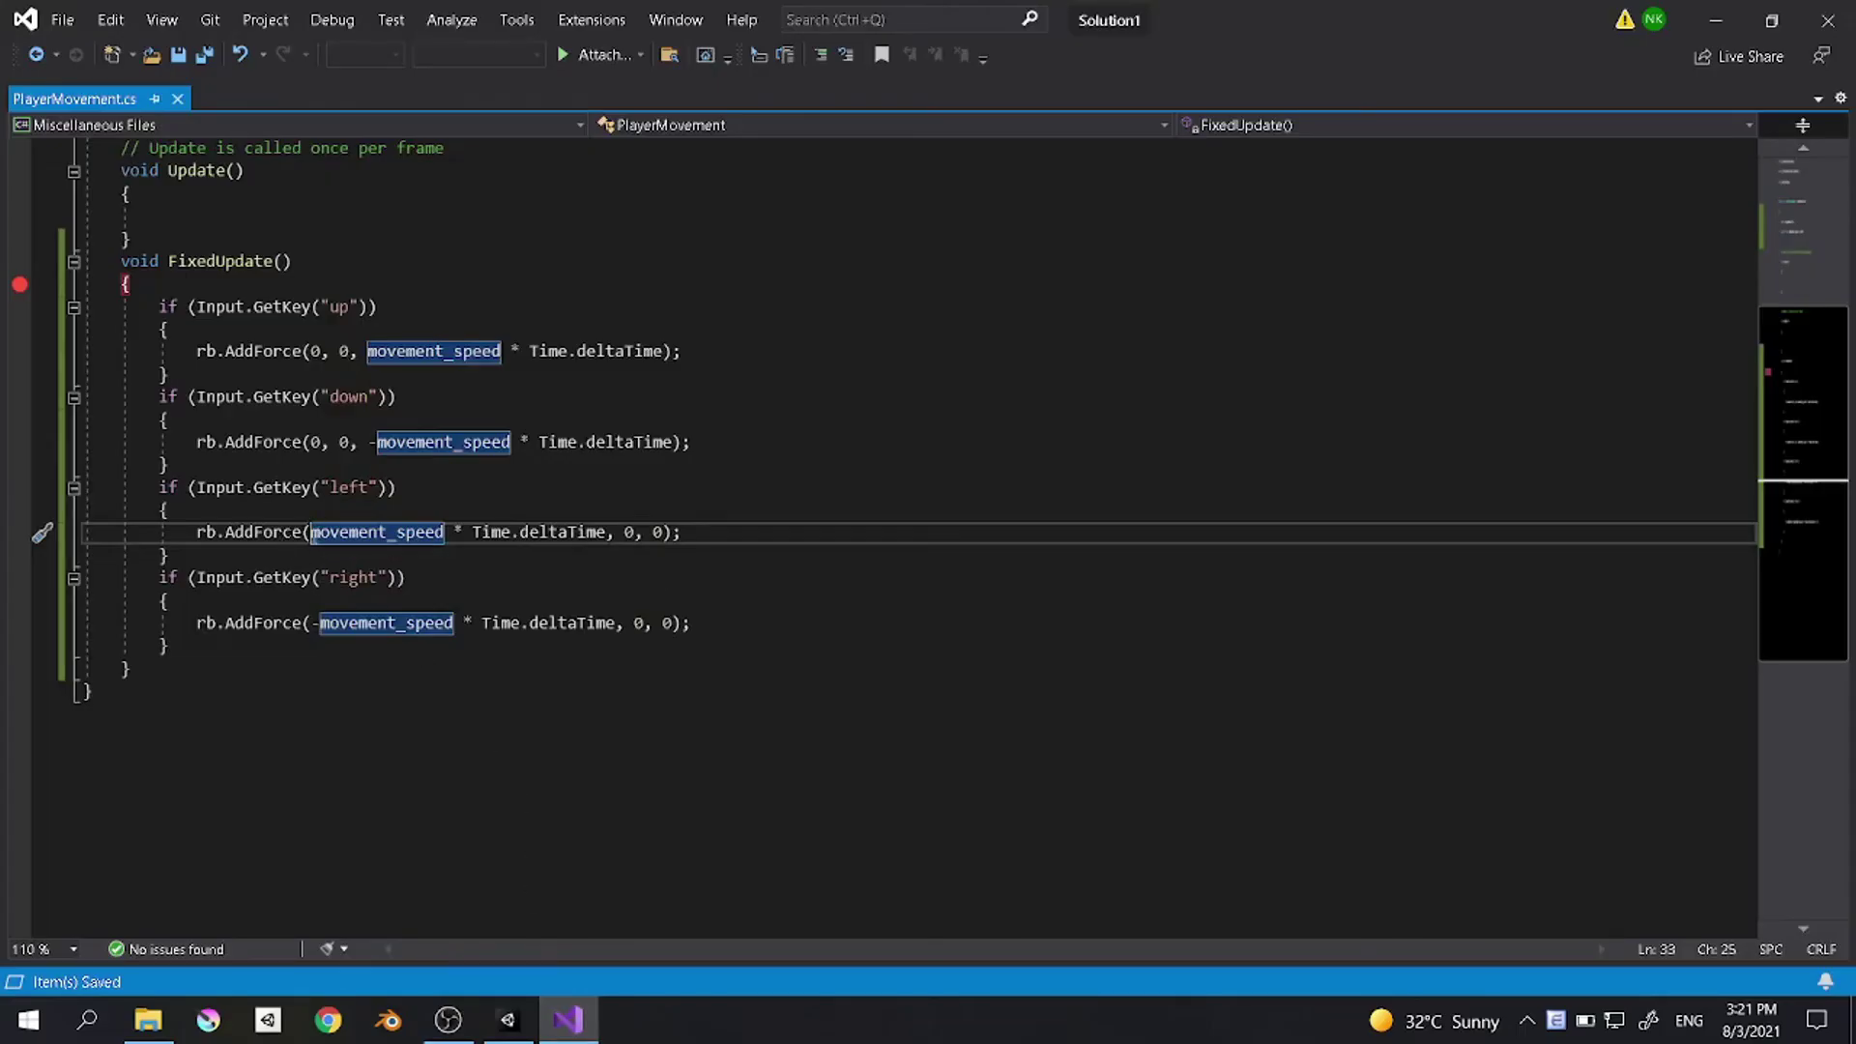
pyautogui.write('-')
pyautogui.click(312, 624)
pyautogui.press('Delete')
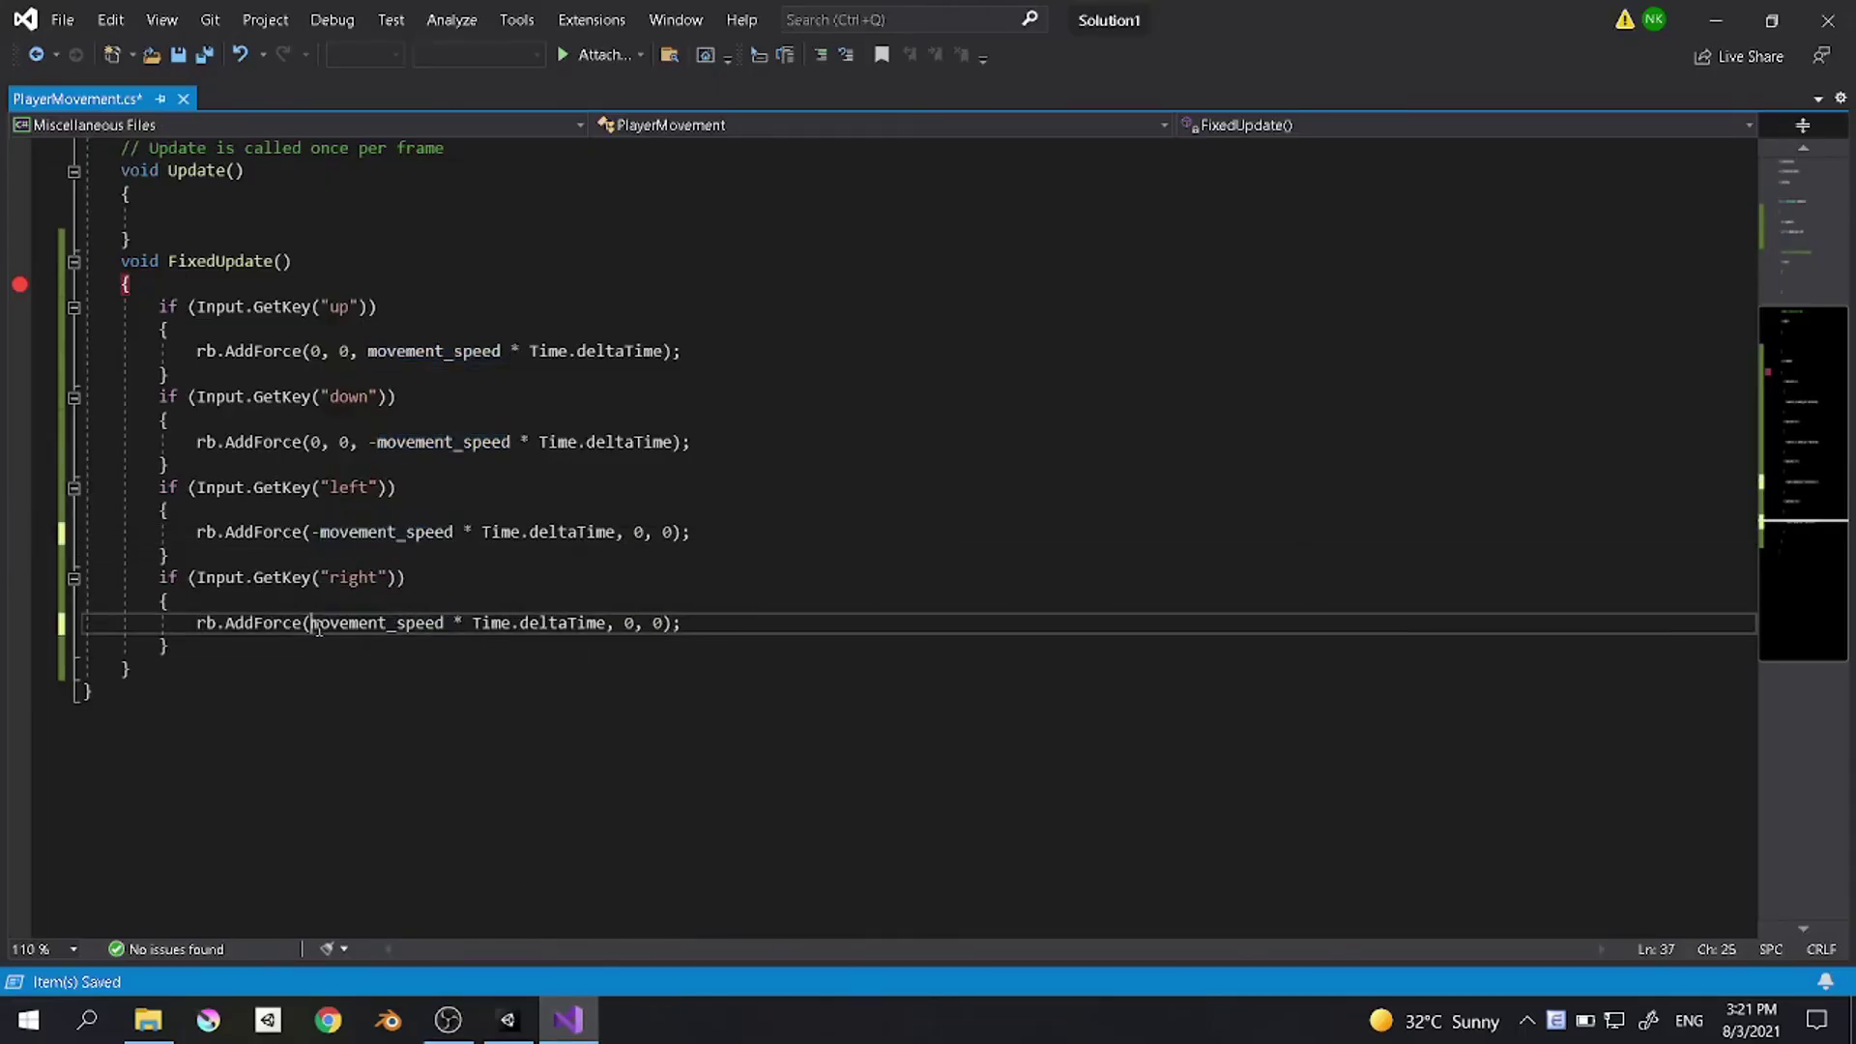
pyautogui.click(508, 1019)
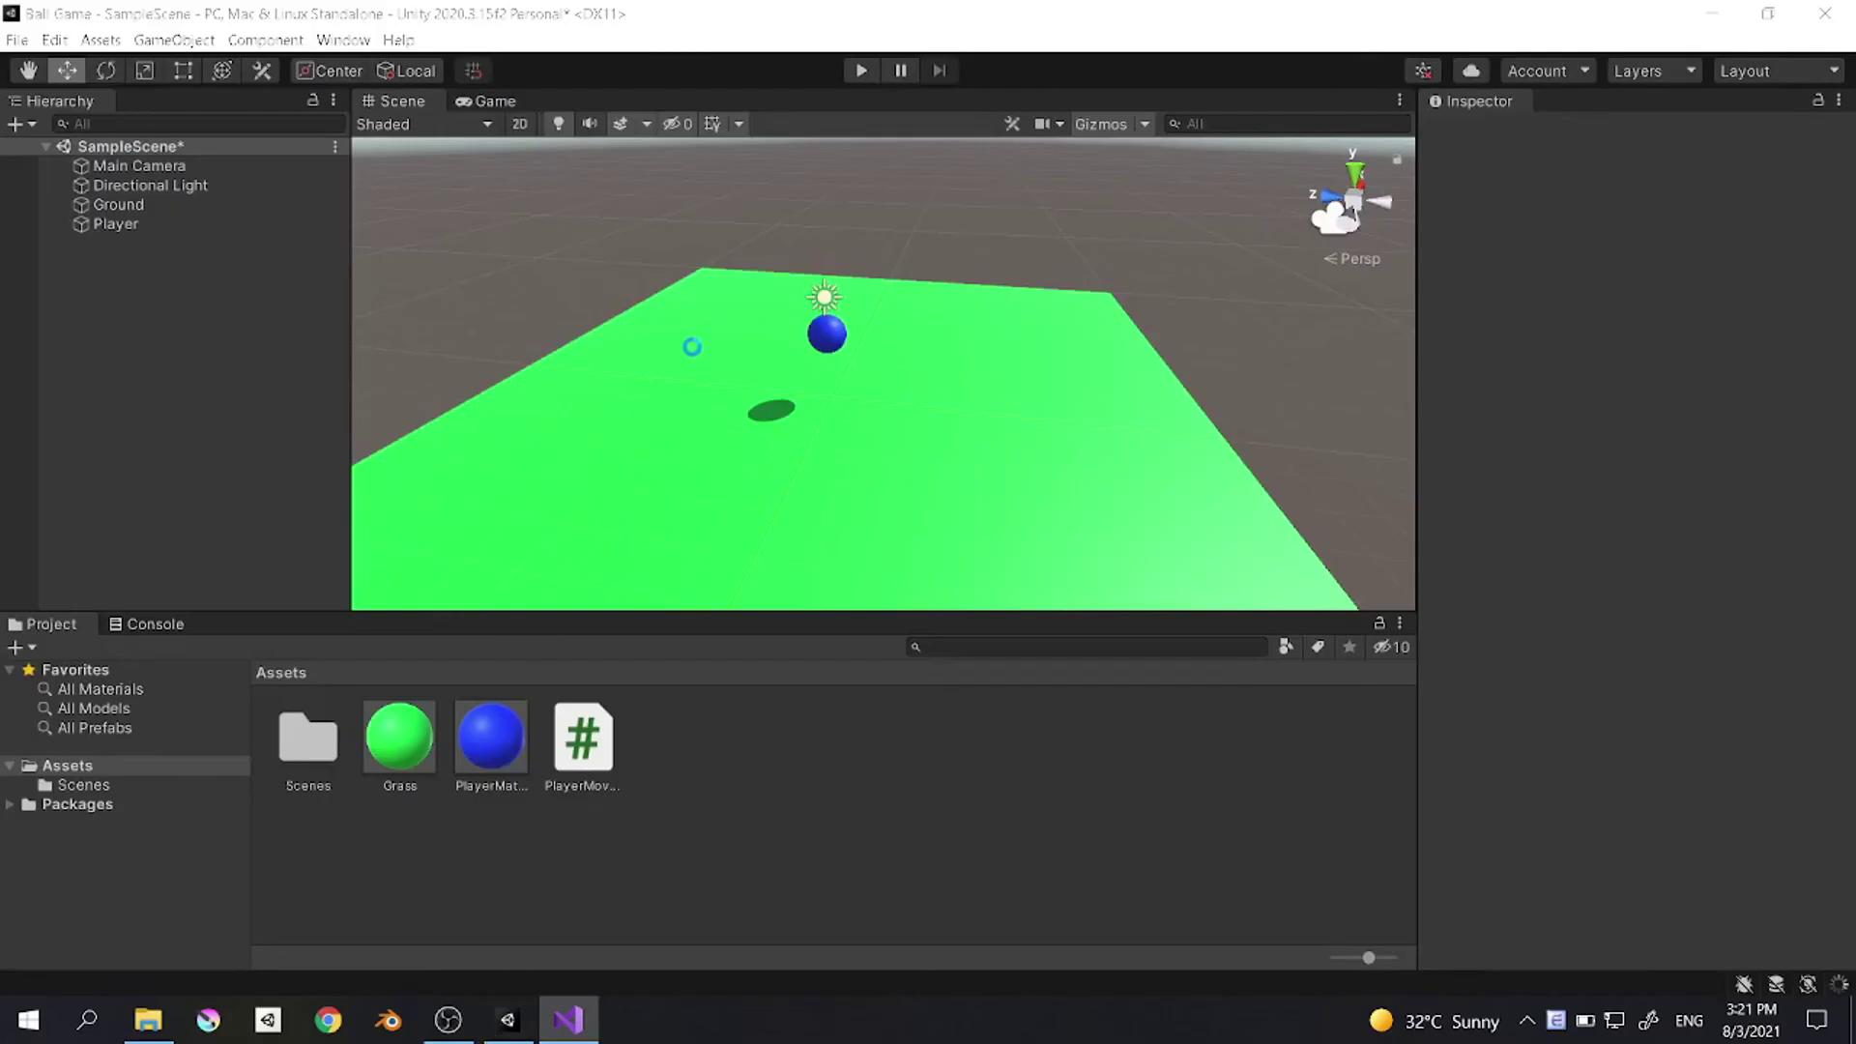
pyautogui.click(861, 72)
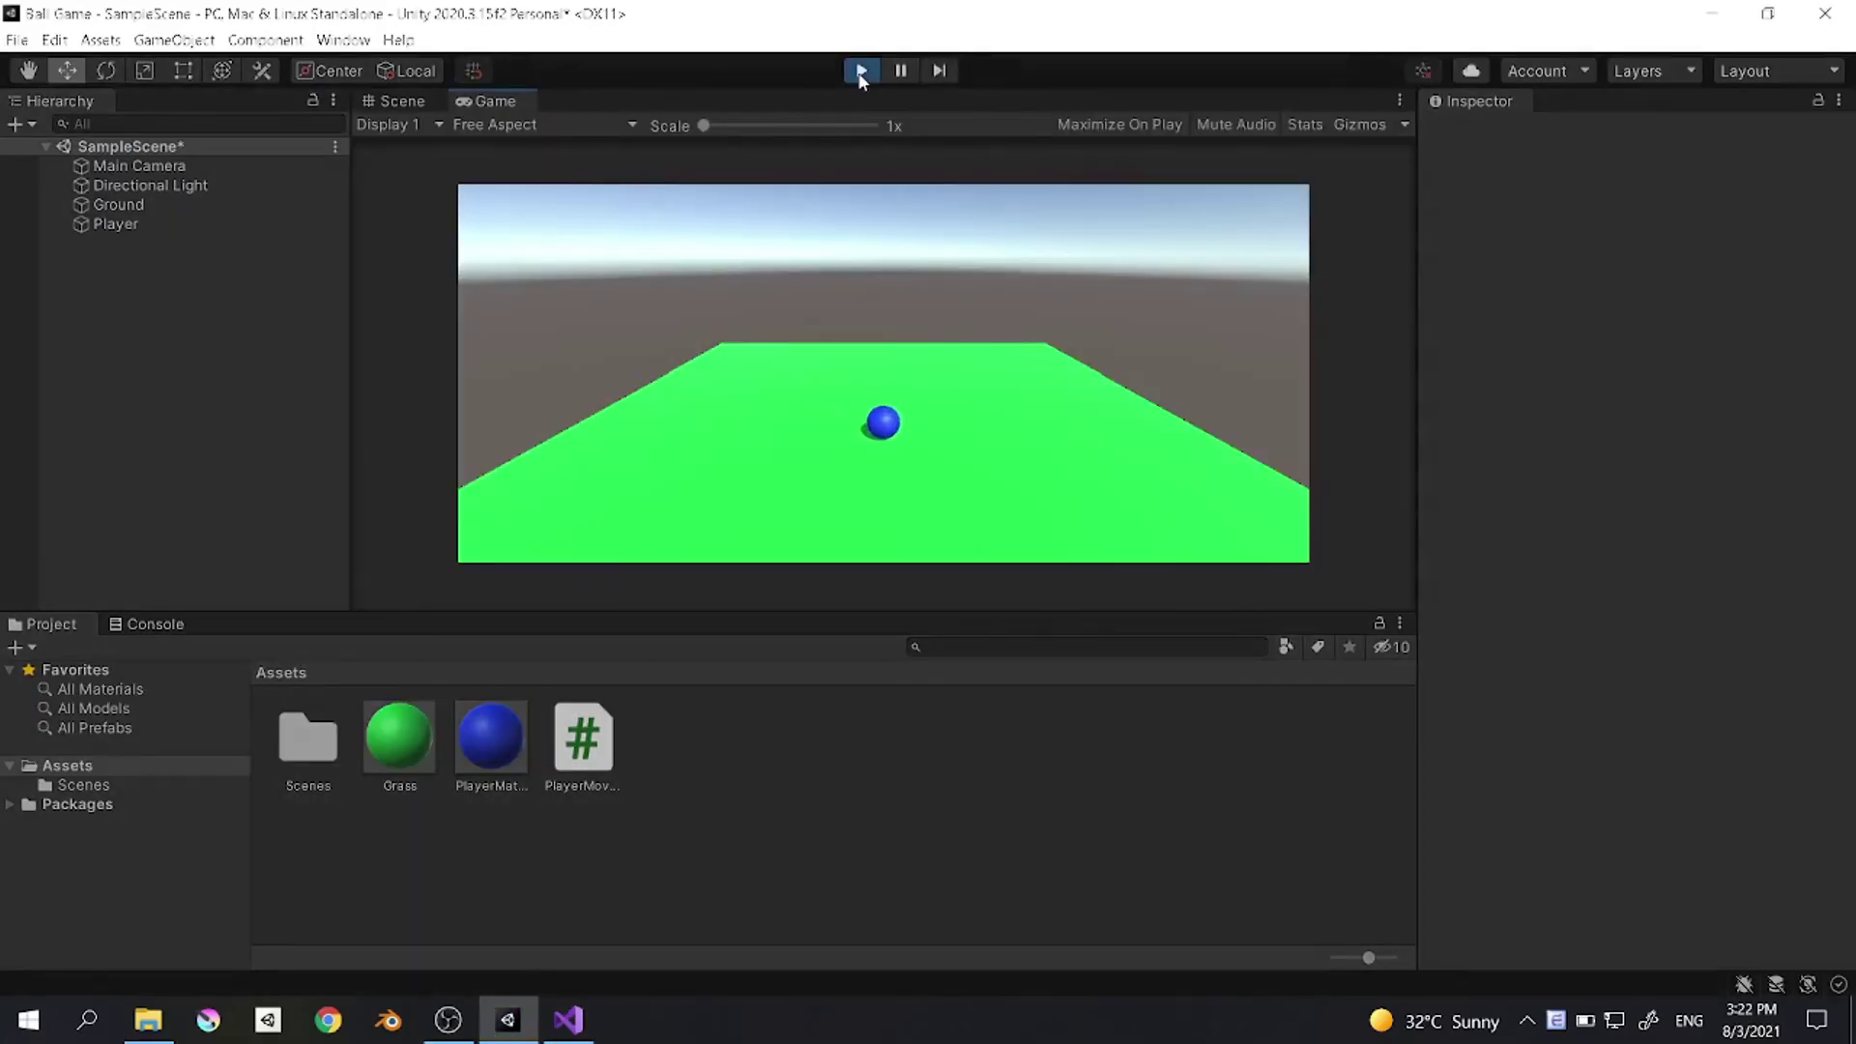
pyautogui.press('a')
pyautogui.press('w')
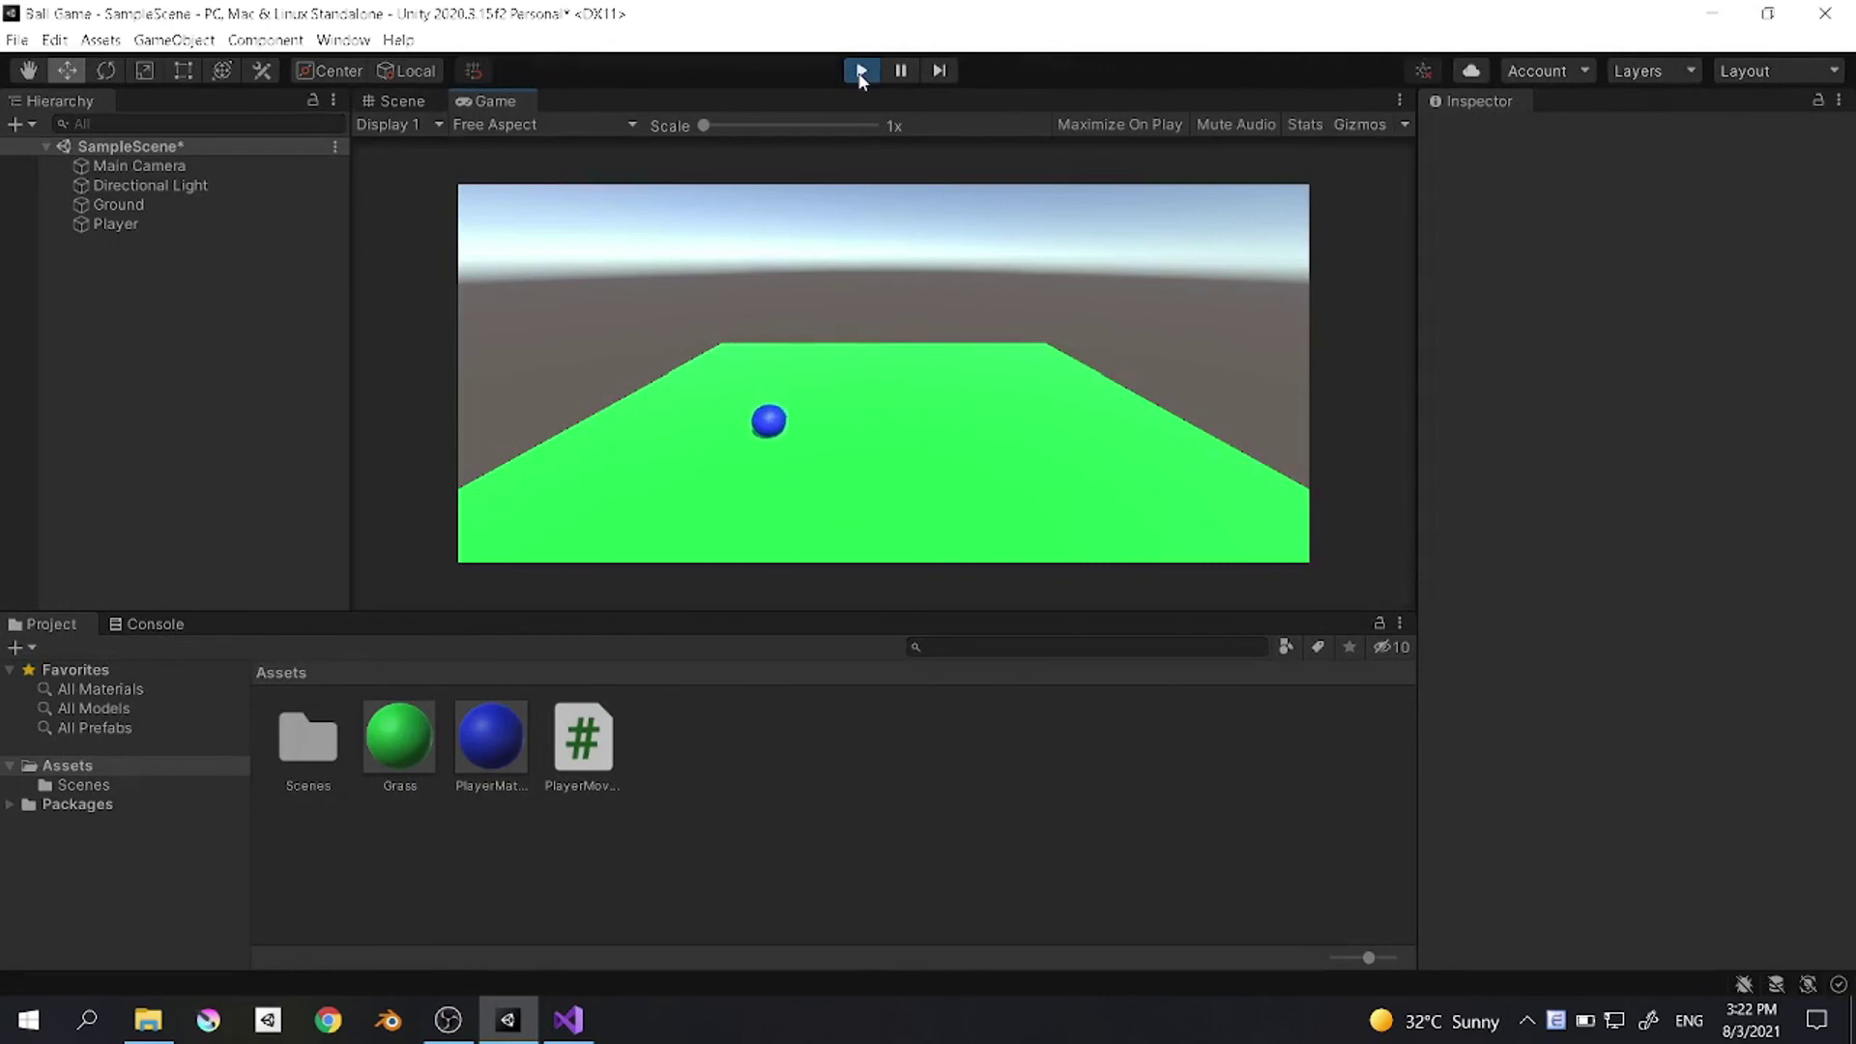
pyautogui.press('s')
pyautogui.press('d')
pyautogui.press('d')
pyautogui.press('w')
pyautogui.press('a')
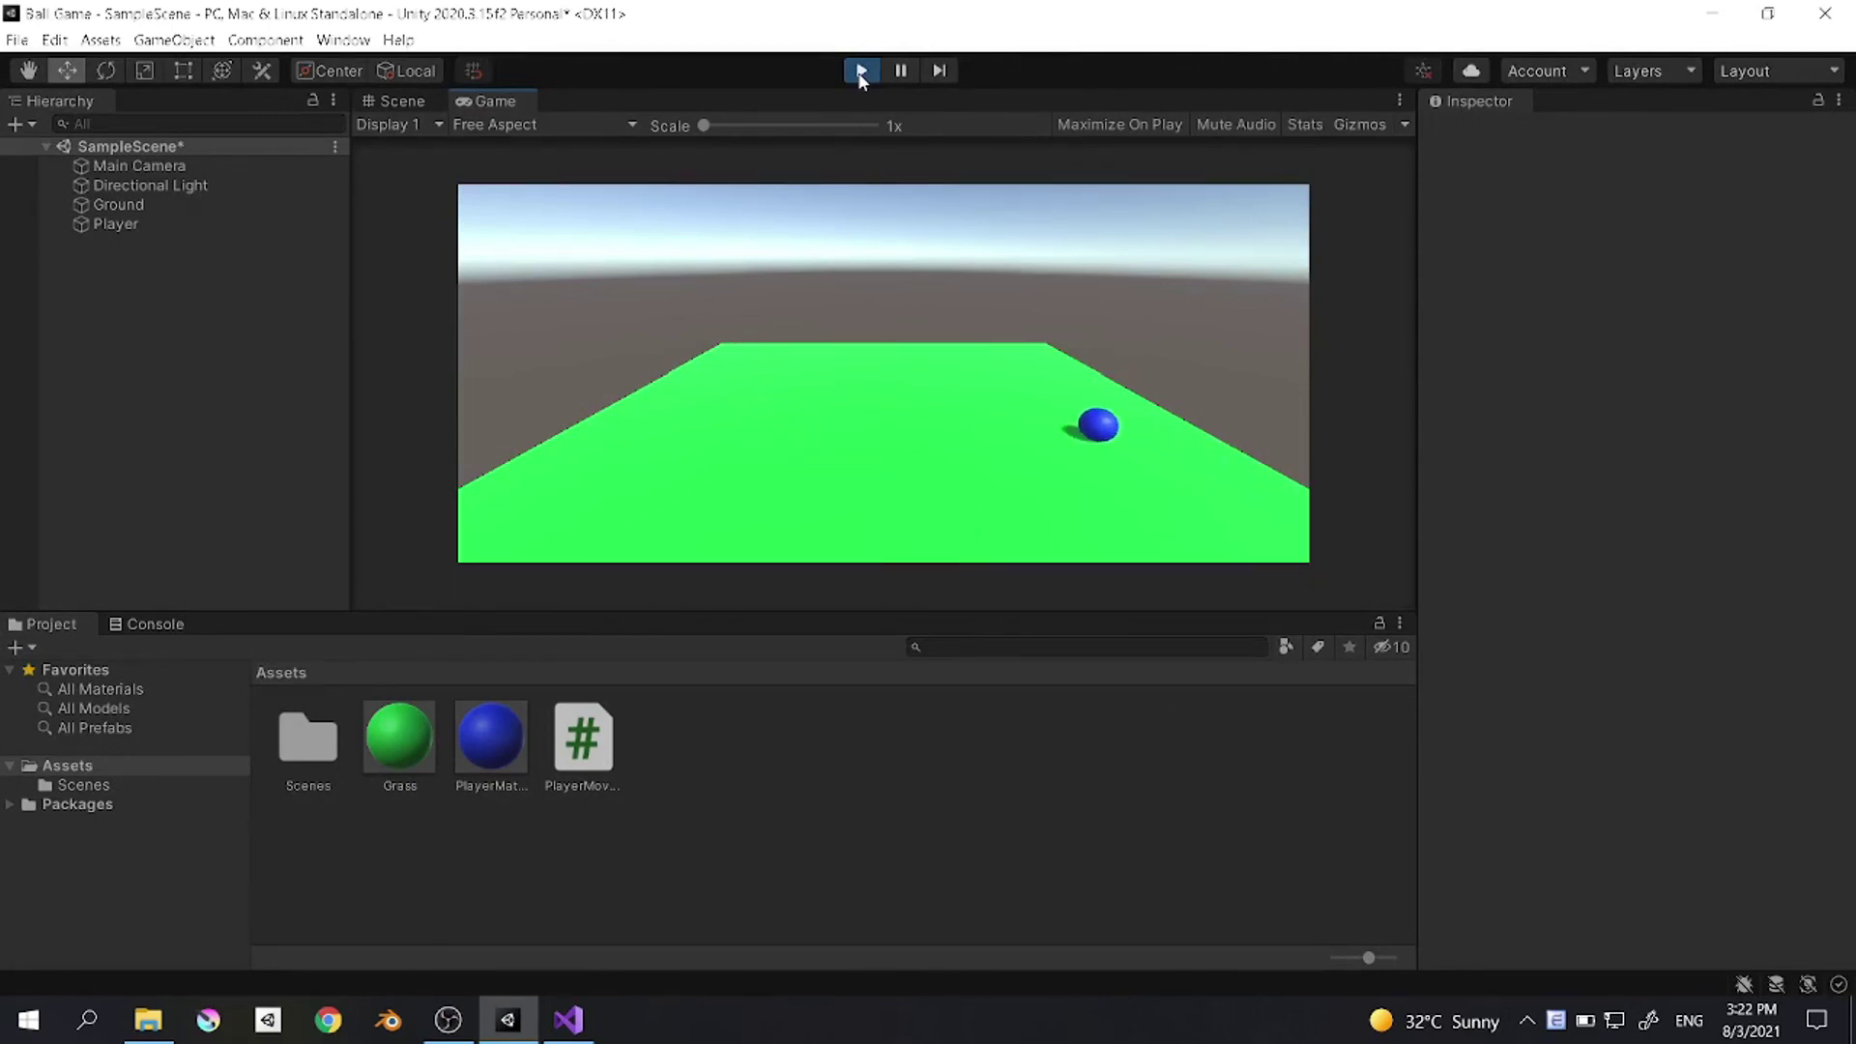
pyautogui.press('a')
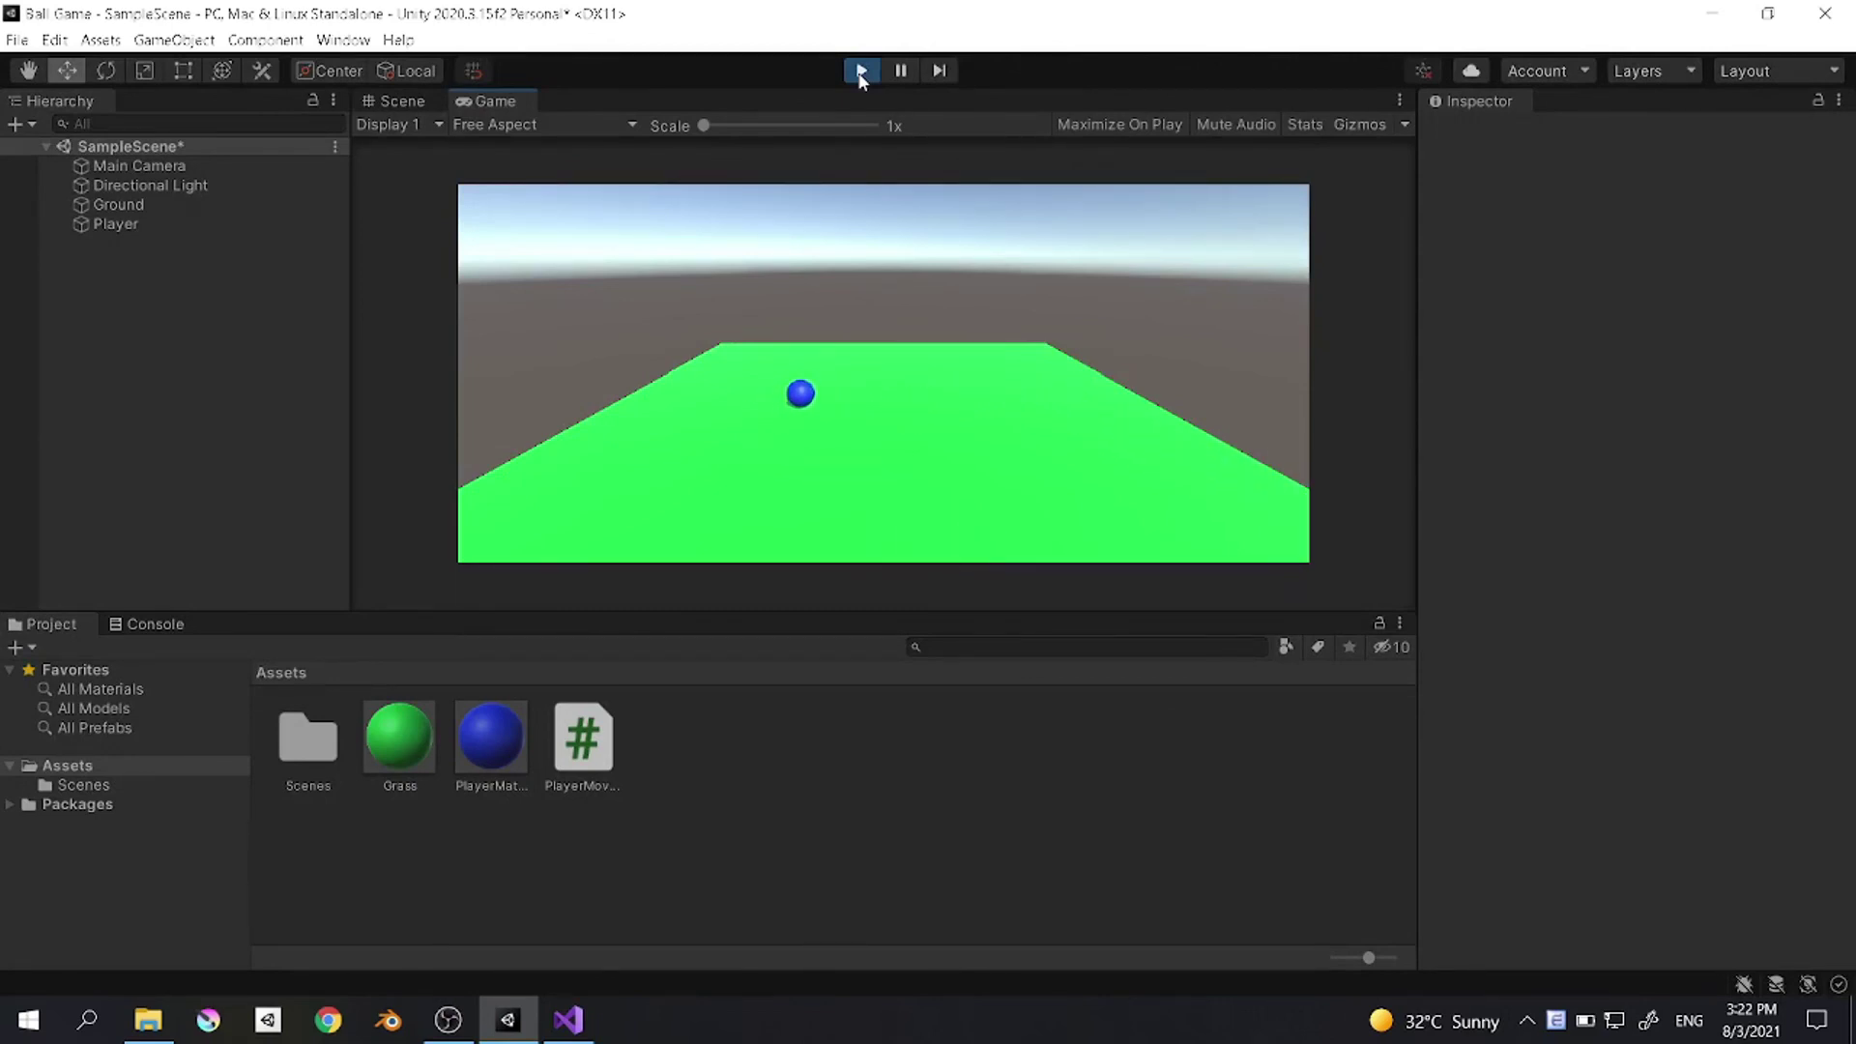
pyautogui.press('s')
pyautogui.press('d')
pyautogui.press('w')
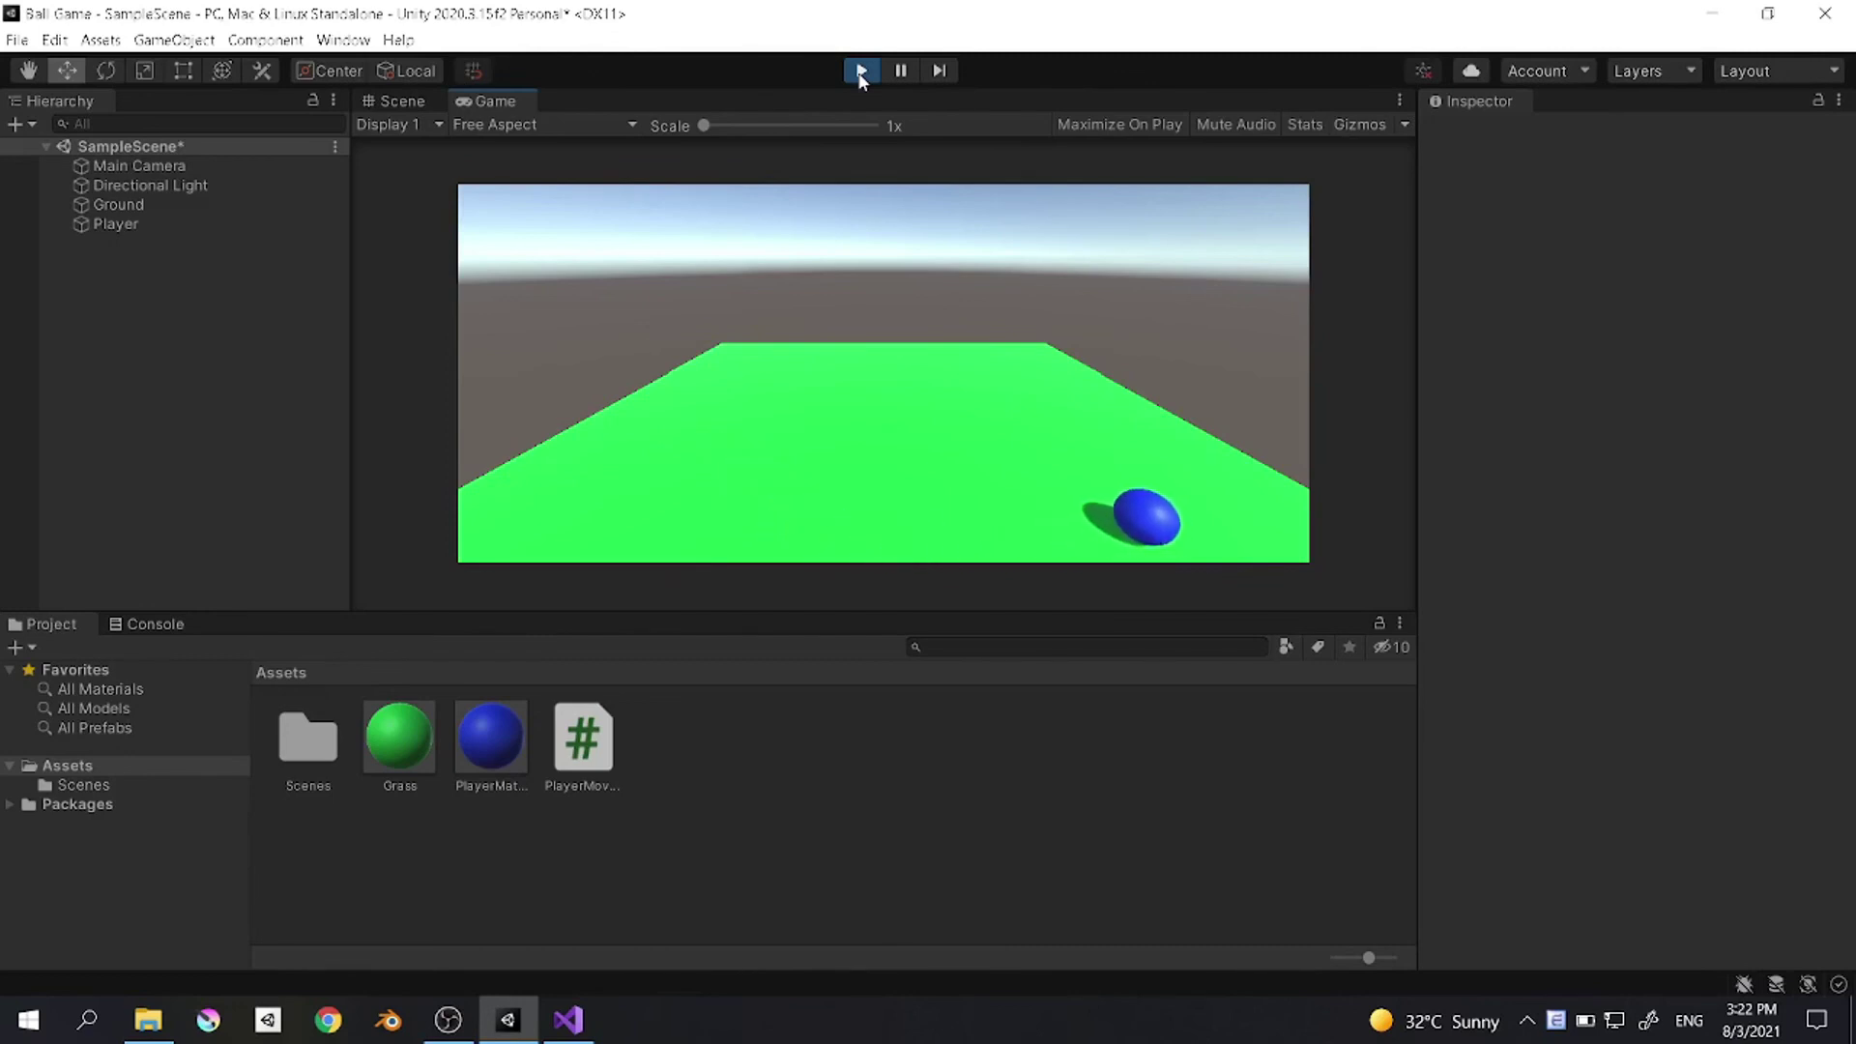
pyautogui.press('a')
pyautogui.press('w')
pyautogui.press('d')
pyautogui.press('a')
pyautogui.press('s')
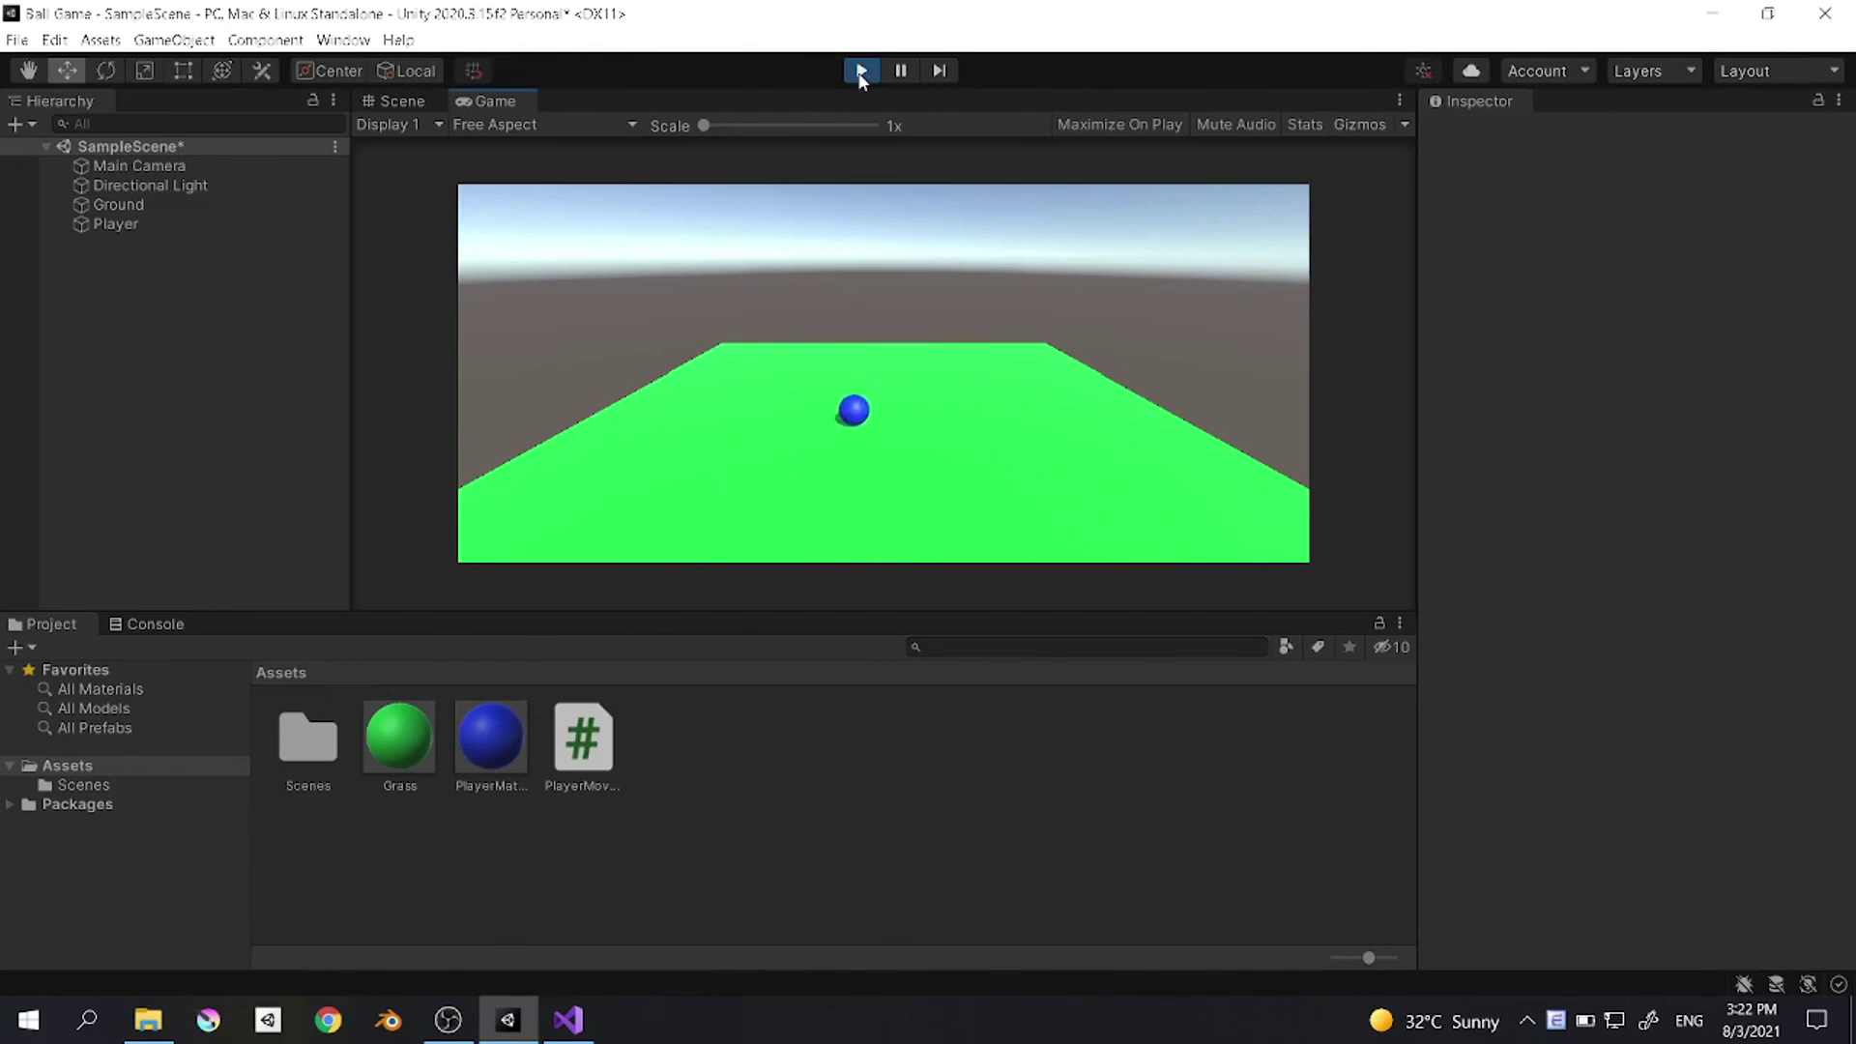
pyautogui.press('d')
pyautogui.press('w')
pyautogui.press('a')
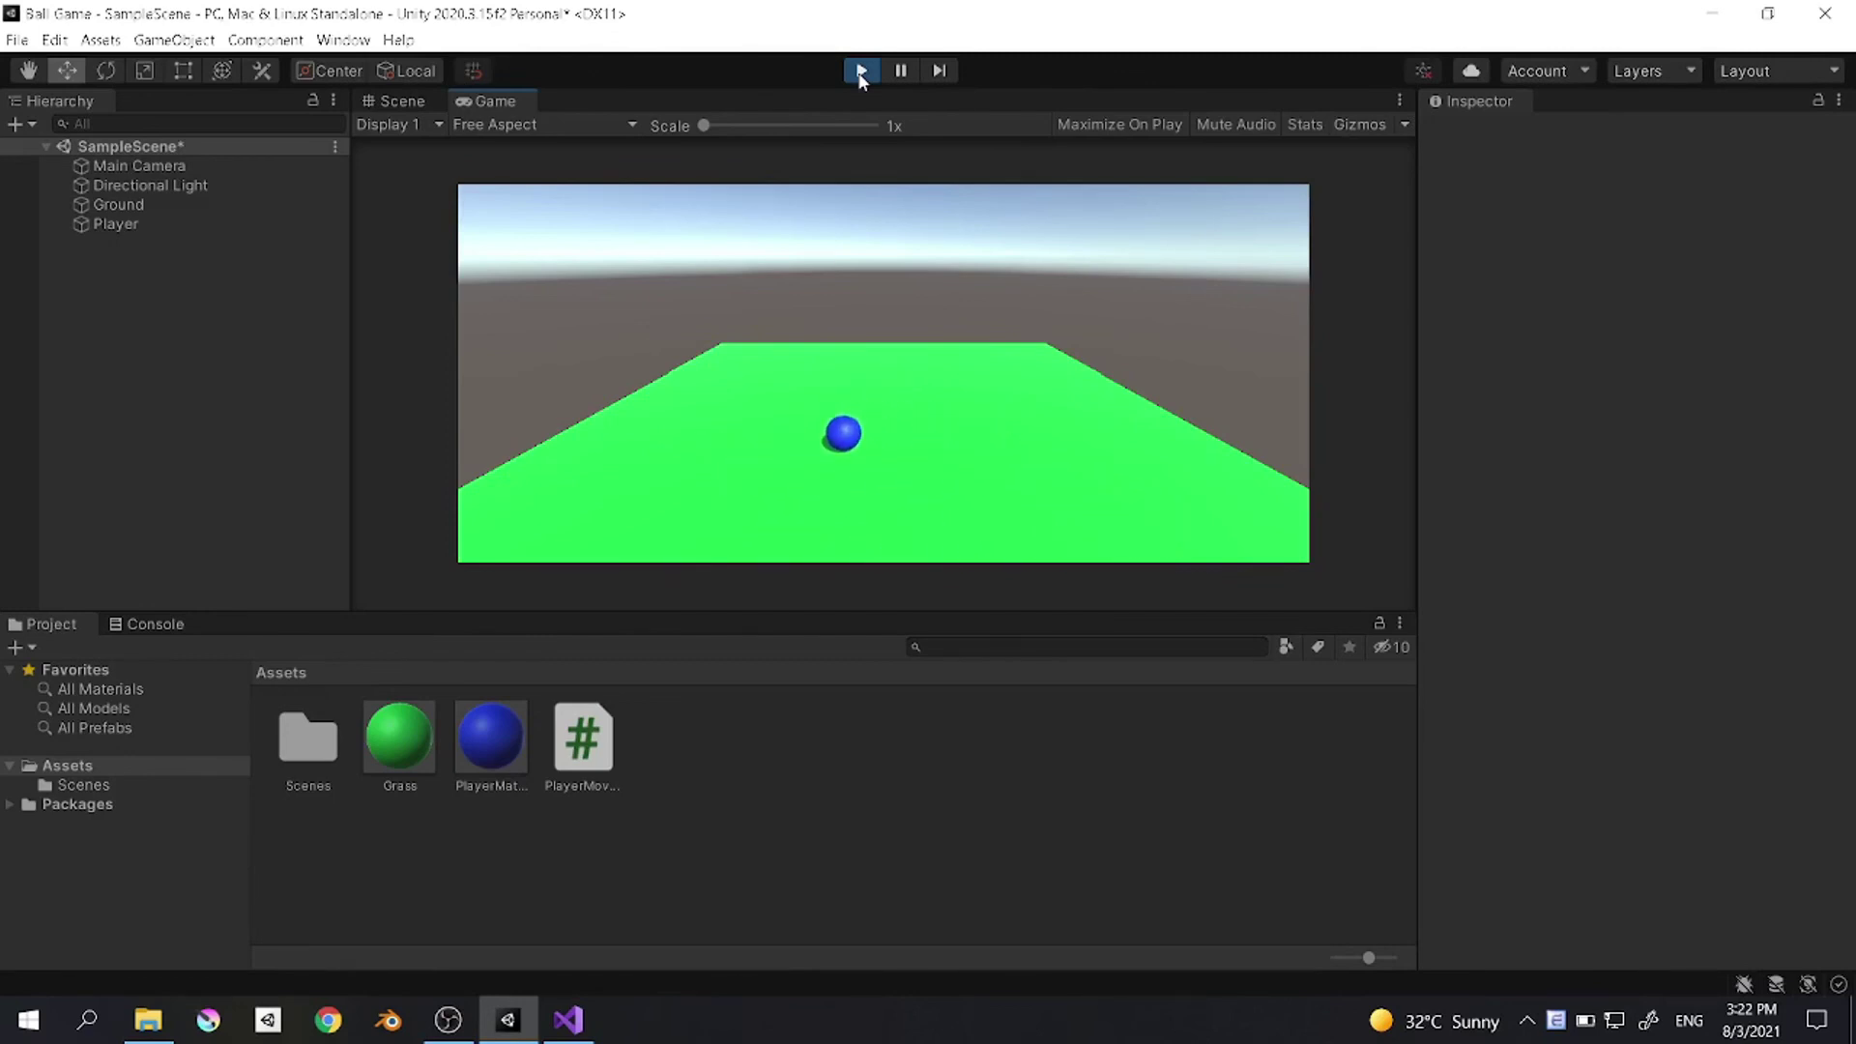
pyautogui.press('d')
pyautogui.press('w')
pyautogui.press('d')
pyautogui.press('s')
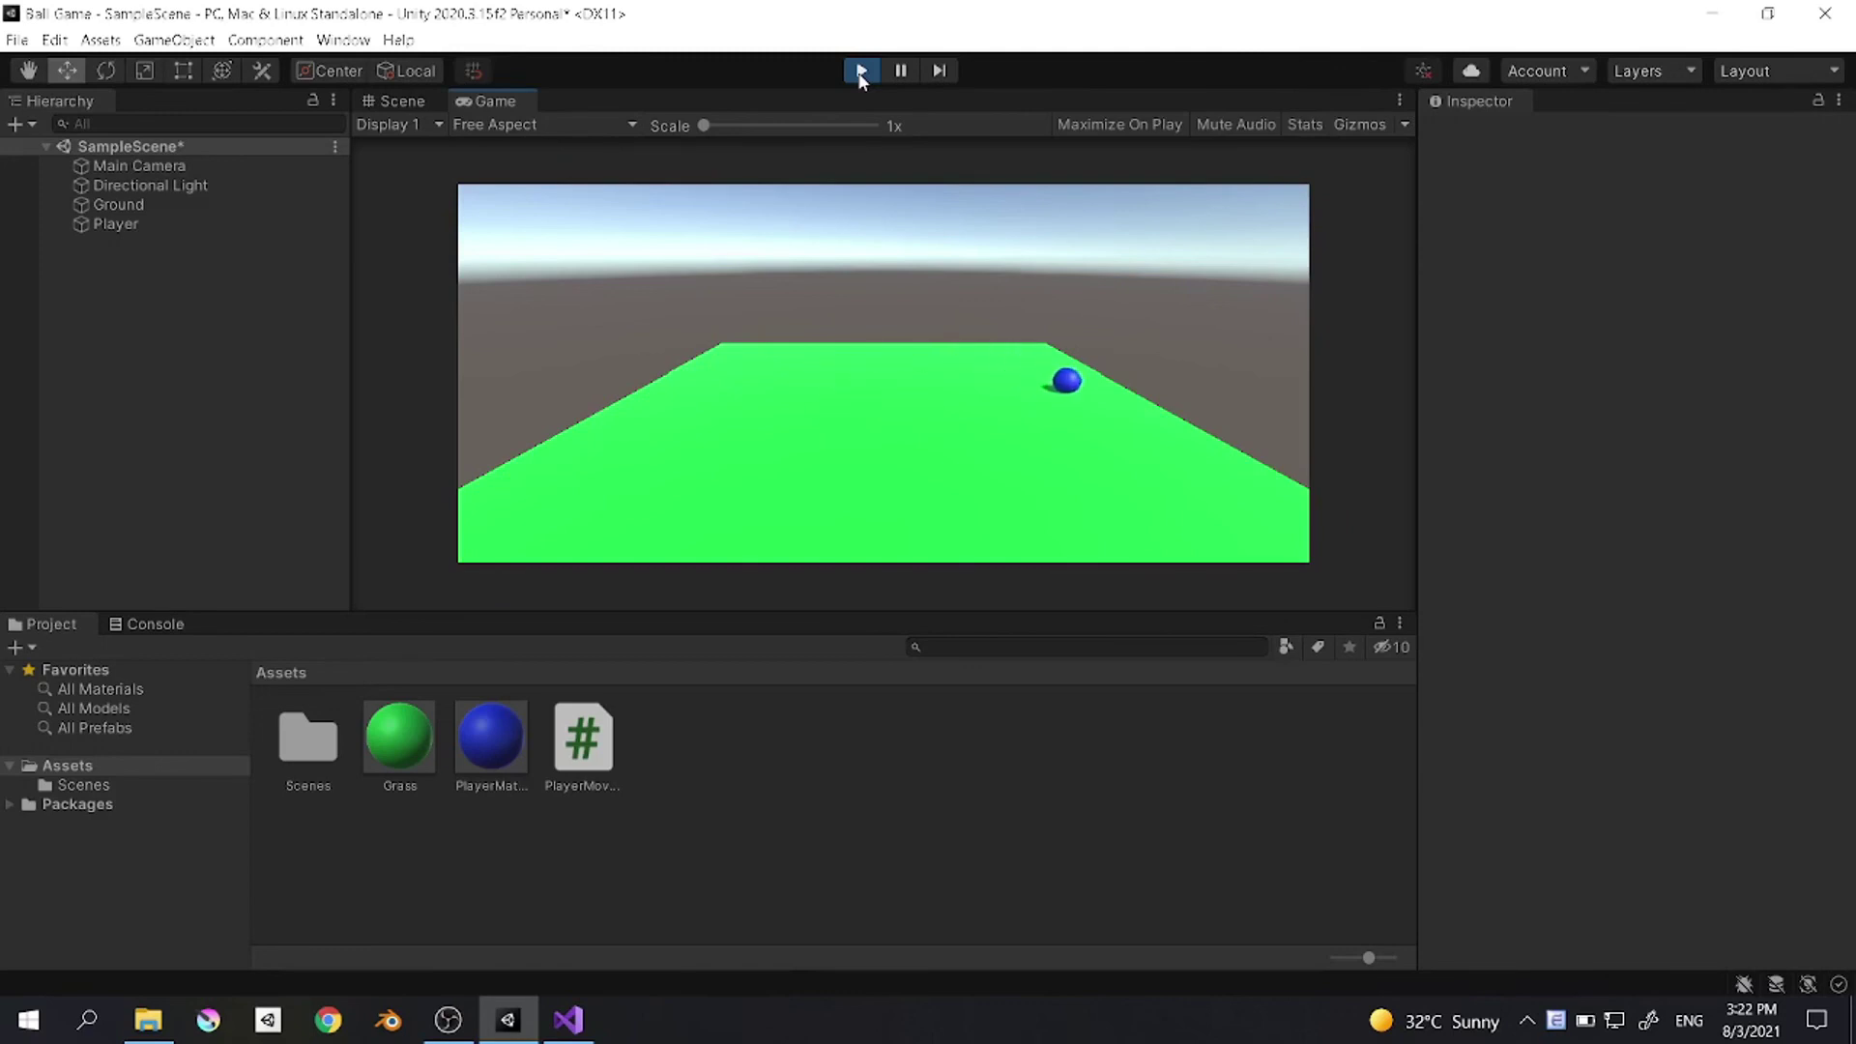
pyautogui.click(860, 72)
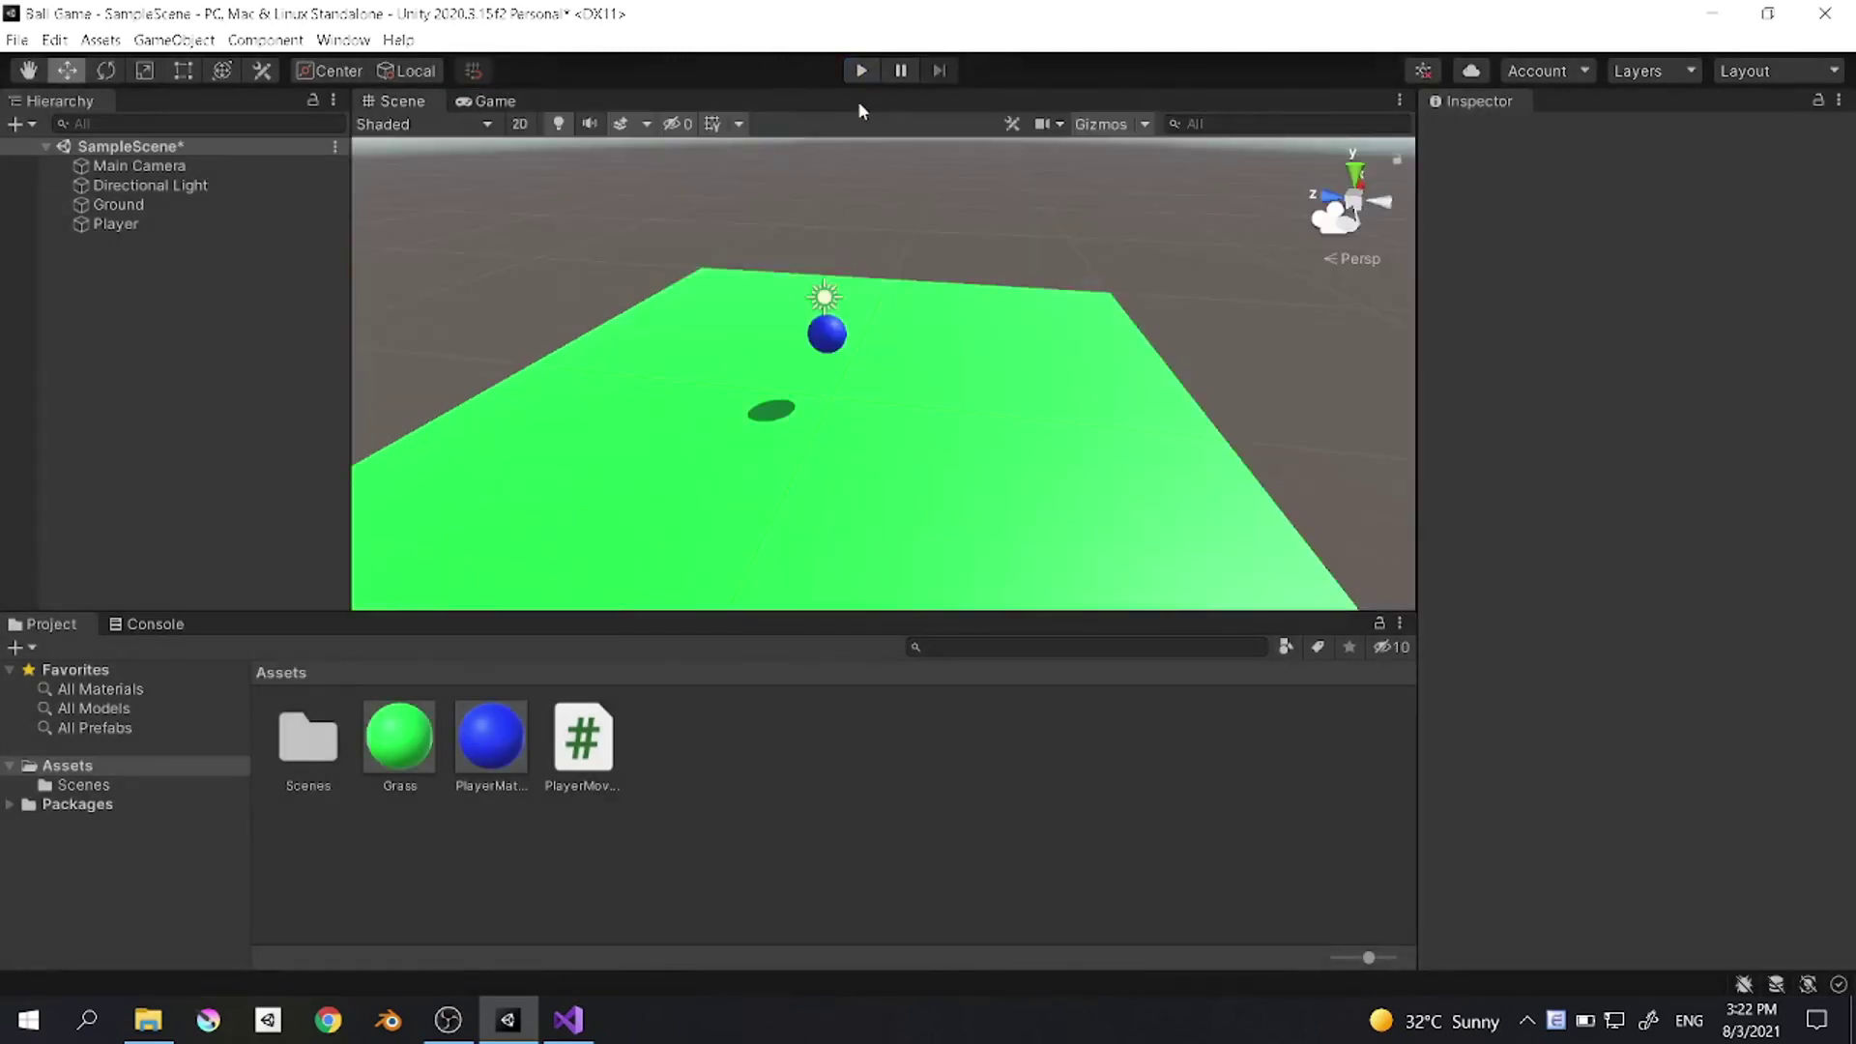